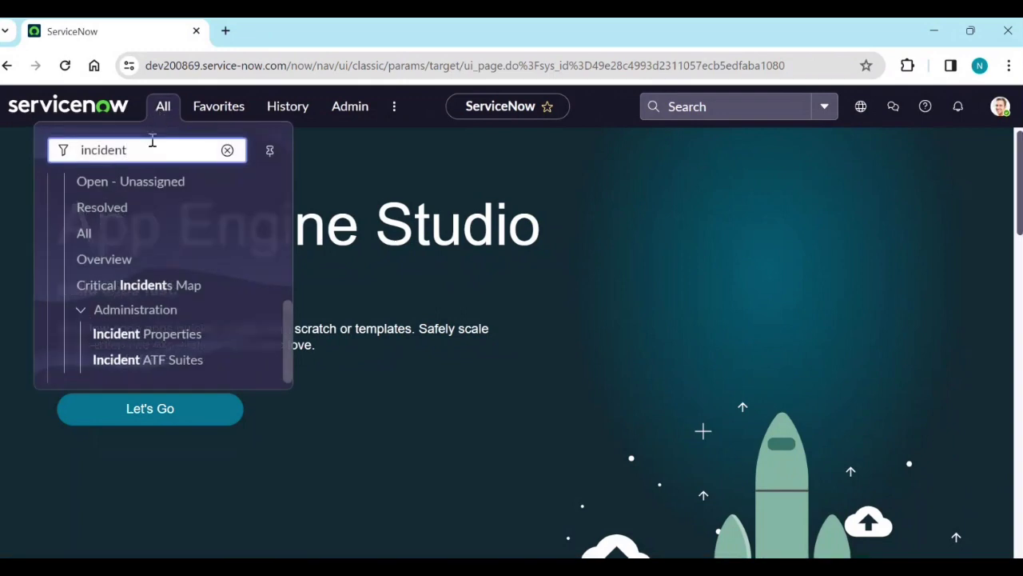
Step: Open the list of Formula Indicators from the Performance Analytics favorites
{"action": "left_click", "coordinate": [228, 151]}
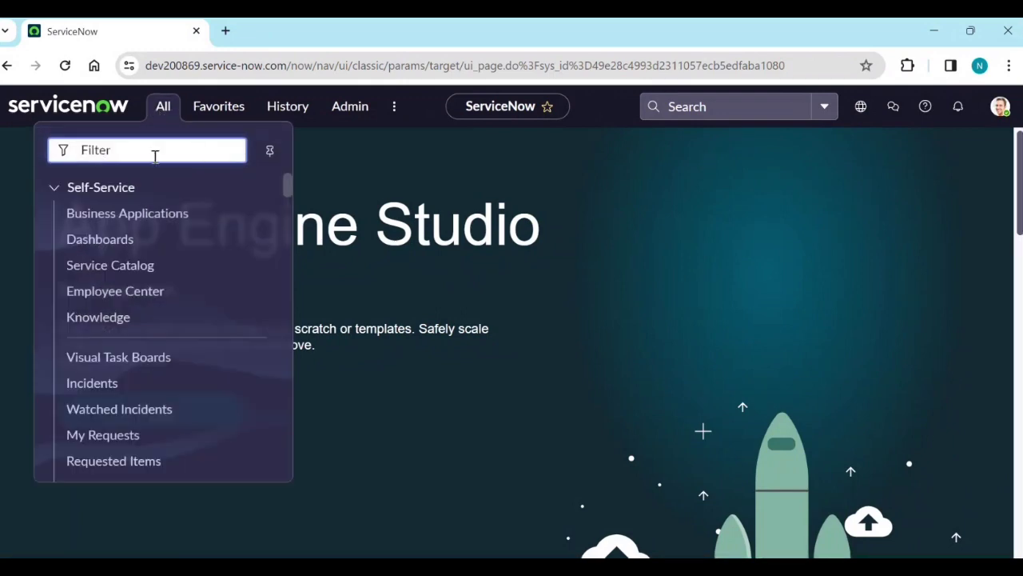
{"action": "type", "text": "per"}
{"action": "left_click", "coordinate": [213, 117]}
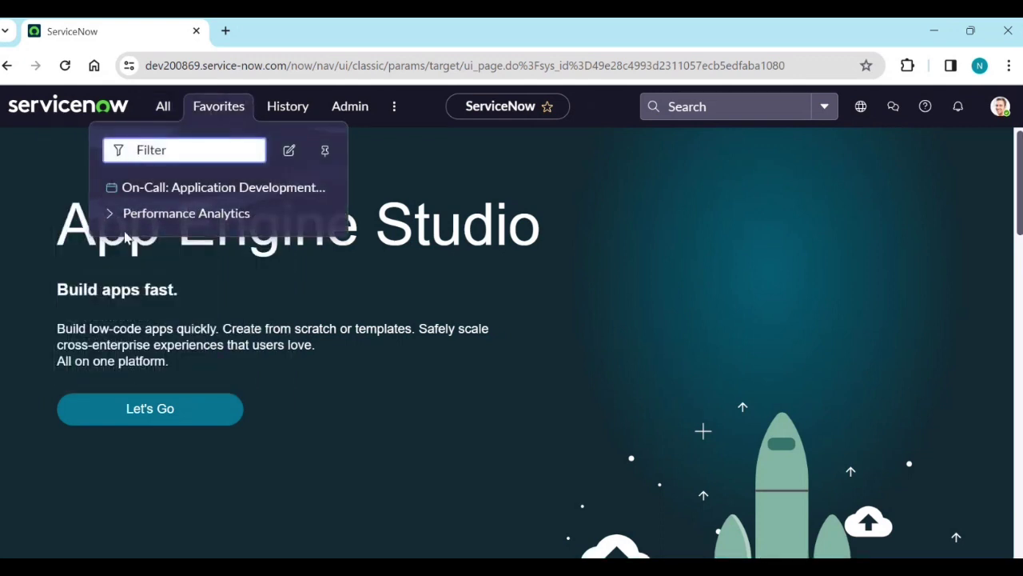
{"action": "left_click", "coordinate": [109, 213]}
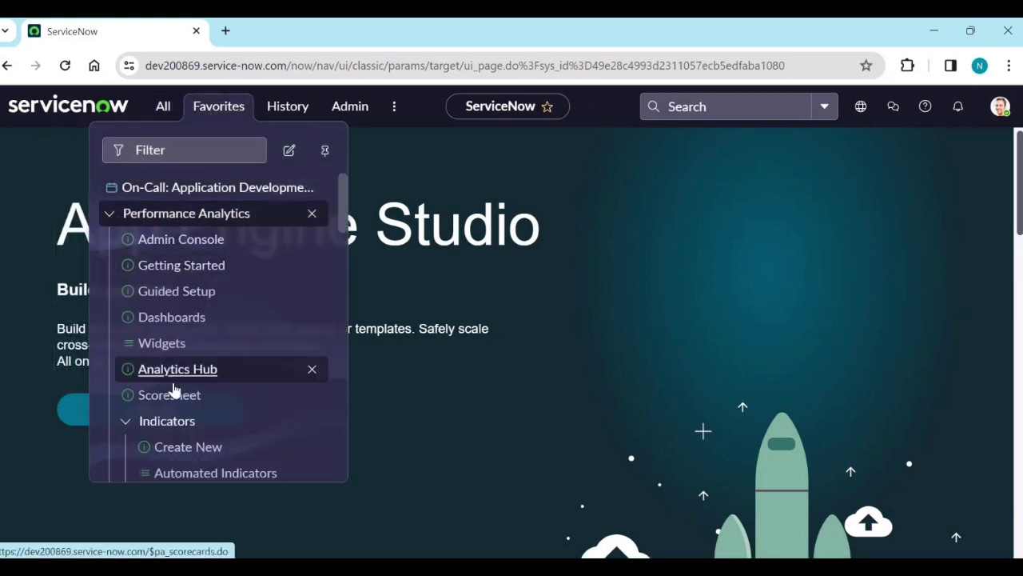
{"action": "scroll", "coordinate": [192, 393], "scroll_direction": "down", "scroll_amount": 2}
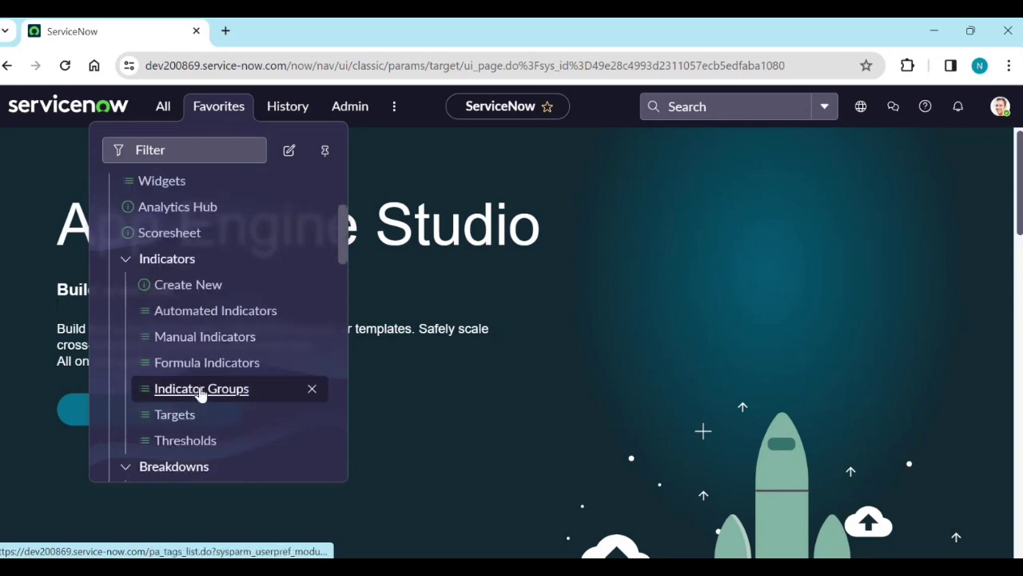
{"action": "left_click", "coordinate": [209, 369]}
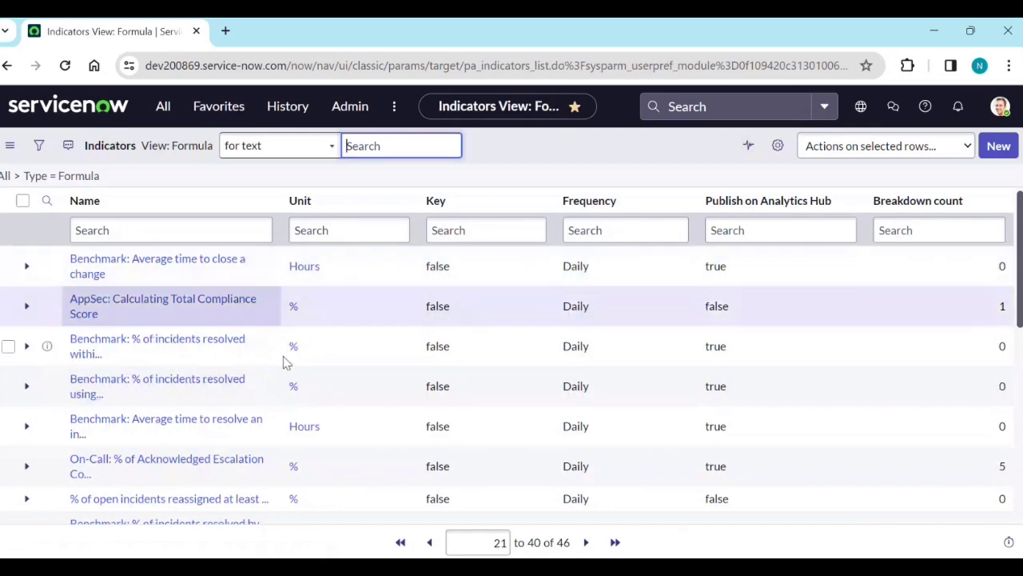
Step: Look through the existing formula indicators, including the last page of the list, for a suitable incident example
{"action": "scroll", "coordinate": [294, 452], "scroll_direction": "down", "scroll_amount": 2}
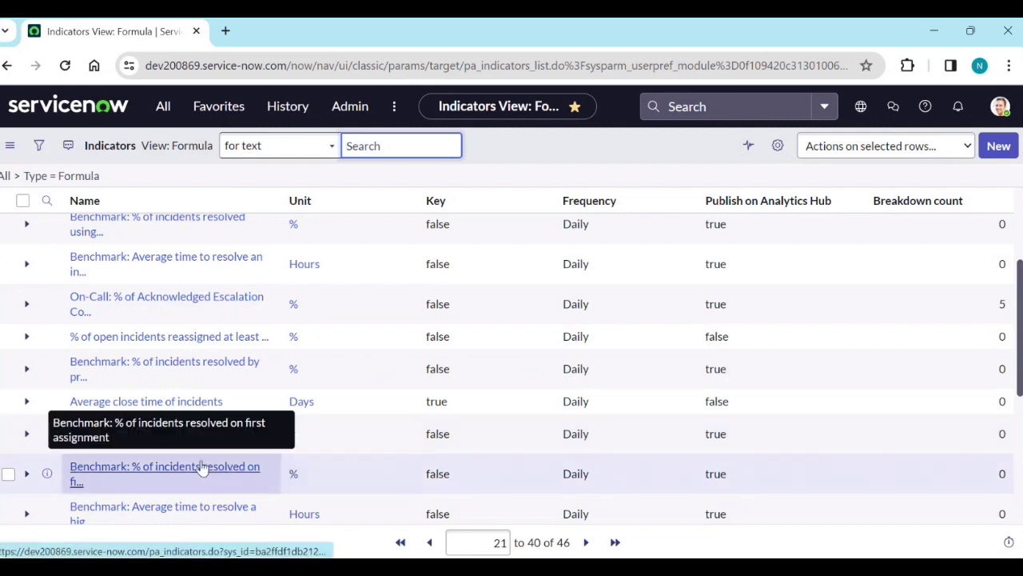
{"action": "scroll", "coordinate": [203, 469], "scroll_direction": "down", "scroll_amount": 5}
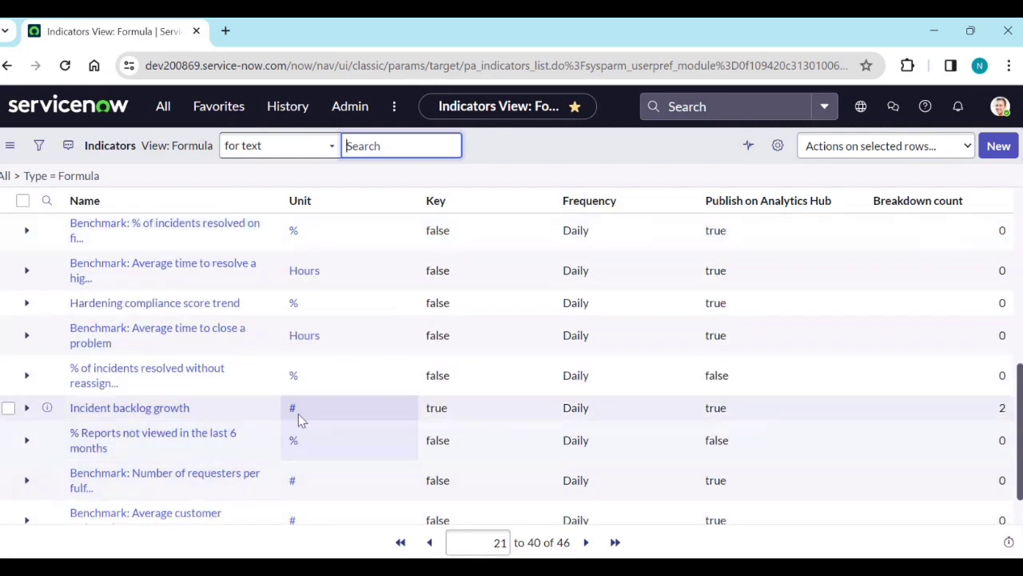
{"action": "scroll", "coordinate": [203, 446], "scroll_direction": "down", "scroll_amount": 1}
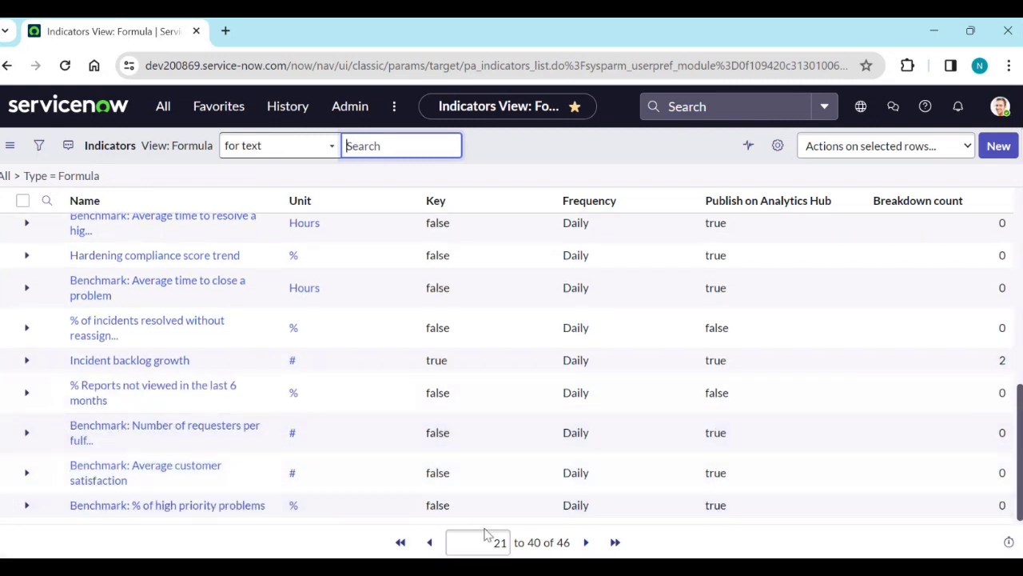
{"action": "left_click", "coordinate": [586, 542]}
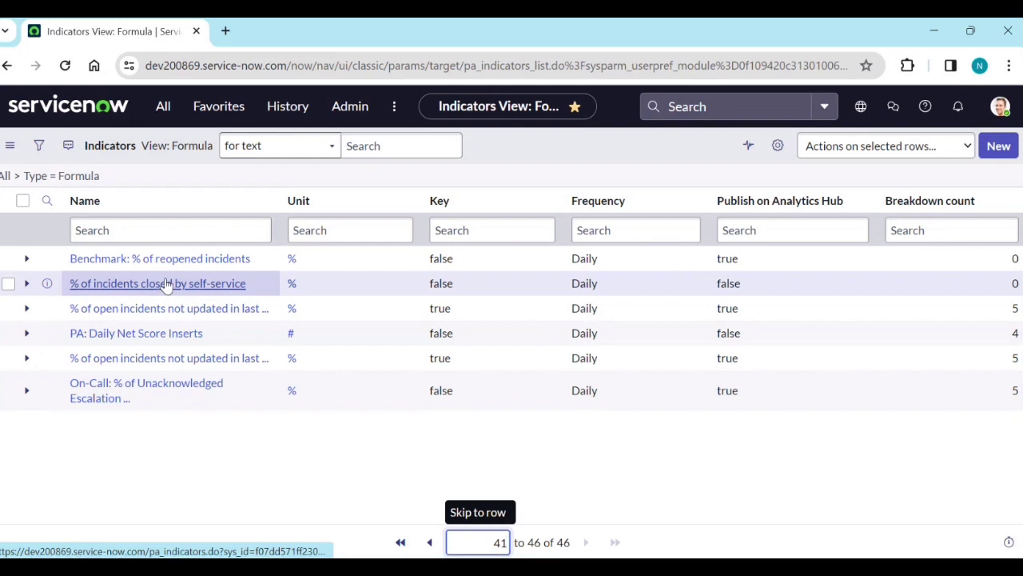
{"action": "left_click", "coordinate": [428, 543]}
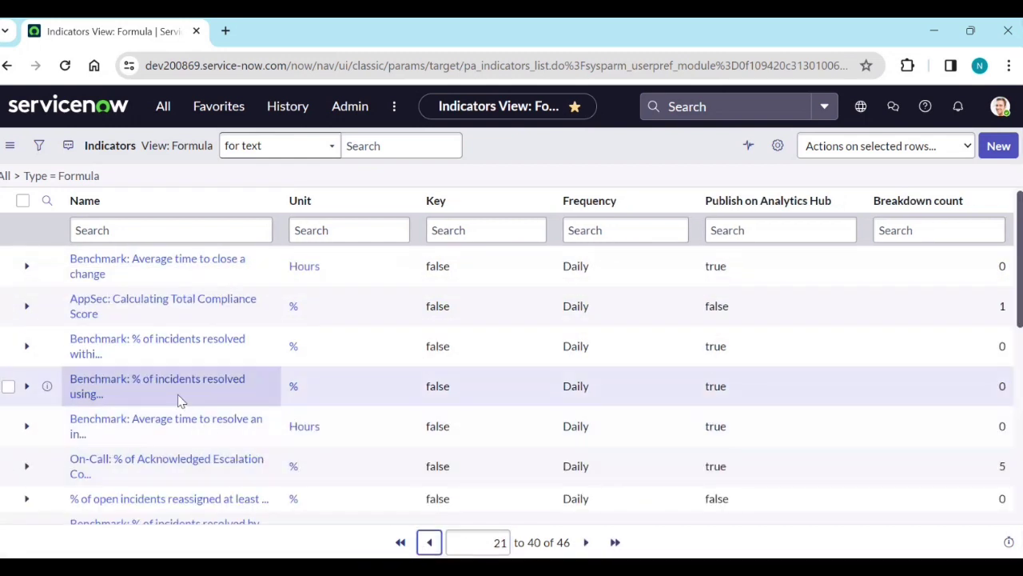
{"action": "scroll", "coordinate": [167, 374], "scroll_direction": "down", "scroll_amount": 3}
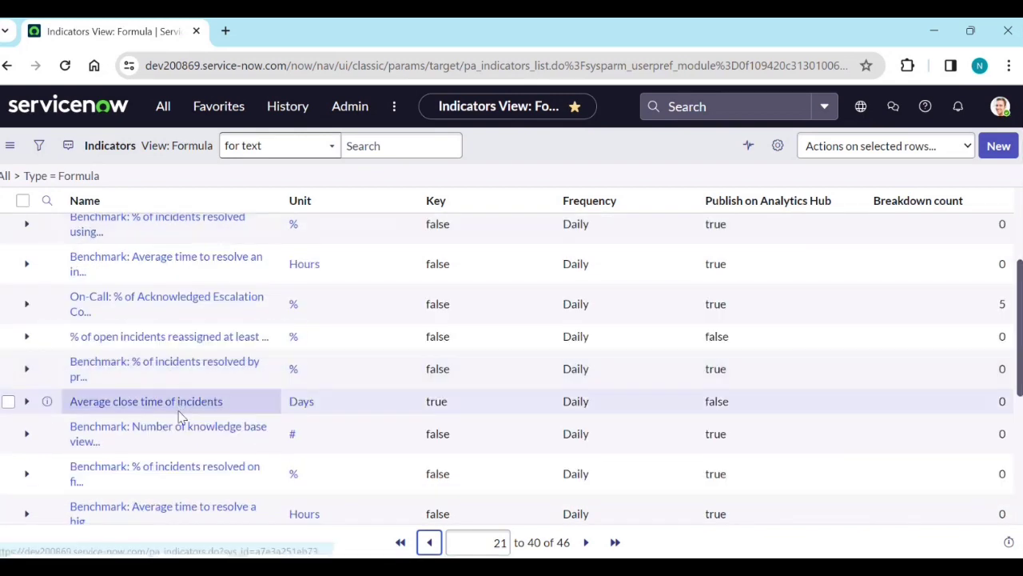
{"action": "scroll", "coordinate": [180, 424], "scroll_direction": "down", "scroll_amount": 1}
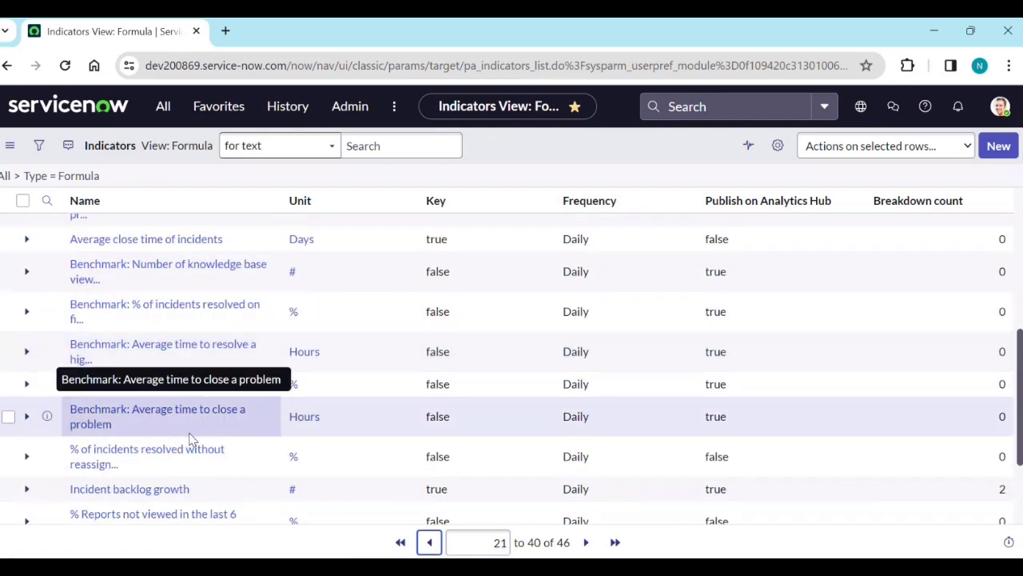
{"action": "scroll", "coordinate": [211, 452], "scroll_direction": "down", "scroll_amount": 2}
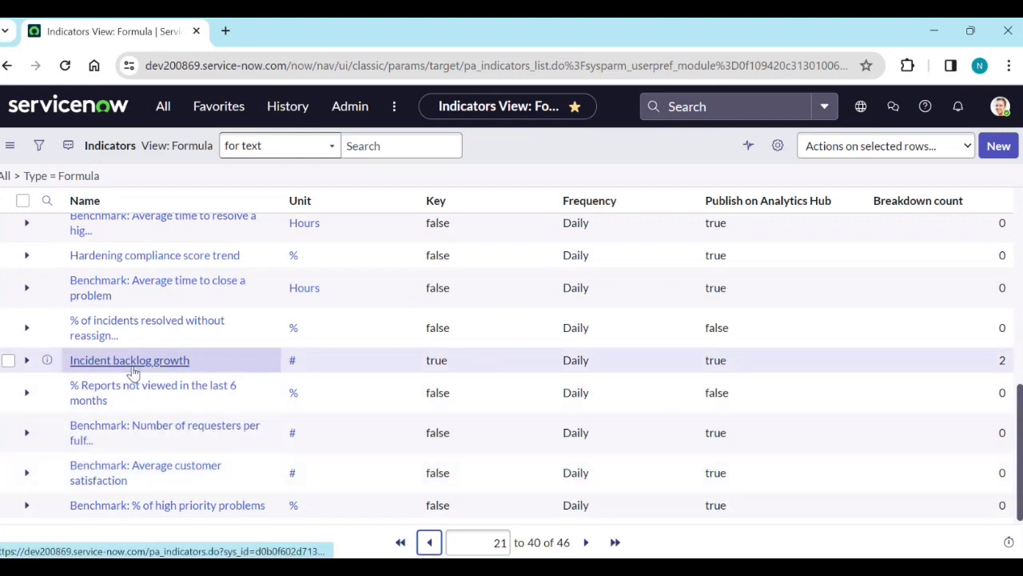
{"action": "scroll", "coordinate": [157, 345], "scroll_direction": "up", "scroll_amount": 3}
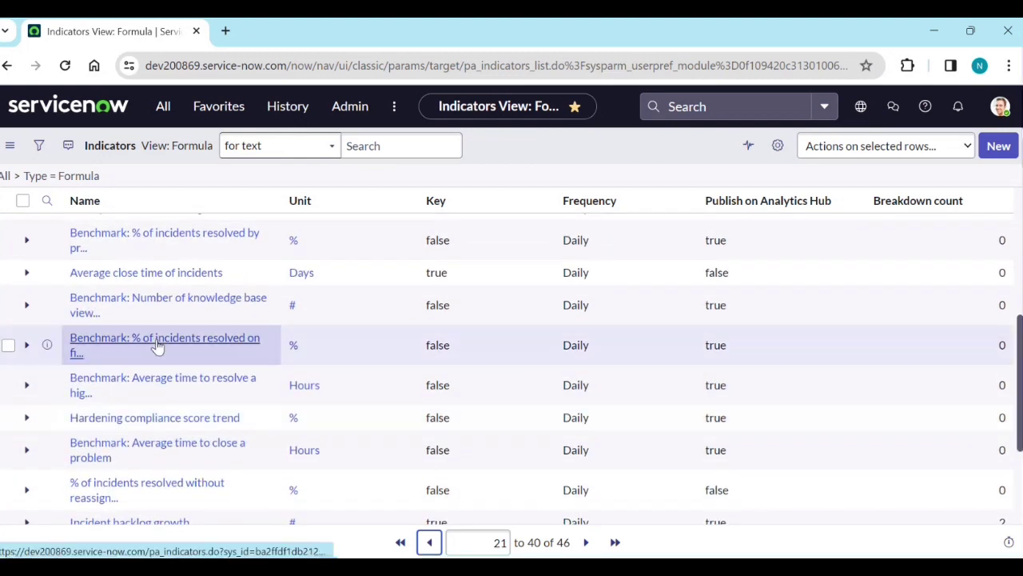
{"action": "scroll", "coordinate": [128, 294], "scroll_direction": "up", "scroll_amount": 1}
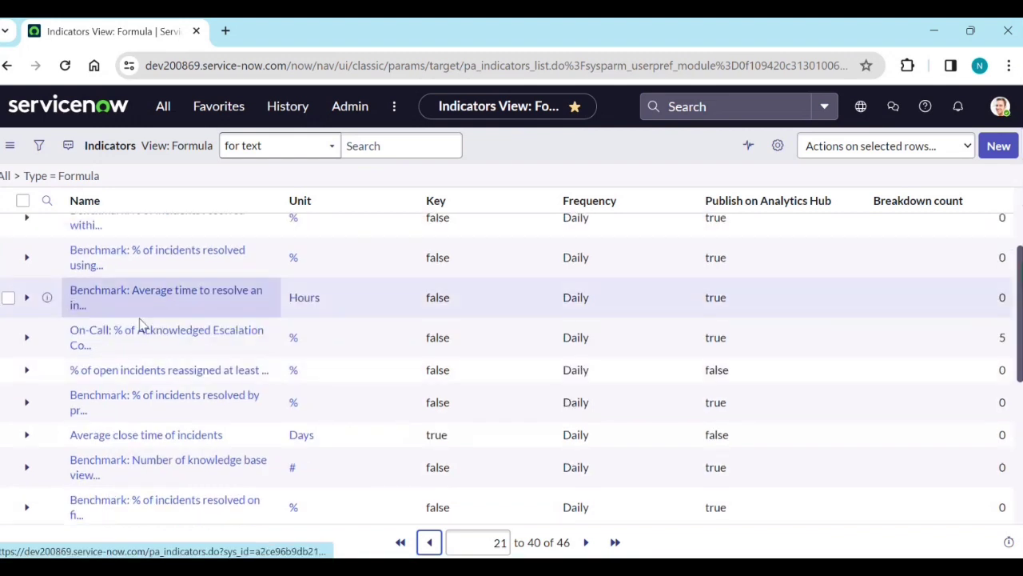
{"action": "scroll", "coordinate": [180, 334], "scroll_direction": "up", "scroll_amount": 1}
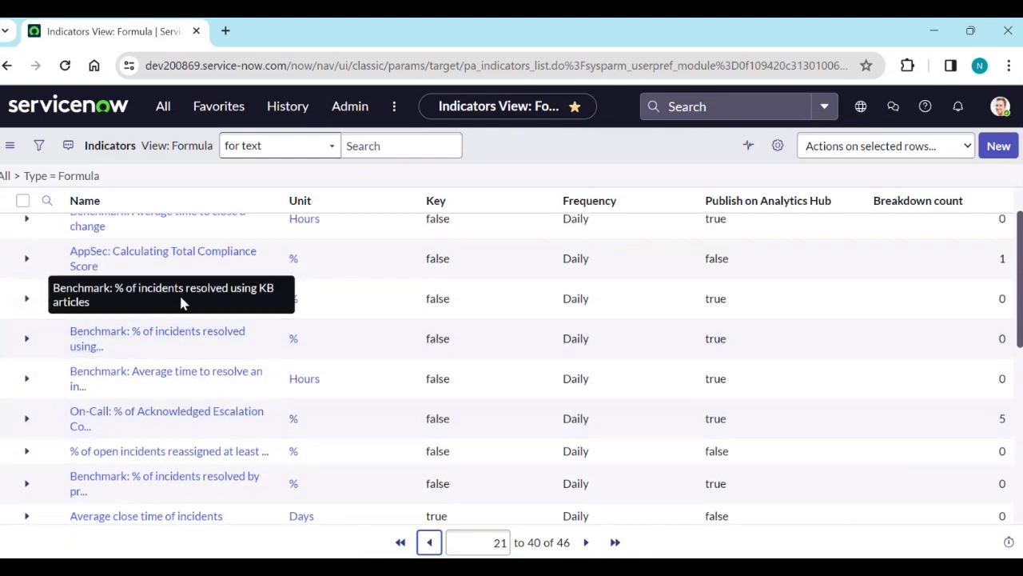
{"action": "scroll", "coordinate": [183, 300], "scroll_direction": "up", "scroll_amount": 1}
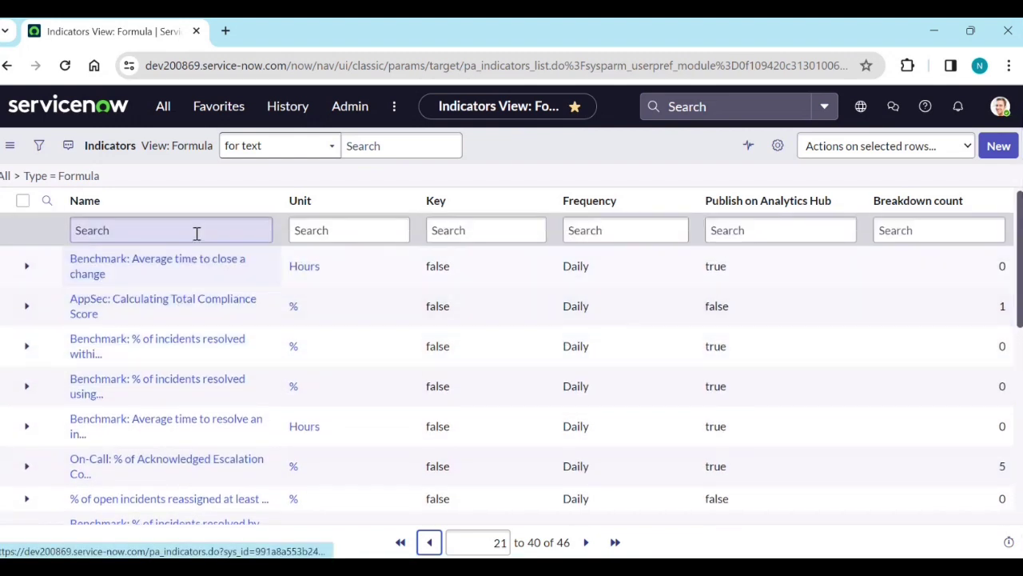
Step: Filter the indicator names by "*criti" and open the "% of new critical incidents" indicator
{"action": "left_click", "coordinate": [206, 233]}
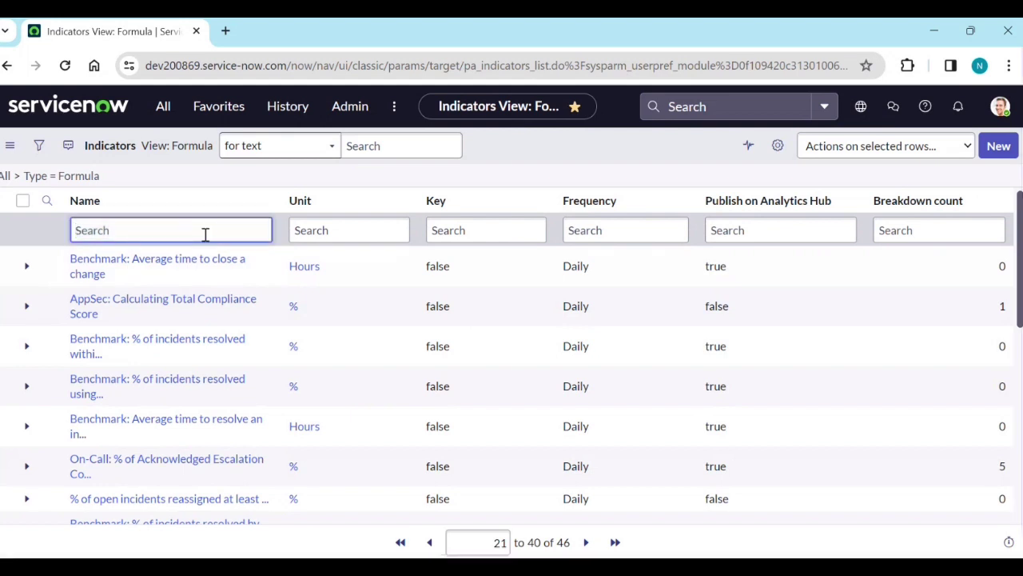
{"action": "type", "text": "*criti"}
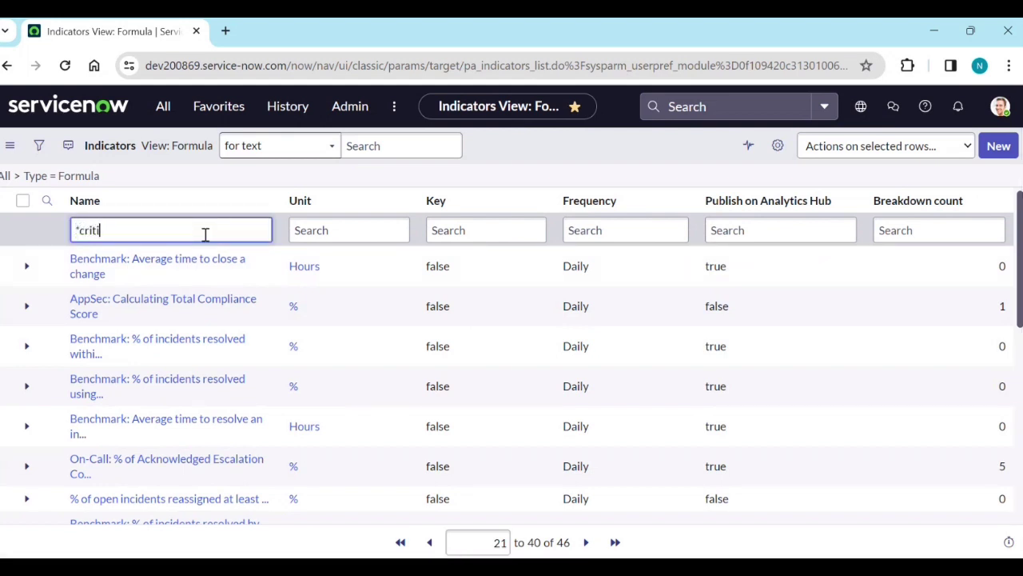
{"action": "key", "text": "Return"}
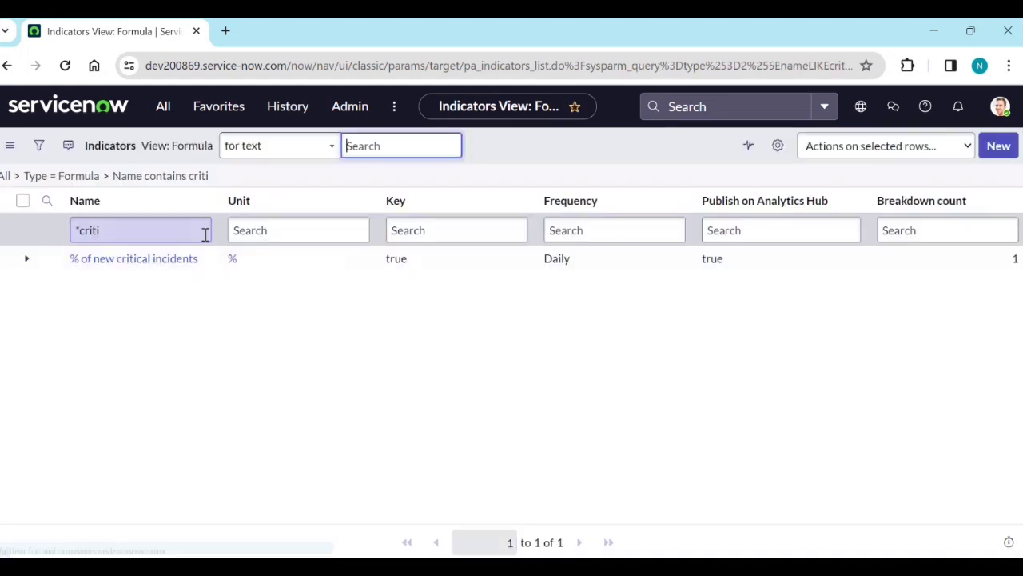
{"action": "left_click", "coordinate": [164, 264]}
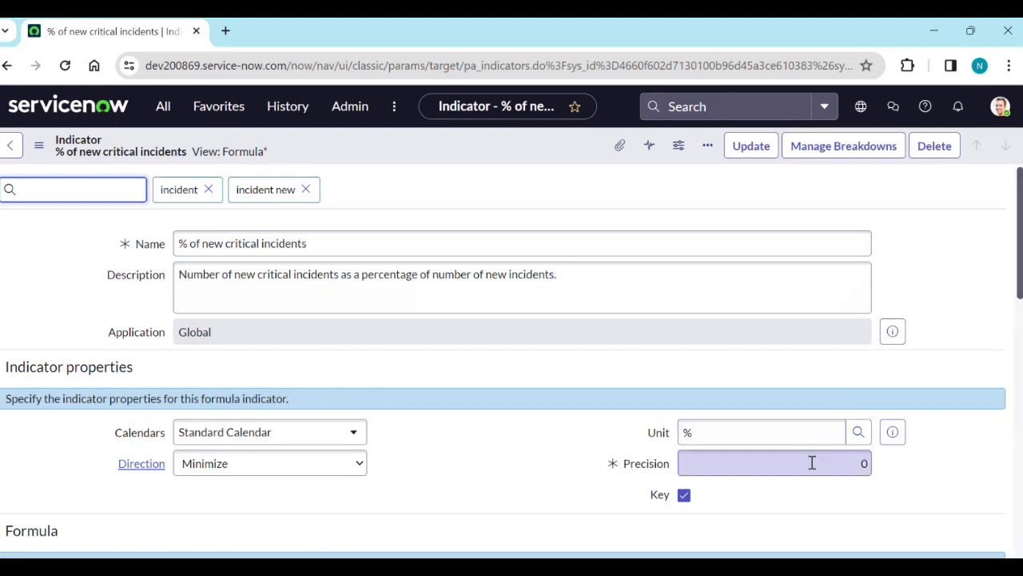
Step: Examine the indicator's properties and formula, and display its contributing indicators
{"action": "scroll", "coordinate": [480, 455], "scroll_direction": "down", "scroll_amount": 2}
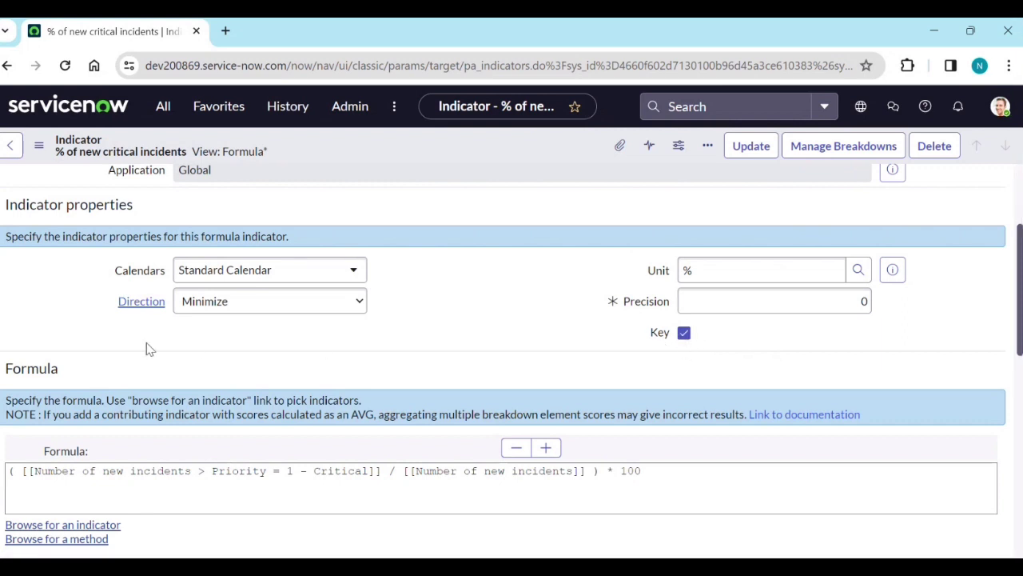
{"action": "scroll", "coordinate": [162, 372], "scroll_direction": "down", "scroll_amount": 2}
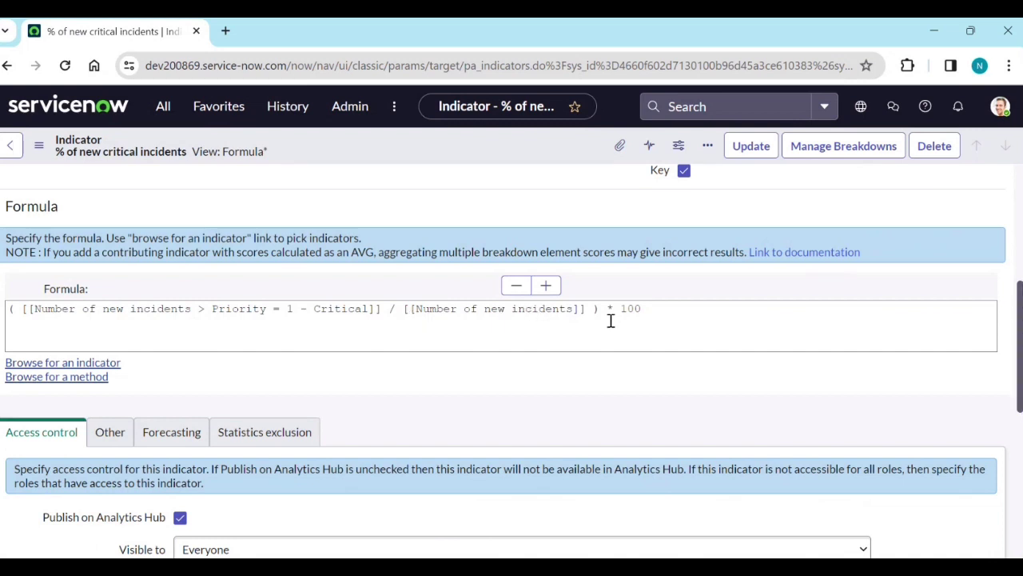
{"action": "left_click_drag", "start_coordinate": [569, 311], "coordinate": [421, 311]}
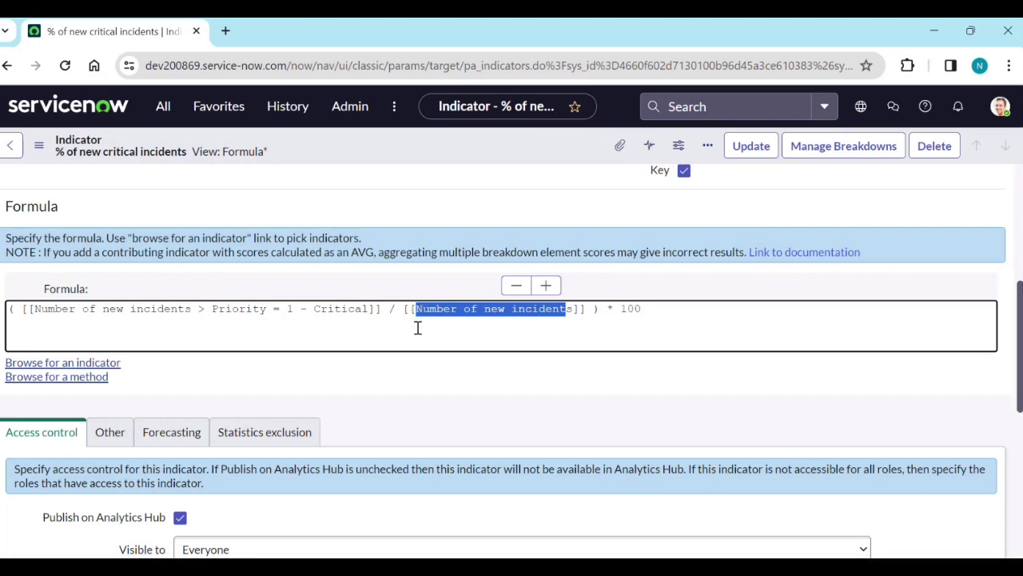
{"action": "scroll", "coordinate": [415, 349], "scroll_direction": "down", "scroll_amount": 5}
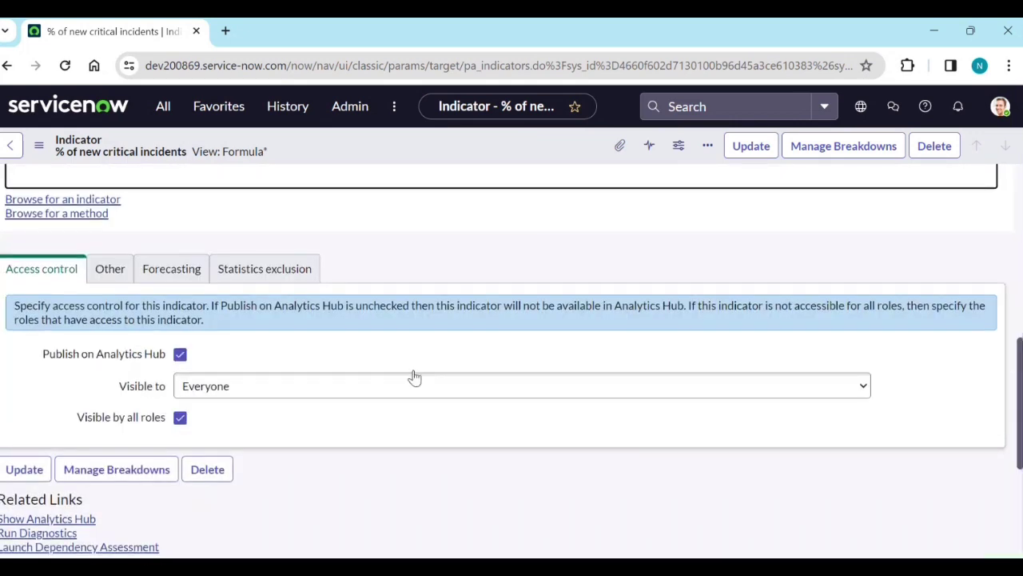
{"action": "left_click", "coordinate": [160, 335]}
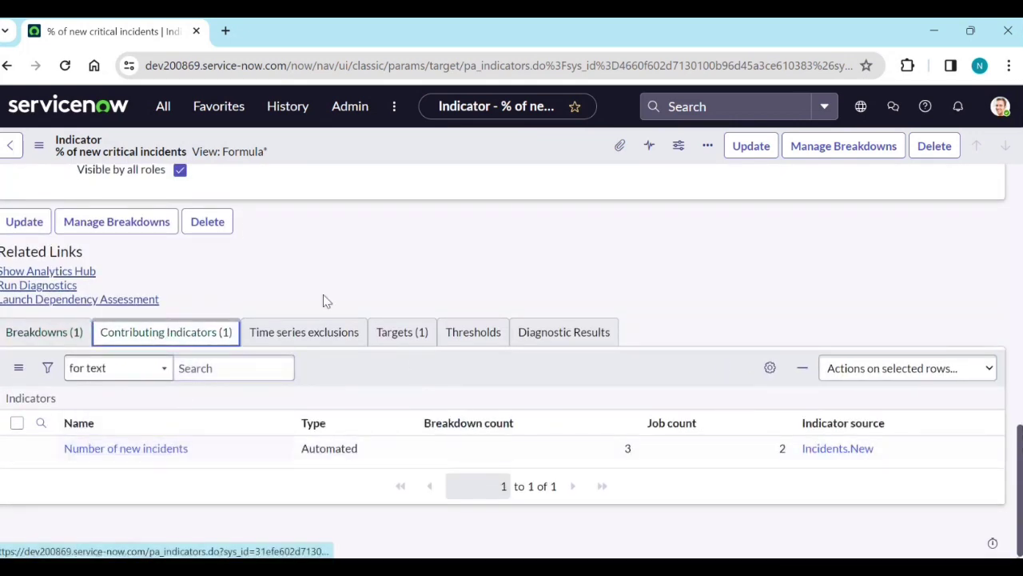
Step: Review the formula again alongside the indicator's description, calendar, direction, unit and precision
{"action": "scroll", "coordinate": [323, 296], "scroll_direction": "up", "scroll_amount": 5}
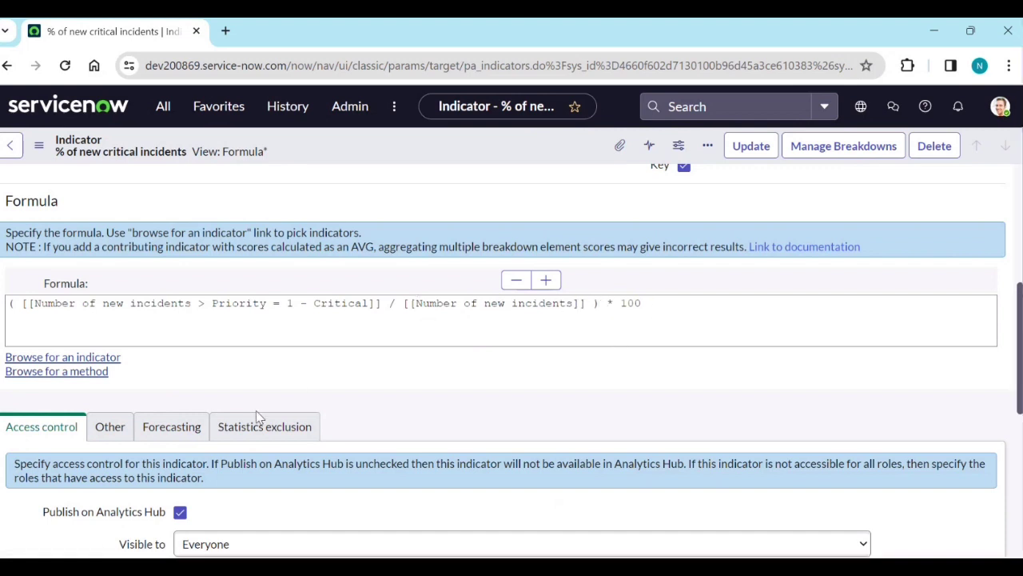
{"action": "scroll", "coordinate": [258, 422], "scroll_direction": "down", "scroll_amount": 1}
{"action": "scroll", "coordinate": [138, 360], "scroll_direction": "up", "scroll_amount": 1}
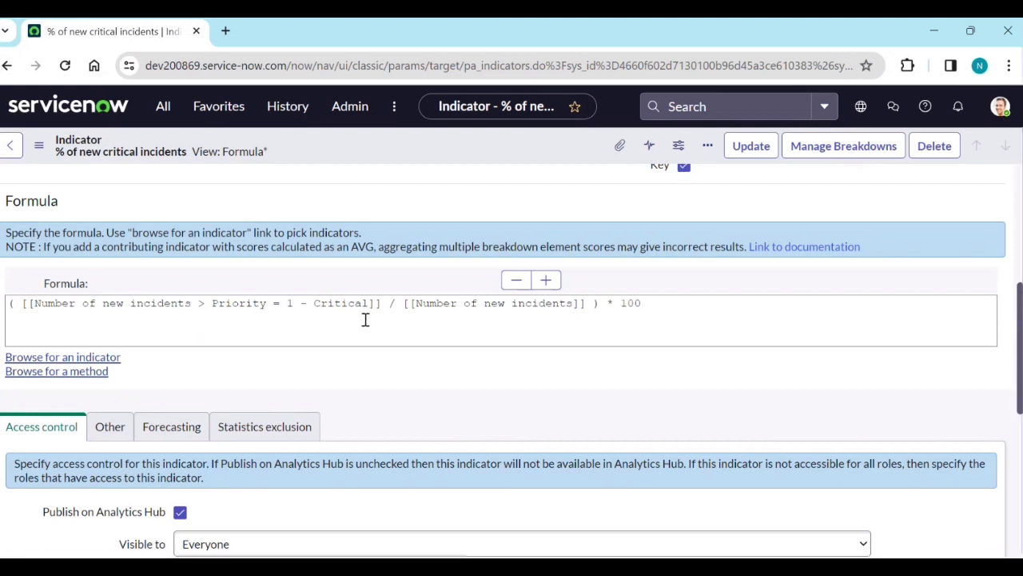
{"action": "scroll", "coordinate": [372, 336], "scroll_direction": "up", "scroll_amount": 4}
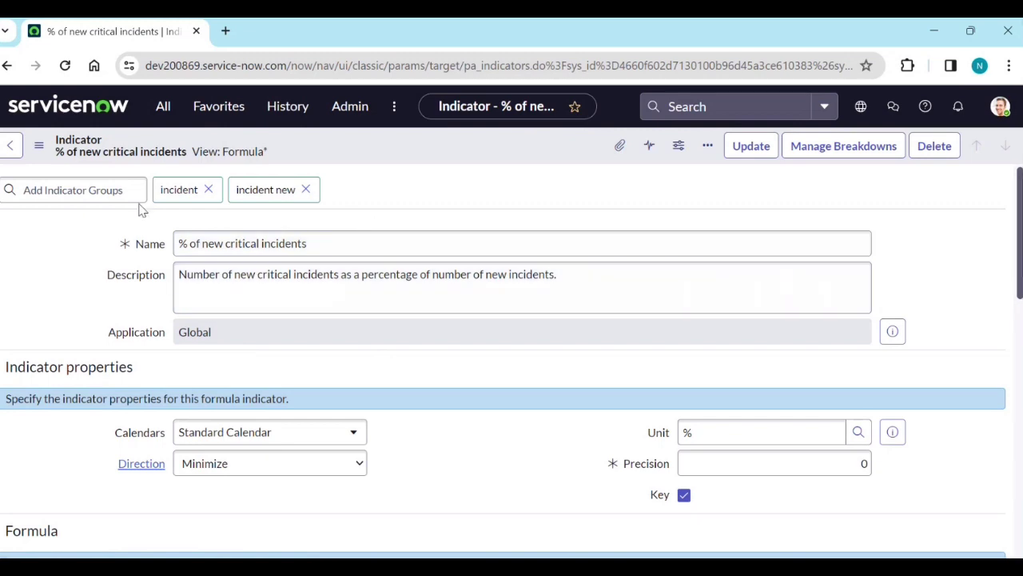
{"action": "scroll", "coordinate": [234, 387], "scroll_direction": "down", "scroll_amount": 3}
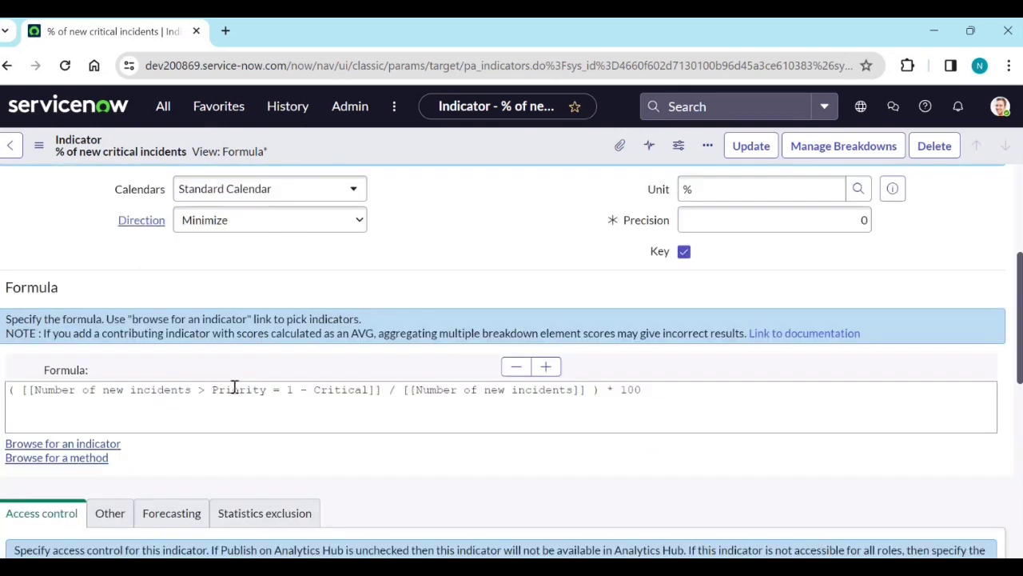
{"action": "scroll", "coordinate": [411, 331], "scroll_direction": "up", "scroll_amount": 3}
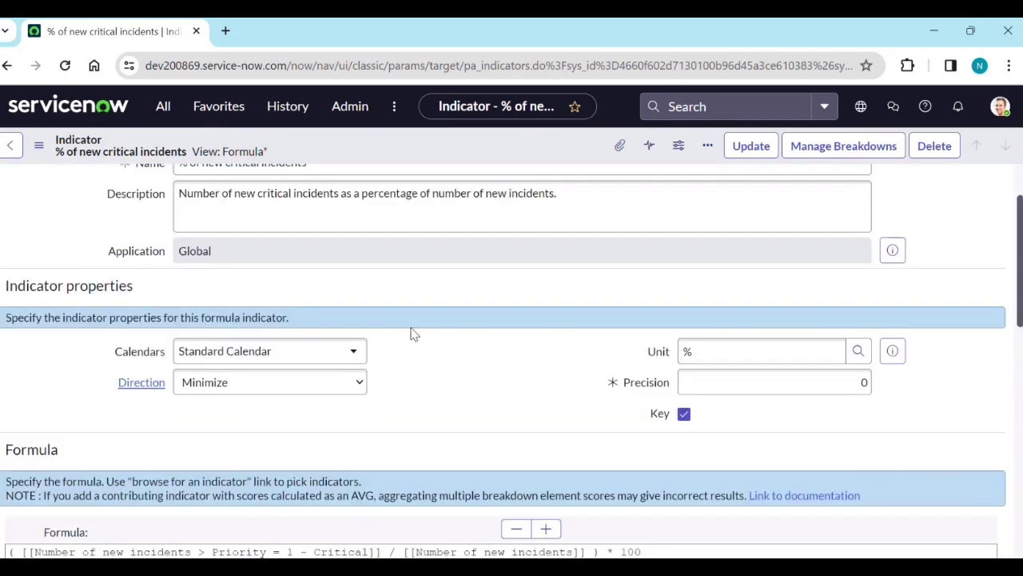
Step: Start a new formula indicator record in a separate browser tab and name it "DUb %new critical incidents"
{"action": "left_click", "coordinate": [163, 106]}
{"action": "type", "text": "per"}
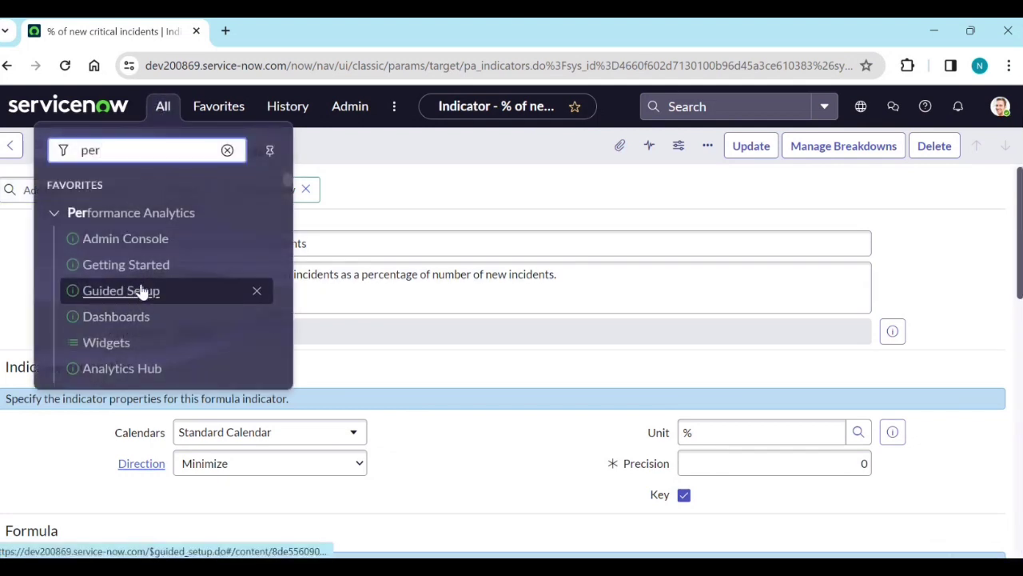
{"action": "scroll", "coordinate": [155, 326], "scroll_direction": "down", "scroll_amount": 3}
{"action": "left_click", "coordinate": [155, 287], "text": "ctrl"}
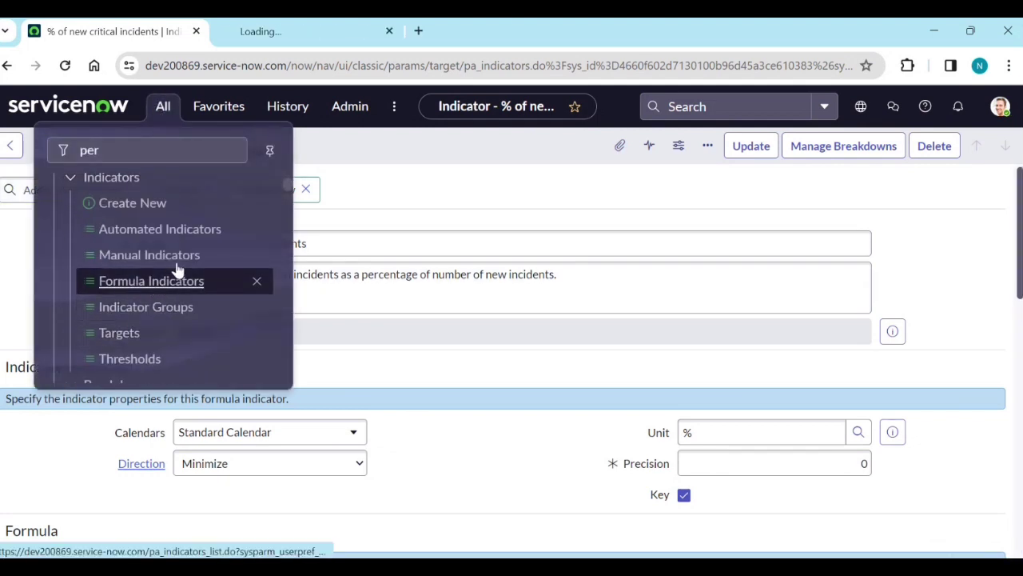
{"action": "left_click", "coordinate": [297, 31]}
{"action": "left_click", "coordinate": [999, 110]}
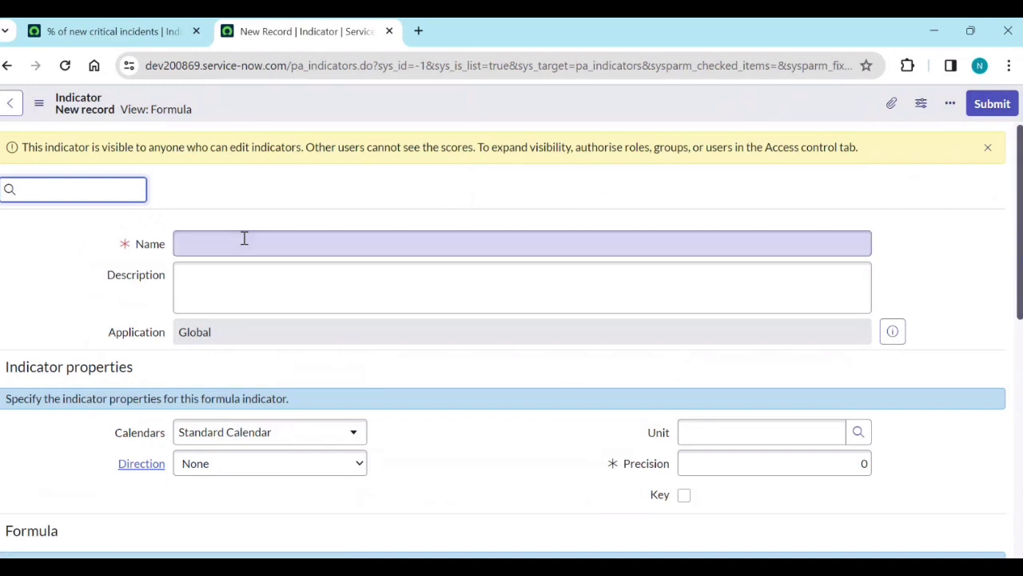
{"action": "left_click", "coordinate": [244, 238]}
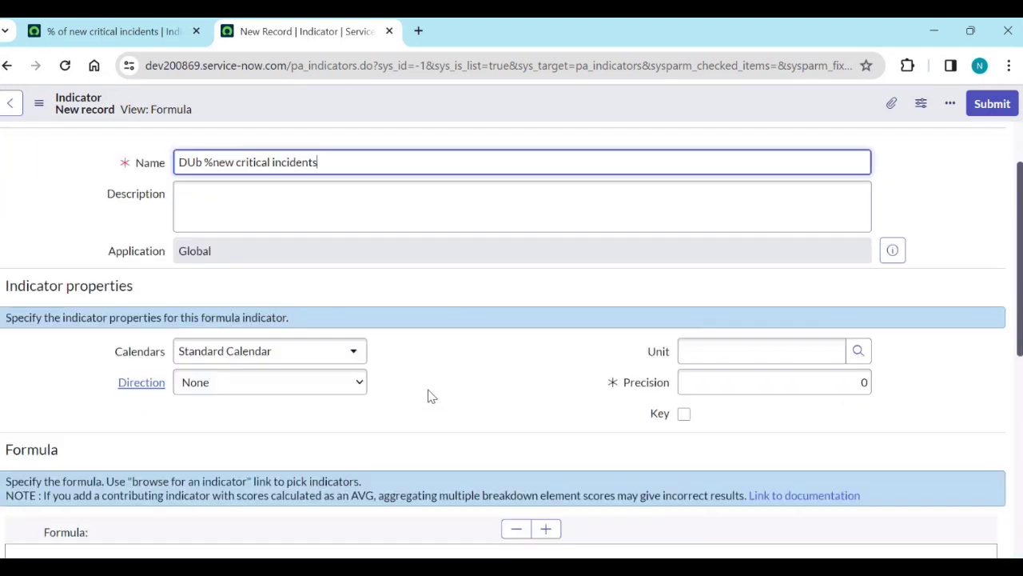
Step: Set the new indicator's unit to % from the list of units
{"action": "scroll", "coordinate": [429, 363], "scroll_direction": "down", "scroll_amount": 1}
{"action": "left_click", "coordinate": [725, 355]}
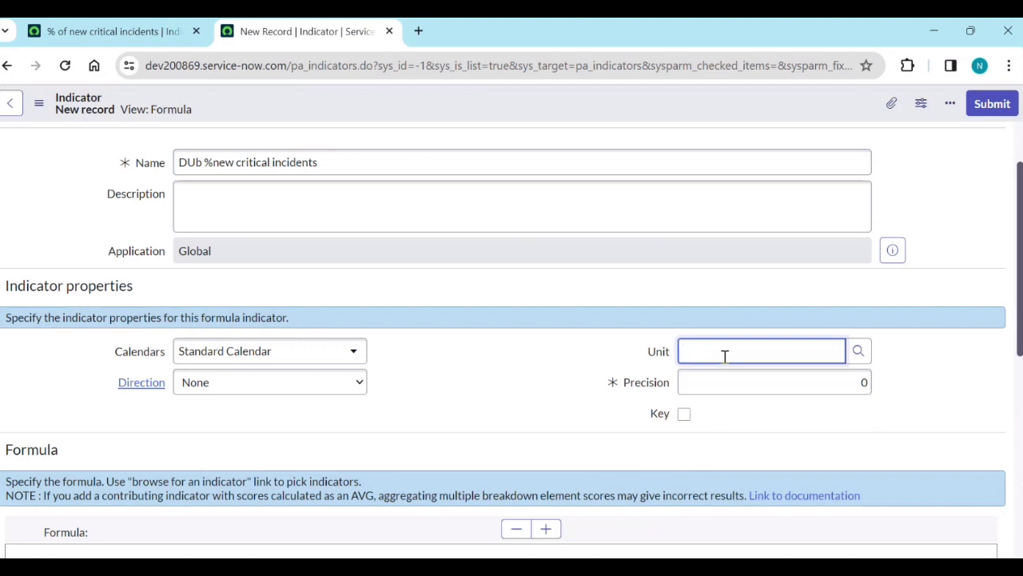
{"action": "left_click", "coordinate": [861, 354]}
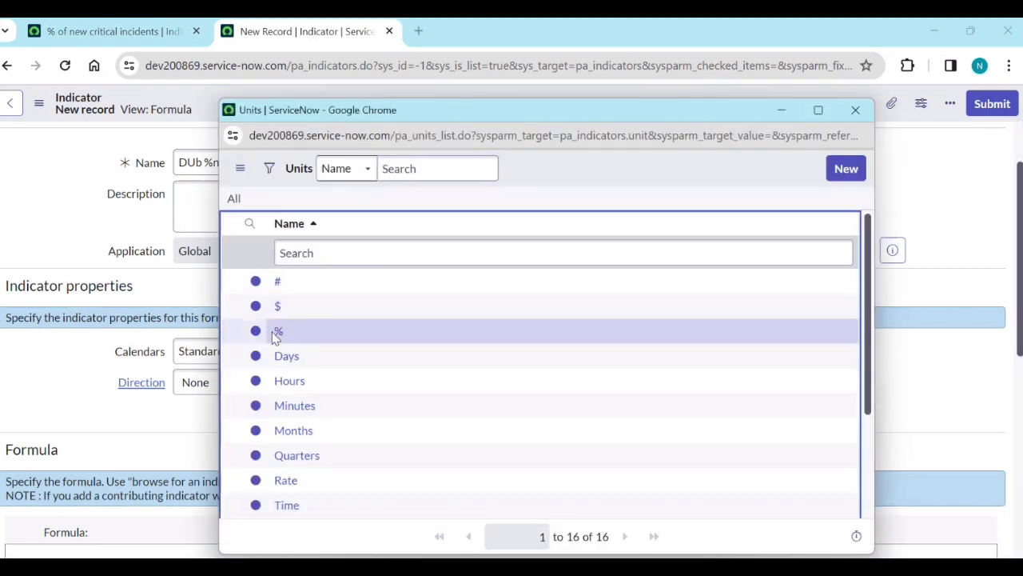
{"action": "left_click", "coordinate": [279, 332]}
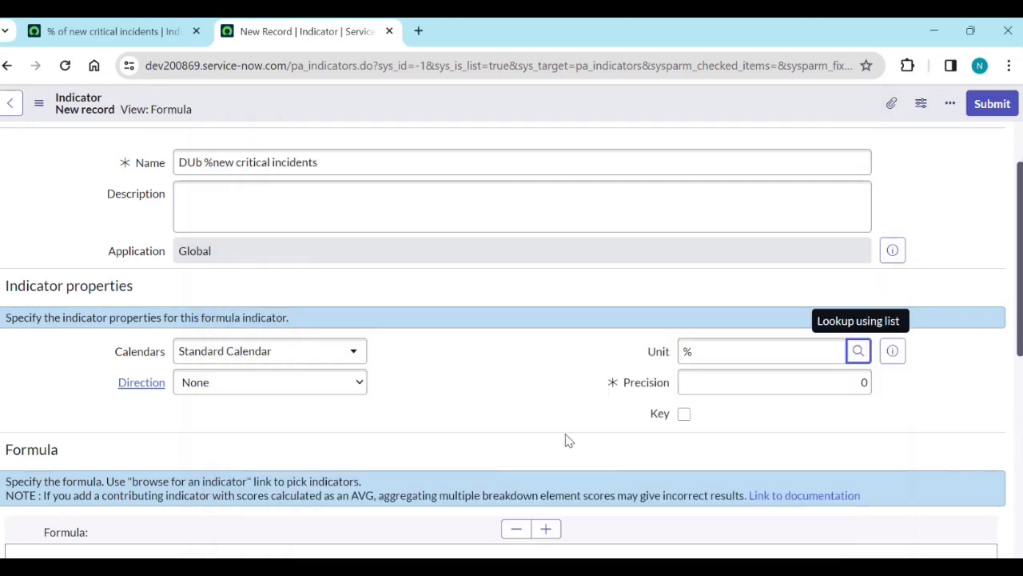
Step: Set the indicator's precision to 2 and mark it as a key indicator
{"action": "scroll", "coordinate": [565, 440], "scroll_direction": "down", "scroll_amount": 2}
{"action": "double_click", "coordinate": [863, 221]}
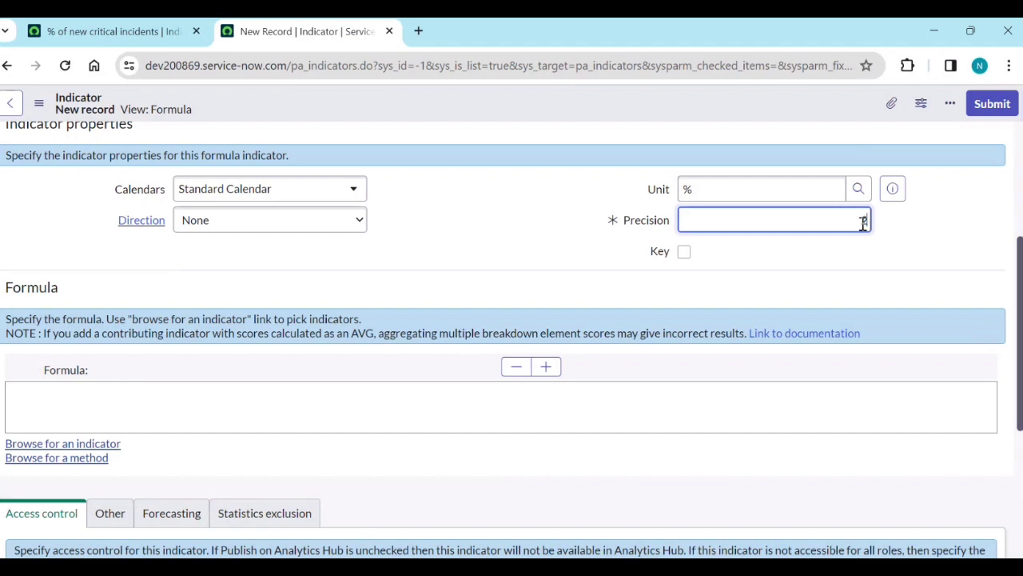
{"action": "type", "text": "2"}
{"action": "key", "text": "Tab"}
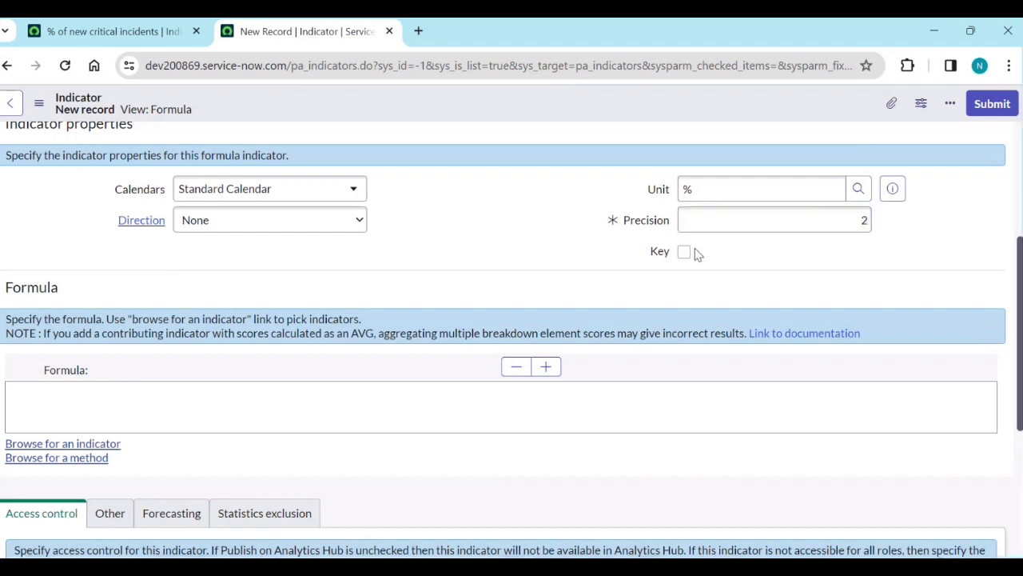
{"action": "left_click", "coordinate": [685, 253]}
Step: Open Analytics Hub in a separate browser tab, look over all listed indicators, and return to the new indicator record
{"action": "left_click", "coordinate": [107, 31]}
{"action": "left_click", "coordinate": [162, 106]}
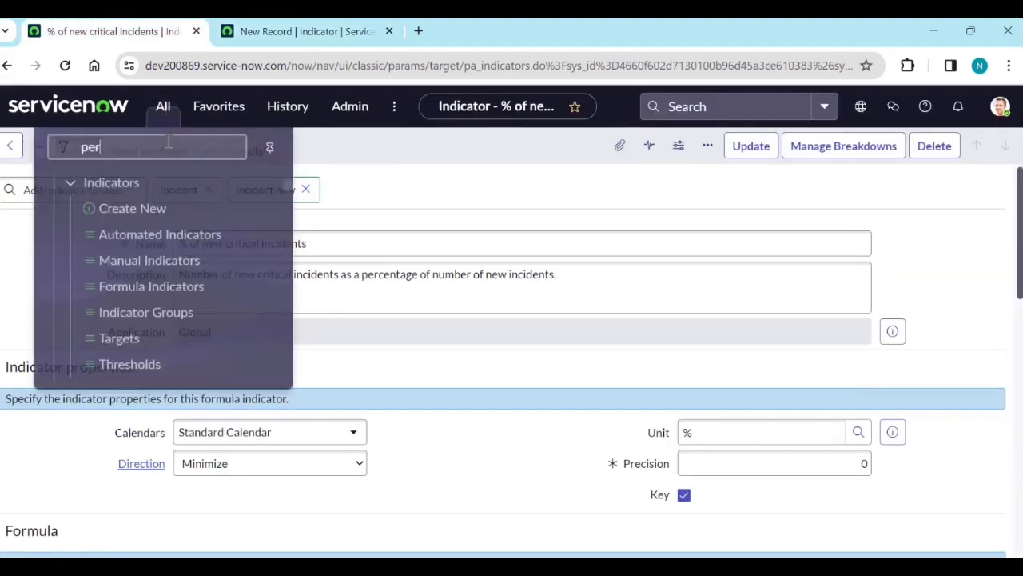
{"action": "scroll", "coordinate": [164, 288], "scroll_direction": "up", "scroll_amount": 3}
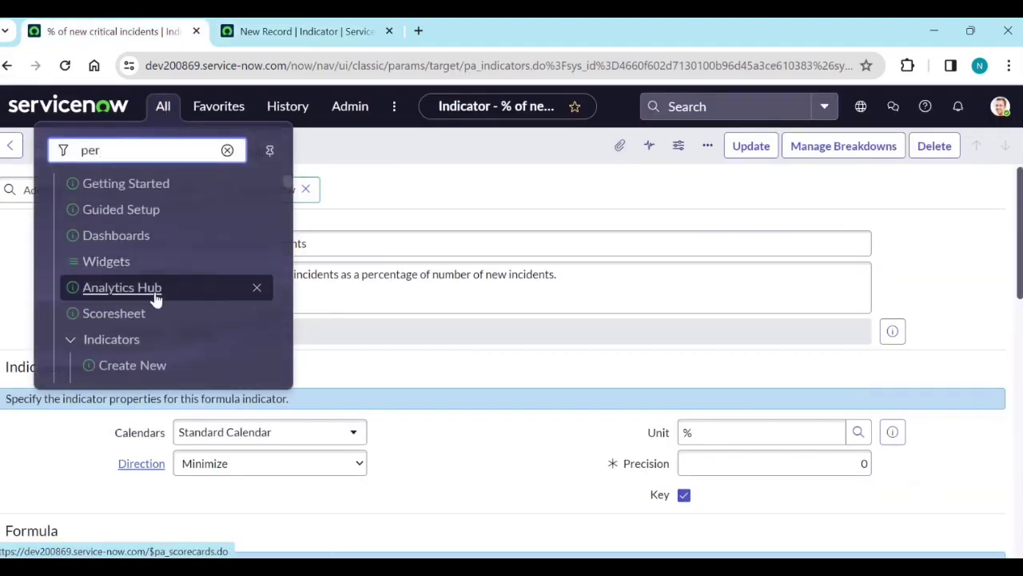
{"action": "middle_click", "coordinate": [137, 288]}
{"action": "left_click", "coordinate": [490, 31]}
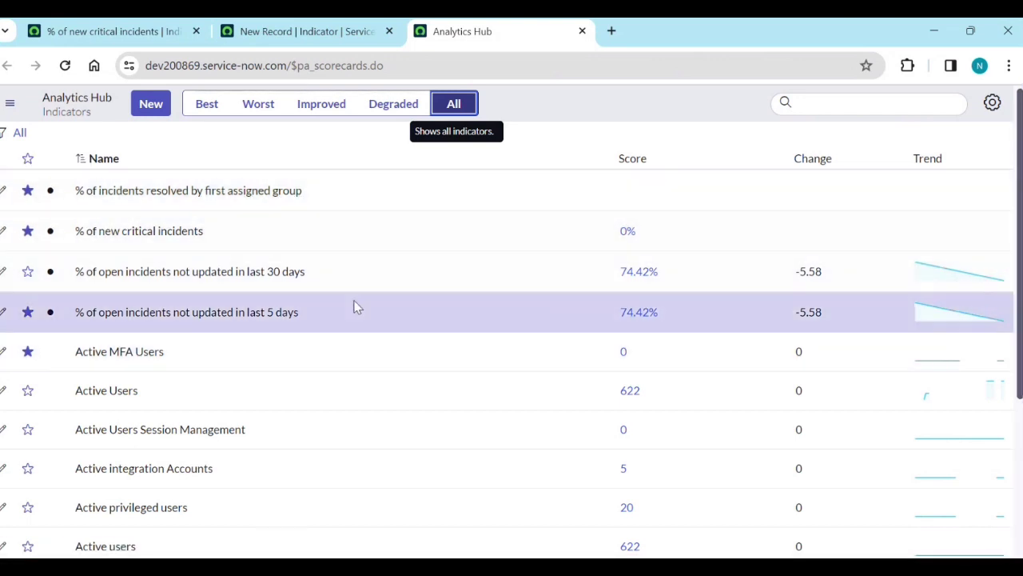
{"action": "left_click", "coordinate": [310, 28]}
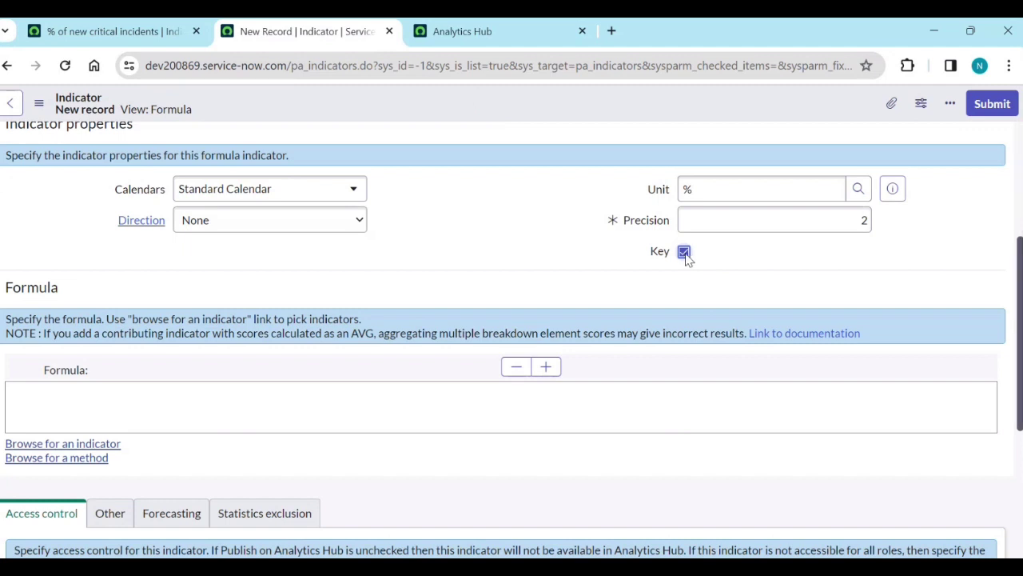
Step: Add the "Number of new incidents" indicator to the formula with the Priority breakdown and the element "1 - Critical"
{"action": "scroll", "coordinate": [330, 304], "scroll_direction": "down", "scroll_amount": 1}
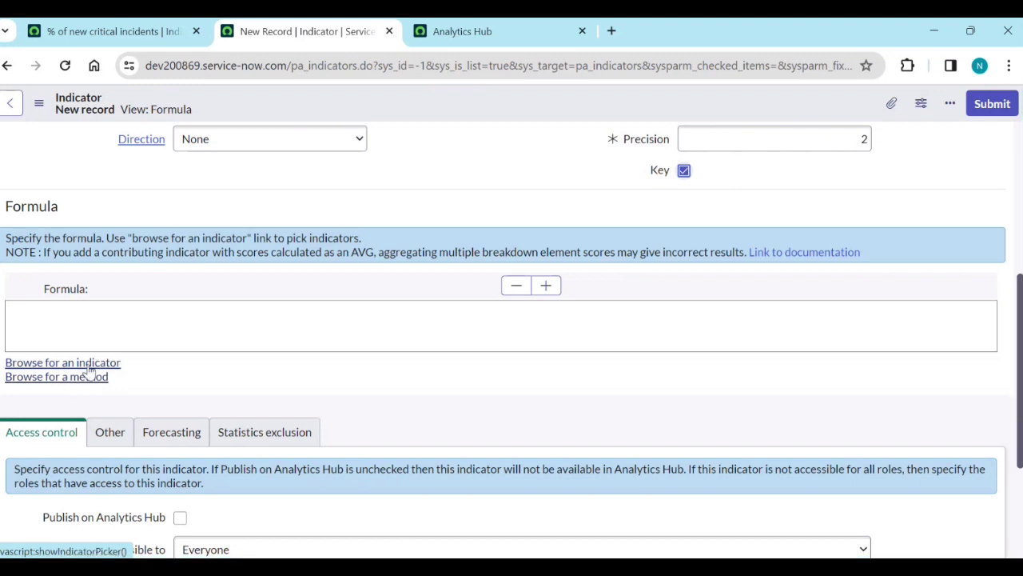
{"action": "left_click", "coordinate": [90, 364]}
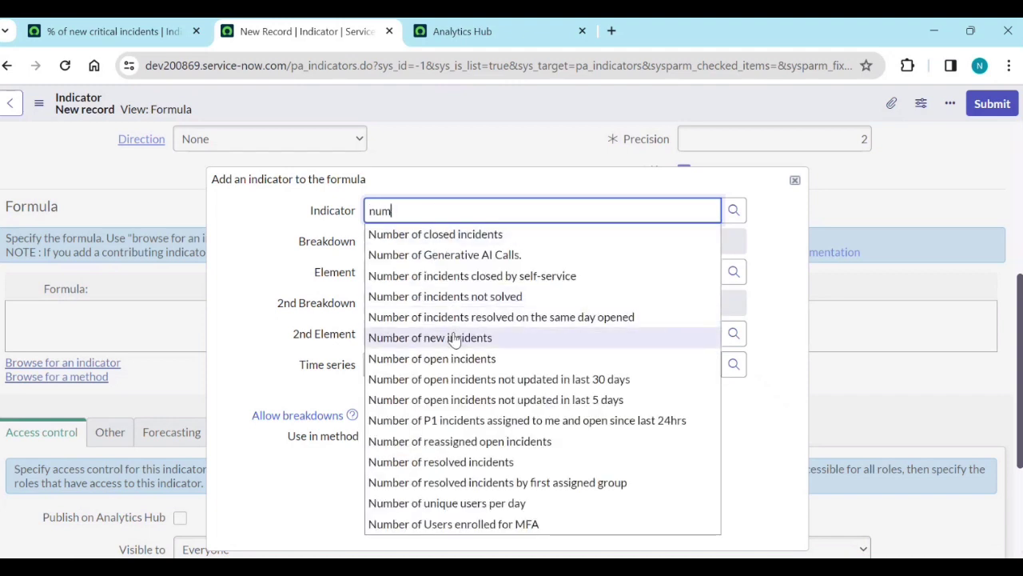
{"action": "left_click", "coordinate": [453, 338]}
{"action": "left_click", "coordinate": [734, 240]}
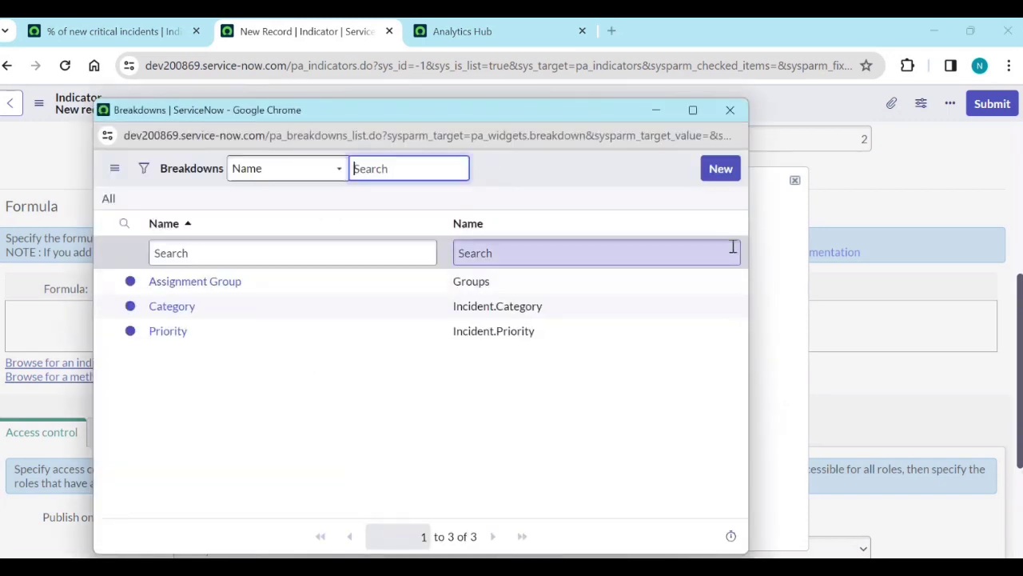
{"action": "left_click", "coordinate": [168, 331]}
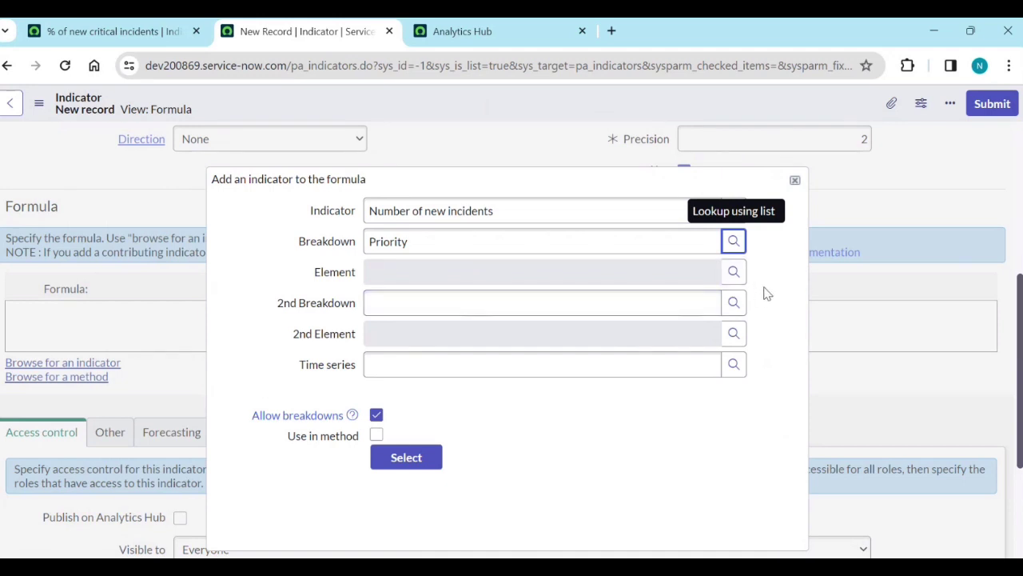
{"action": "left_click", "coordinate": [733, 272]}
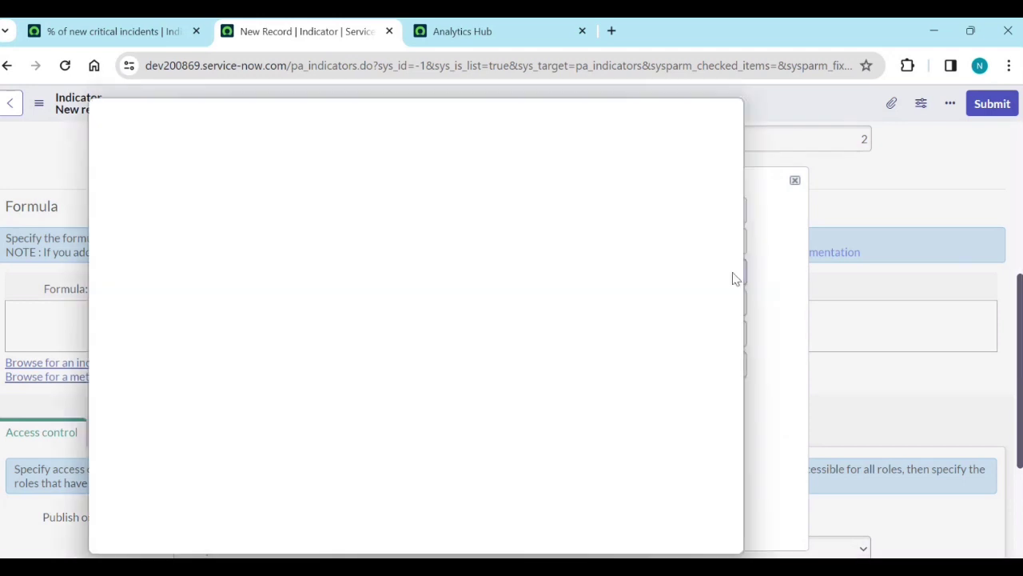
{"action": "left_click", "coordinate": [146, 283]}
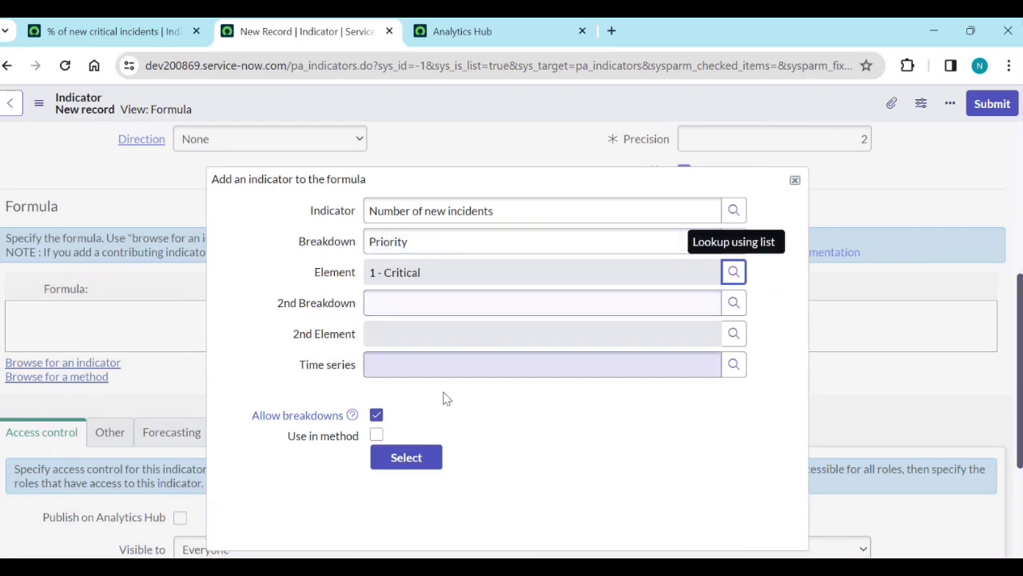
{"action": "left_click", "coordinate": [406, 456]}
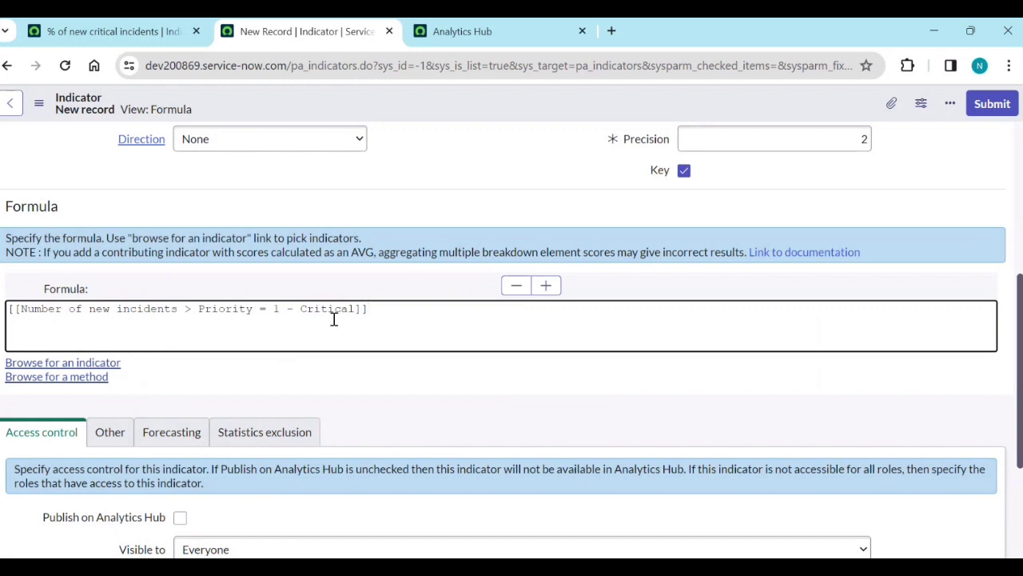
Step: Divide the formula's critical incidents term by the "Number of new incidents" indicator, without any breakdown
{"action": "left_click", "coordinate": [111, 364]}
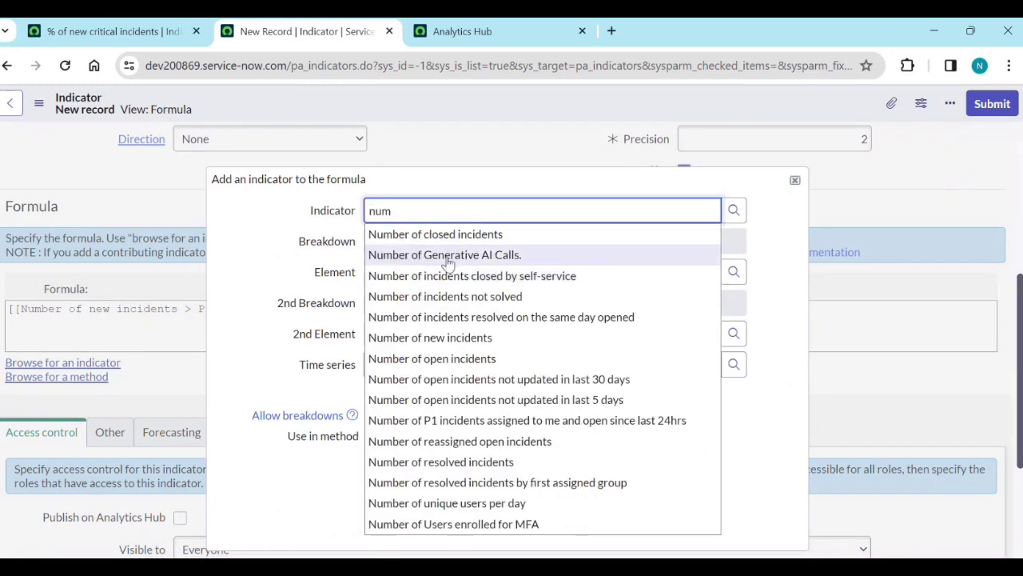
{"action": "left_click", "coordinate": [461, 338]}
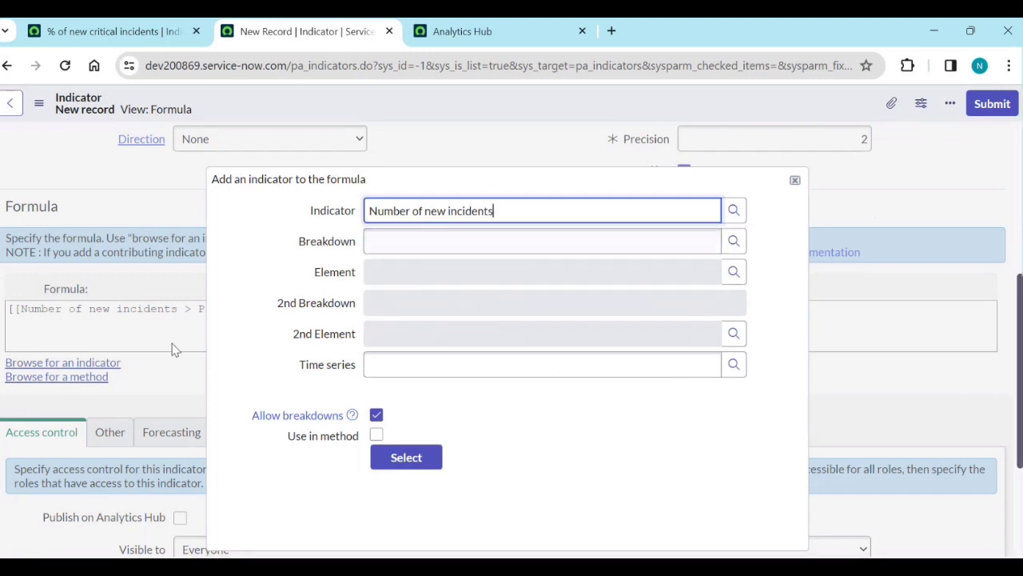
{"action": "left_click", "coordinate": [405, 457]}
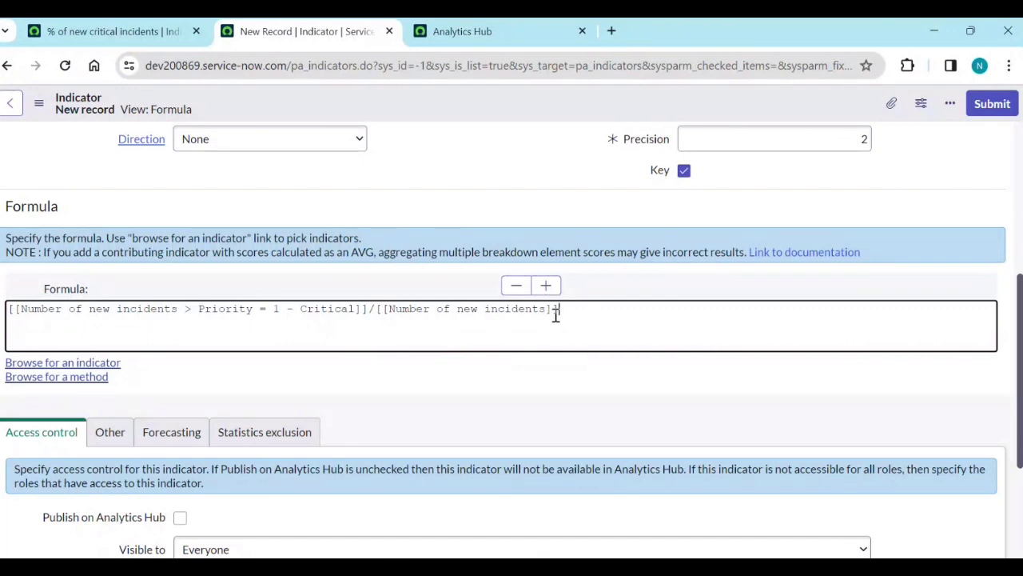
Step: Enclose the formula's division in parentheses and multiply it by 100
{"action": "type", "text": "*"}
{"action": "key", "text": "BackSpace"}
{"action": "left_click", "coordinate": [9, 308]}
{"action": "type", "text": "("}
{"action": "left_click", "coordinate": [580, 308]}
{"action": "type", "text": ")"}
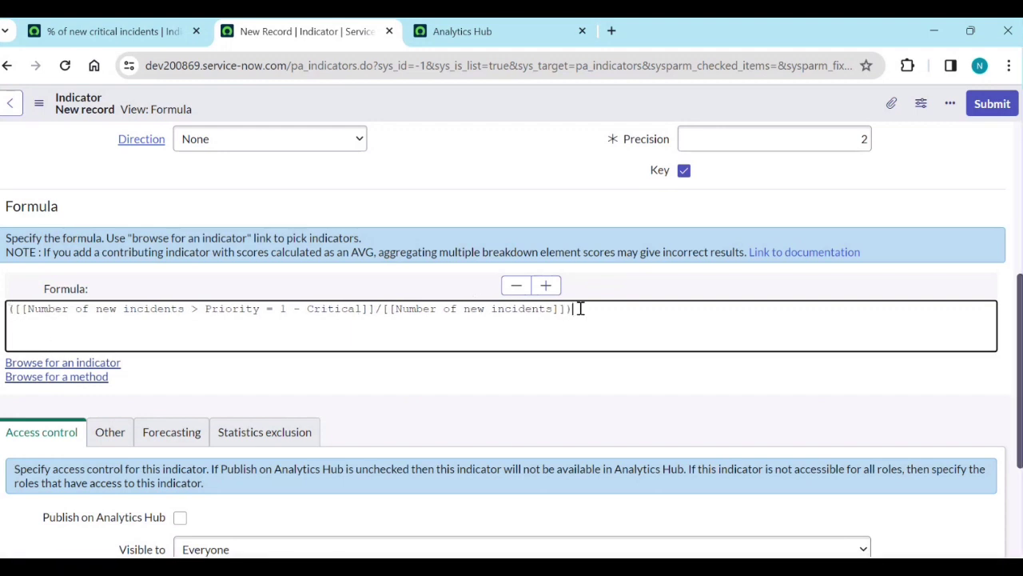
{"action": "type", "text": "*"}
{"action": "left_click", "coordinate": [408, 384]}
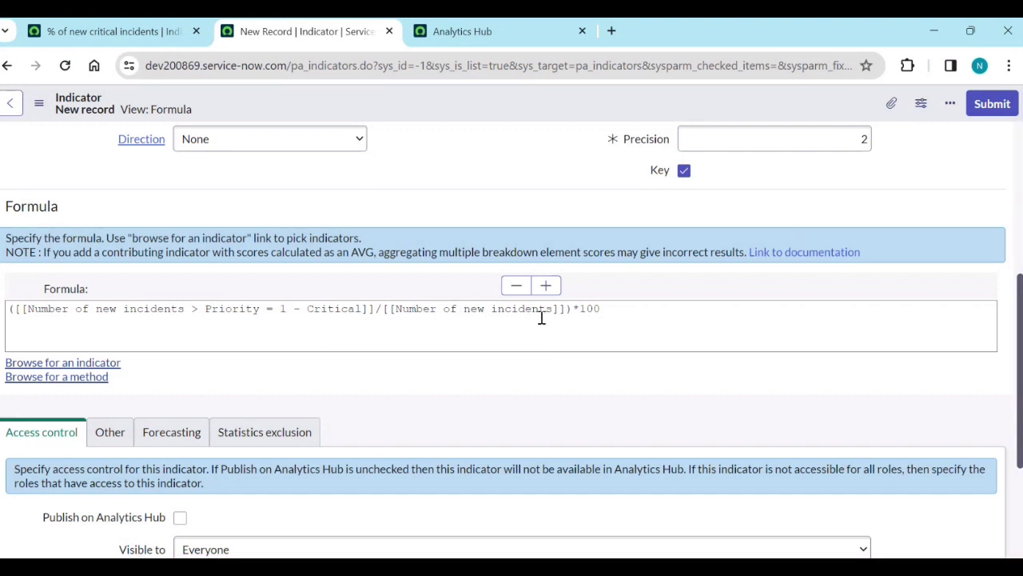
Step: Compare the new formula with the one in the existing "% of new critical incidents" indicator
{"action": "left_click", "coordinate": [130, 35]}
{"action": "scroll", "coordinate": [248, 455], "scroll_direction": "down", "scroll_amount": 2}
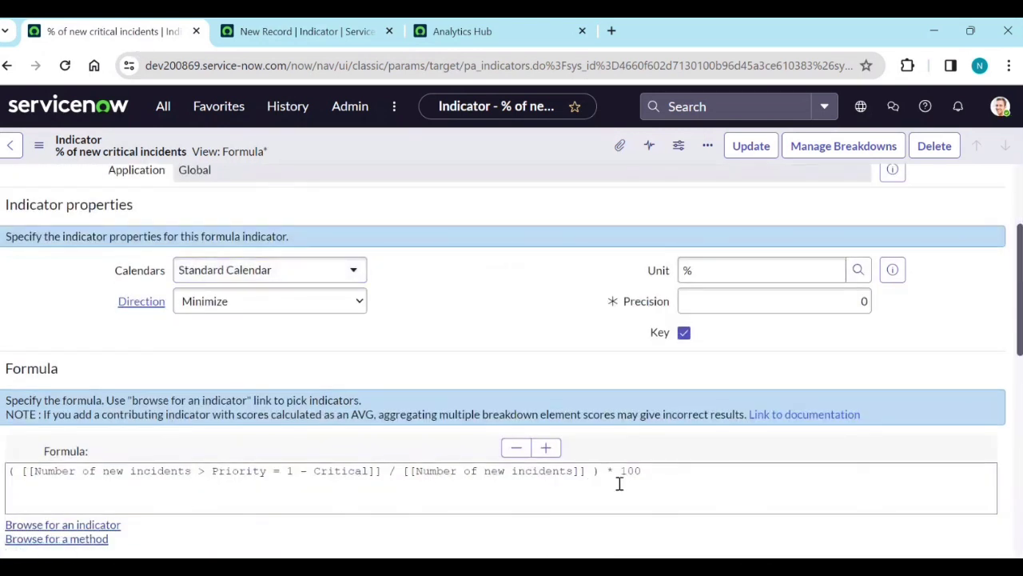
{"action": "scroll", "coordinate": [438, 488], "scroll_direction": "down", "scroll_amount": 1}
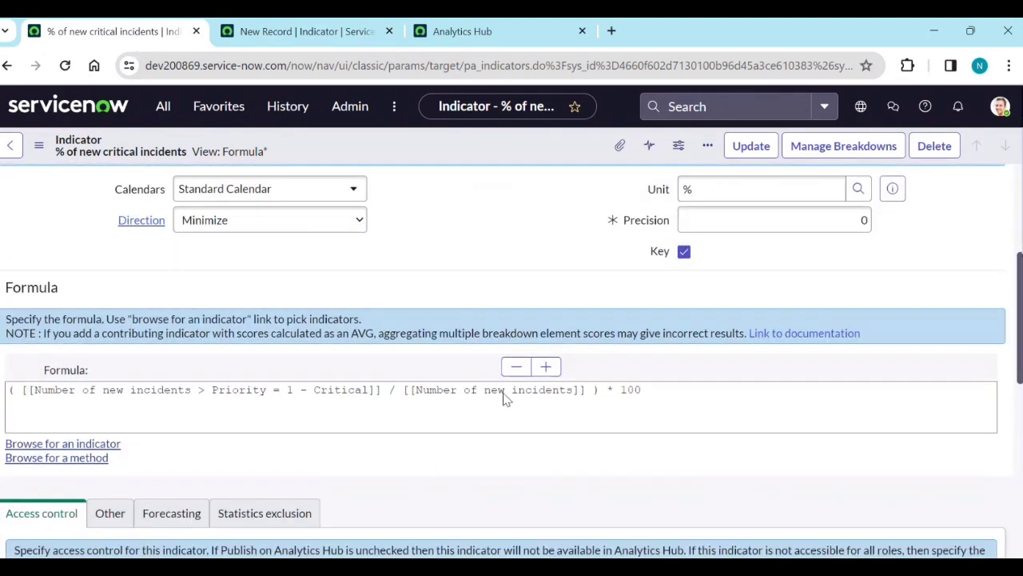
{"action": "left_click", "coordinate": [337, 39]}
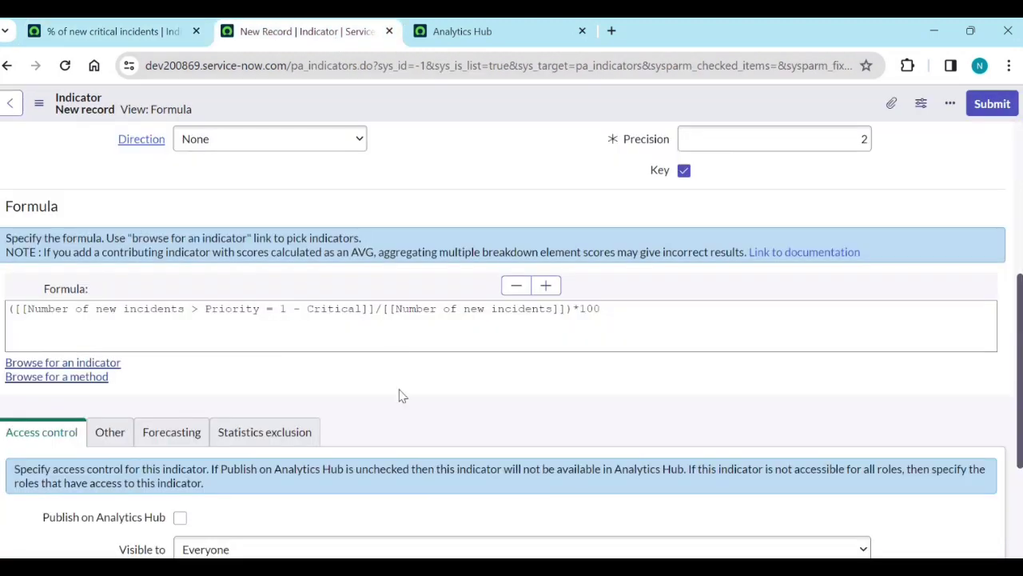
Step: Review the new indicator's access control, other, forecasting and statistics exclusion settings, checking Analytics Hub for what publishing there means
{"action": "scroll", "coordinate": [399, 395], "scroll_direction": "down", "scroll_amount": 3}
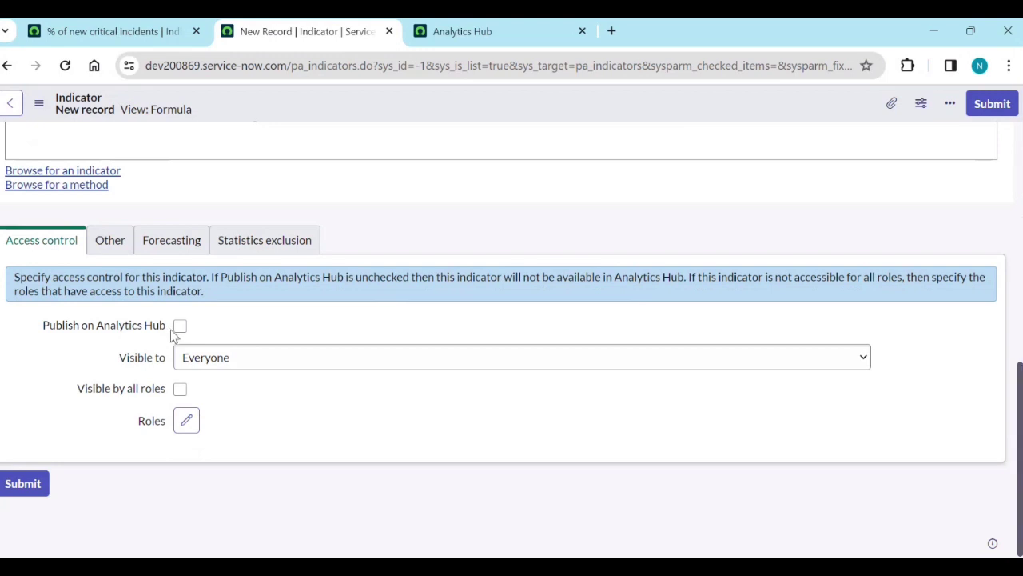
{"action": "left_click", "coordinate": [504, 24]}
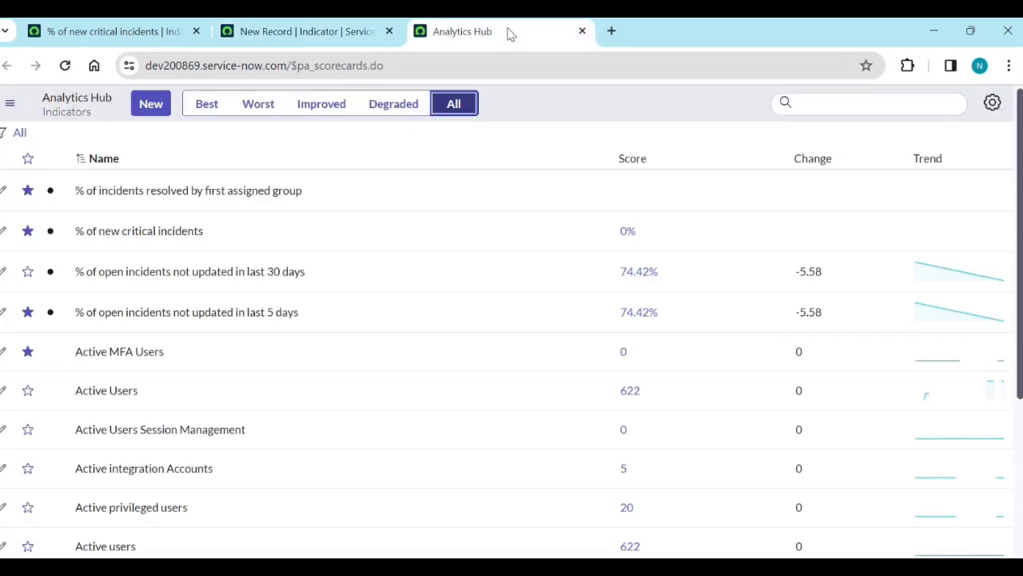
{"action": "left_click", "coordinate": [296, 32]}
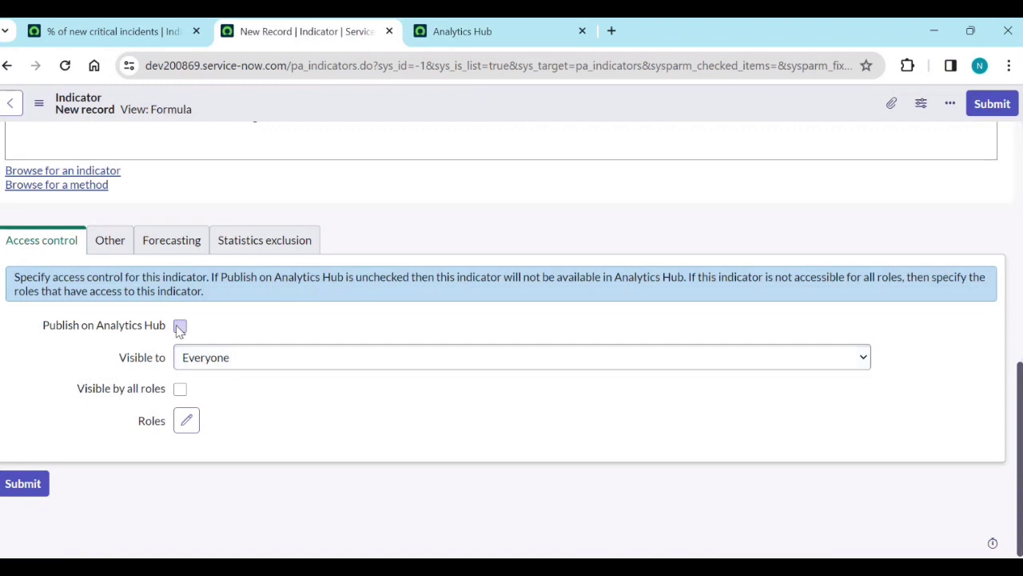
{"action": "left_click", "coordinate": [109, 240]}
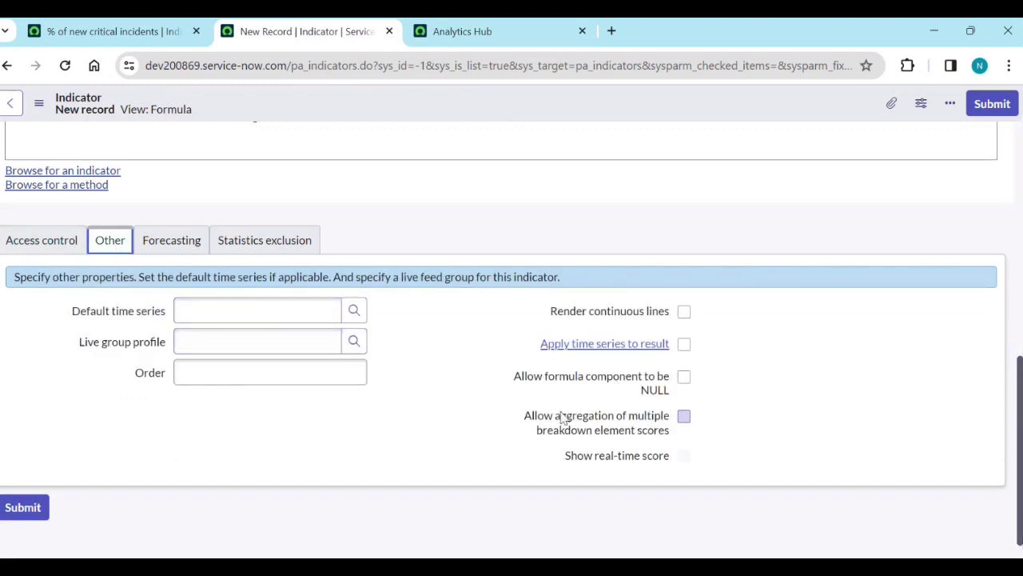
{"action": "left_click", "coordinate": [173, 247]}
{"action": "left_click", "coordinate": [267, 275]}
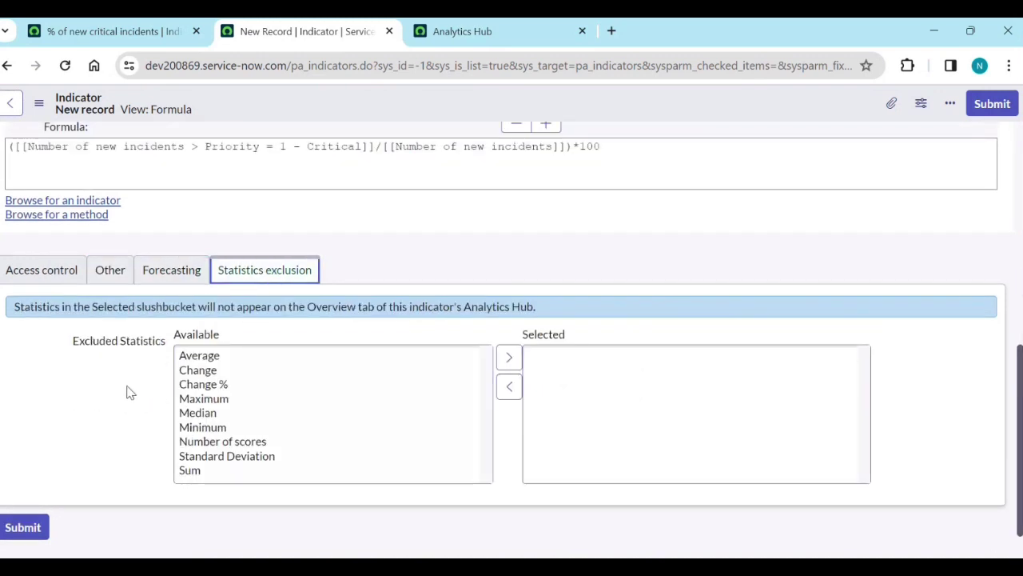
Step: Save the new formula indicator record without leaving it and show its contributing indicators
{"action": "right_click", "coordinate": [596, 105]}
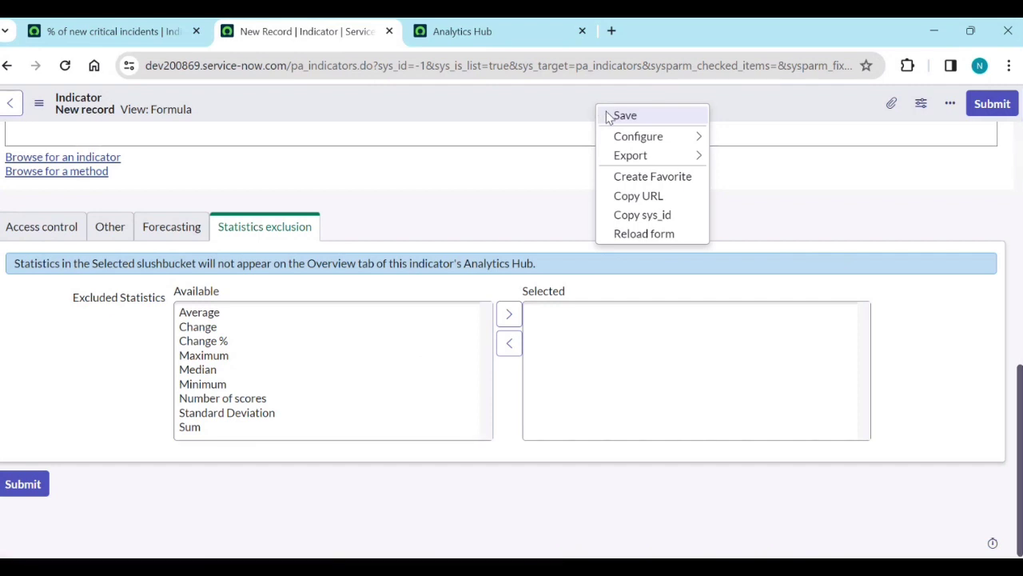
{"action": "left_click", "coordinate": [607, 118]}
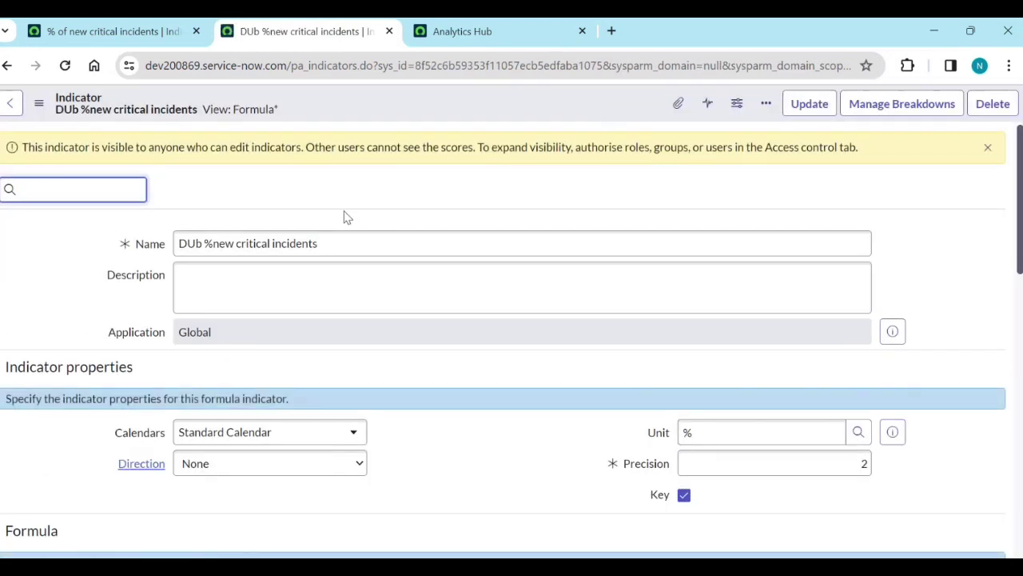
{"action": "scroll", "coordinate": [426, 373], "scroll_direction": "down", "scroll_amount": 15}
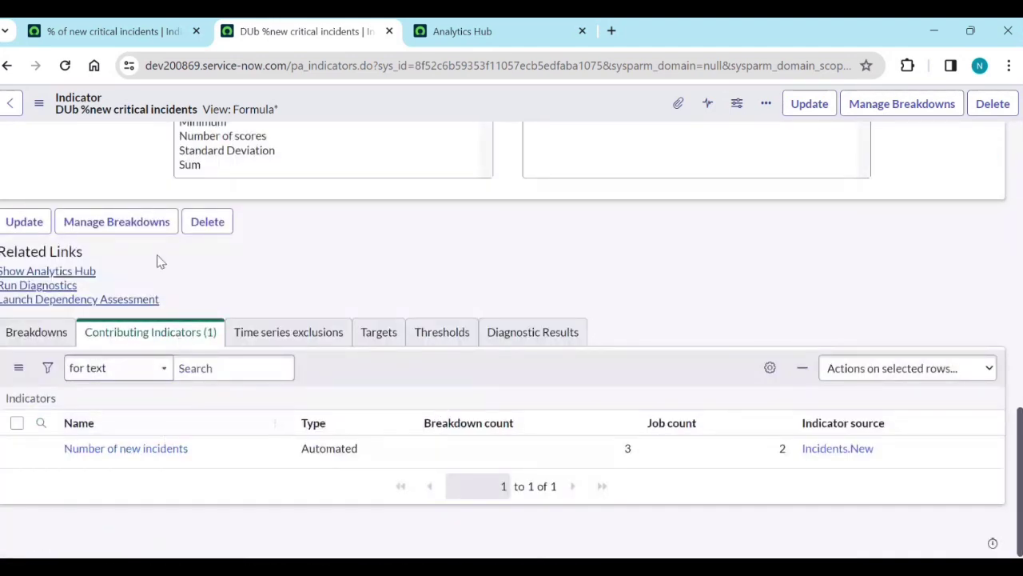
Step: Examine the related links and breakdowns of the existing "% of new critical incidents" indicator
{"action": "left_click", "coordinate": [120, 31]}
{"action": "scroll", "coordinate": [250, 421], "scroll_direction": "down", "scroll_amount": 5}
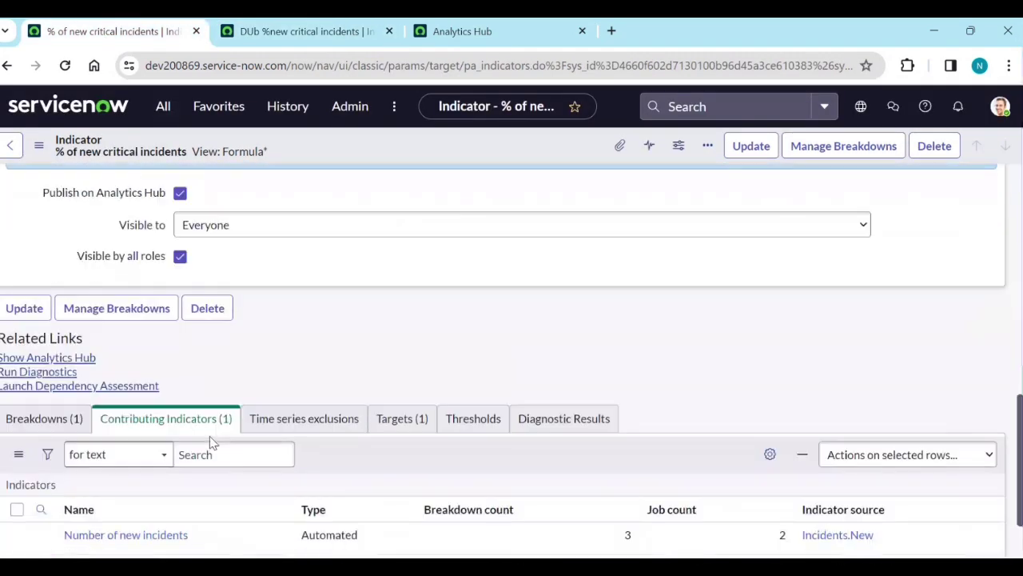
{"action": "left_click", "coordinate": [67, 426]}
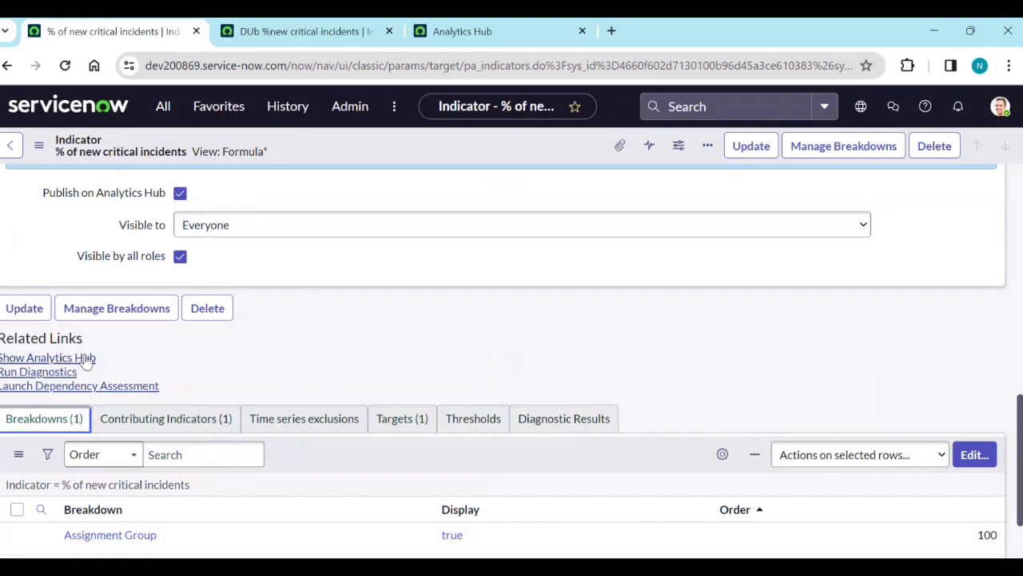
{"action": "scroll", "coordinate": [114, 299], "scroll_direction": "up", "scroll_amount": 5}
{"action": "scroll", "coordinate": [114, 300], "scroll_direction": "down", "scroll_amount": 5}
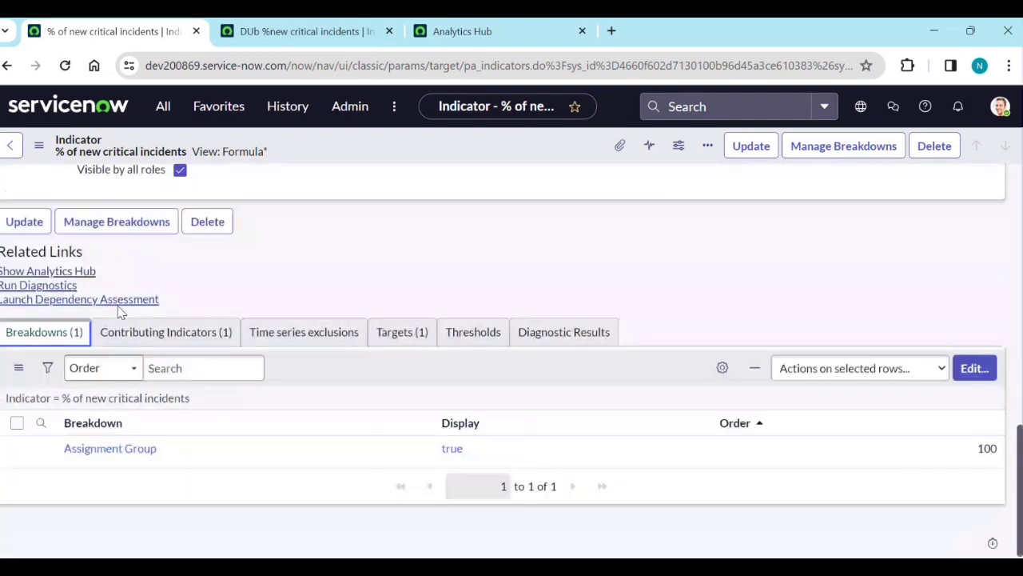
Step: Check the new indicator's page against the existing "% of new critical incidents" indicator and show the existing indicator in Analytics Hub
{"action": "left_click", "coordinate": [292, 31]}
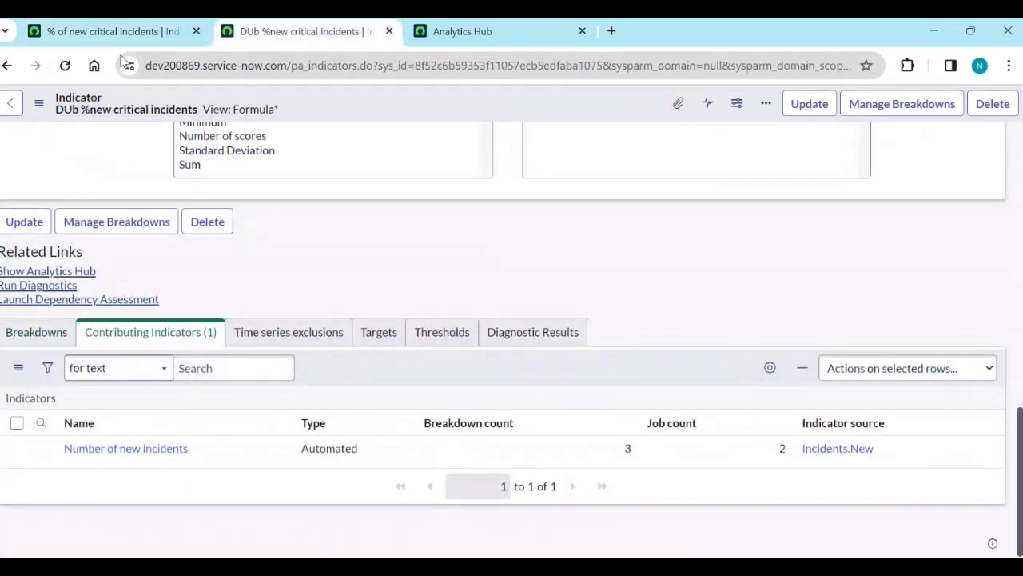
{"action": "scroll", "coordinate": [112, 220], "scroll_direction": "up", "scroll_amount": 5}
{"action": "scroll", "coordinate": [112, 165], "scroll_direction": "up", "scroll_amount": 3}
{"action": "left_click", "coordinate": [114, 32]}
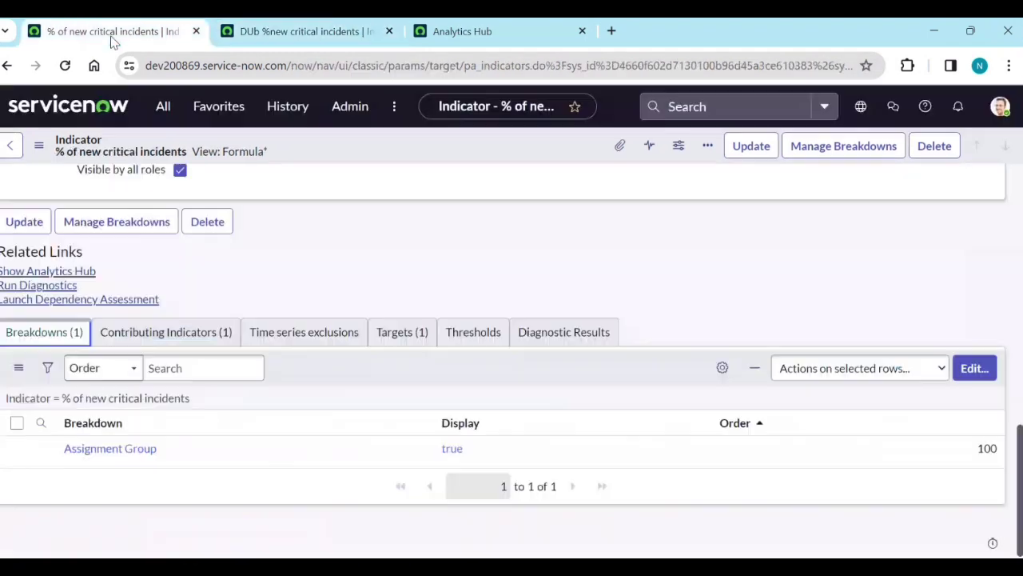
{"action": "left_click", "coordinate": [46, 274]}
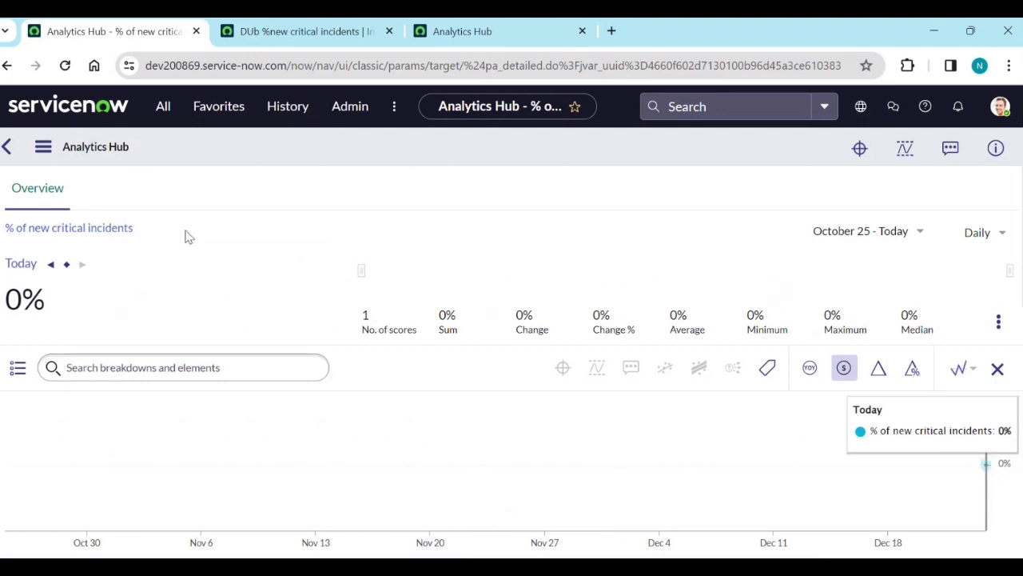
Step: Find the incident modules in the navigator and open the list of all incidents in a separate browser tab
{"action": "left_click", "coordinate": [165, 116]}
{"action": "type", "text": "per"}
{"action": "double_click", "coordinate": [161, 154]}
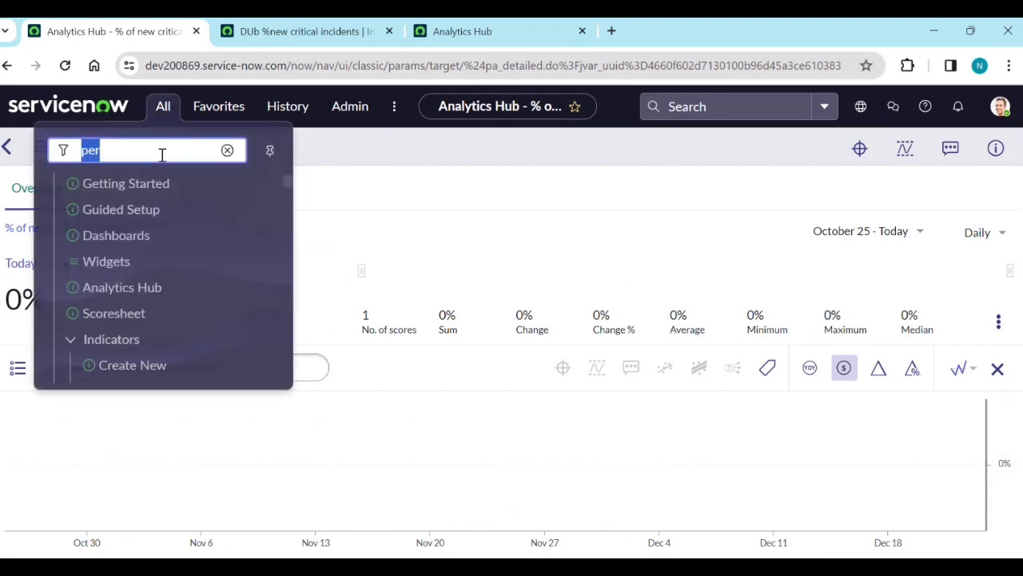
{"action": "type", "text": "incident"}
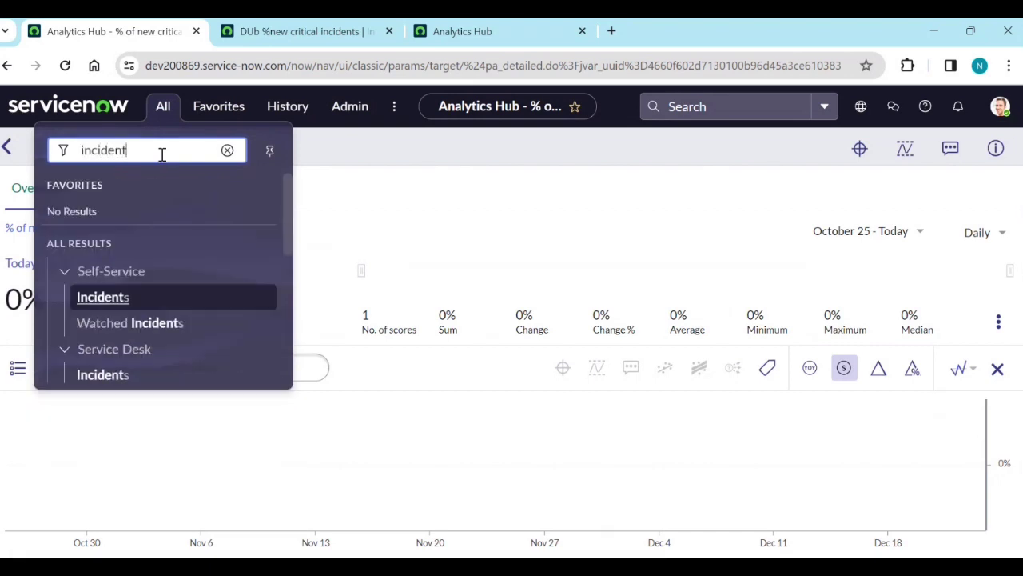
{"action": "scroll", "coordinate": [197, 315], "scroll_direction": "down", "scroll_amount": 5}
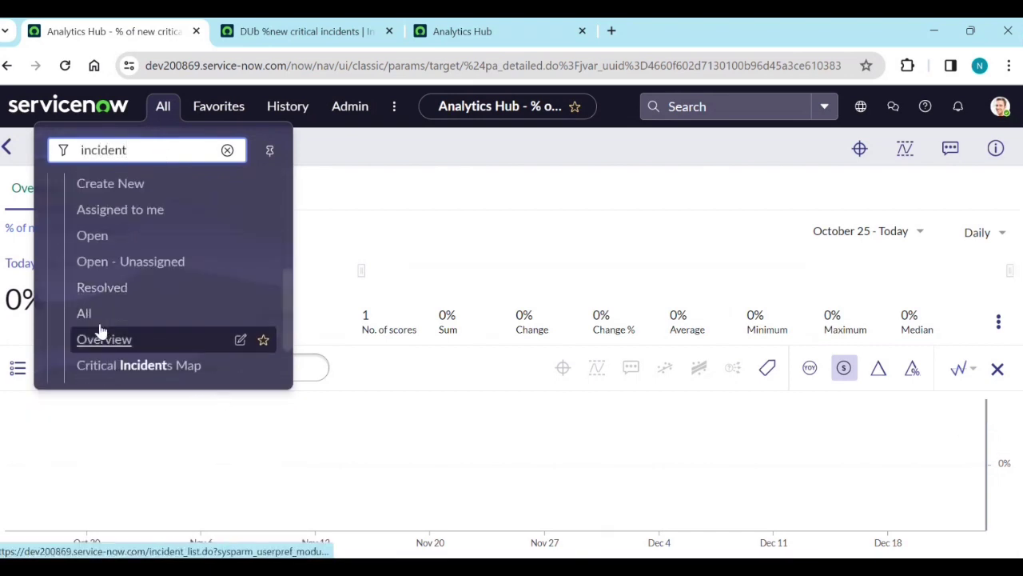
{"action": "scroll", "coordinate": [109, 325], "scroll_direction": "up", "scroll_amount": 1}
{"action": "scroll", "coordinate": [96, 335], "scroll_direction": "down", "scroll_amount": 1}
{"action": "middle_click", "coordinate": [88, 317]}
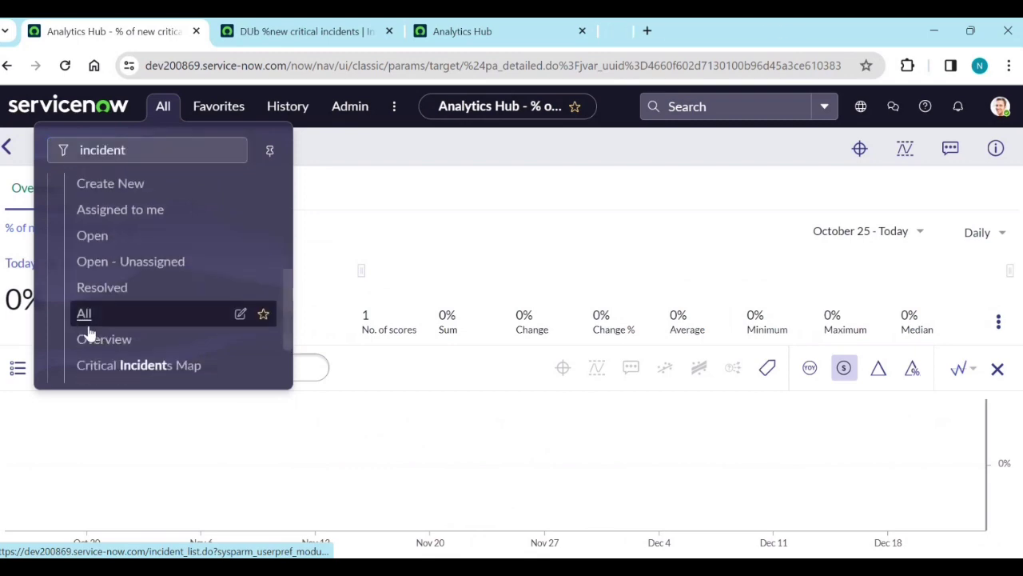
{"action": "left_click", "coordinate": [674, 31]}
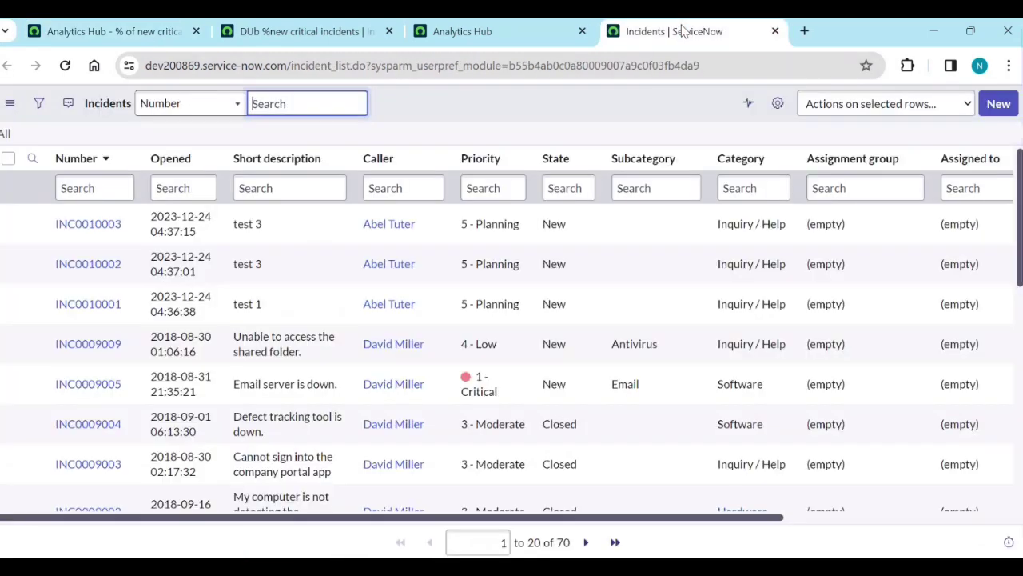
{"action": "left_click", "coordinate": [161, 24]}
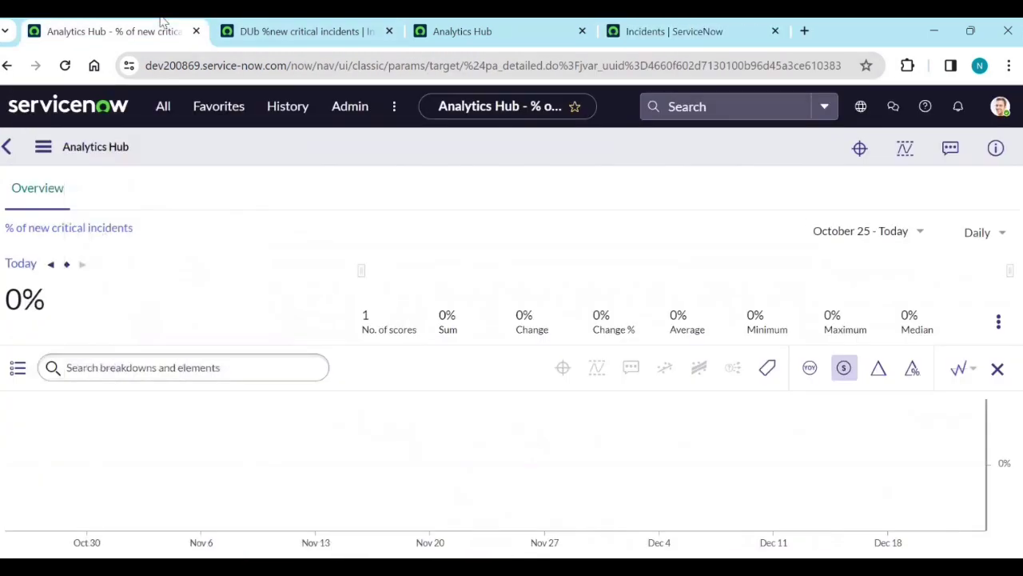
Step: Return to the "% of new critical incidents" indicator record and open its contributing indicator "Number of new incidents" in a separate tab
{"action": "left_click", "coordinate": [7, 149]}
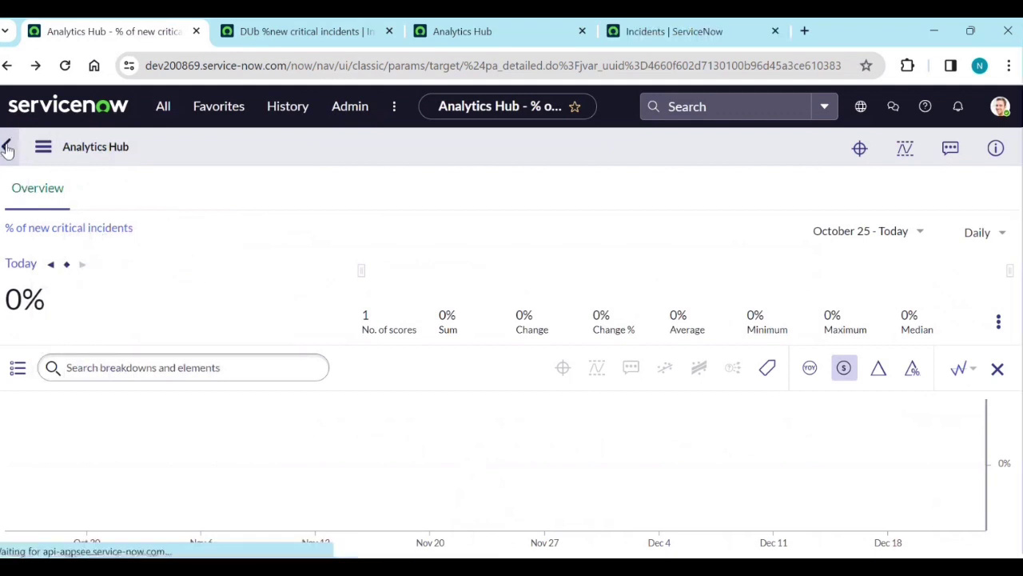
{"action": "scroll", "coordinate": [216, 360], "scroll_direction": "down", "scroll_amount": 15}
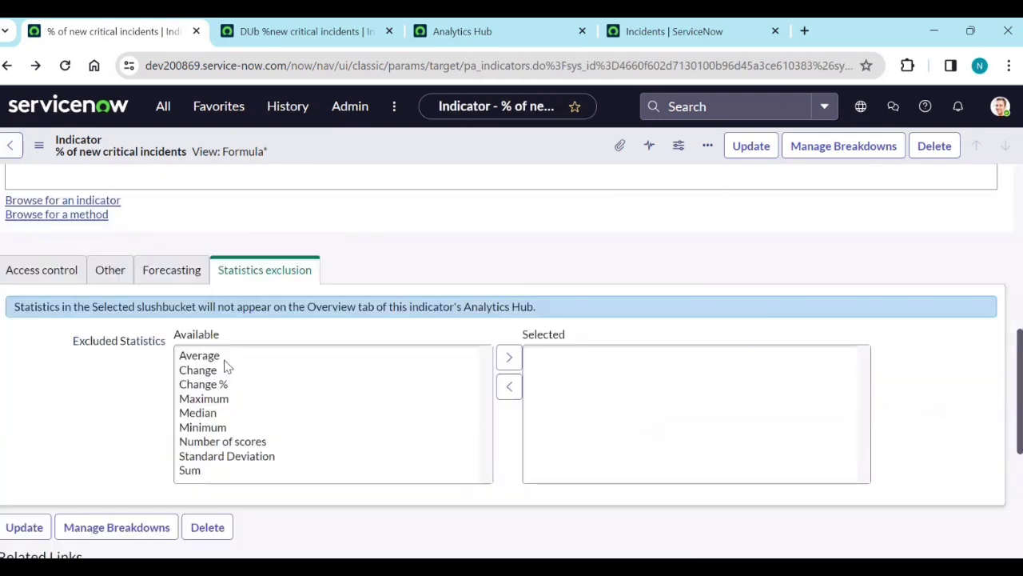
{"action": "left_click", "coordinate": [172, 334]}
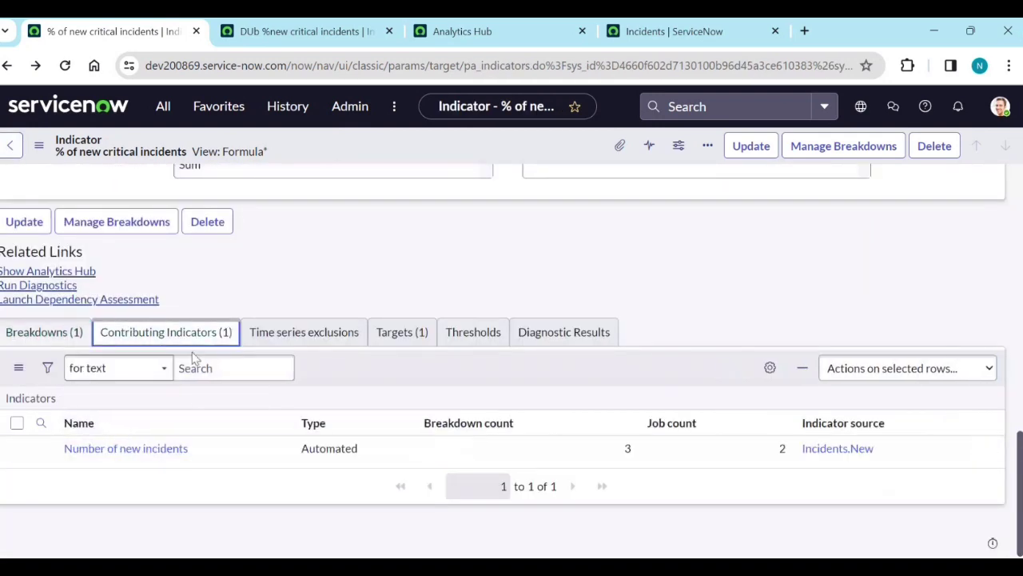
{"action": "middle_click", "coordinate": [145, 459]}
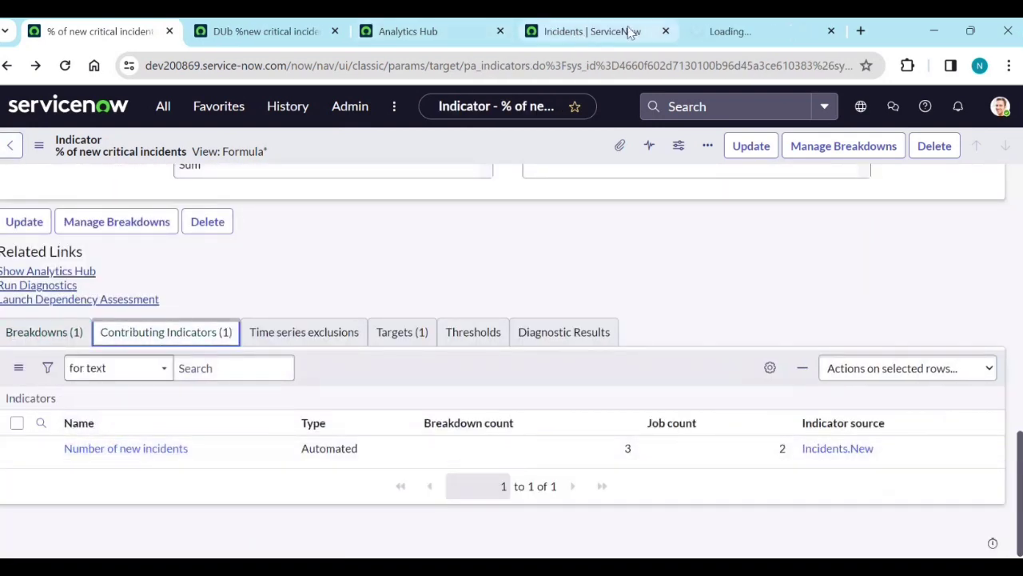
{"action": "left_click", "coordinate": [722, 30]}
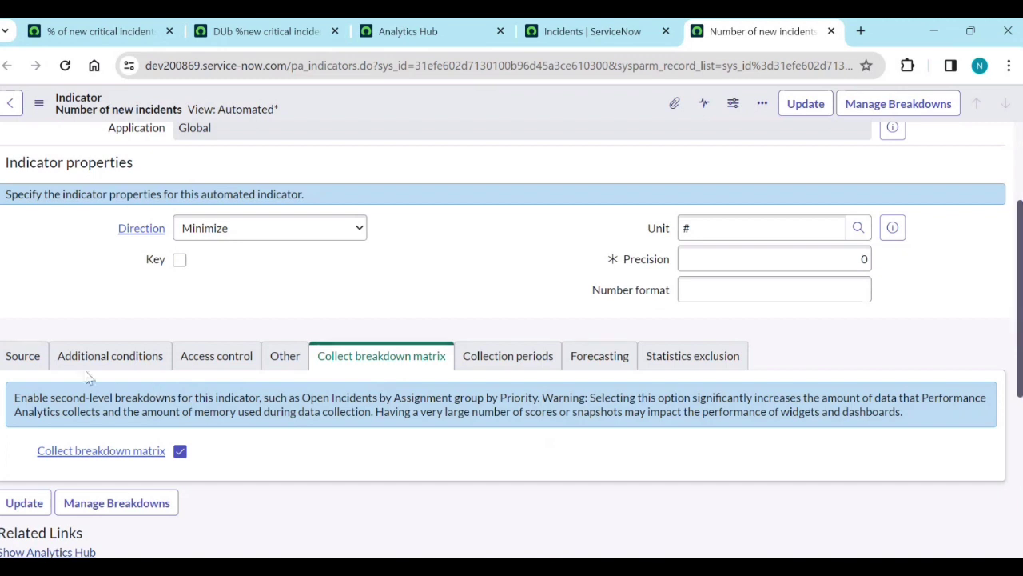
Step: Open the Incidents.New indicator source of "Number of new incidents" in a separate tab and examine its incident conditions
{"action": "left_click", "coordinate": [23, 358]}
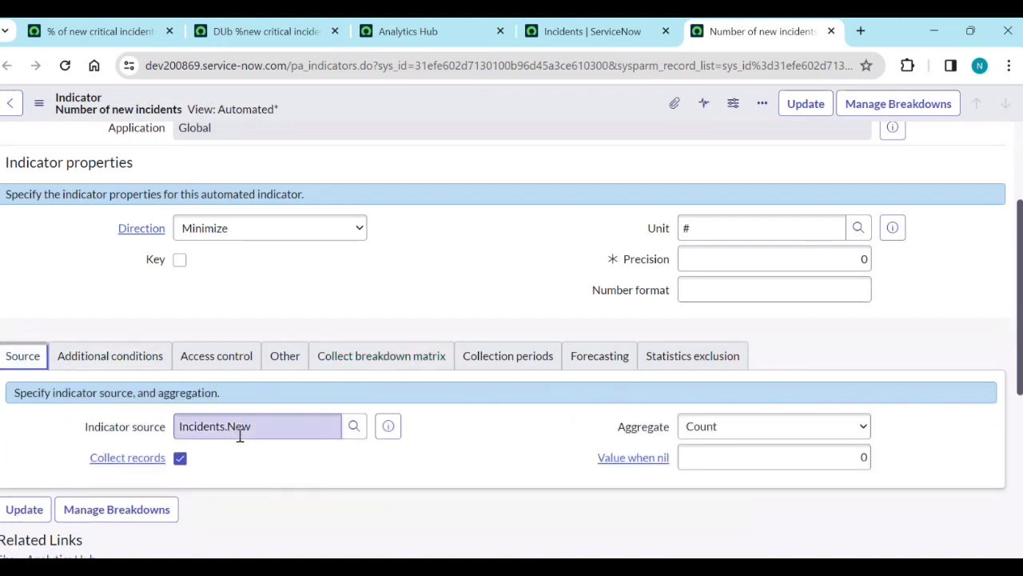
{"action": "left_click", "coordinate": [389, 432]}
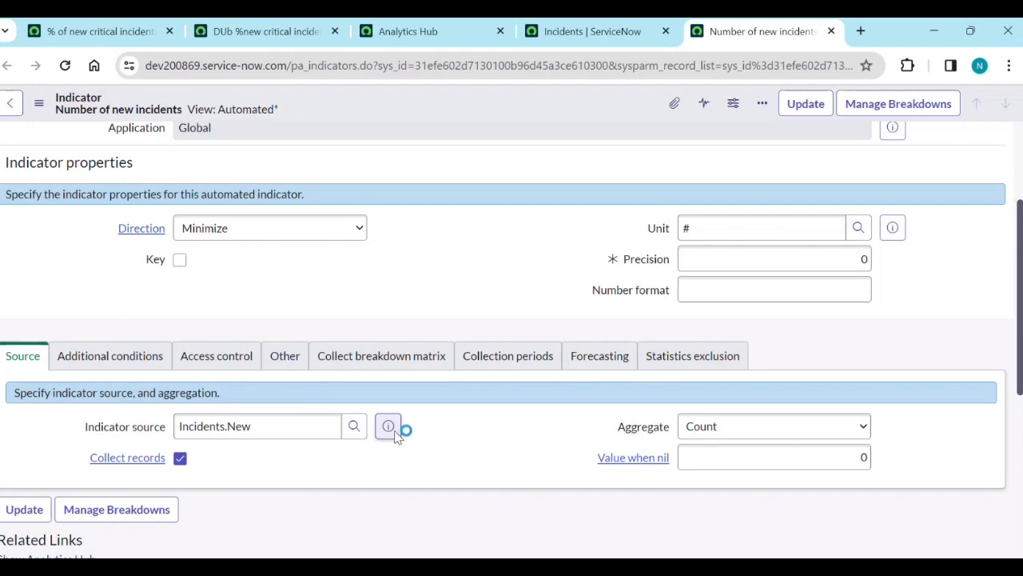
{"action": "left_click", "coordinate": [590, 466], "text": "ctrl"}
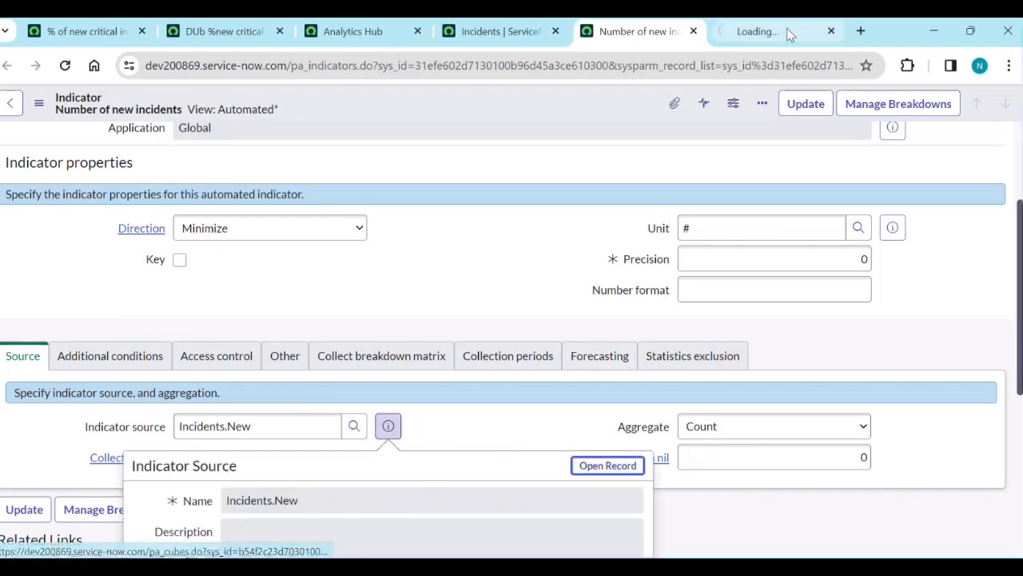
{"action": "left_click", "coordinate": [786, 30]}
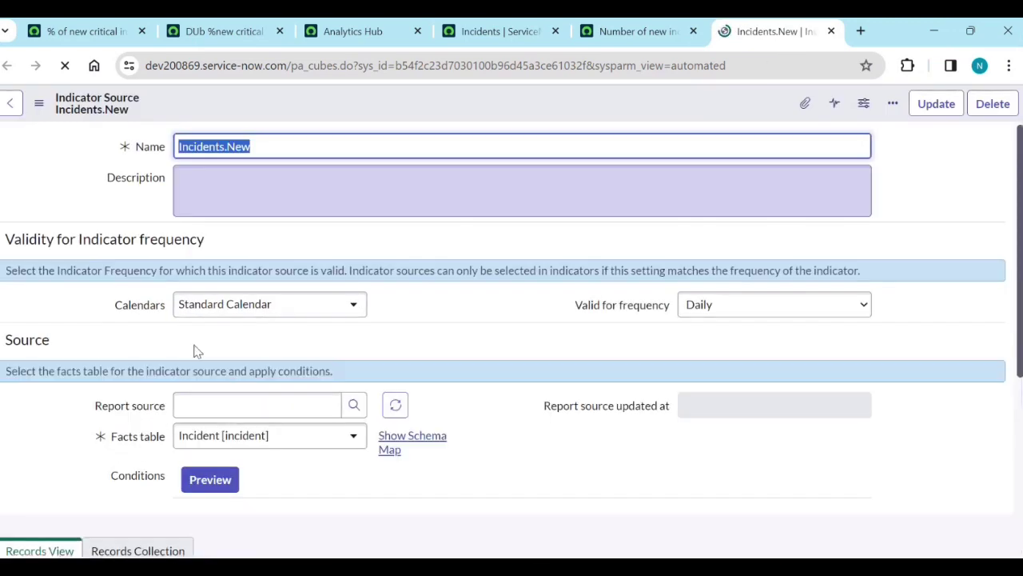
{"action": "scroll", "coordinate": [195, 352], "scroll_direction": "down", "scroll_amount": 3}
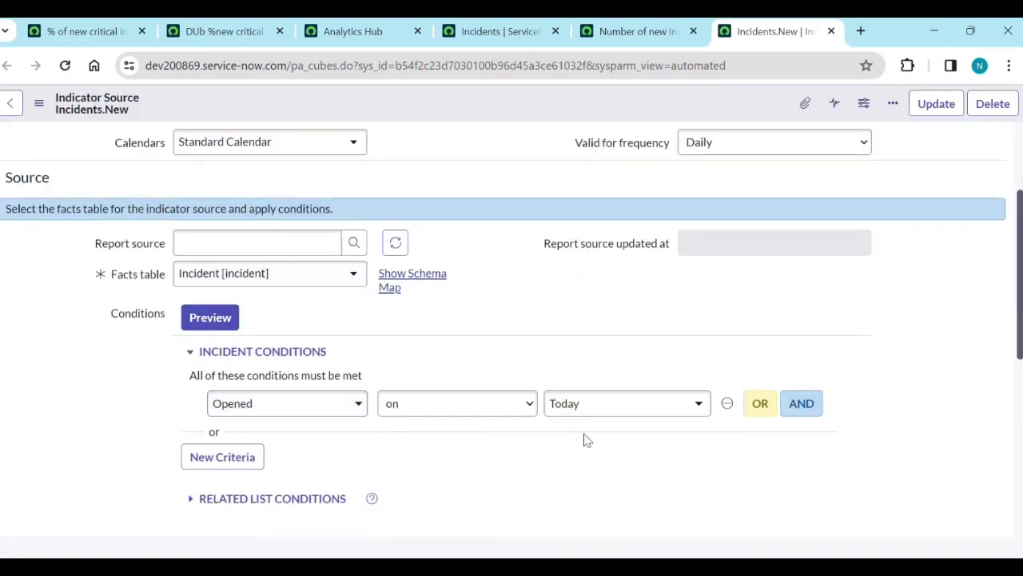
Step: Compare the opened dates in the incident list with the conditions of the Incidents.New indicator source
{"action": "left_click", "coordinate": [512, 31]}
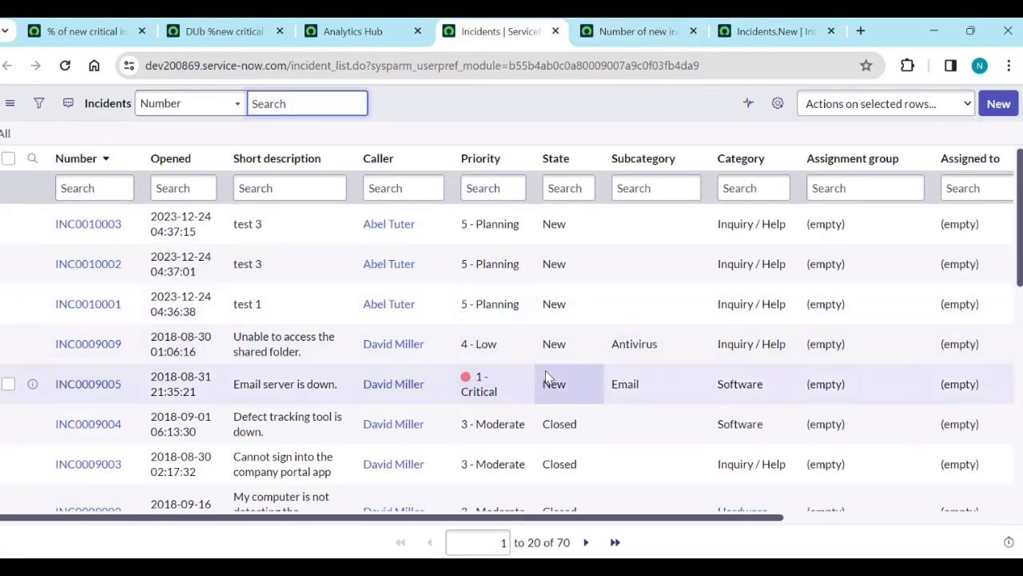
{"action": "left_click", "coordinate": [742, 34]}
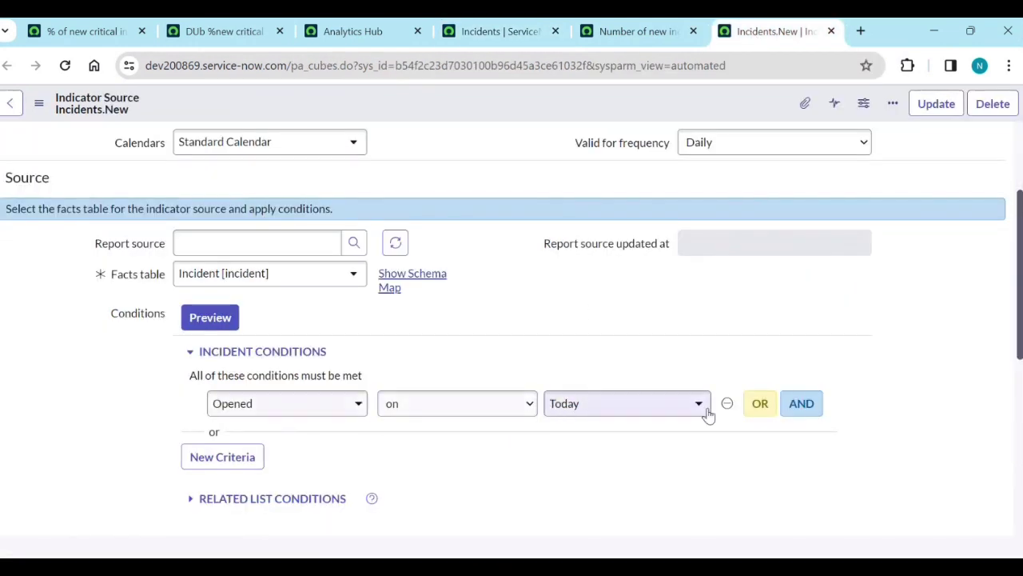
{"action": "scroll", "coordinate": [439, 464], "scroll_direction": "down", "scroll_amount": 2}
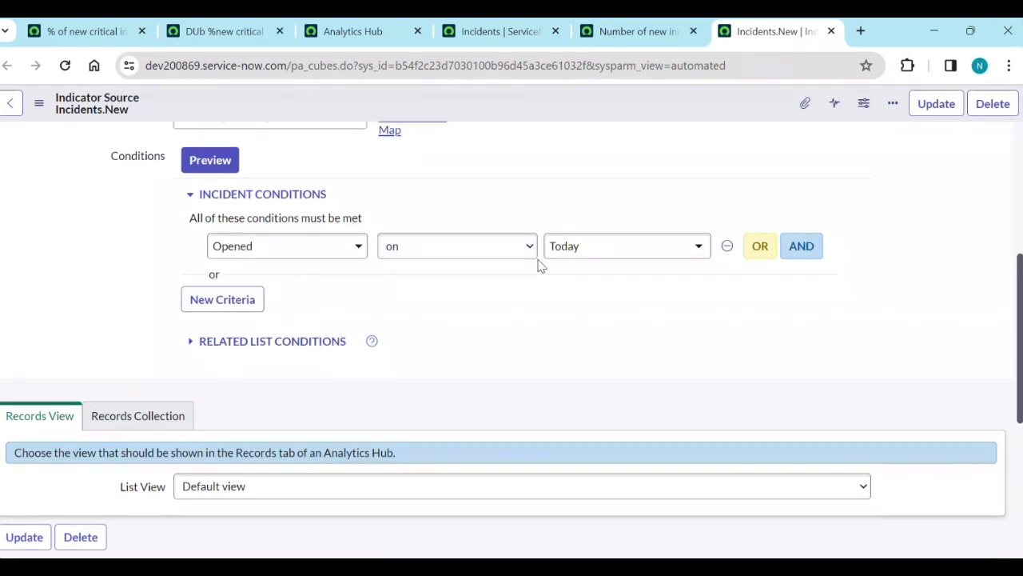
{"action": "scroll", "coordinate": [539, 263], "scroll_direction": "up", "scroll_amount": 1}
Step: Check the "Number of new incidents" indicator's additional conditions and source settings against the Incidents.New conditions
{"action": "left_click", "coordinate": [622, 38]}
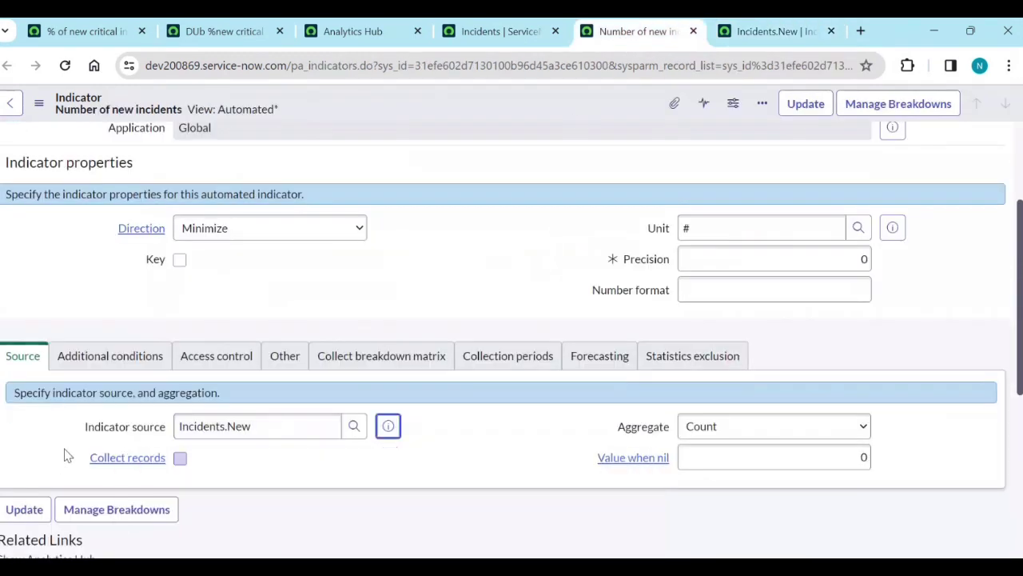
{"action": "left_click", "coordinate": [99, 362]}
{"action": "scroll", "coordinate": [141, 502], "scroll_direction": "down", "scroll_amount": 1}
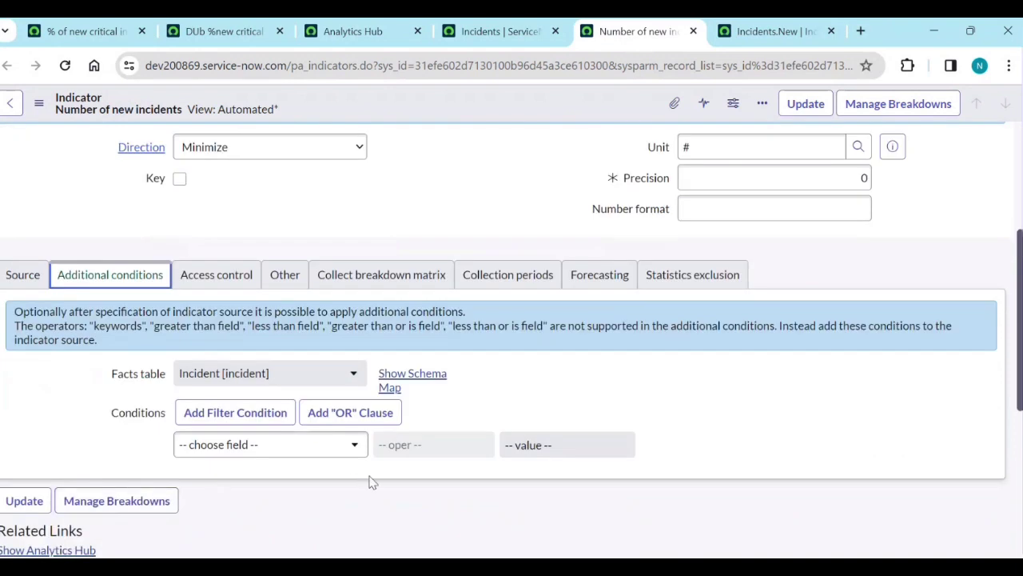
{"action": "left_click", "coordinate": [23, 276]}
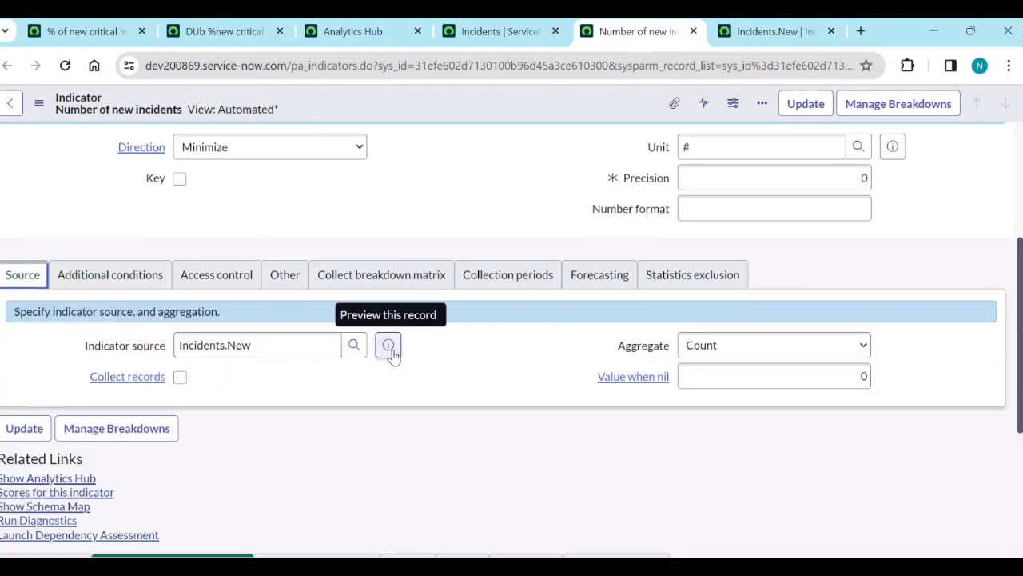
{"action": "left_click", "coordinate": [766, 36]}
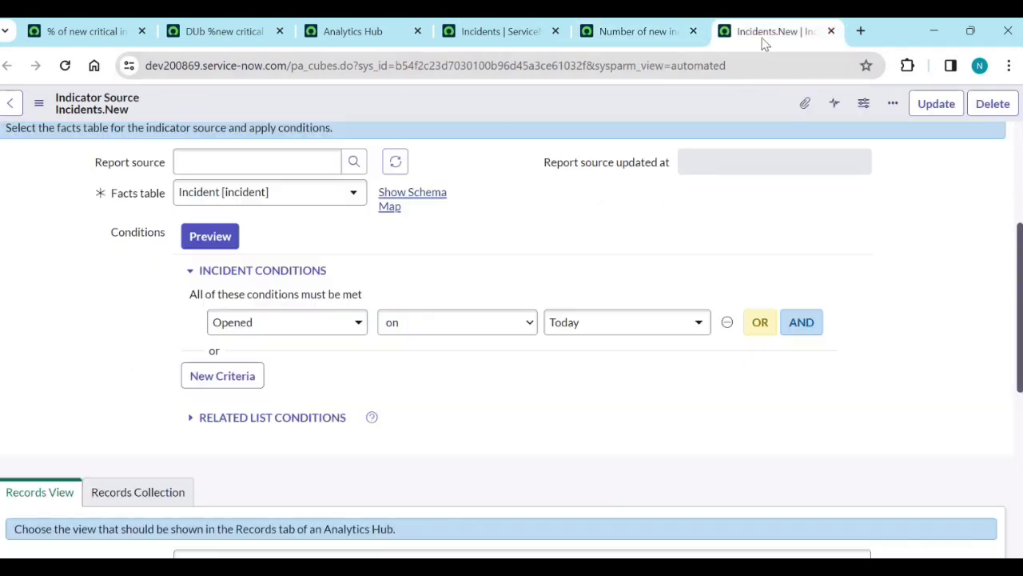
Step: Filter the incident list to priority 1 - Critical and sort it by opened date in descending order
{"action": "left_click", "coordinate": [543, 28]}
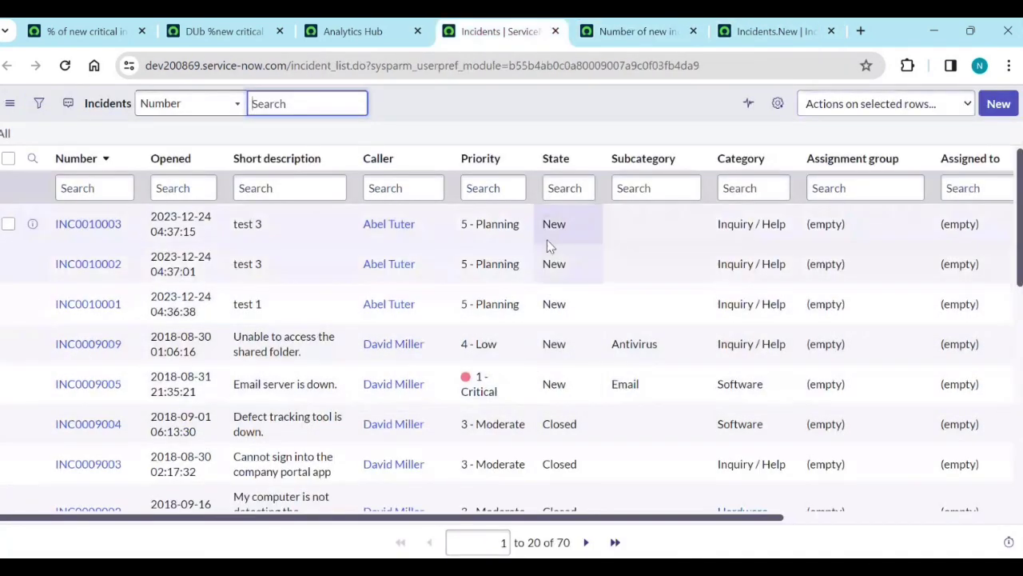
{"action": "right_click", "coordinate": [478, 379]}
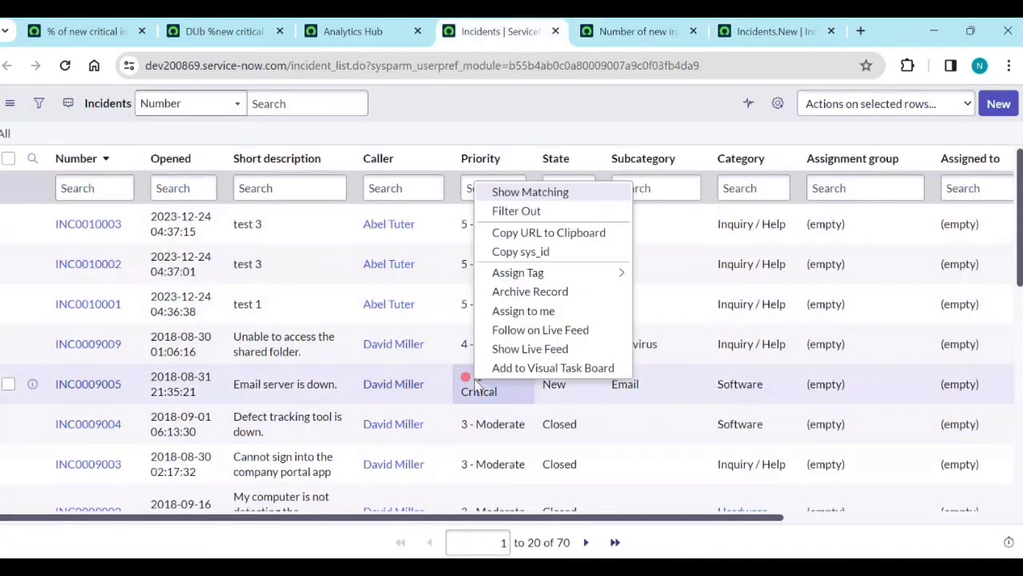
{"action": "left_click", "coordinate": [514, 194]}
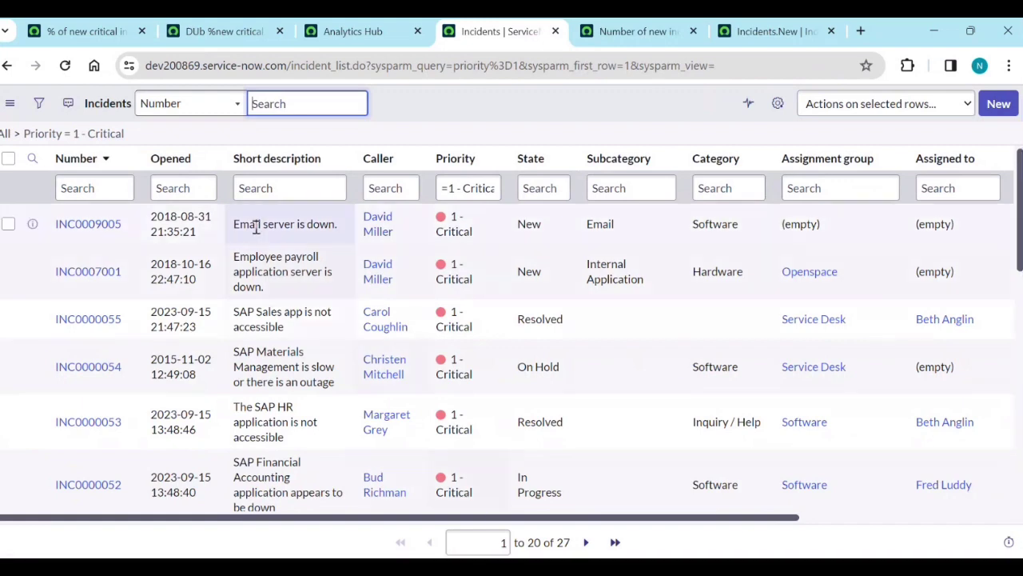
{"action": "right_click", "coordinate": [174, 160]}
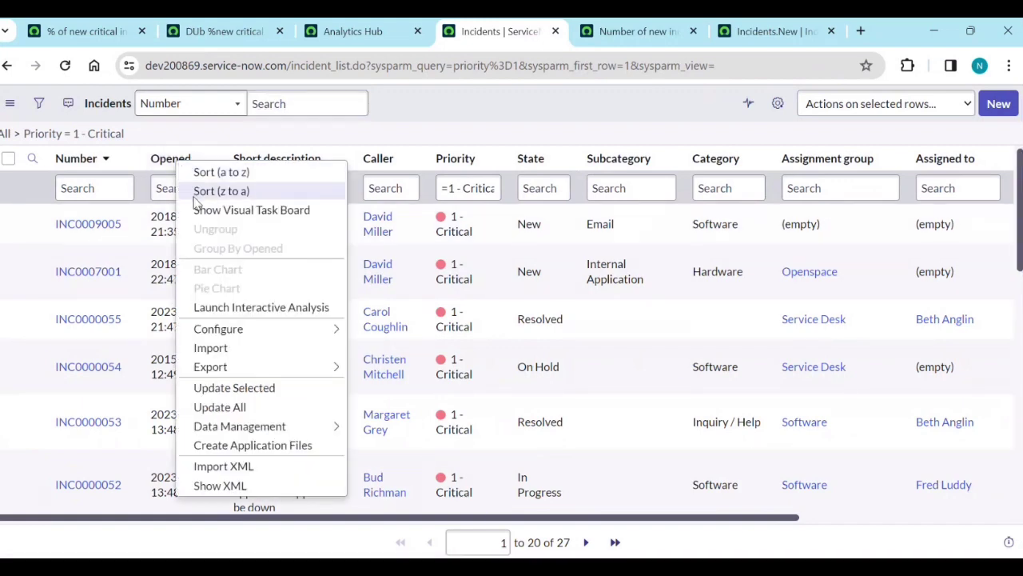
{"action": "left_click", "coordinate": [195, 192]}
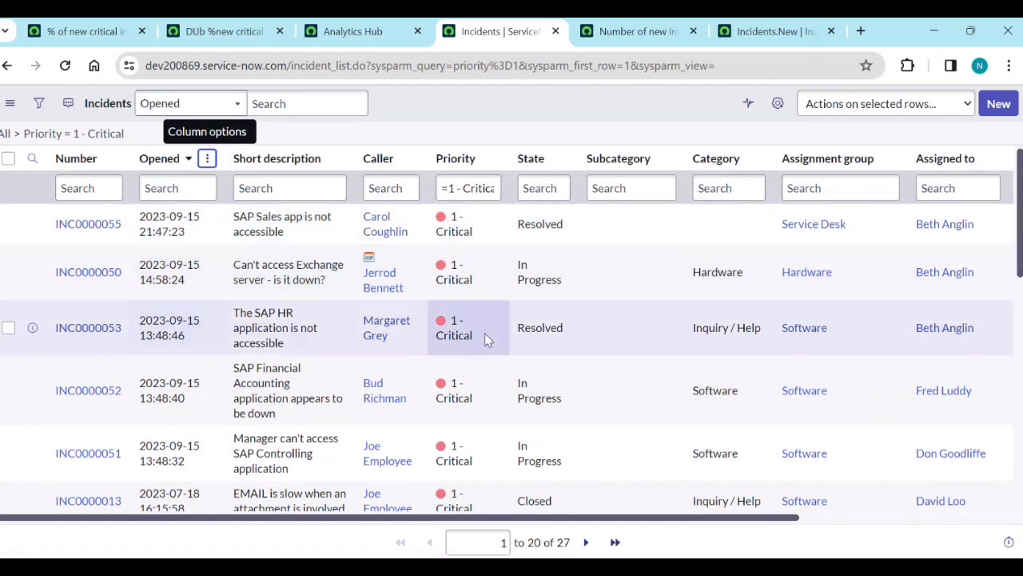
Step: Show the jobs of the "Number of new incidents" indicator and open [PA Incident] Historic Data Collection in a separate tab
{"action": "left_click", "coordinate": [652, 31]}
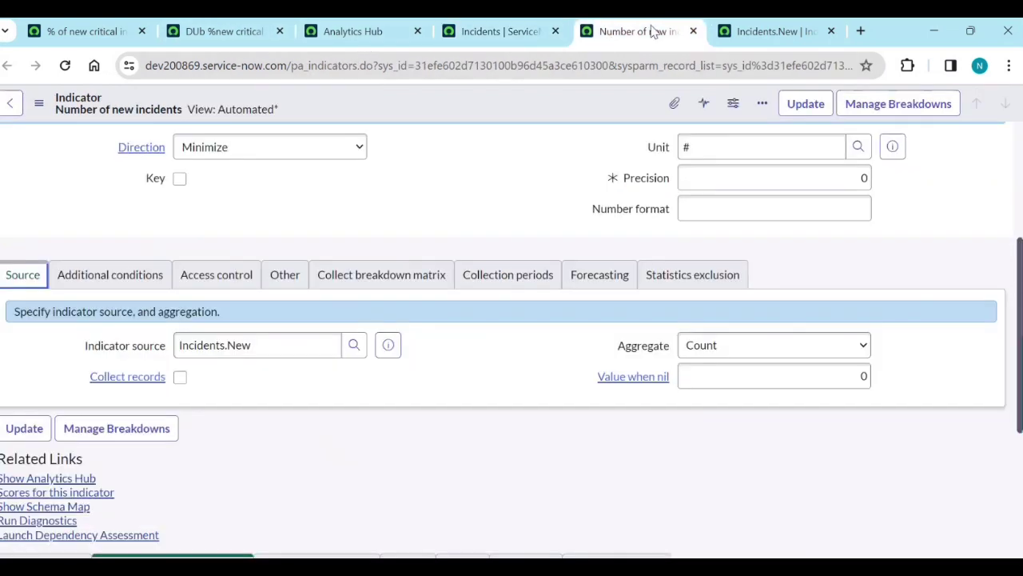
{"action": "scroll", "coordinate": [397, 472], "scroll_direction": "down", "scroll_amount": 3}
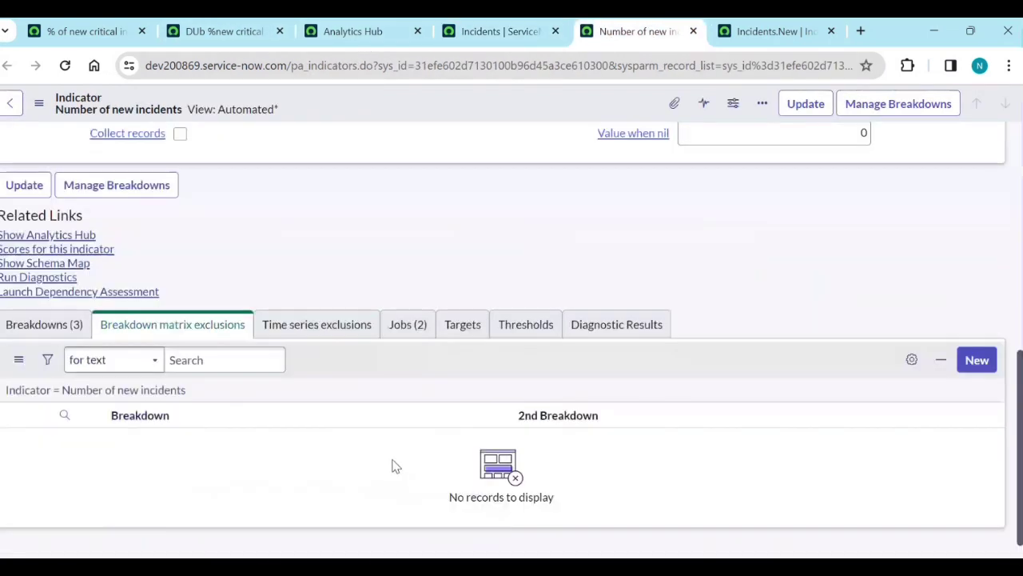
{"action": "left_click", "coordinate": [406, 326]}
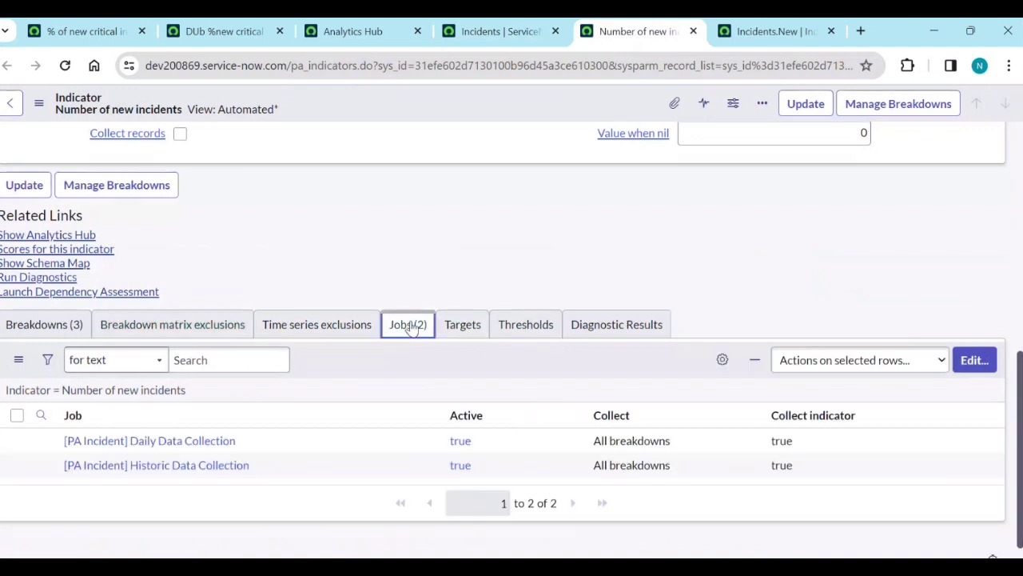
{"action": "middle_click", "coordinate": [214, 467]}
{"action": "left_click", "coordinate": [670, 31]}
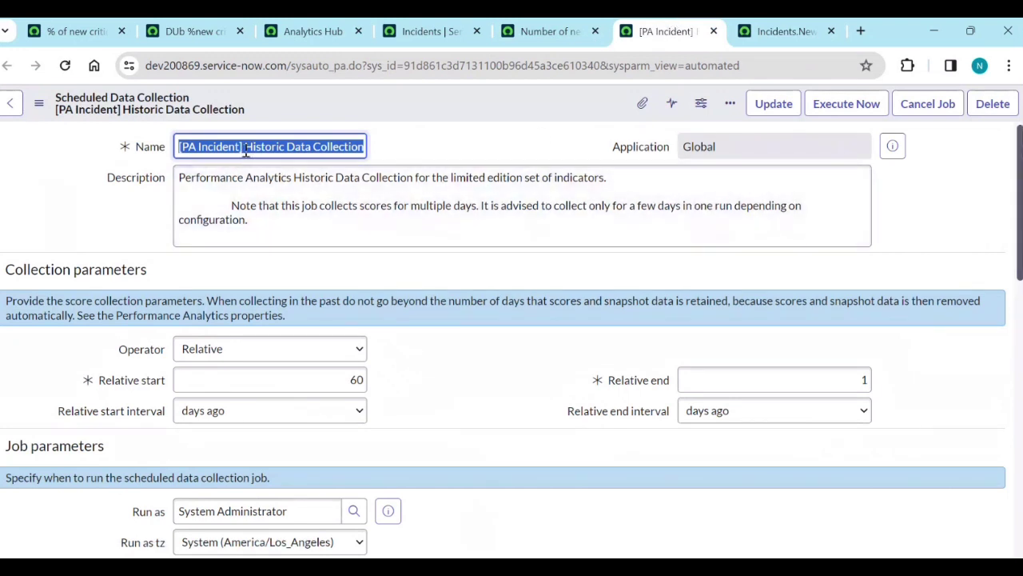
Step: Save a copy of the historic data collection job under the name "TMP Historic Data Collection for New incident"
{"action": "left_click", "coordinate": [245, 149]}
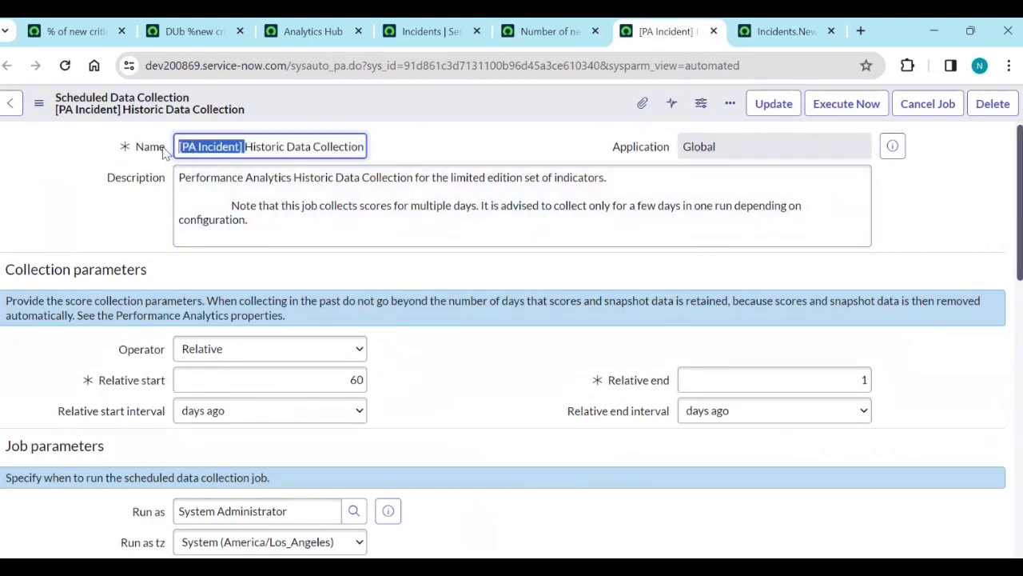
{"action": "key", "text": "BackSpace"}
{"action": "type", "text": "TM"}
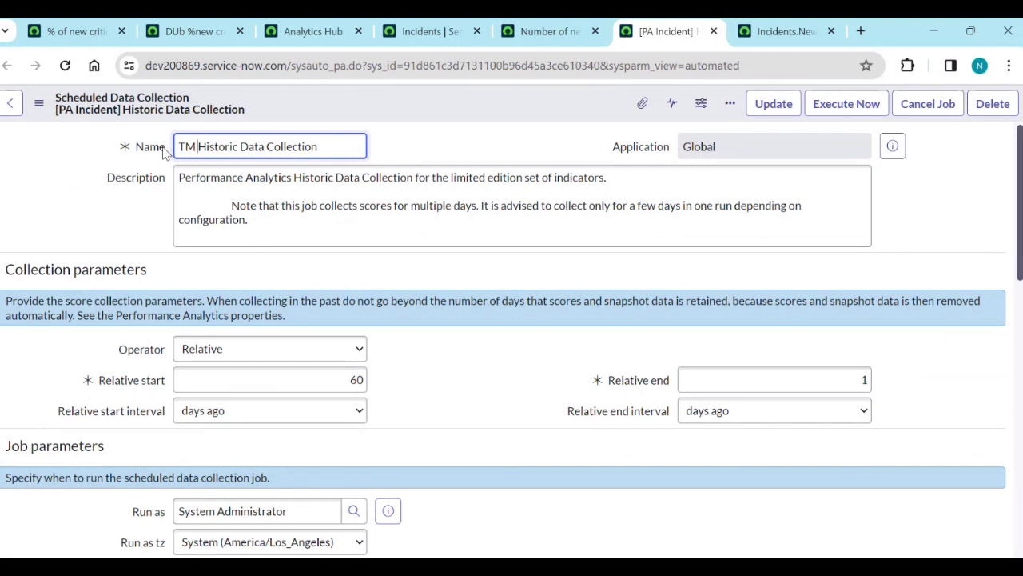
{"action": "key", "text": "BackSpace"}
{"action": "type", "text": "P"}
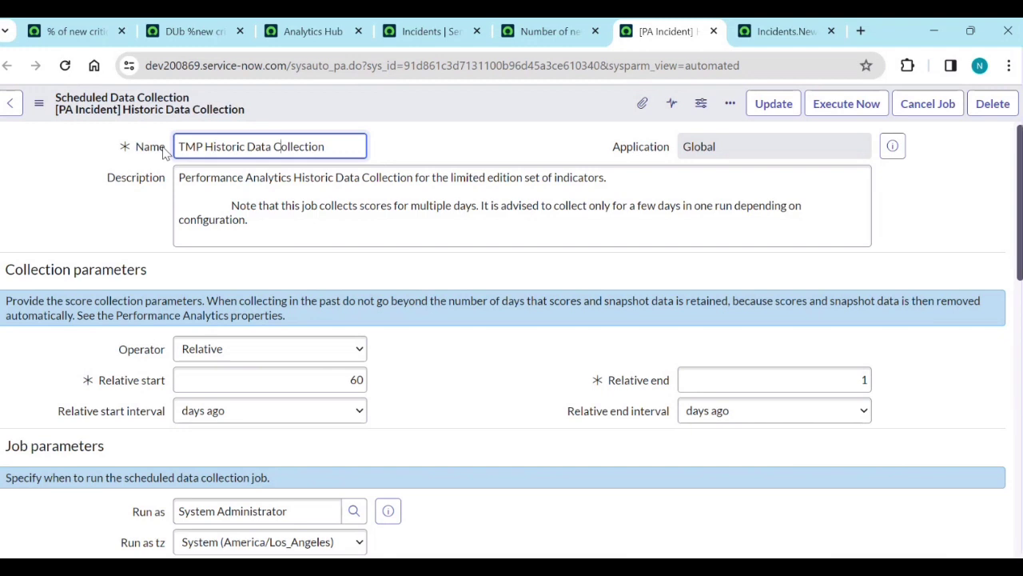
{"action": "type", "text": "  for New inci"}
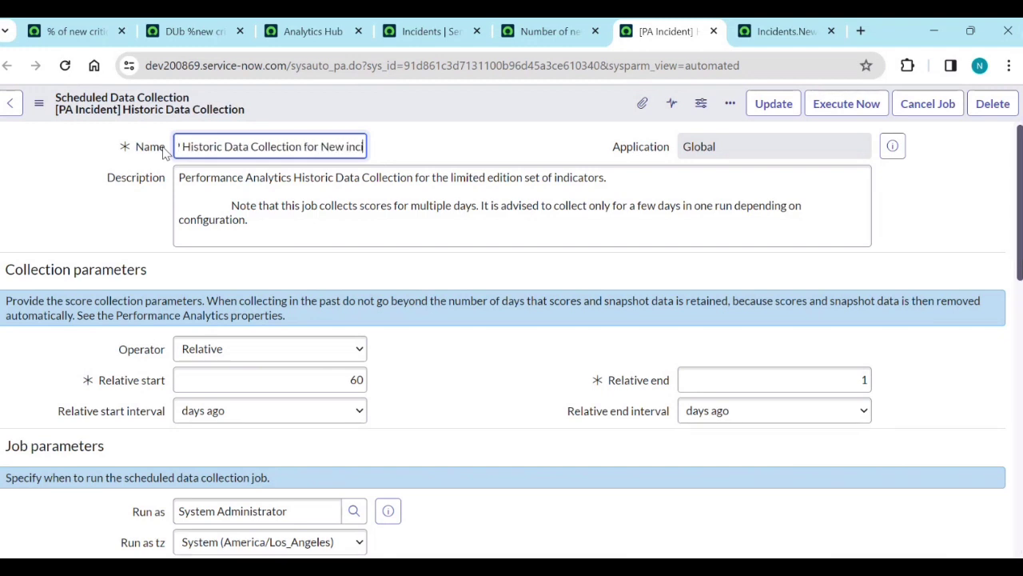
{"action": "type", "text": "dent"}
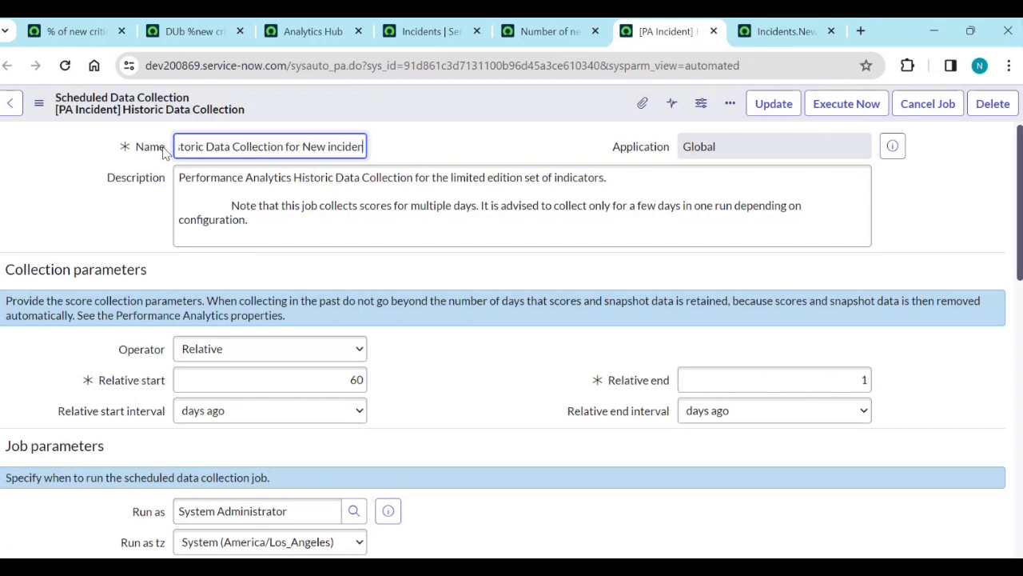
{"action": "right_click", "coordinate": [440, 107]}
{"action": "left_click", "coordinate": [470, 159]}
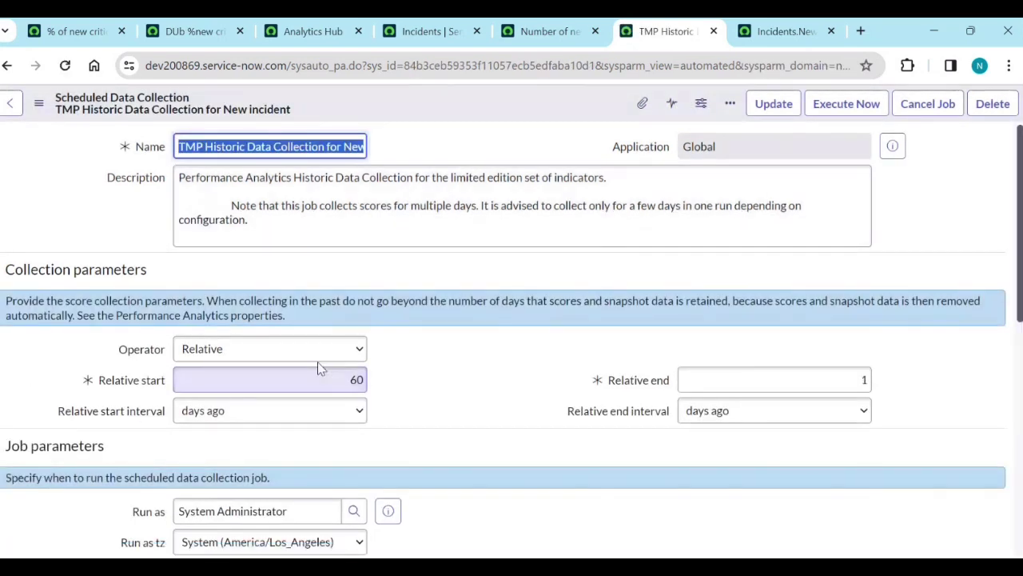
Step: Set the job's collection period from 6 months ago to 0 days ago and save the record
{"action": "left_click", "coordinate": [342, 380]}
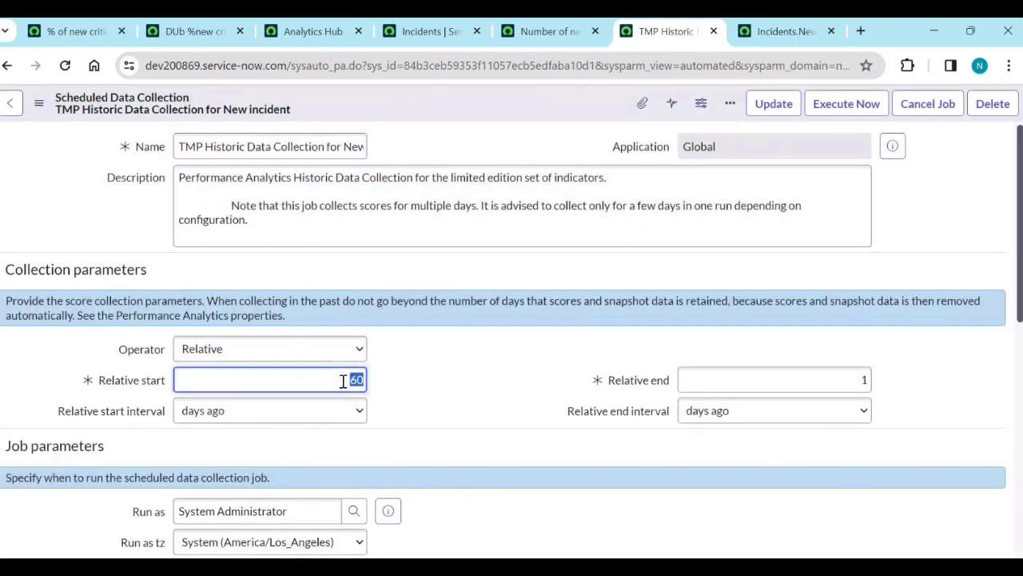
{"action": "left_click", "coordinate": [342, 410]}
{"action": "left_click", "coordinate": [290, 461]}
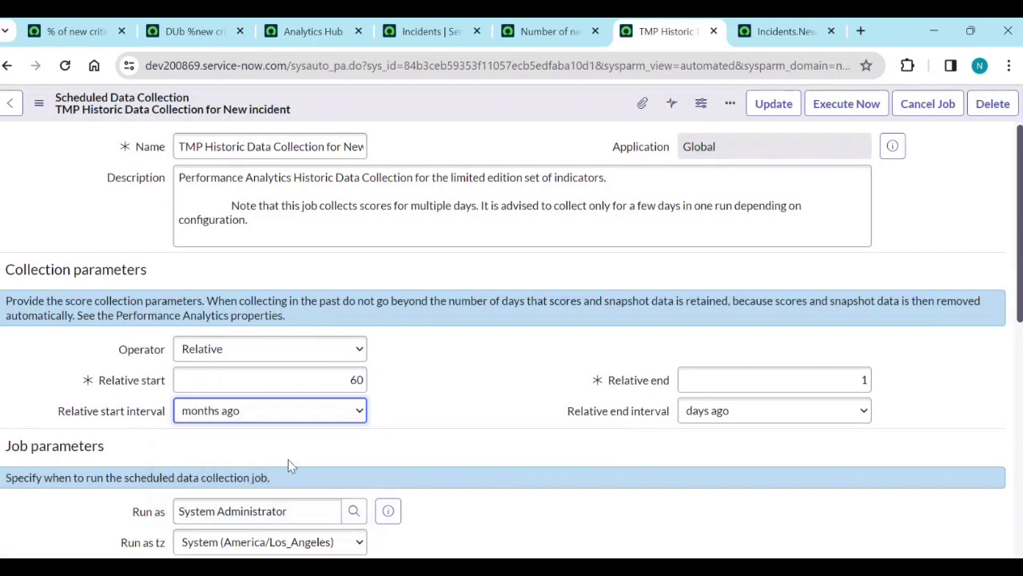
{"action": "double_click", "coordinate": [354, 380]}
{"action": "type", "text": "6"}
{"action": "left_click", "coordinate": [427, 386]}
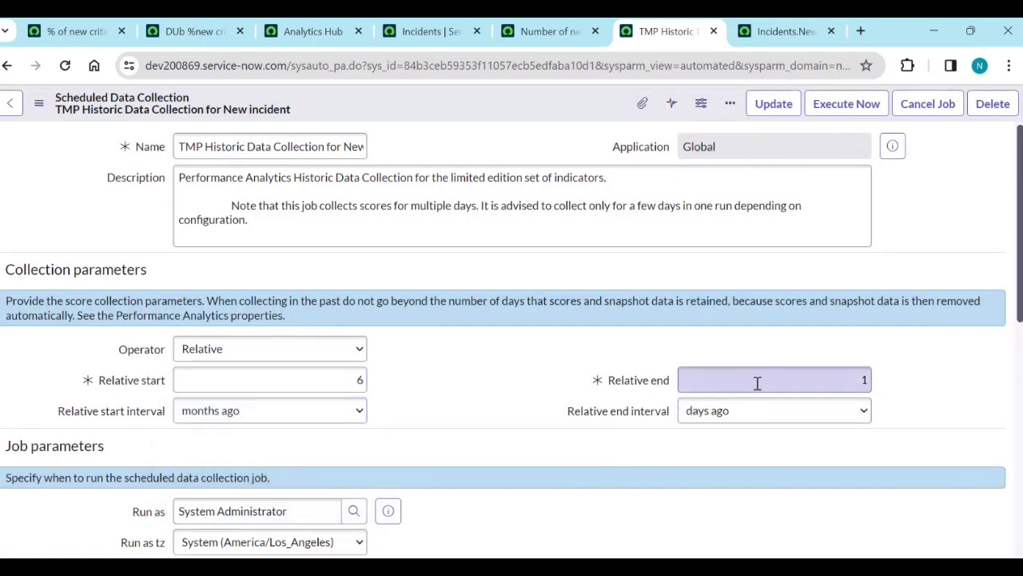
{"action": "double_click", "coordinate": [832, 377]}
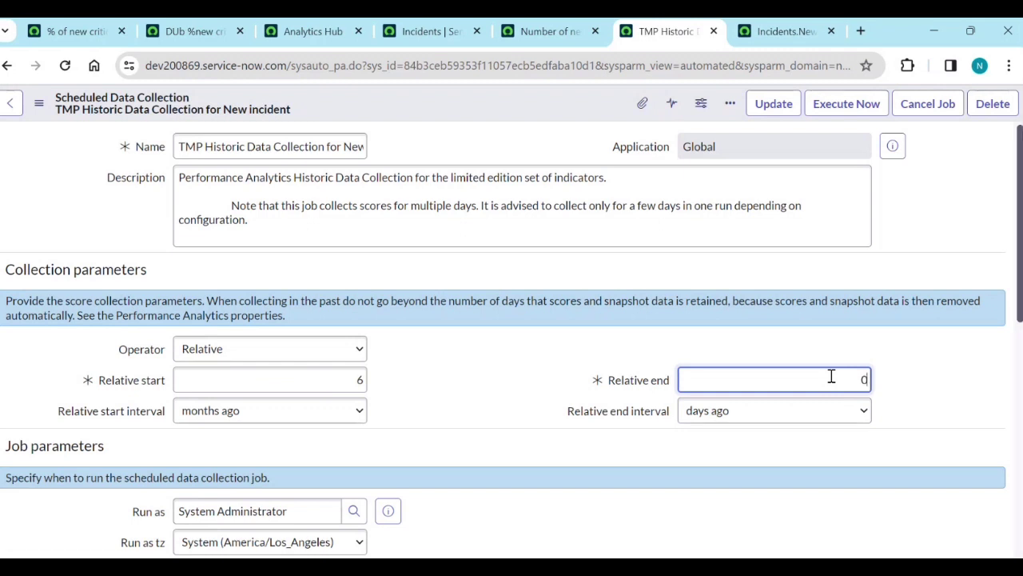
{"action": "left_click", "coordinate": [519, 356]}
{"action": "scroll", "coordinate": [368, 412], "scroll_direction": "down", "scroll_amount": 3}
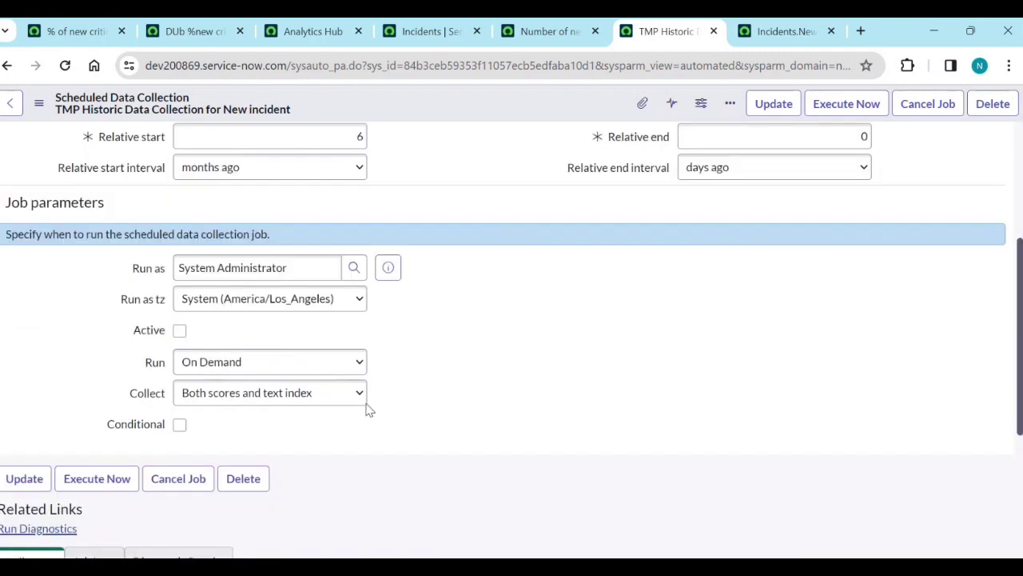
{"action": "right_click", "coordinate": [454, 116]}
{"action": "left_click", "coordinate": [468, 124]}
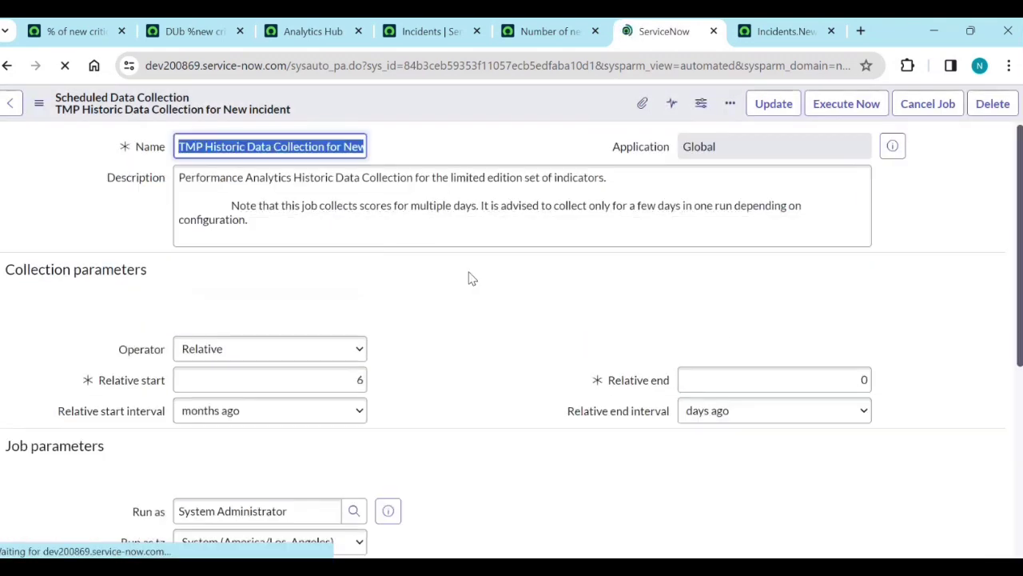
Step: Add the "Number of new incidents" indicator to the TMP job's indicators and save the selection
{"action": "scroll", "coordinate": [458, 357], "scroll_direction": "down", "scroll_amount": 6}
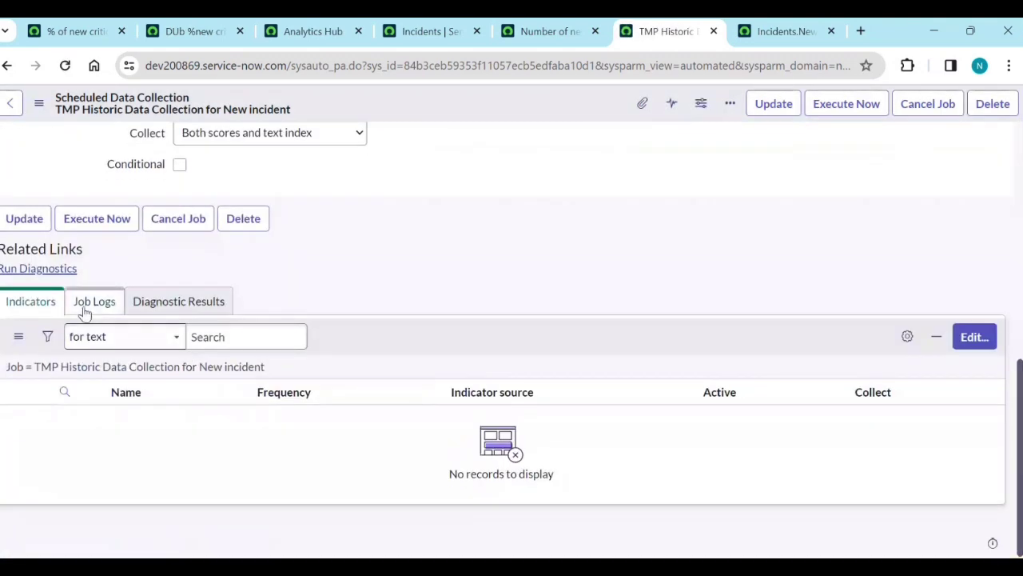
{"action": "left_click", "coordinate": [974, 342]}
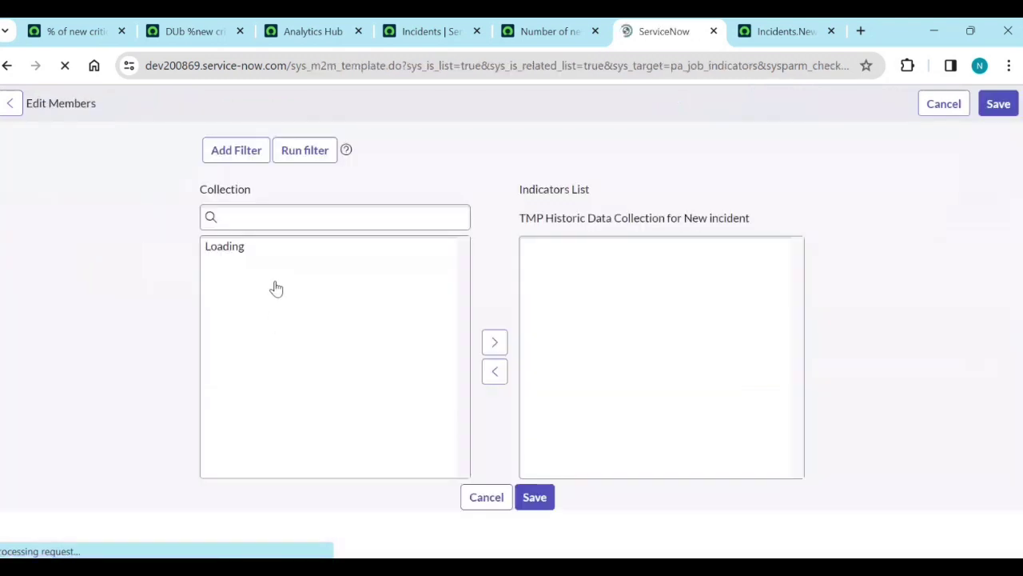
{"action": "left_click", "coordinate": [304, 295]}
{"action": "type", "text": "numb"}
{"action": "left_click", "coordinate": [281, 342]}
{"action": "key", "text": "ctrl+a"}
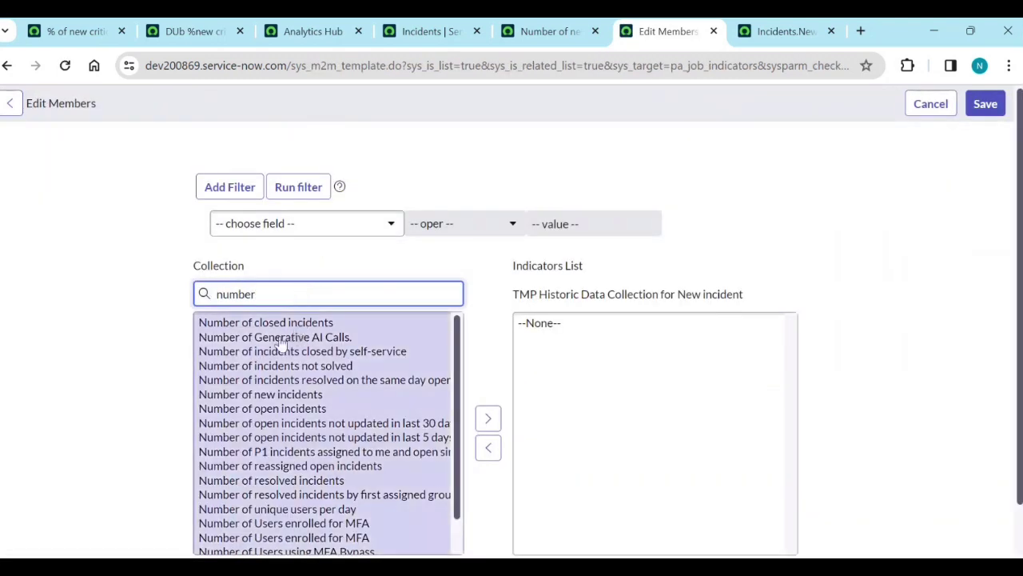
{"action": "left_click", "coordinate": [274, 400]}
{"action": "left_click", "coordinate": [488, 418]}
{"action": "scroll", "coordinate": [543, 480], "scroll_direction": "down", "scroll_amount": 1}
{"action": "left_click", "coordinate": [529, 539]}
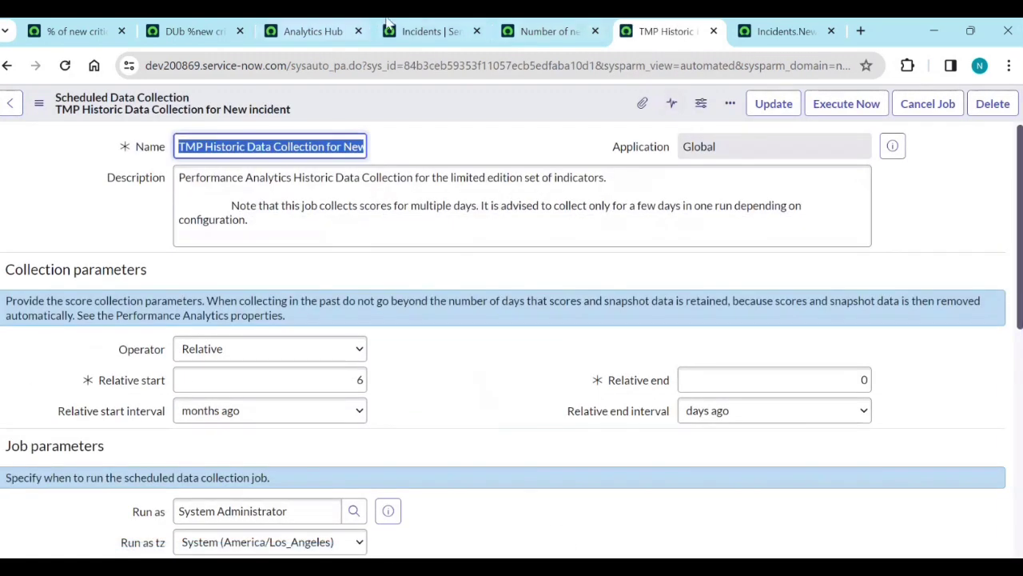
Step: Restrict the critical incident list to records opened at or after Last 6 months and review the matching incidents
{"action": "left_click", "coordinate": [426, 28]}
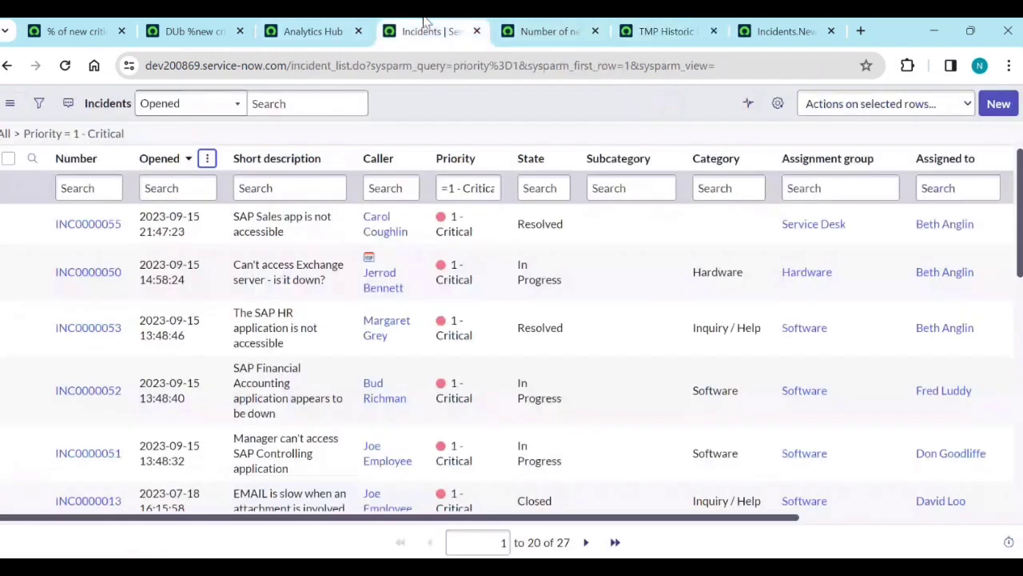
{"action": "left_click", "coordinate": [36, 104]}
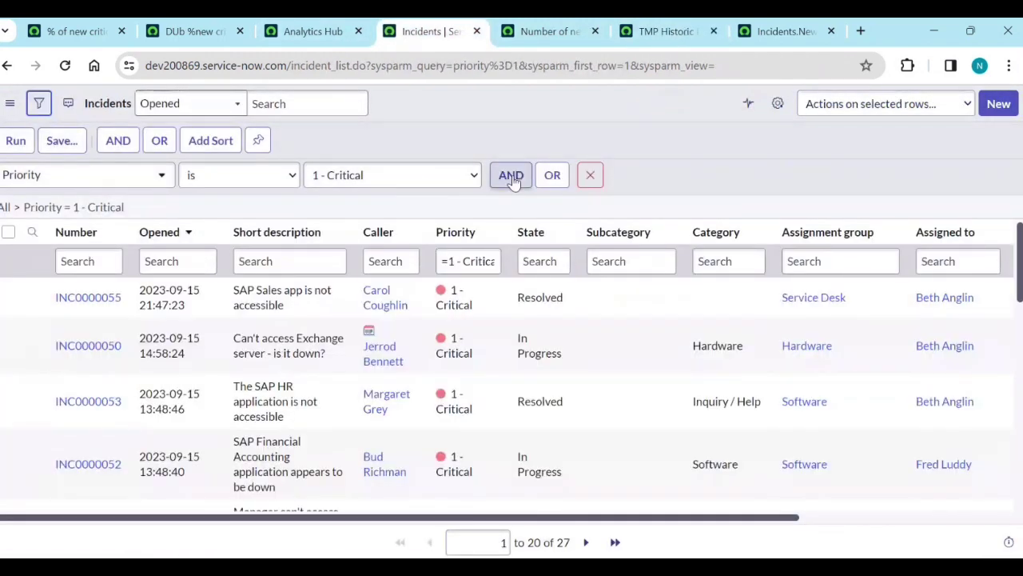
{"action": "left_click", "coordinate": [510, 196]}
{"action": "left_click", "coordinate": [111, 240]}
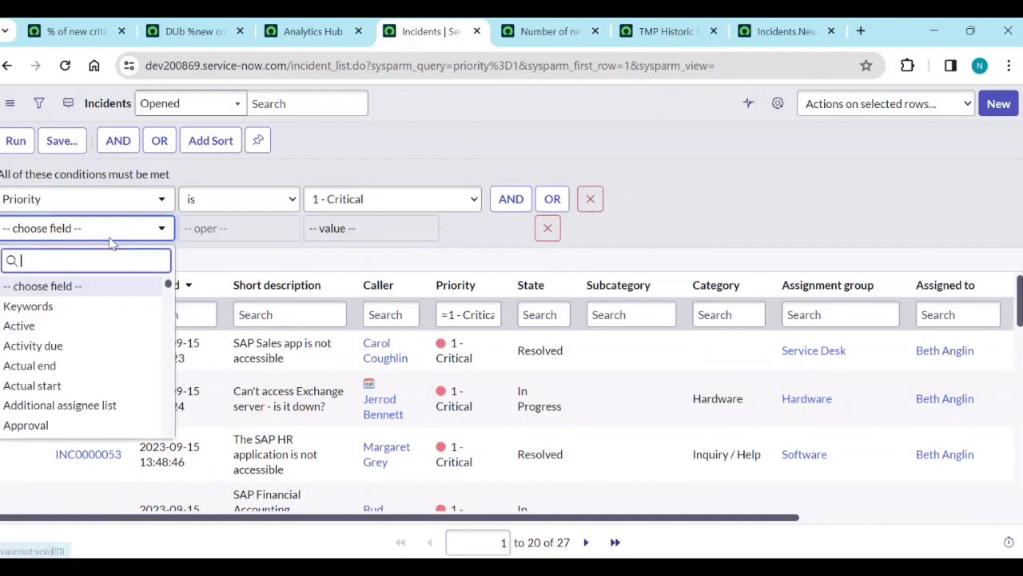
{"action": "type", "text": "c"}
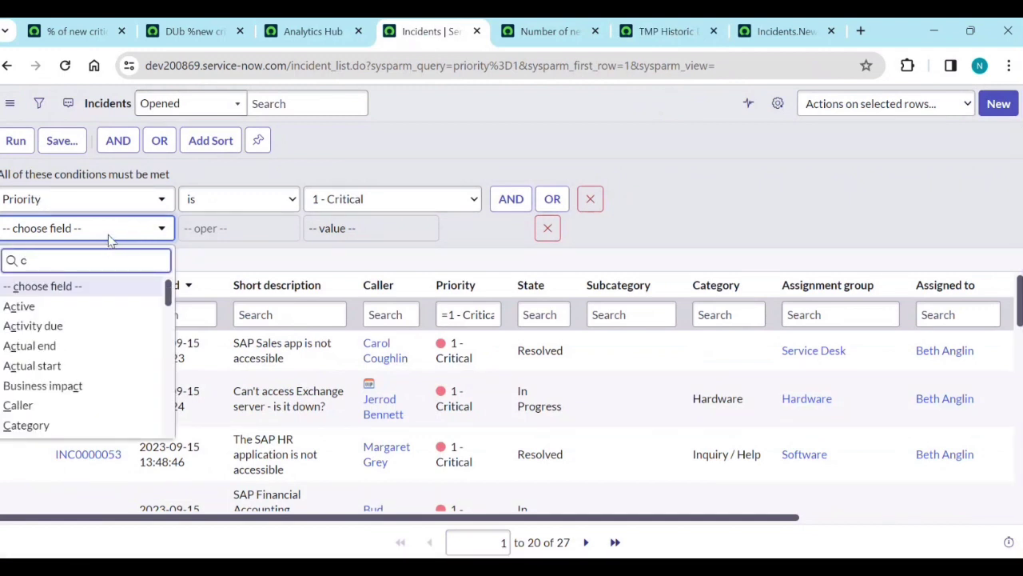
{"action": "key", "text": "BackSpace"}
{"action": "type", "text": "op"}
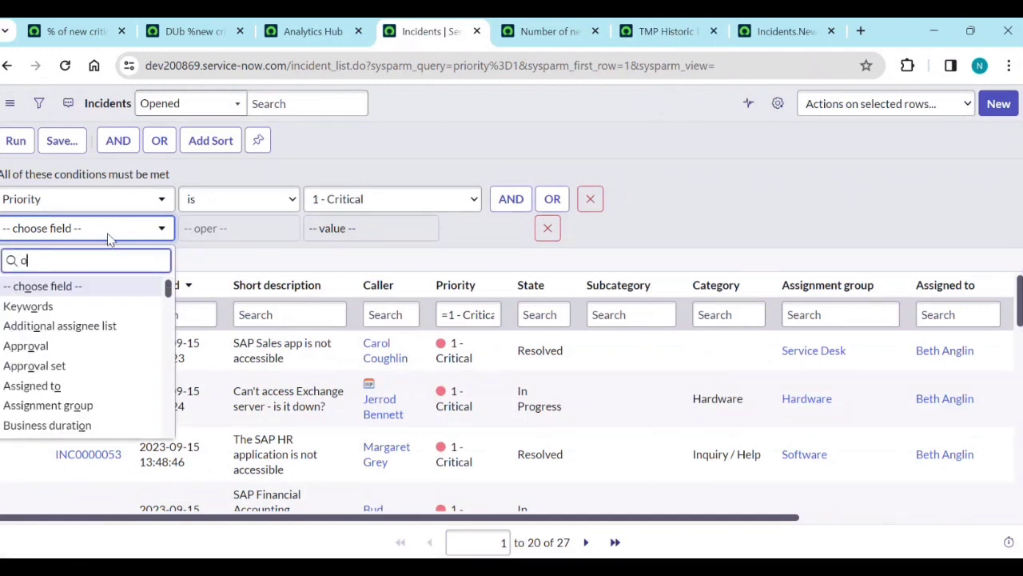
{"action": "left_click", "coordinate": [72, 328]}
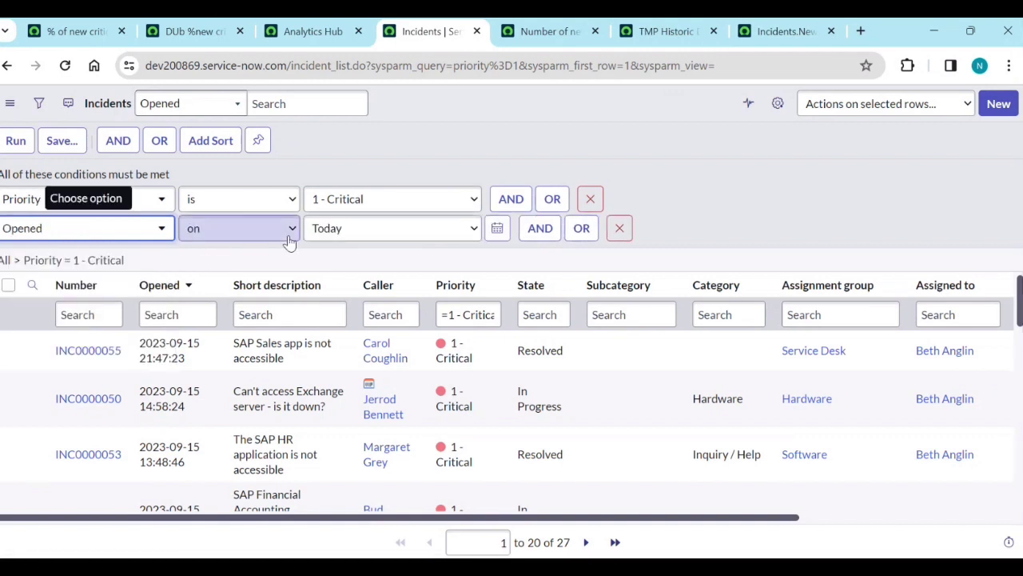
{"action": "left_click", "coordinate": [286, 231]}
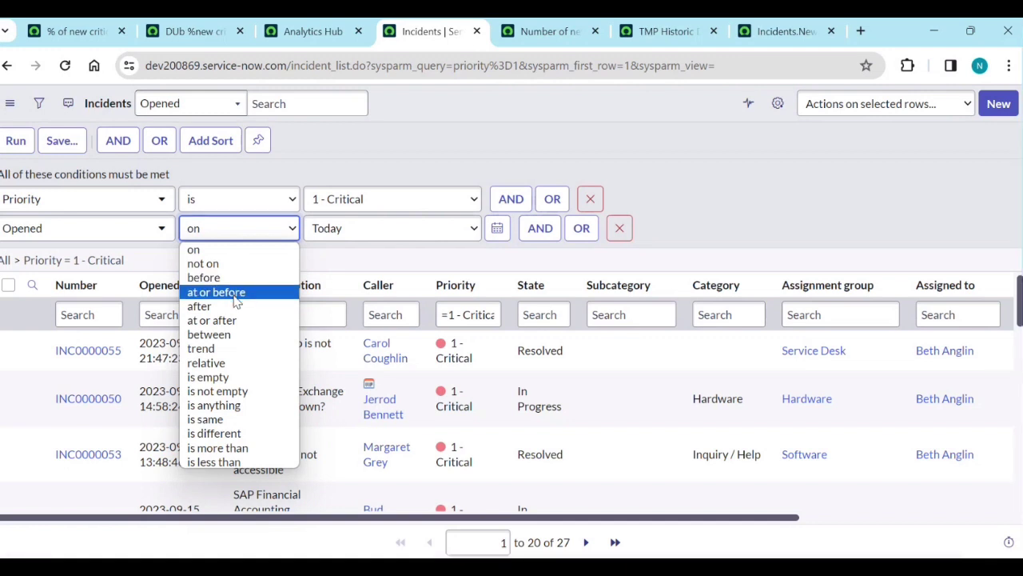
{"action": "left_click", "coordinate": [234, 321]}
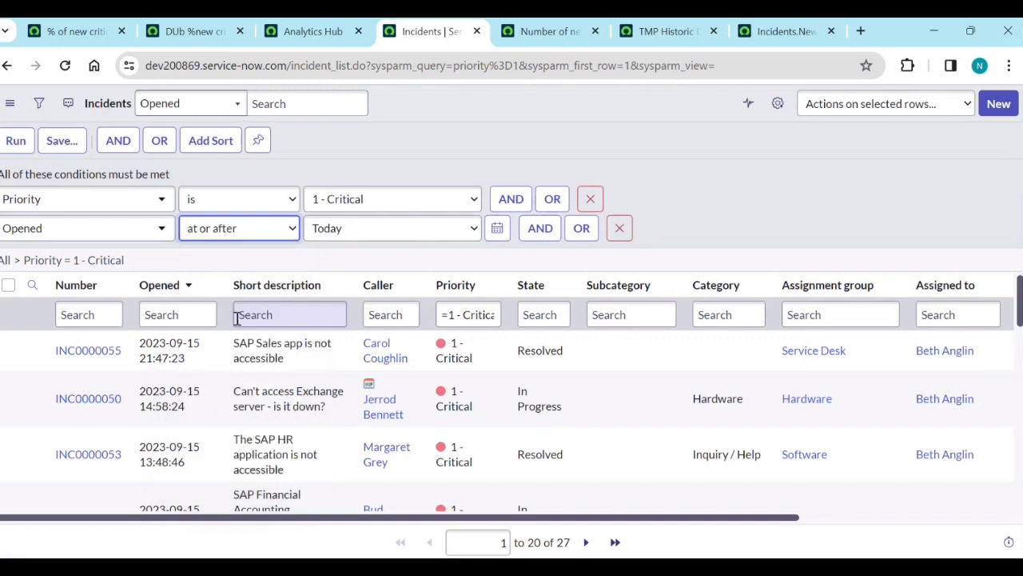
{"action": "left_click", "coordinate": [356, 229]}
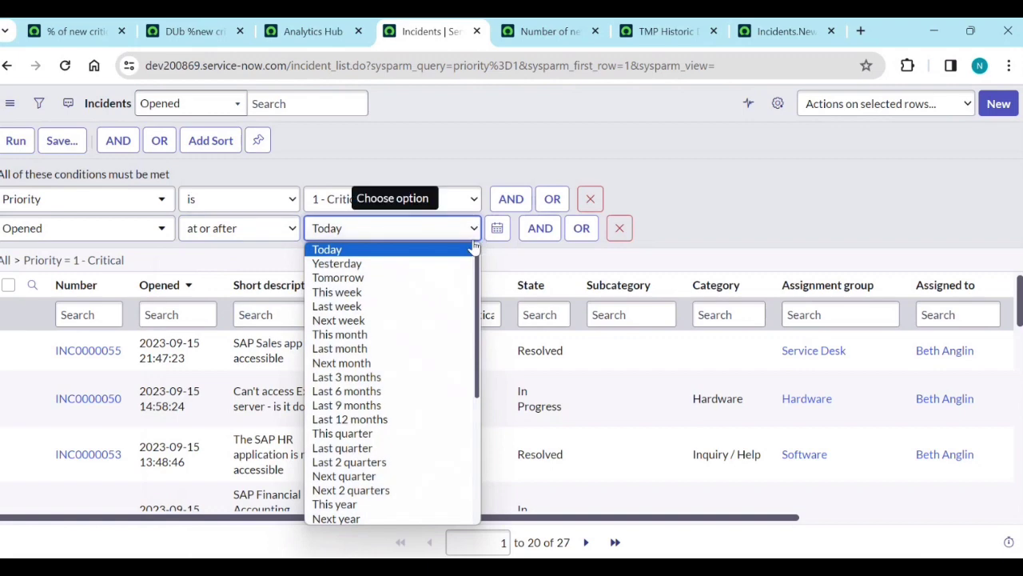
{"action": "left_click", "coordinate": [362, 391]}
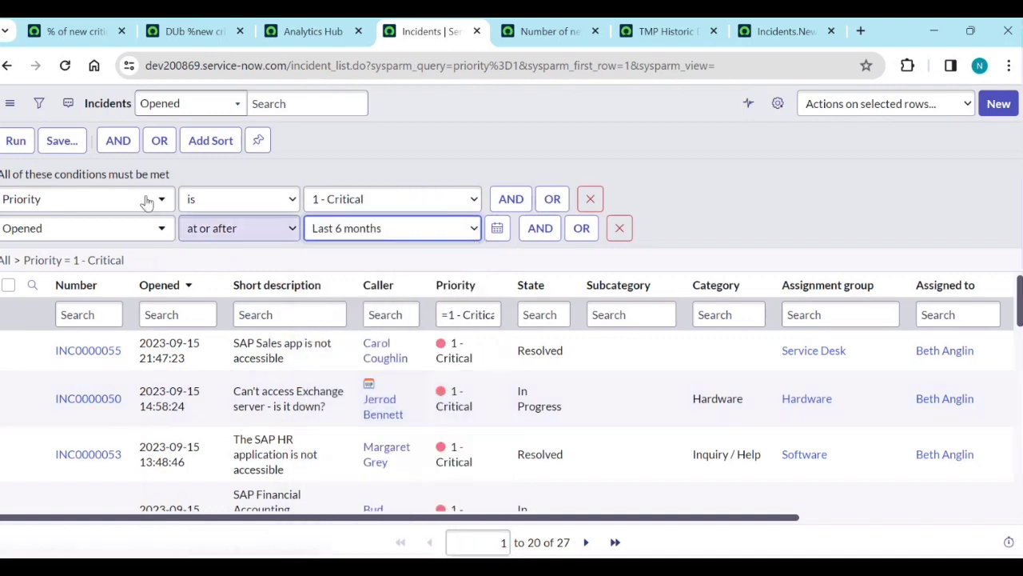
{"action": "left_click", "coordinate": [16, 141]}
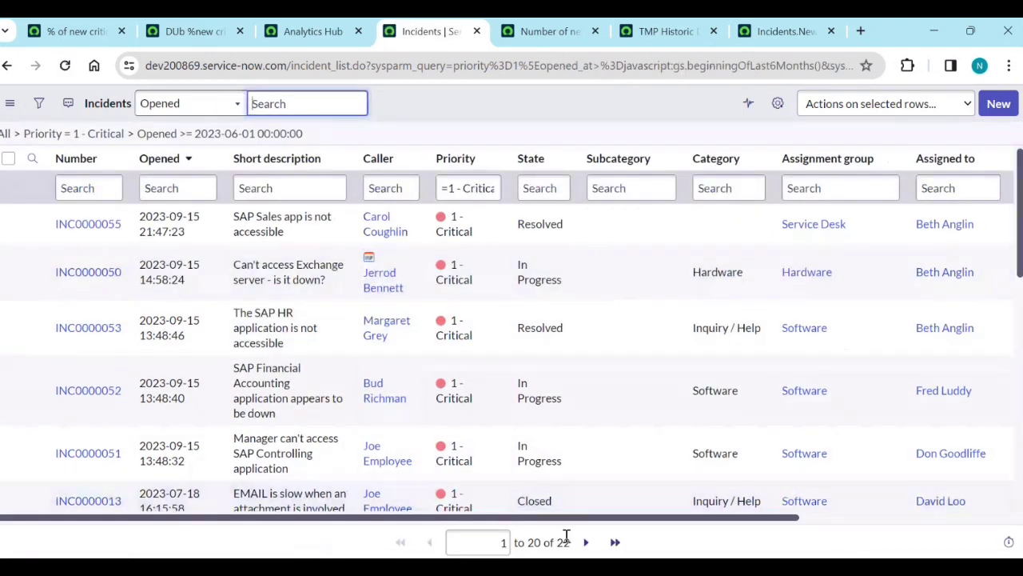
{"action": "scroll", "coordinate": [415, 319], "scroll_direction": "down", "scroll_amount": 4}
{"action": "scroll", "coordinate": [422, 328], "scroll_direction": "down", "scroll_amount": 3}
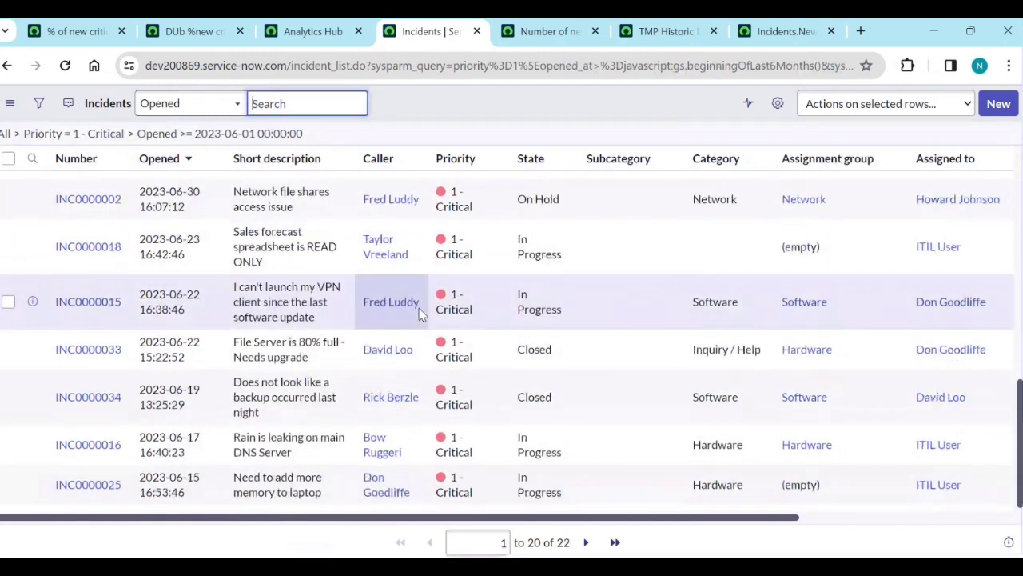
Step: Recheck the Incidents.New source conditions and execute the TMP Historic Data Collection for New incident job
{"action": "left_click", "coordinate": [756, 32]}
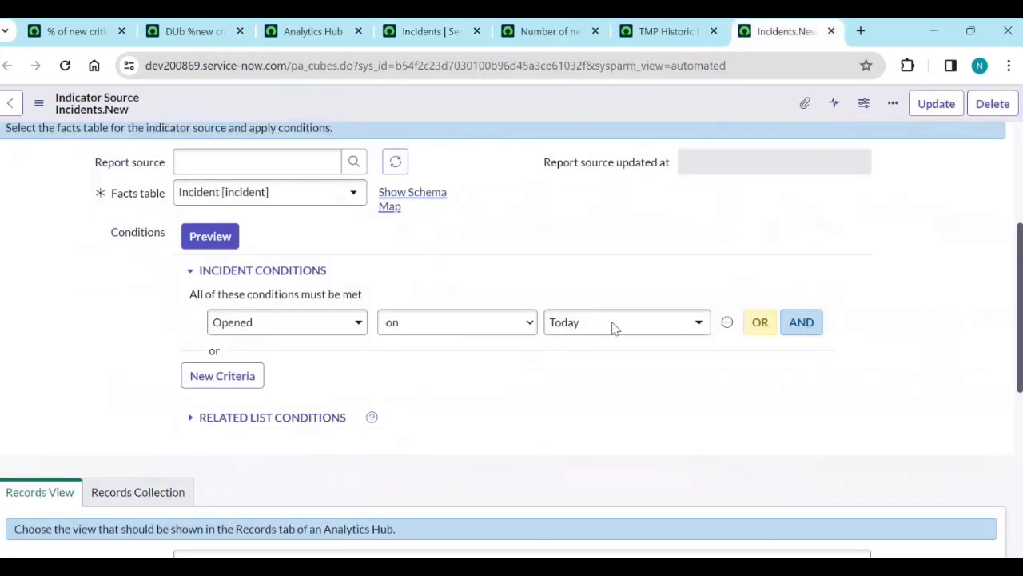
{"action": "left_click", "coordinate": [649, 32]}
{"action": "scroll", "coordinate": [454, 409], "scroll_direction": "down", "scroll_amount": 6}
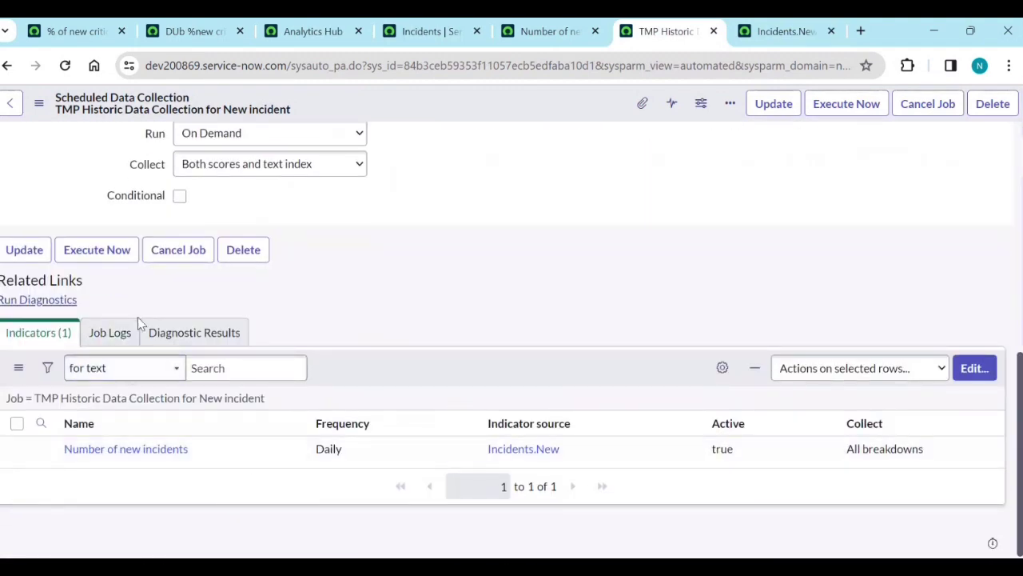
{"action": "left_click", "coordinate": [100, 250]}
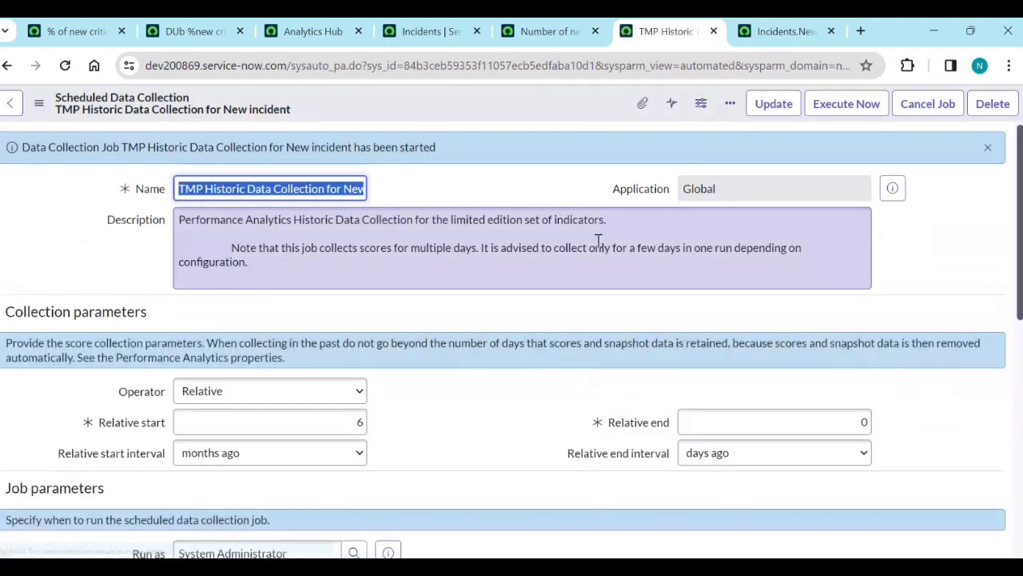
Step: Check the TMP job's log for collection progress and review its collection parameters
{"action": "scroll", "coordinate": [519, 200], "scroll_direction": "down", "scroll_amount": 7}
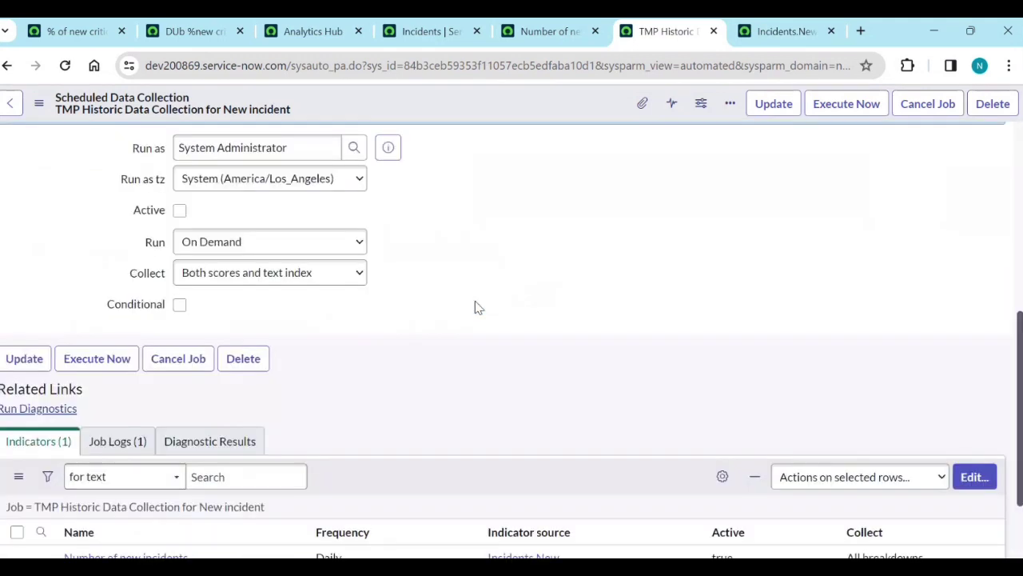
{"action": "left_click", "coordinate": [126, 334]}
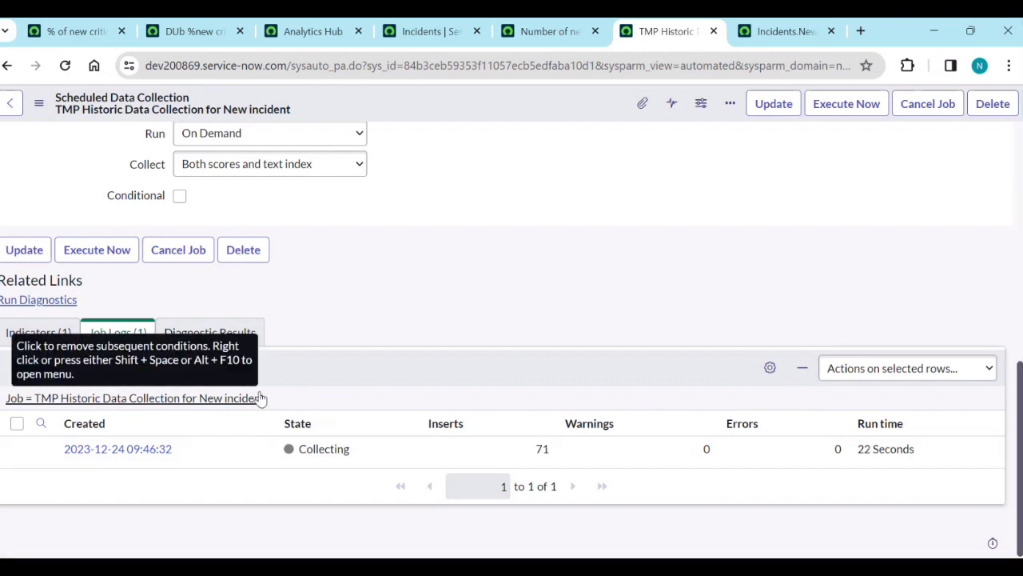
{"action": "scroll", "coordinate": [402, 368], "scroll_direction": "up", "scroll_amount": 6}
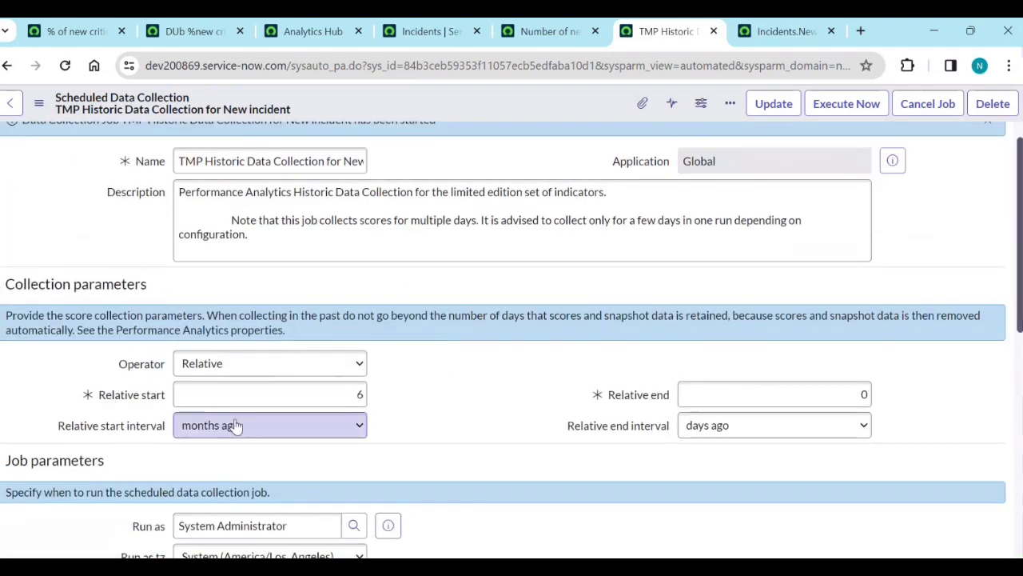
{"action": "scroll", "coordinate": [442, 416], "scroll_direction": "down", "scroll_amount": 3}
{"action": "scroll", "coordinate": [445, 437], "scroll_direction": "down", "scroll_amount": 3}
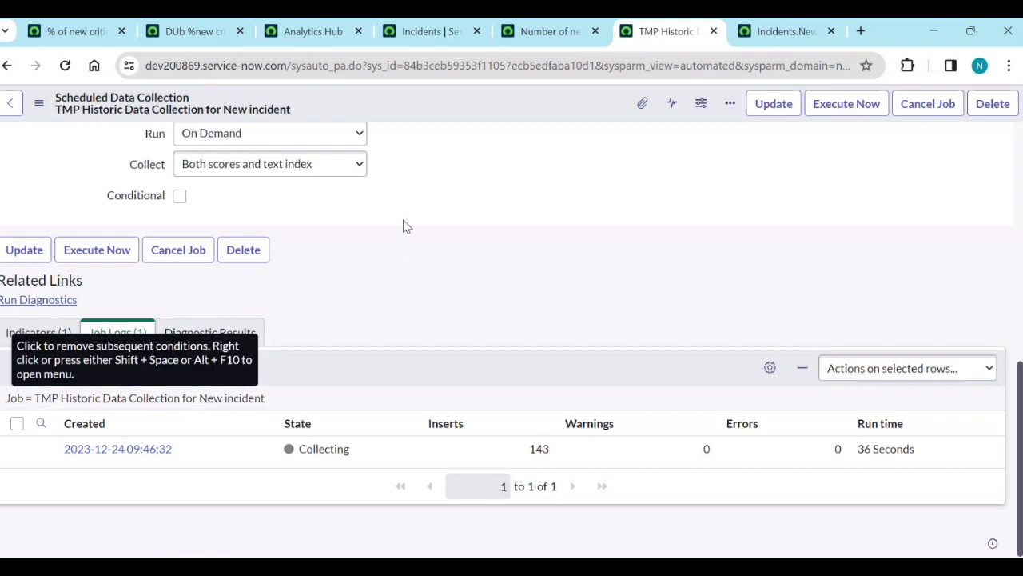
Step: Recheck the TMP job's relative start of 6 months ago and monitor its job log for the collection state
{"action": "scroll", "coordinate": [405, 224], "scroll_direction": "up", "scroll_amount": 5}
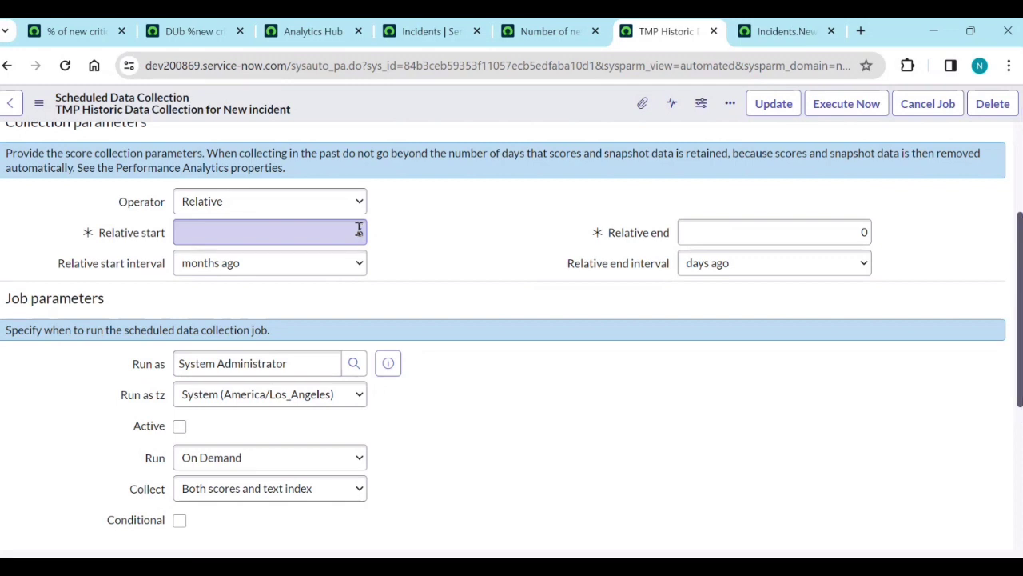
{"action": "type", "text": "6"}
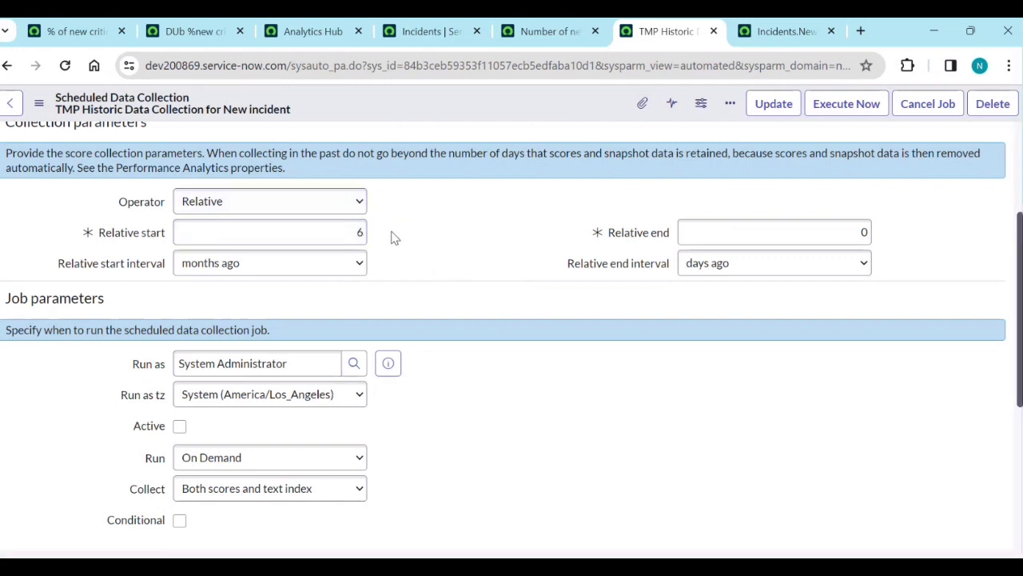
{"action": "scroll", "coordinate": [396, 240], "scroll_direction": "down", "scroll_amount": 4}
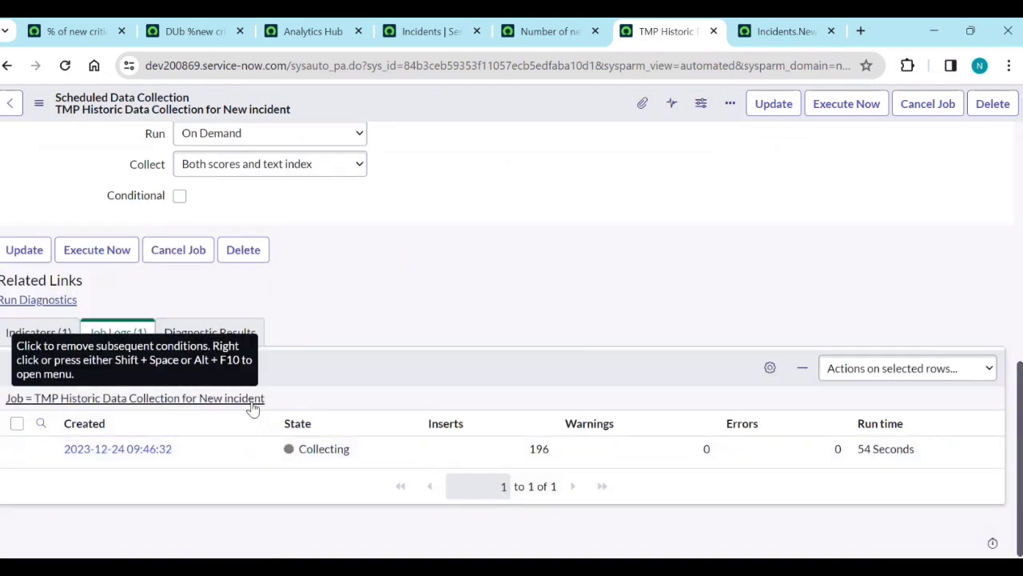
{"action": "scroll", "coordinate": [456, 285], "scroll_direction": "up", "scroll_amount": 4}
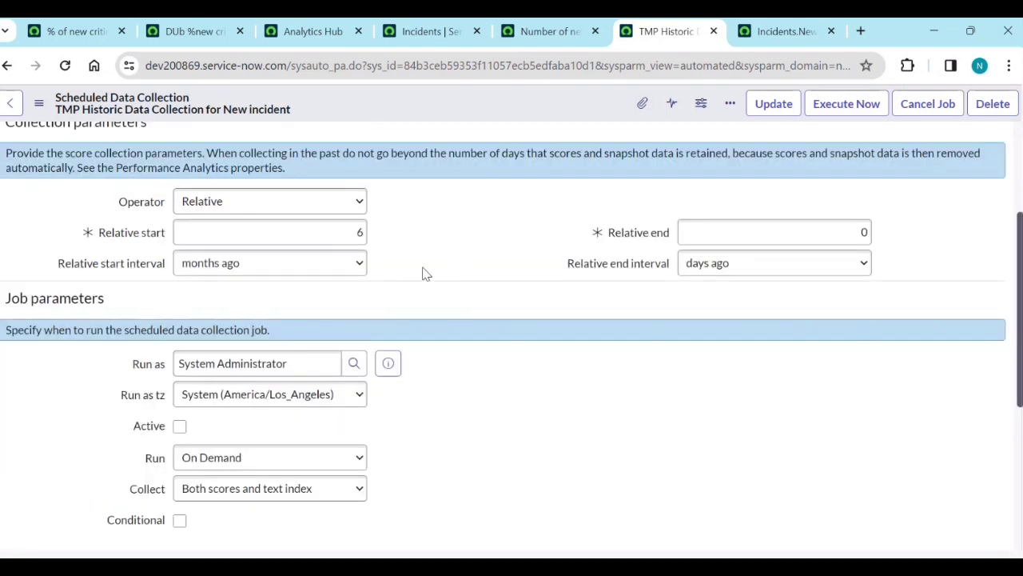
{"action": "left_click", "coordinate": [366, 232]}
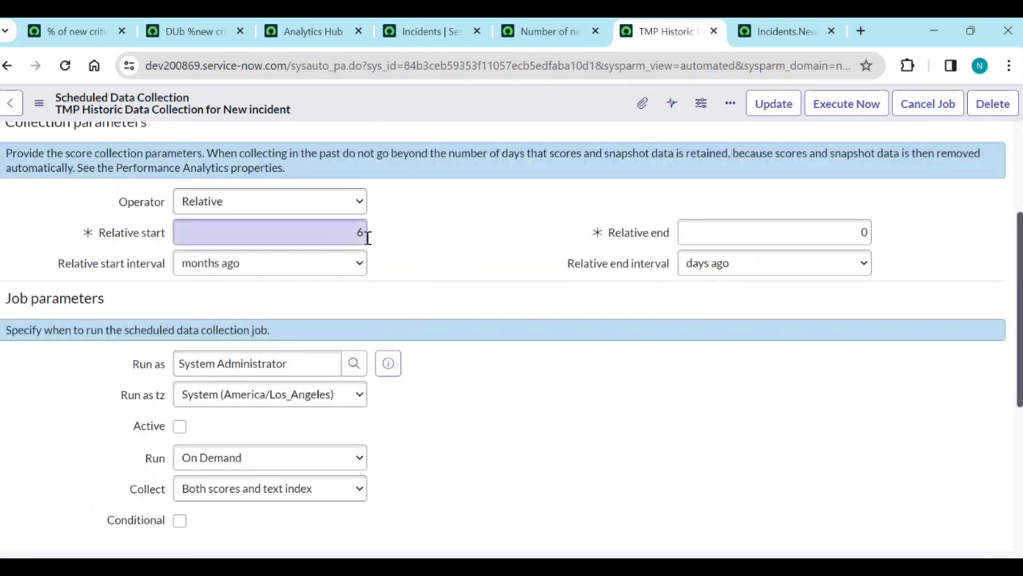
{"action": "scroll", "coordinate": [375, 283], "scroll_direction": "down", "scroll_amount": 4}
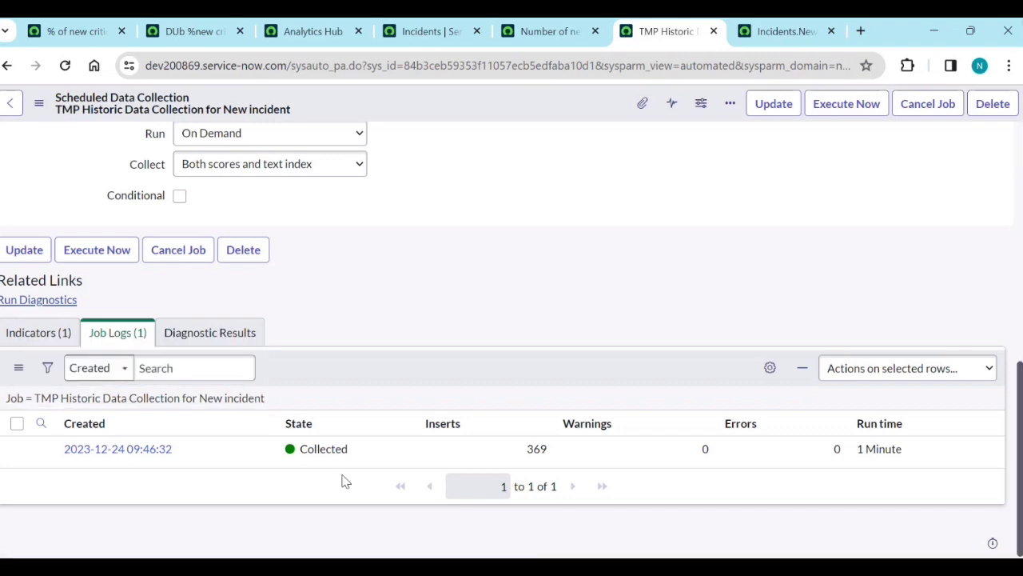
Step: Go back to the "% of new critical incidents" indicator and show its scores in Analytics Hub
{"action": "left_click", "coordinate": [310, 30]}
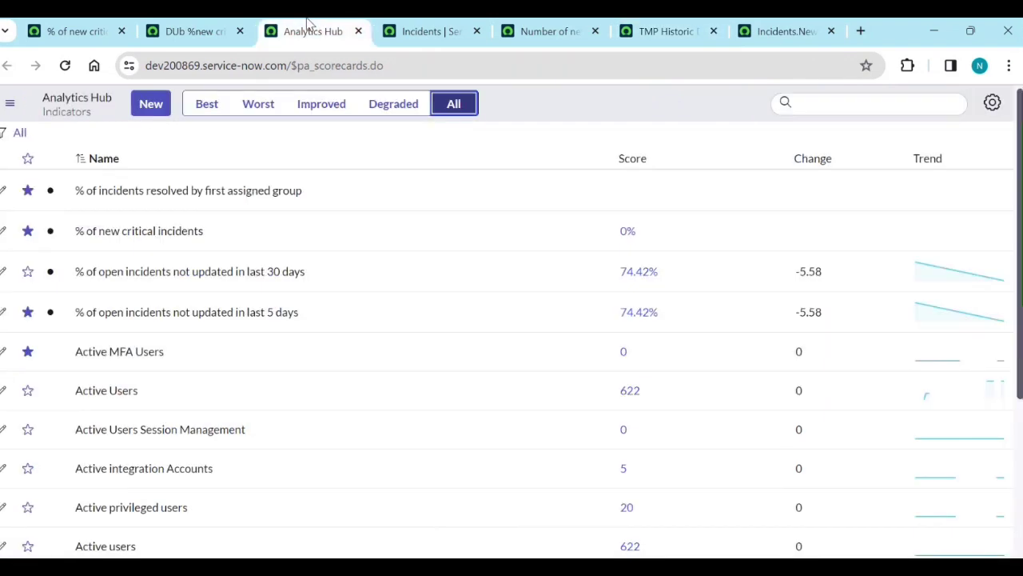
{"action": "left_click", "coordinate": [192, 29]}
{"action": "left_click", "coordinate": [78, 28]}
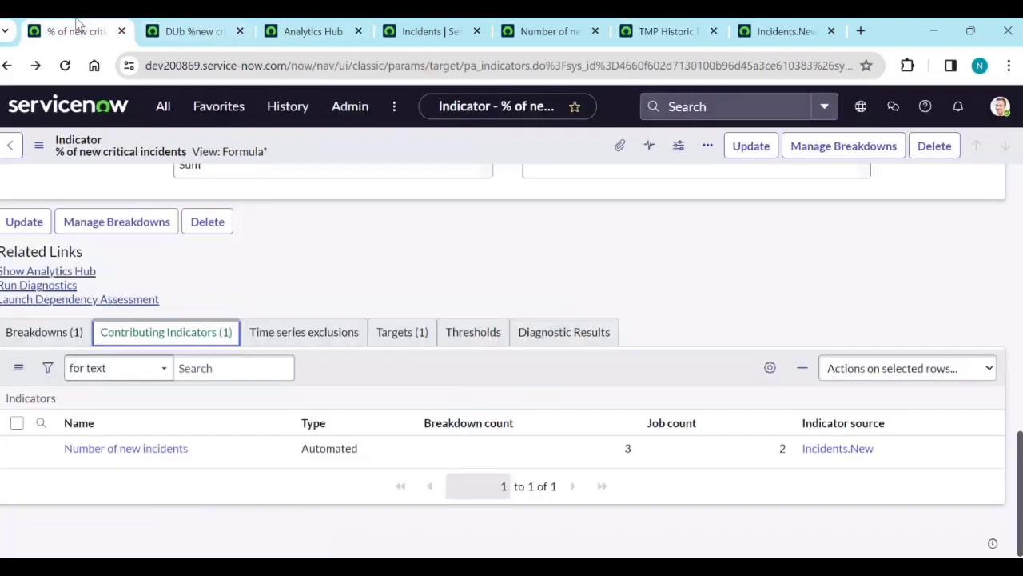
{"action": "left_click", "coordinate": [78, 273]}
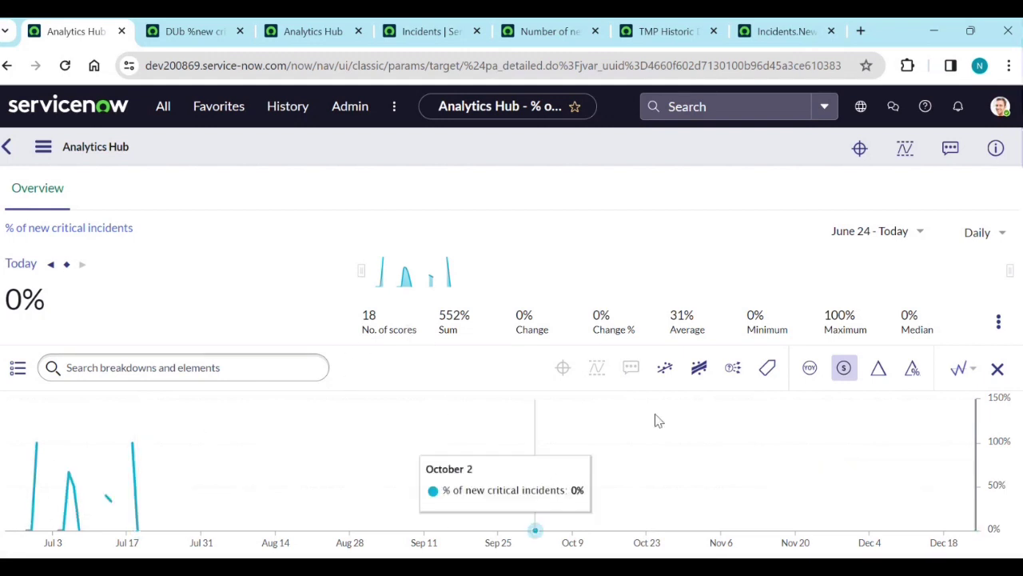
Step: Set the start date of the score chart's custom date range to 2023-06-24
{"action": "left_click", "coordinate": [912, 235]}
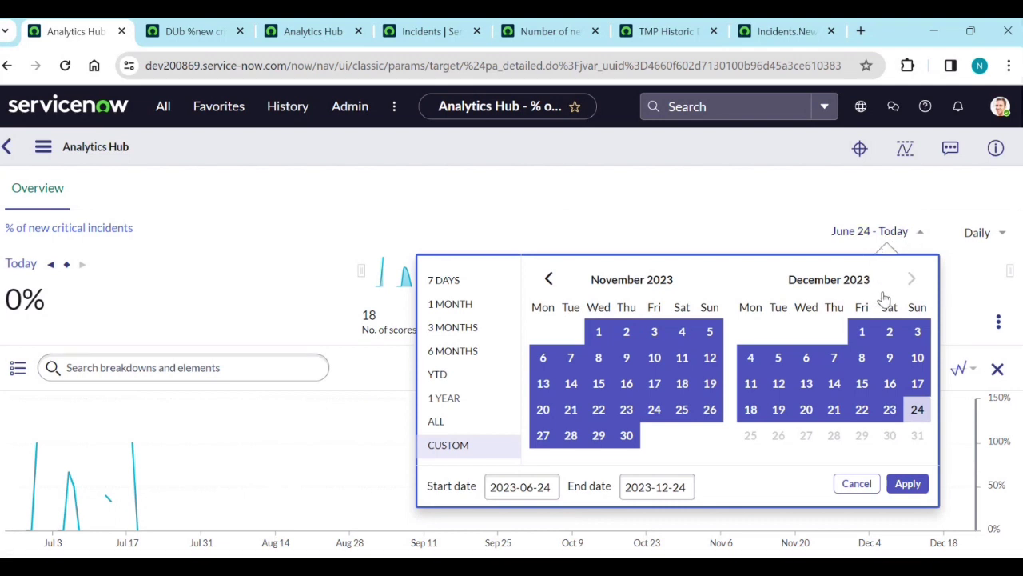
{"action": "left_click", "coordinate": [548, 281]}
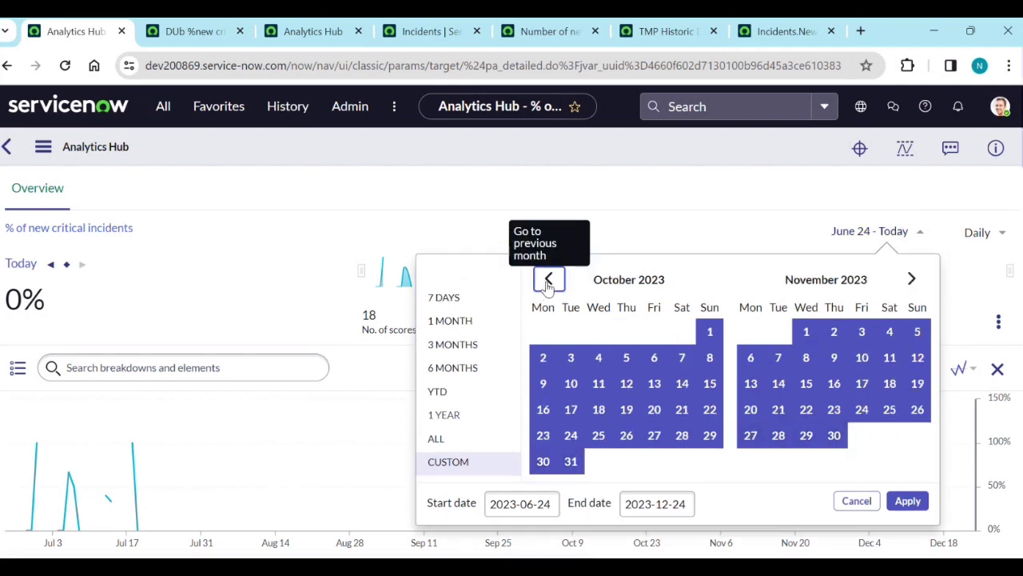
{"action": "left_click", "coordinate": [548, 281]}
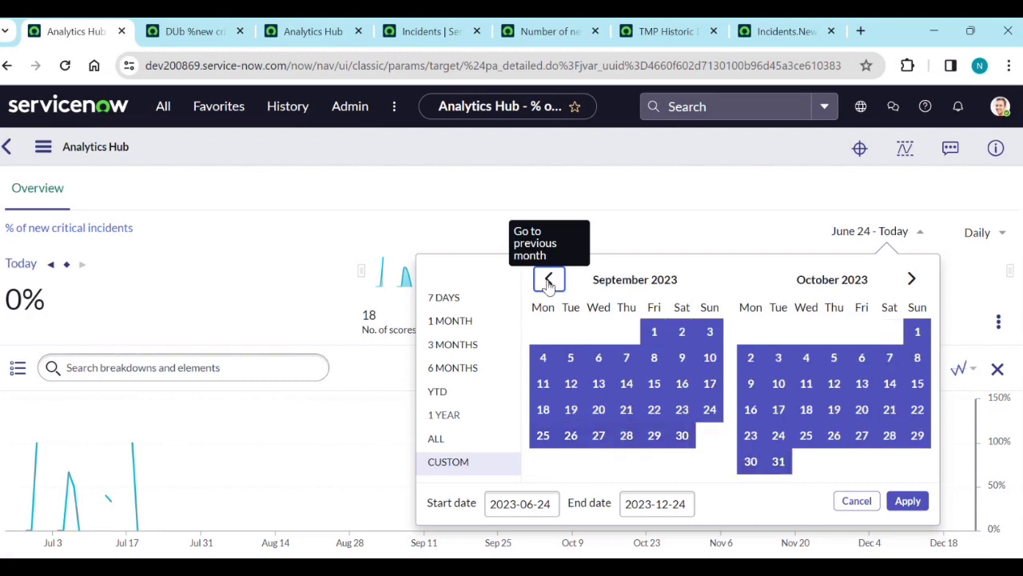
{"action": "left_click", "coordinate": [548, 281]}
{"action": "left_click", "coordinate": [548, 282]}
{"action": "left_click", "coordinate": [548, 281]}
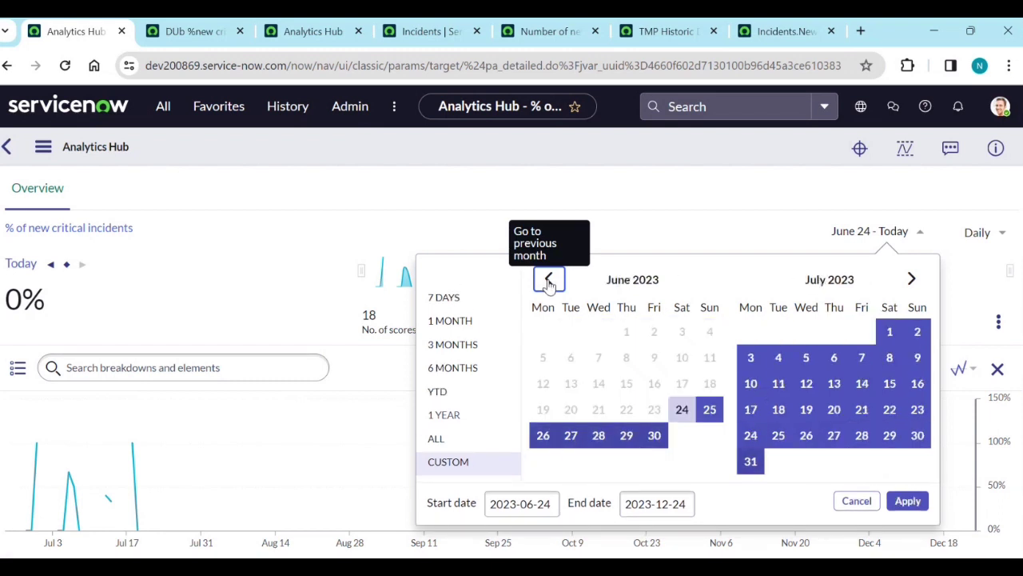
{"action": "left_click", "coordinate": [548, 281]}
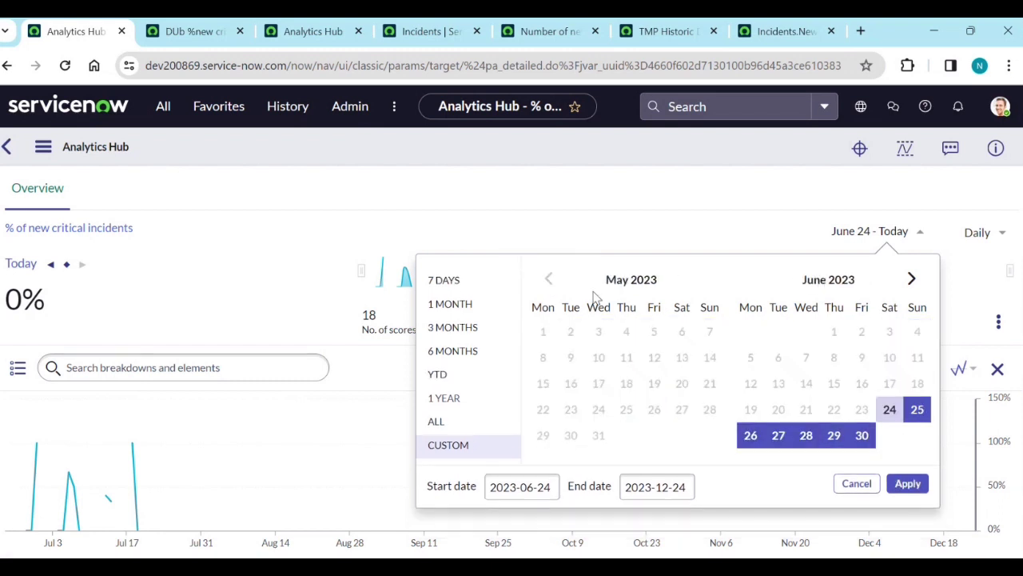
{"action": "left_click", "coordinate": [890, 409]}
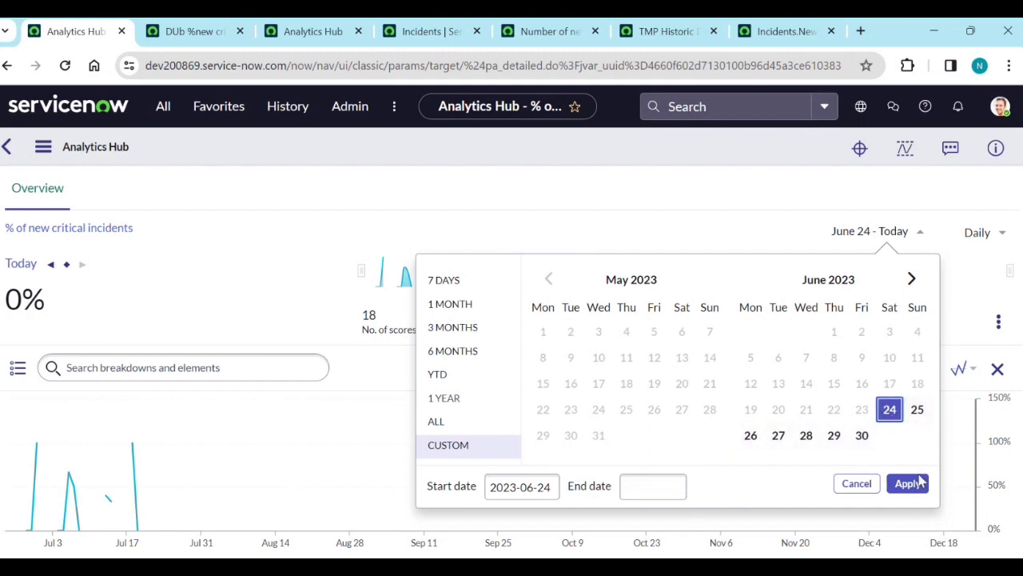
Step: Set the custom range's end date to 2023-12-24 and apply the range to the score chart
{"action": "left_click", "coordinate": [912, 280]}
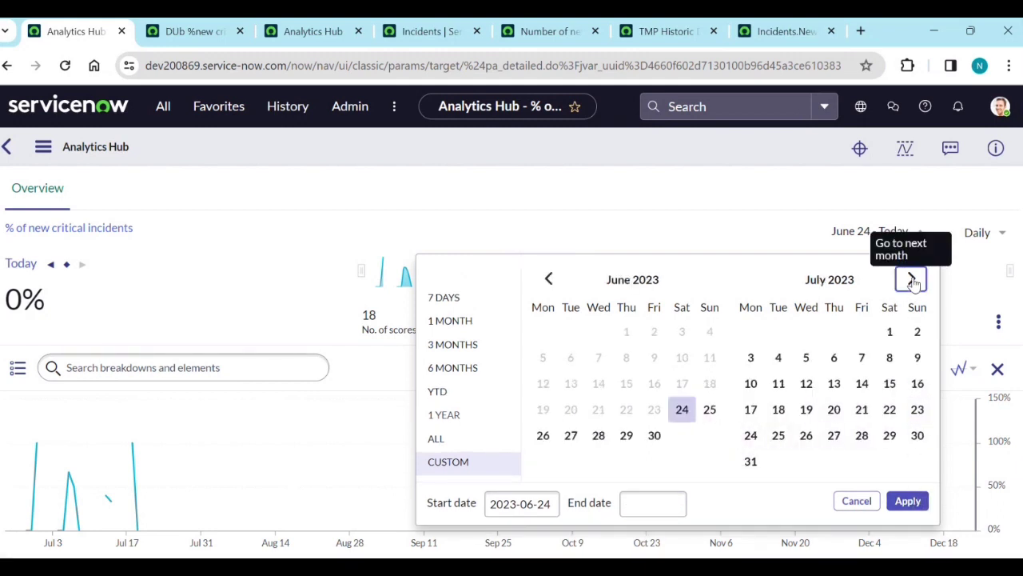
{"action": "left_click", "coordinate": [912, 280]}
{"action": "left_click", "coordinate": [913, 280]}
{"action": "left_click", "coordinate": [912, 280]}
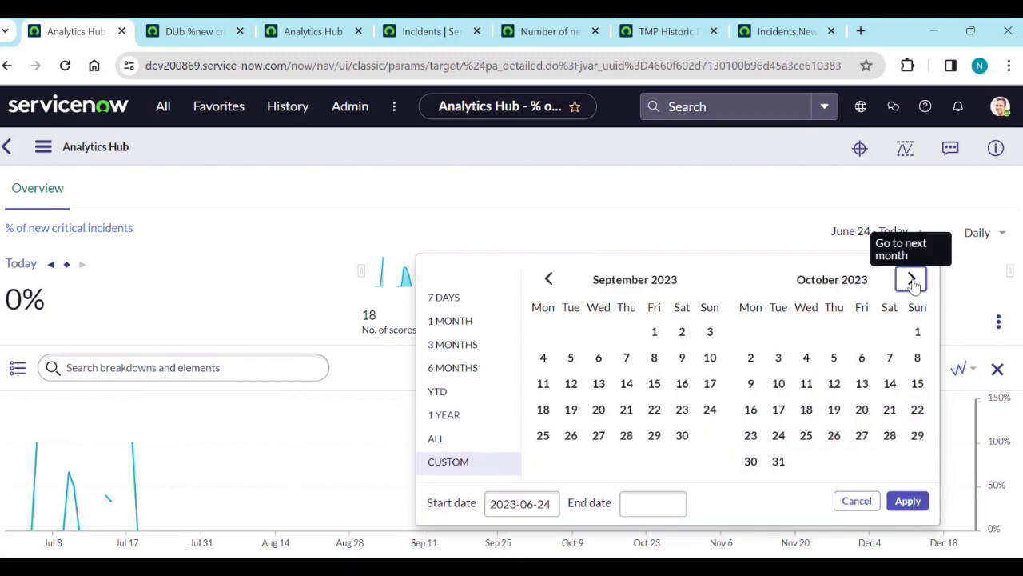
{"action": "left_click", "coordinate": [912, 279]}
{"action": "left_click", "coordinate": [912, 279]}
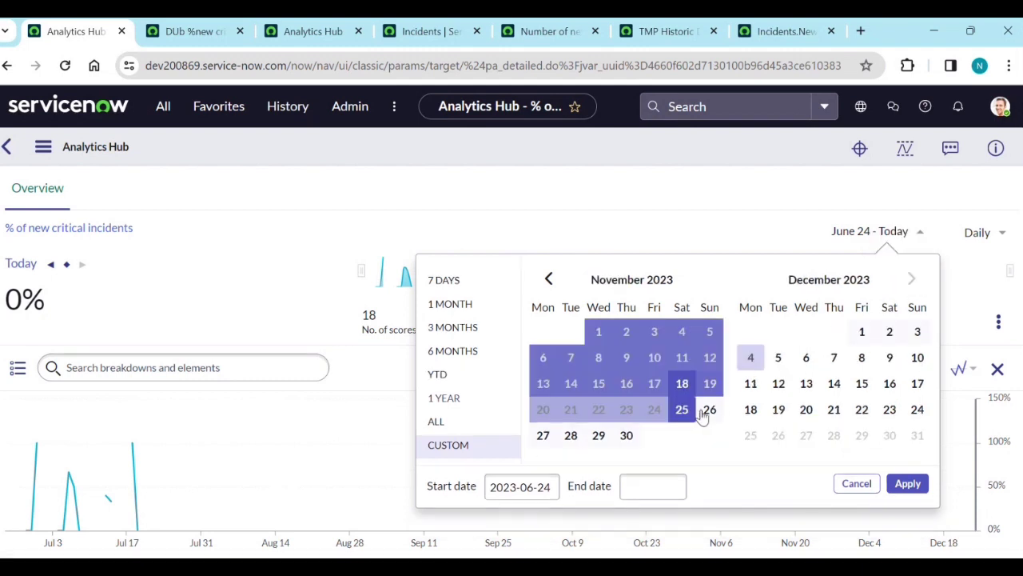
{"action": "left_click", "coordinate": [917, 409]}
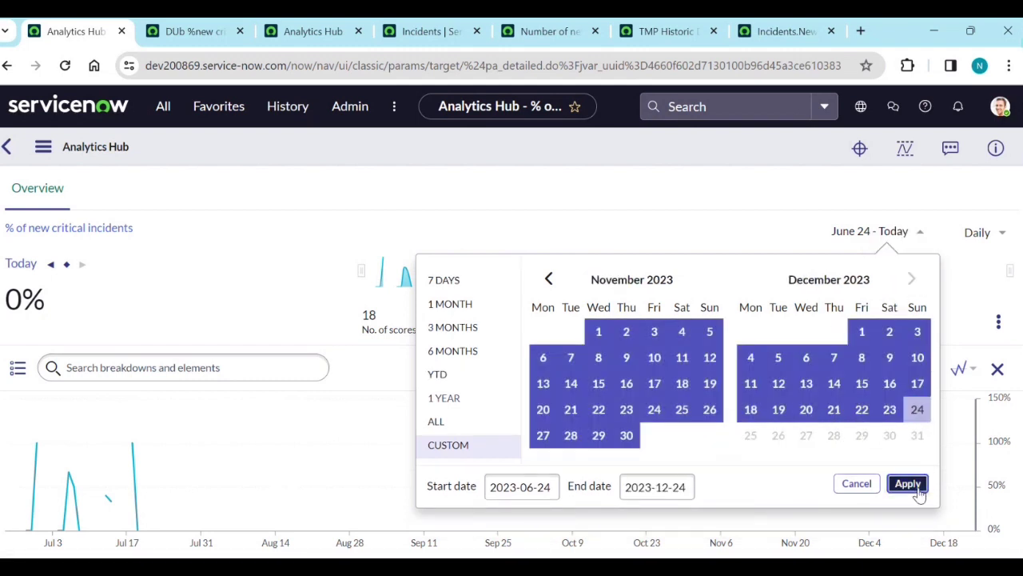
{"action": "left_click", "coordinate": [906, 484]}
{"action": "mouse_move", "coordinate": [913, 472]}
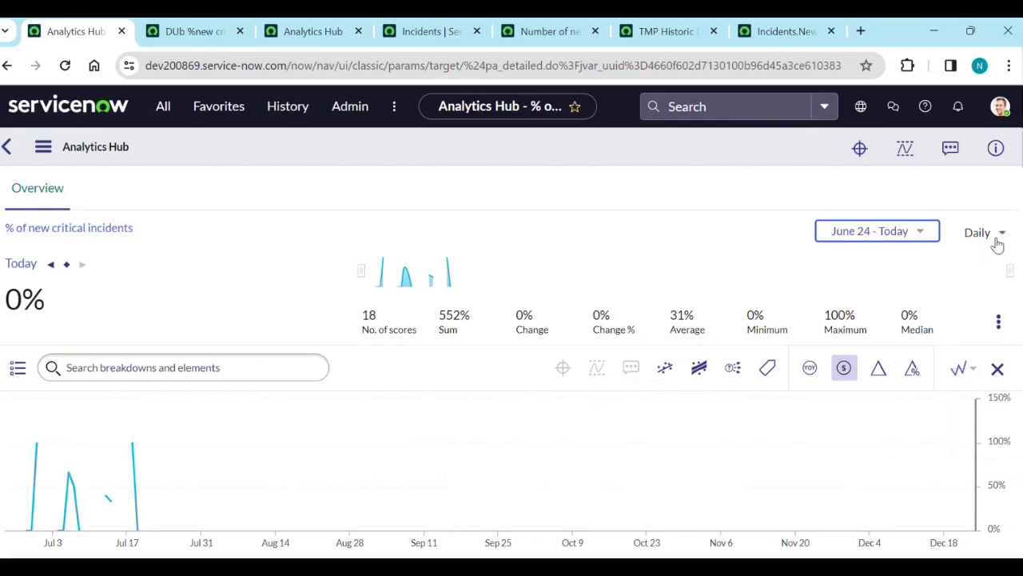
Step: Inspect individual daily scores on the chart, including July 18 and July 6
{"action": "left_click", "coordinate": [136, 532]}
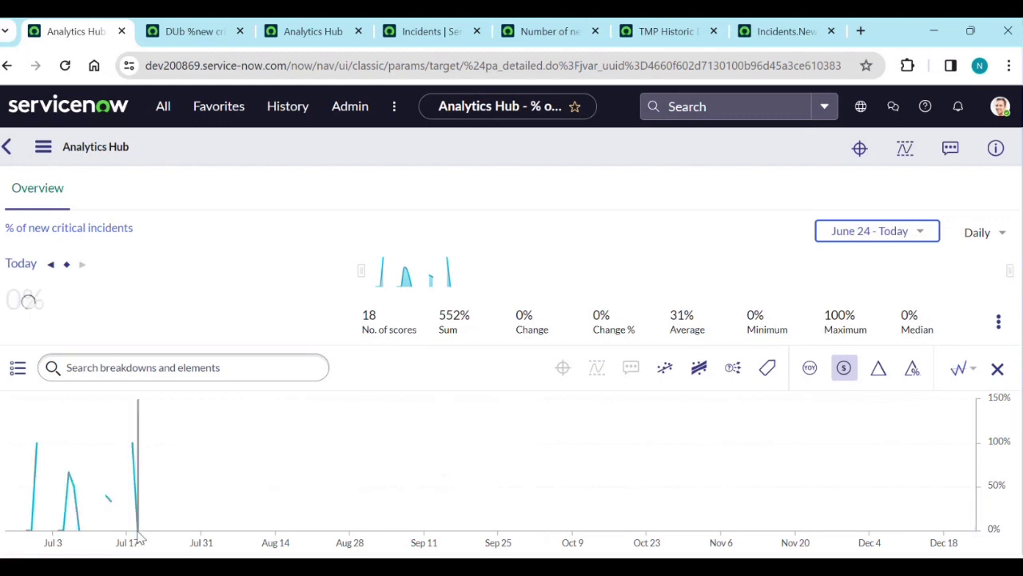
{"action": "left_click", "coordinate": [134, 451]}
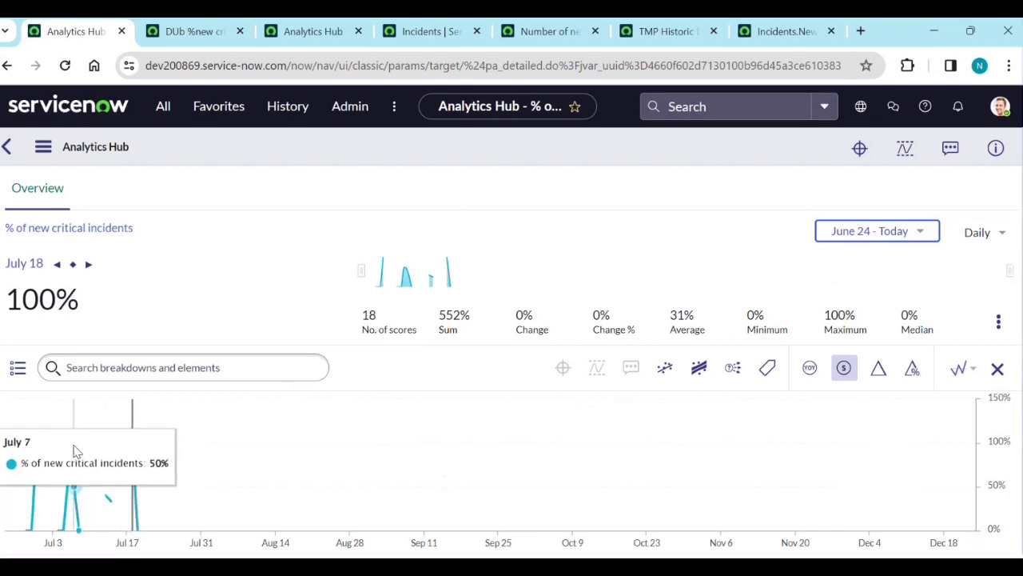
{"action": "left_click", "coordinate": [69, 475]}
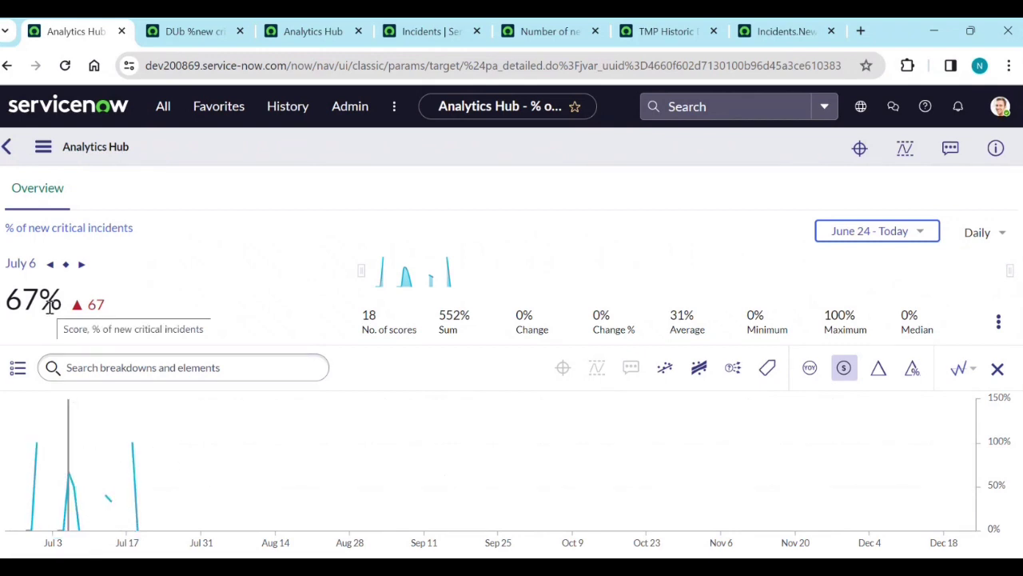
Step: Open the "% of new critical incidents" indicator for editing and compare its formula with that of "DUb %new critical incidents"
{"action": "left_click", "coordinate": [47, 153]}
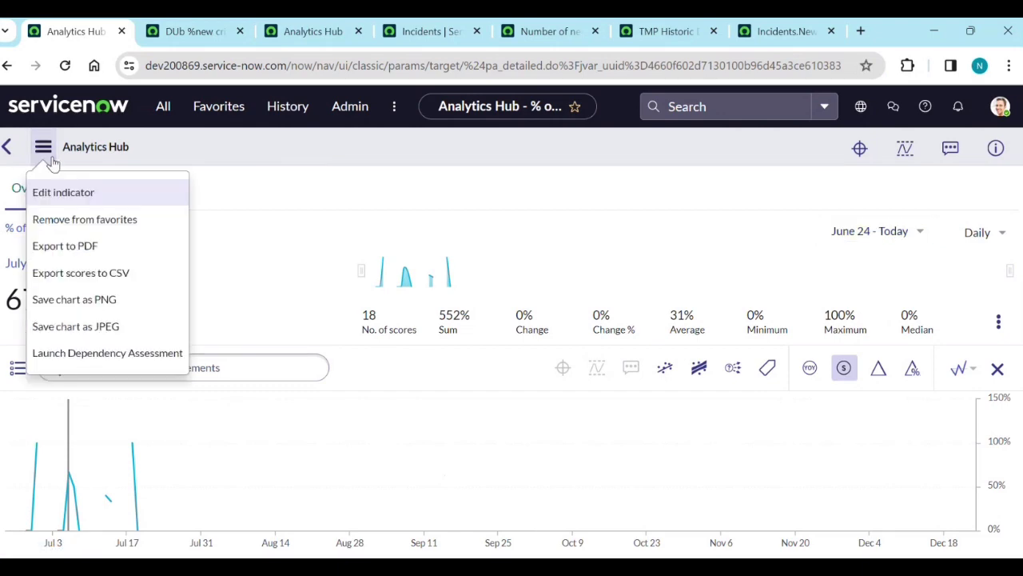
{"action": "left_click", "coordinate": [63, 189]}
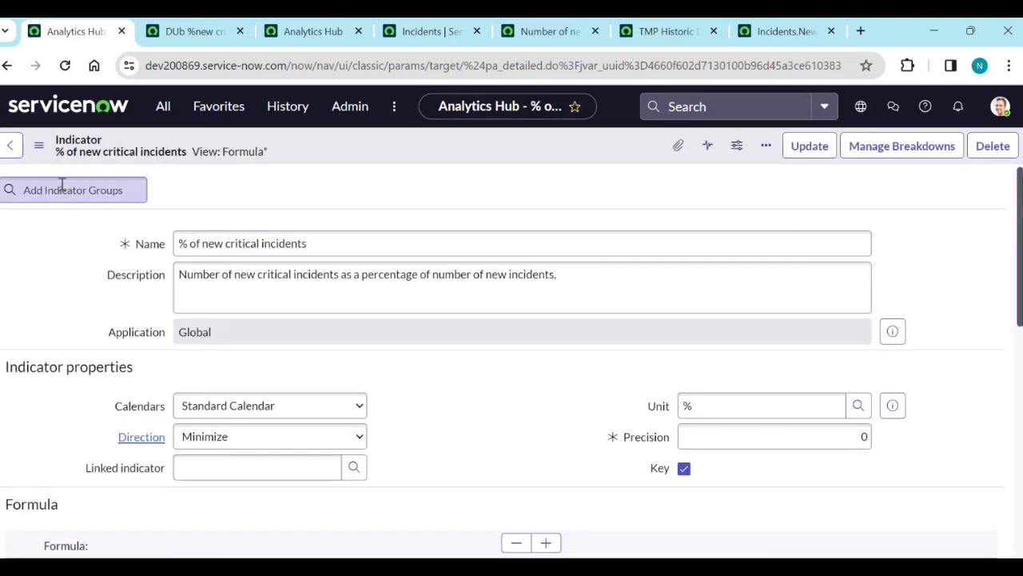
{"action": "scroll", "coordinate": [413, 418], "scroll_direction": "down", "scroll_amount": 6}
{"action": "scroll", "coordinate": [414, 456], "scroll_direction": "up", "scroll_amount": 2}
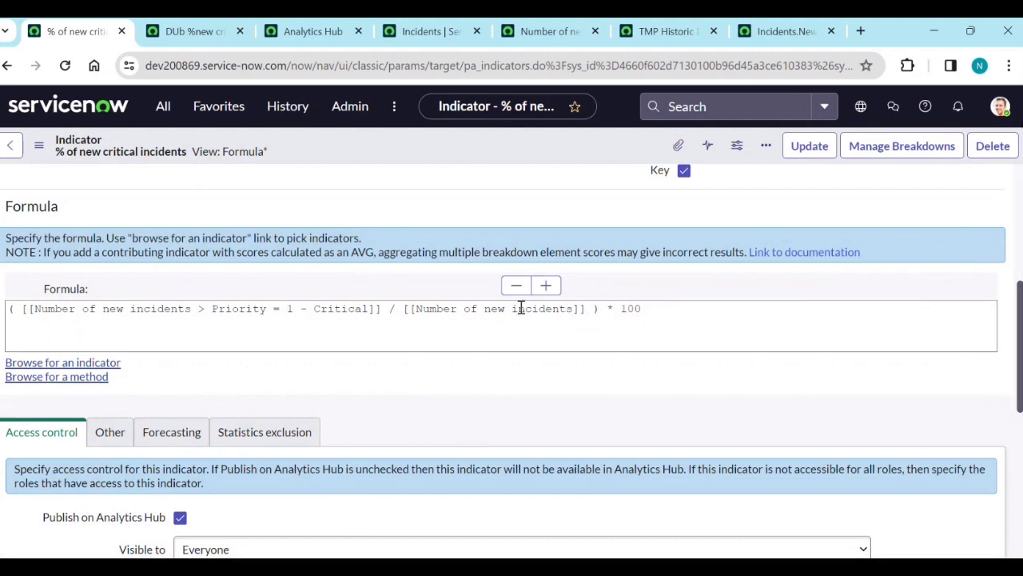
{"action": "left_click", "coordinate": [199, 32]}
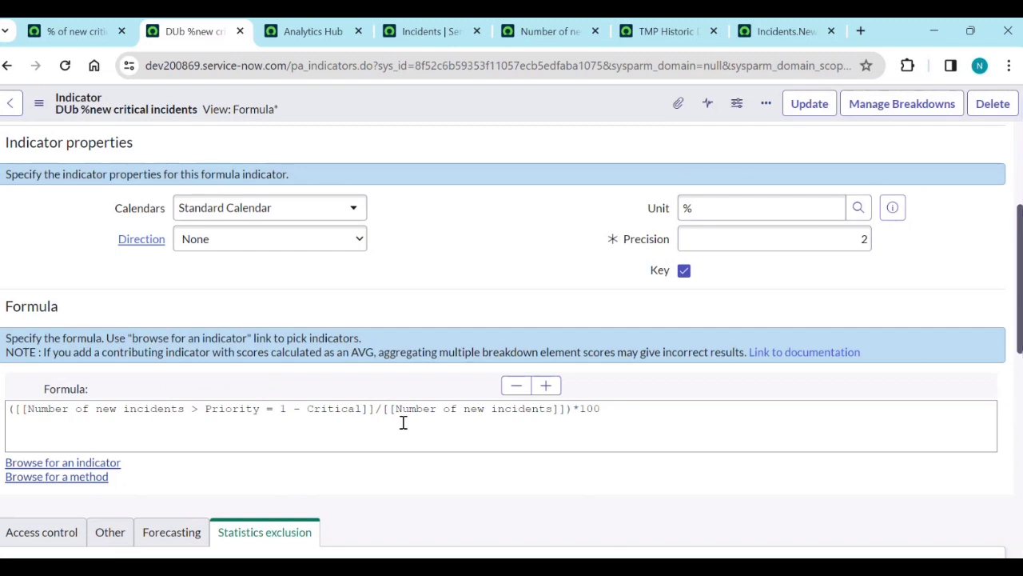
Step: Sort the critical incident list by Opened in ascending order and review the incidents' opening dates
{"action": "left_click", "coordinate": [310, 32]}
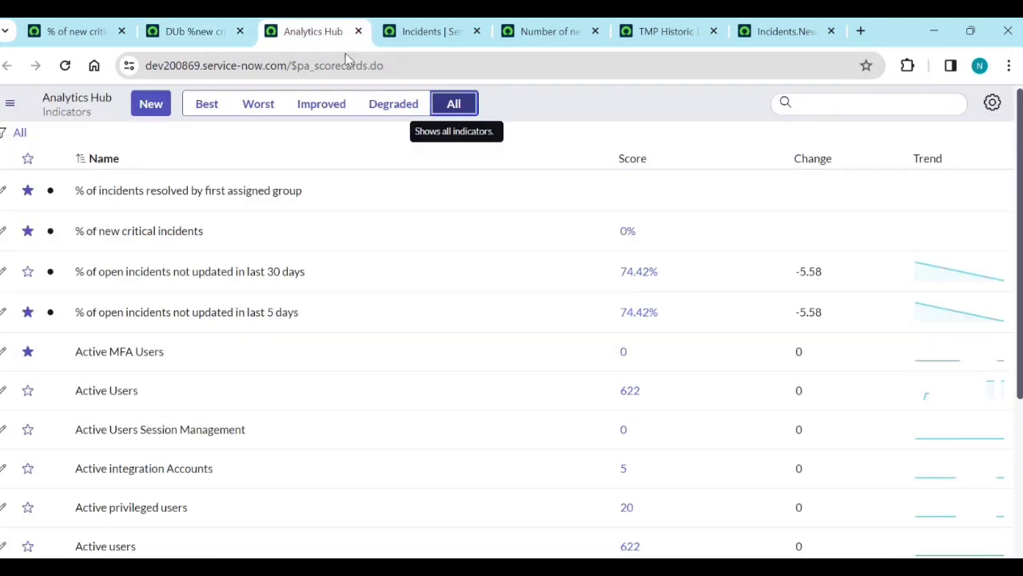
{"action": "left_click", "coordinate": [430, 31]}
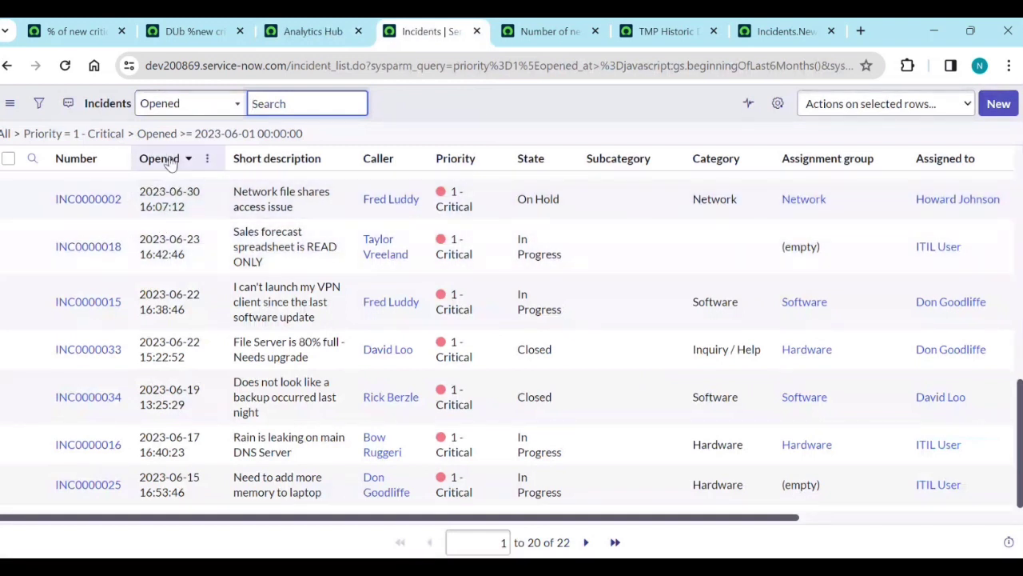
{"action": "right_click", "coordinate": [170, 159]}
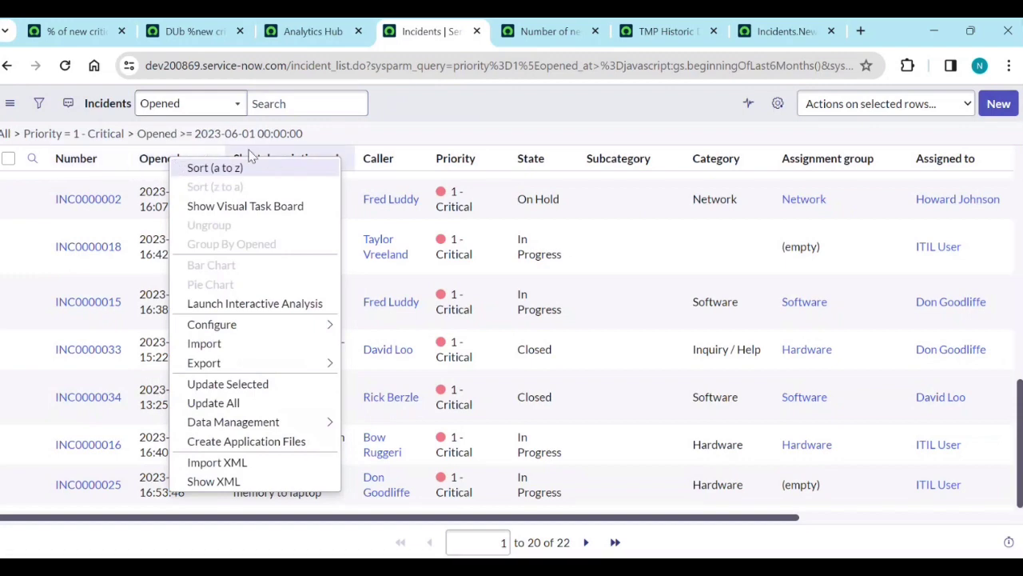
{"action": "left_click", "coordinate": [222, 171]}
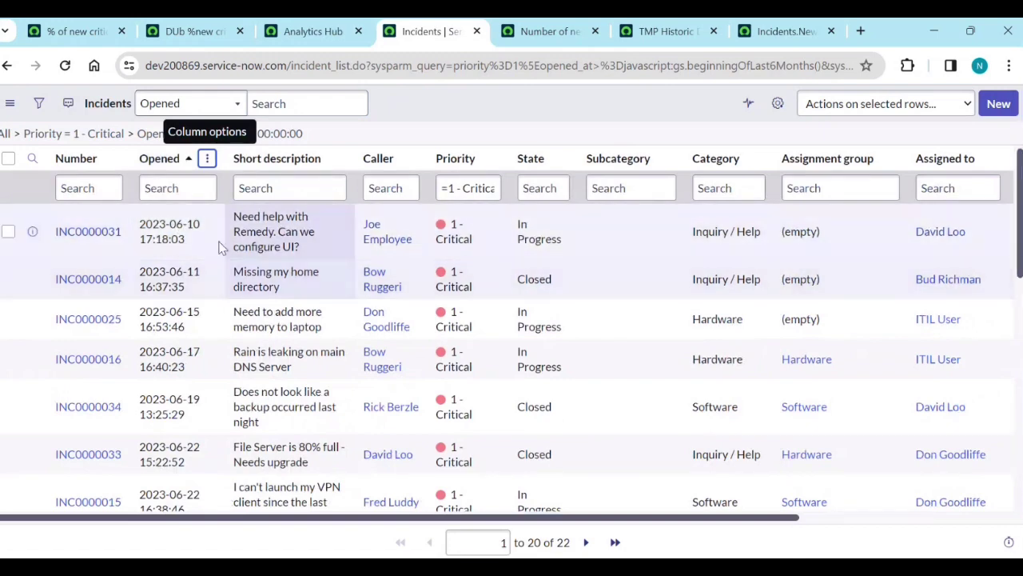
{"action": "scroll", "coordinate": [190, 275], "scroll_direction": "down", "scroll_amount": 5}
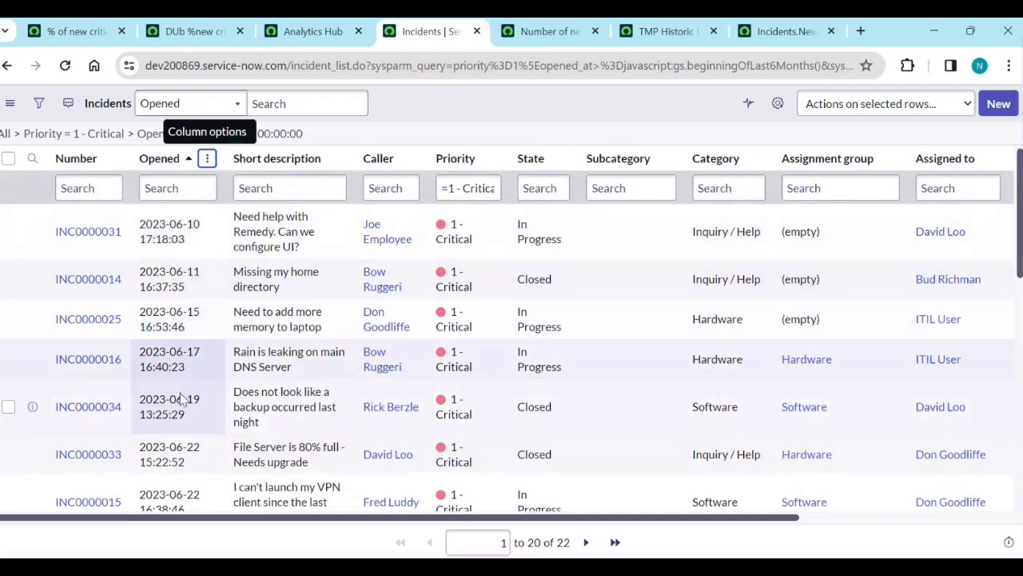
{"action": "scroll", "coordinate": [189, 434], "scroll_direction": "down", "scroll_amount": 3}
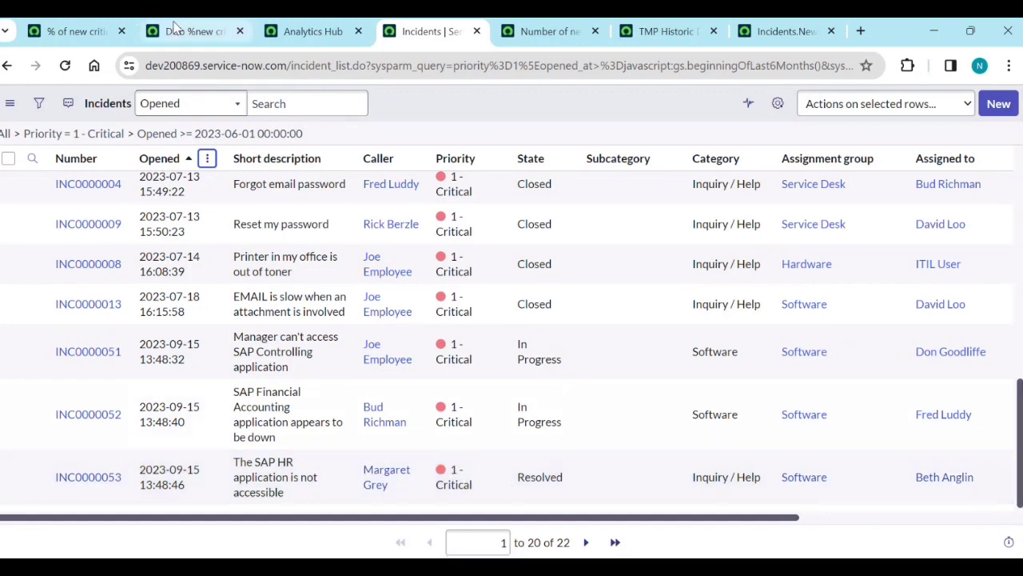
Step: Review the contributing indicators of the "% of new critical incidents" indicator
{"action": "left_click", "coordinate": [44, 20]}
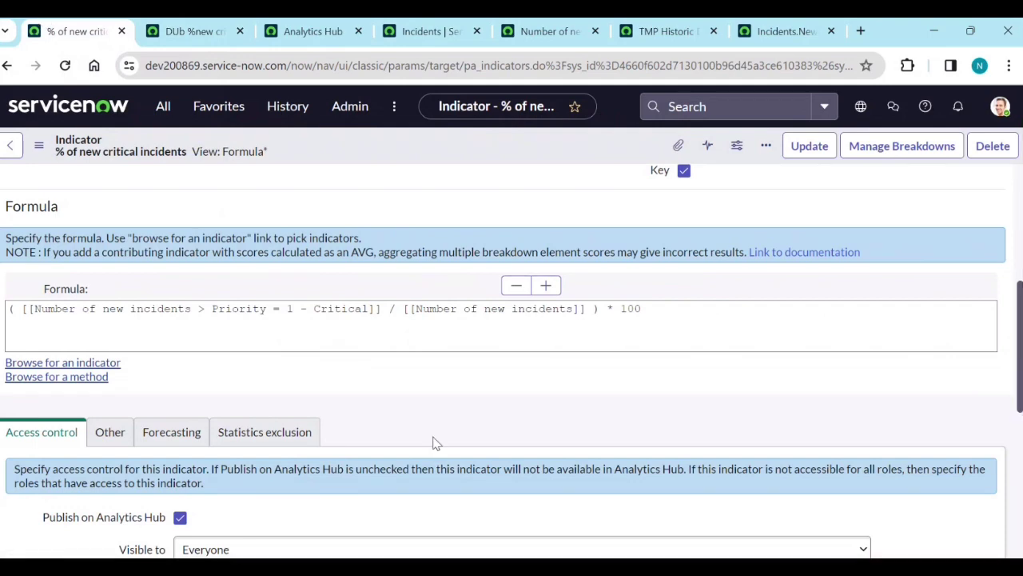
{"action": "scroll", "coordinate": [426, 444], "scroll_direction": "down", "scroll_amount": 2}
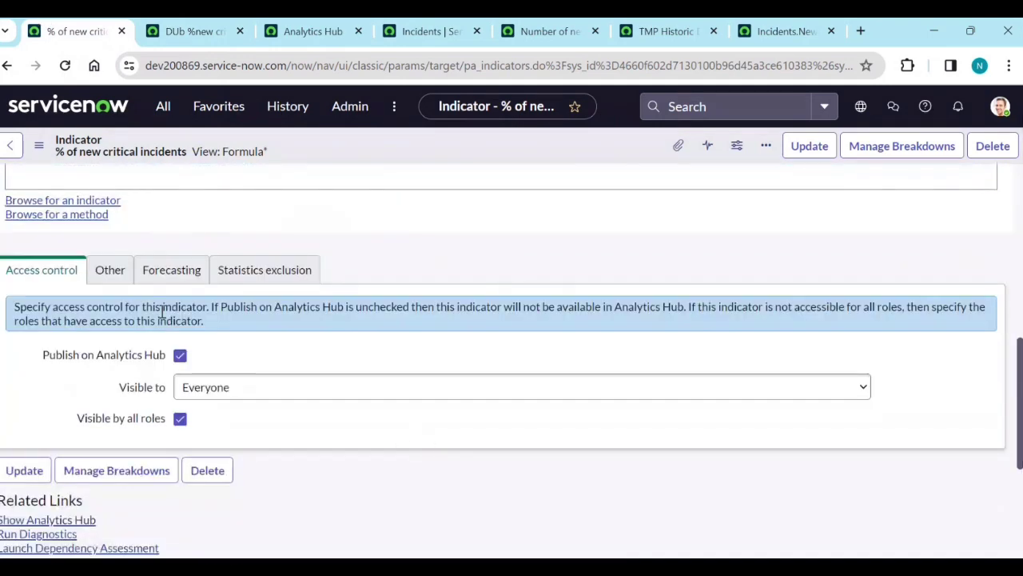
{"action": "scroll", "coordinate": [256, 388], "scroll_direction": "down", "scroll_amount": 1}
{"action": "scroll", "coordinate": [256, 387], "scroll_direction": "down", "scroll_amount": 2}
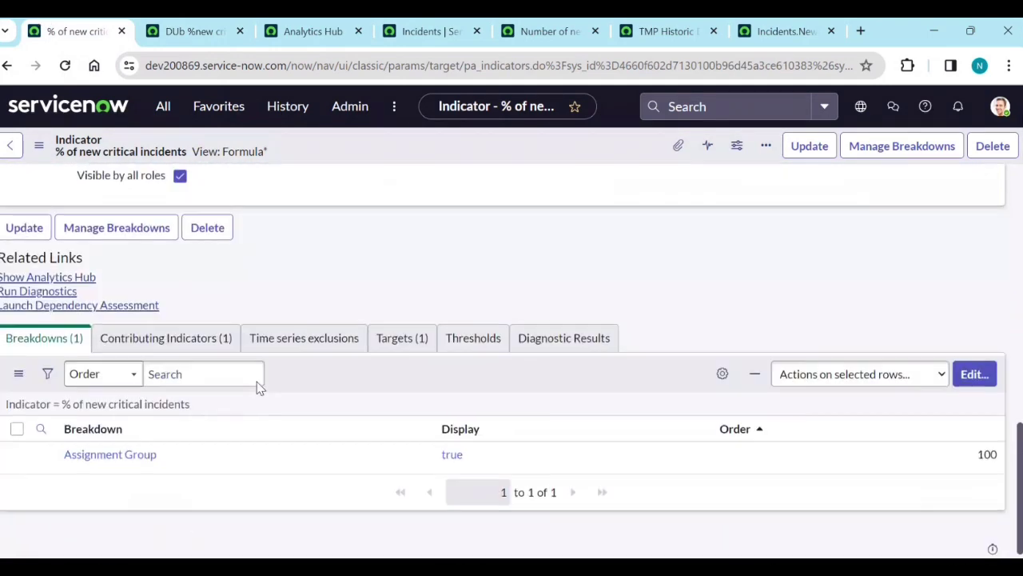
{"action": "left_click", "coordinate": [193, 343]}
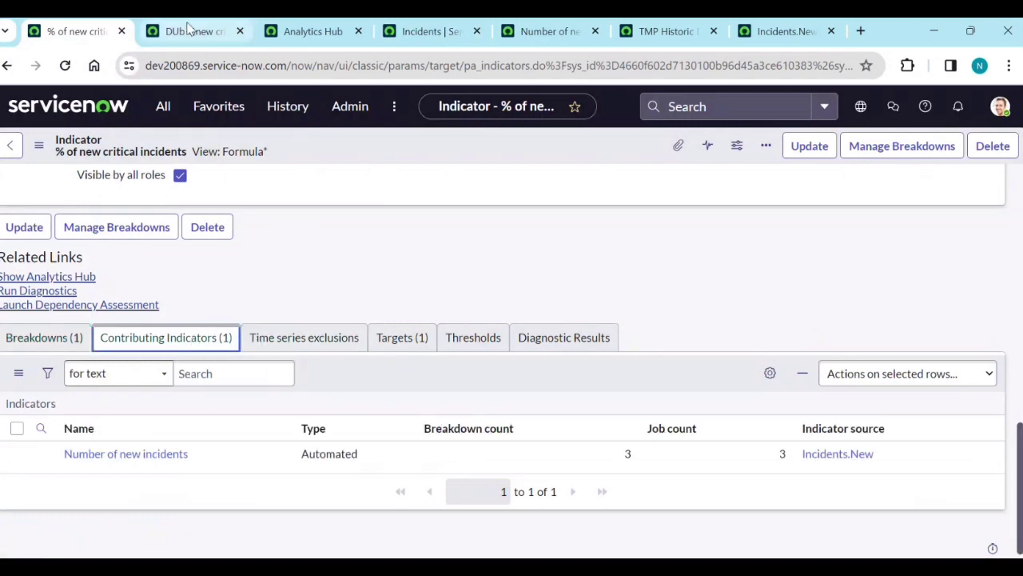
Step: Open the "Number of new incidents" indicator record and refresh its list of data collection jobs
{"action": "left_click", "coordinate": [188, 30]}
{"action": "left_click", "coordinate": [550, 30]}
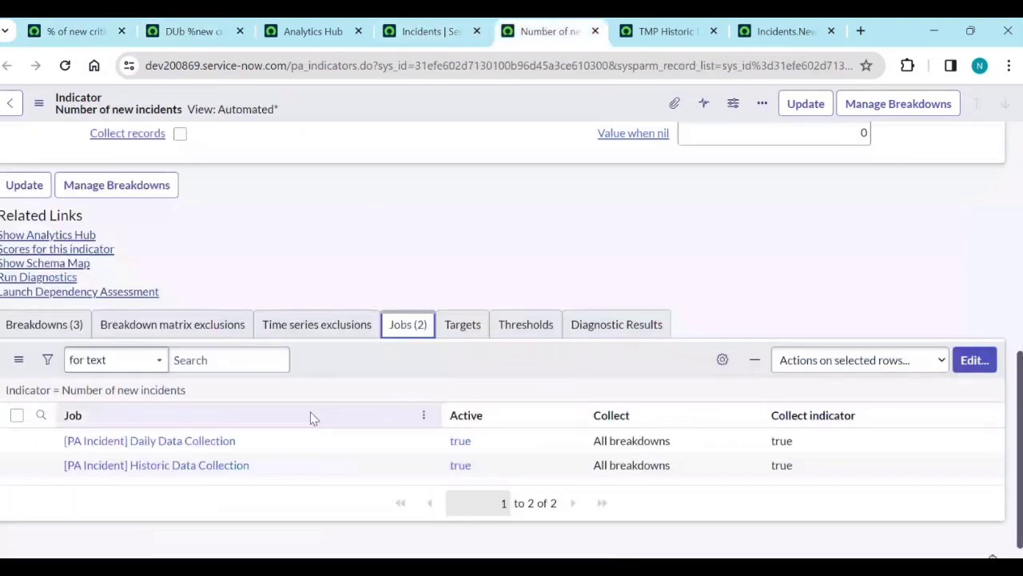
{"action": "scroll", "coordinate": [237, 312], "scroll_direction": "up", "scroll_amount": 6}
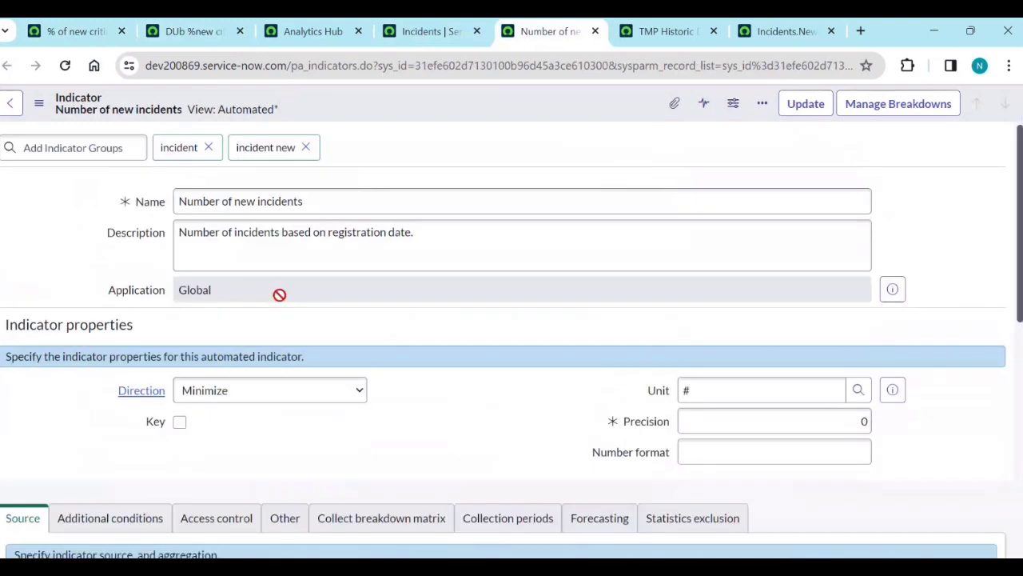
{"action": "scroll", "coordinate": [286, 336], "scroll_direction": "down", "scroll_amount": 3}
{"action": "scroll", "coordinate": [286, 336], "scroll_direction": "down", "scroll_amount": 3}
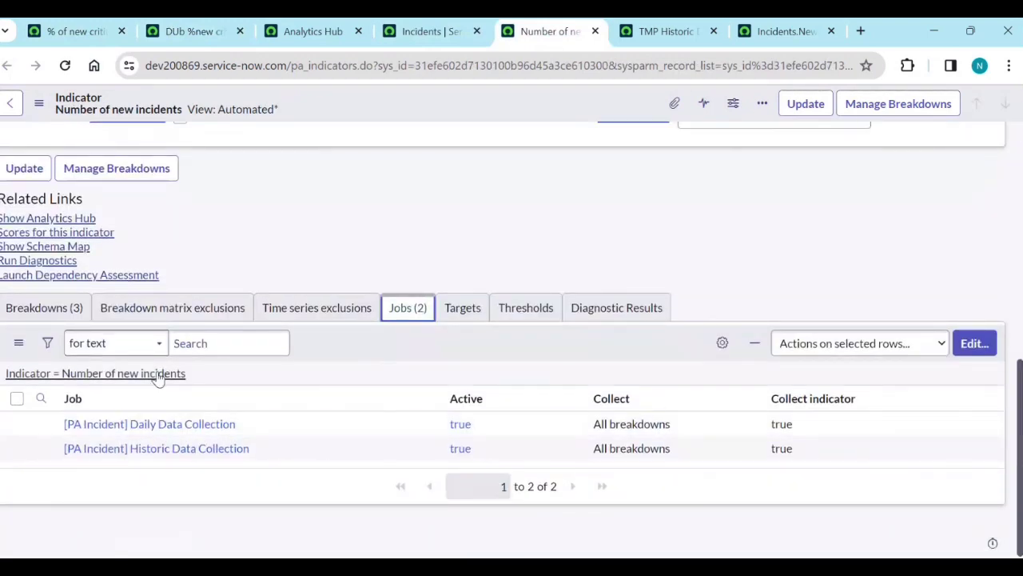
{"action": "left_click", "coordinate": [156, 373]}
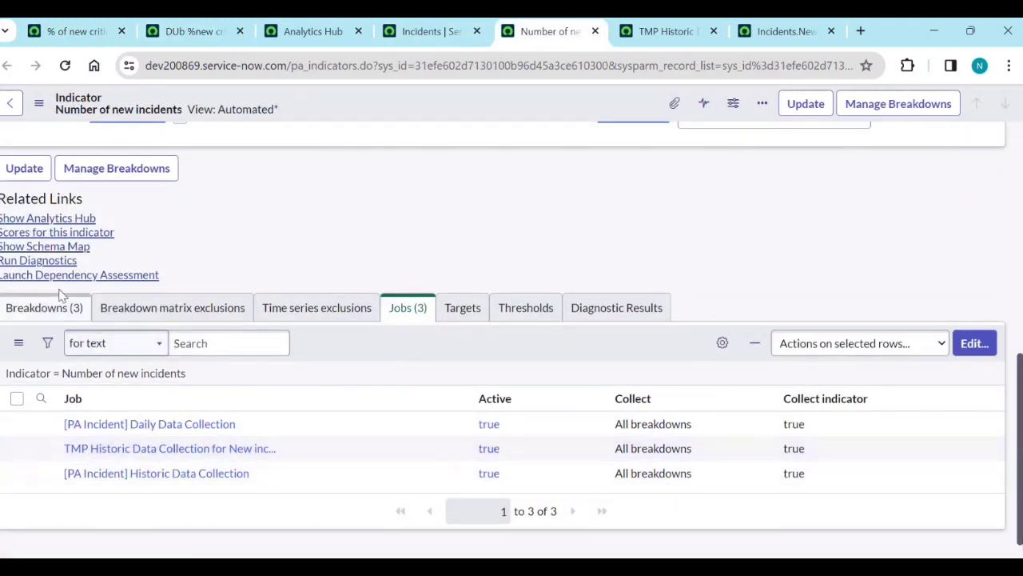
Step: Open "Number of new incidents" in Analytics Hub and inspect its October 2 and September 15 scores
{"action": "left_click", "coordinate": [55, 217]}
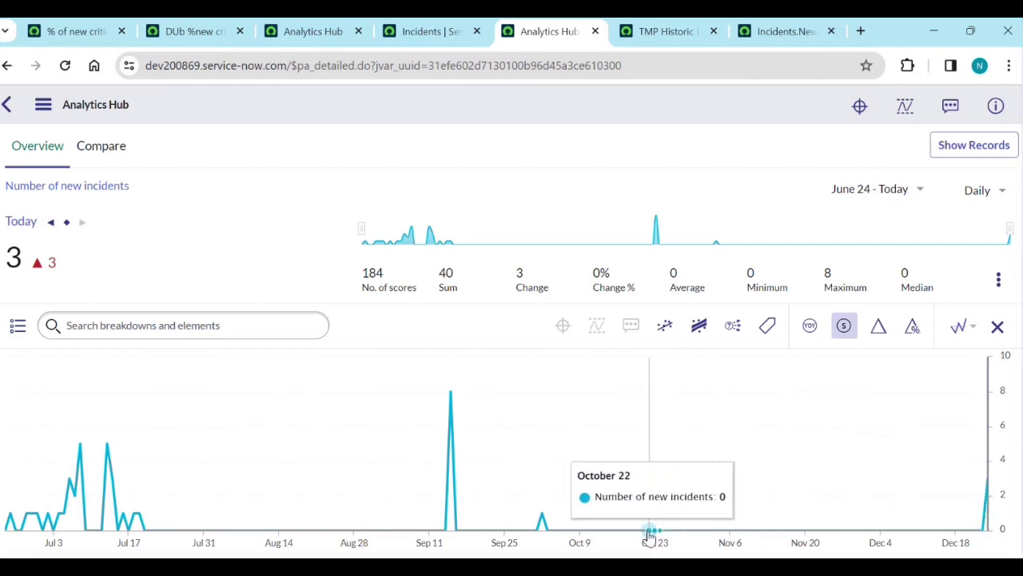
{"action": "left_click", "coordinate": [542, 519]}
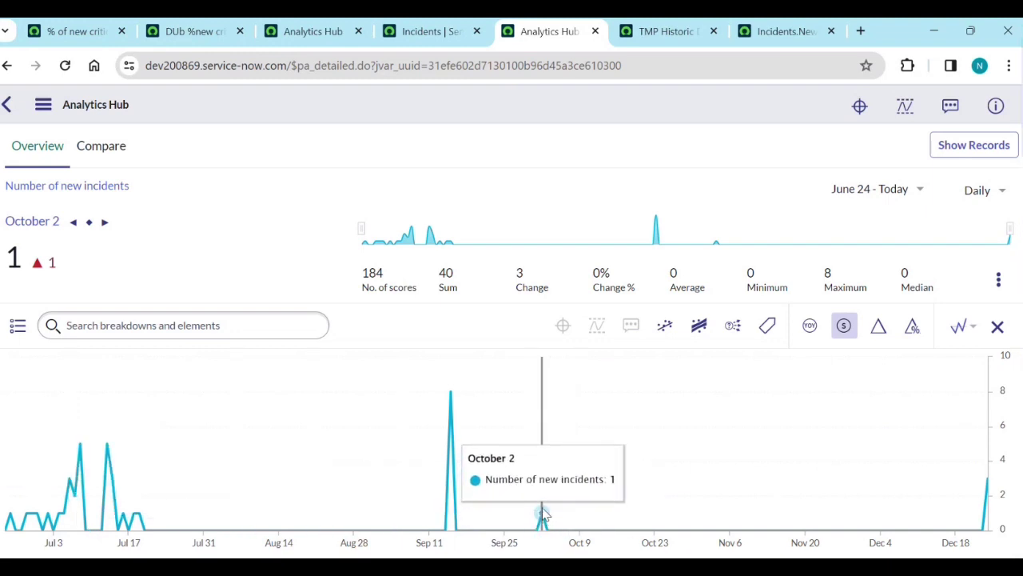
{"action": "left_click", "coordinate": [452, 397]}
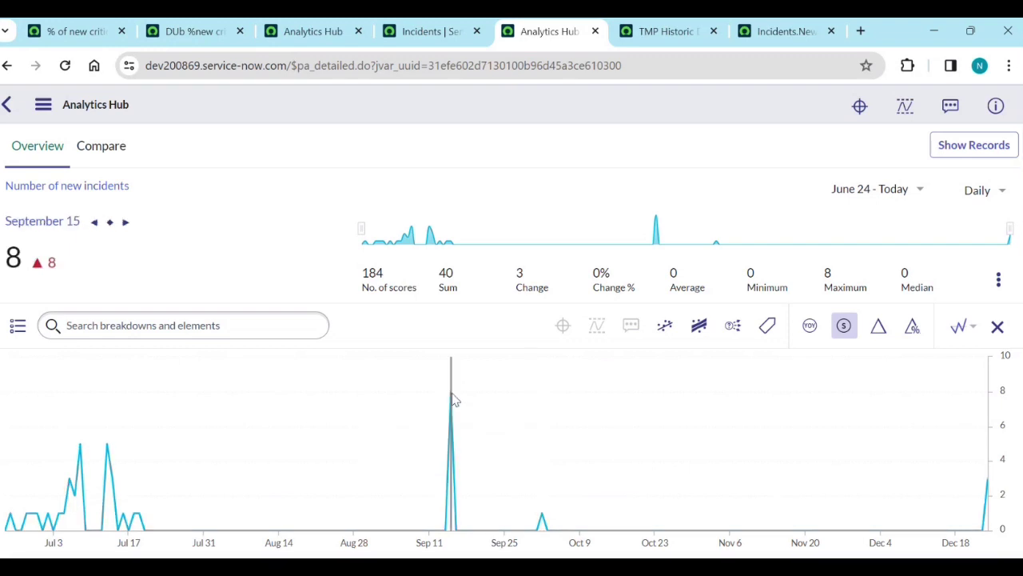
Step: Show the incident records behind the September 15 score and review their priorities
{"action": "left_click", "coordinate": [987, 149]}
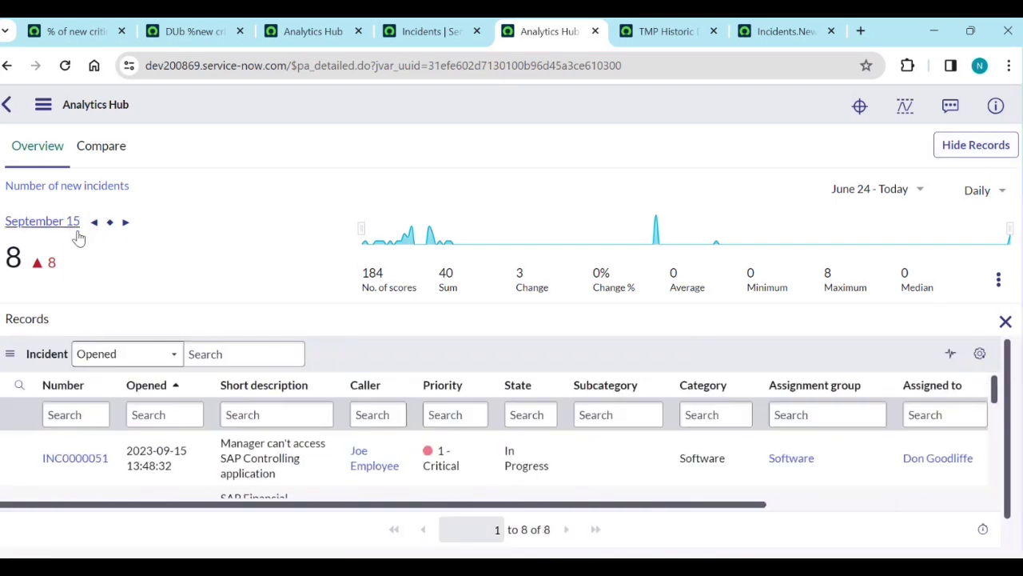
{"action": "scroll", "coordinate": [495, 472], "scroll_direction": "down", "scroll_amount": 6}
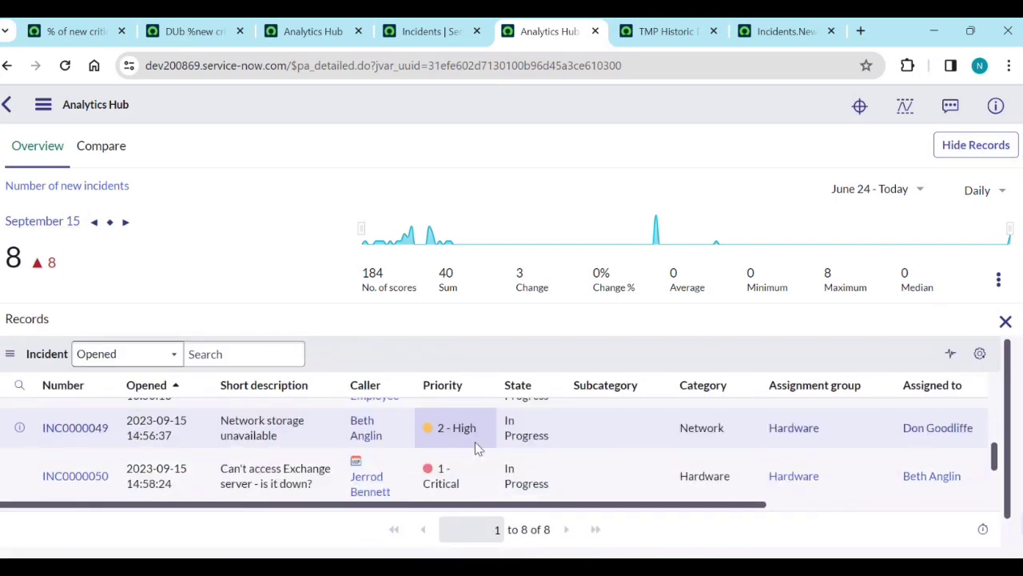
{"action": "scroll", "coordinate": [479, 468], "scroll_direction": "down", "scroll_amount": 1}
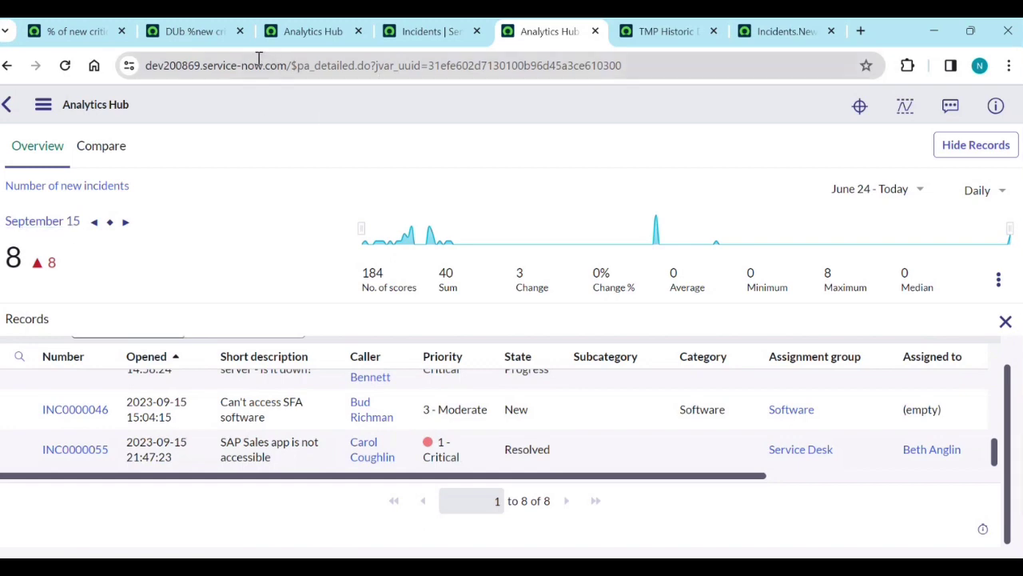
Step: Open "% of new critical incidents" in Analytics Hub and select its September 15 score for comparison
{"action": "left_click", "coordinate": [89, 31]}
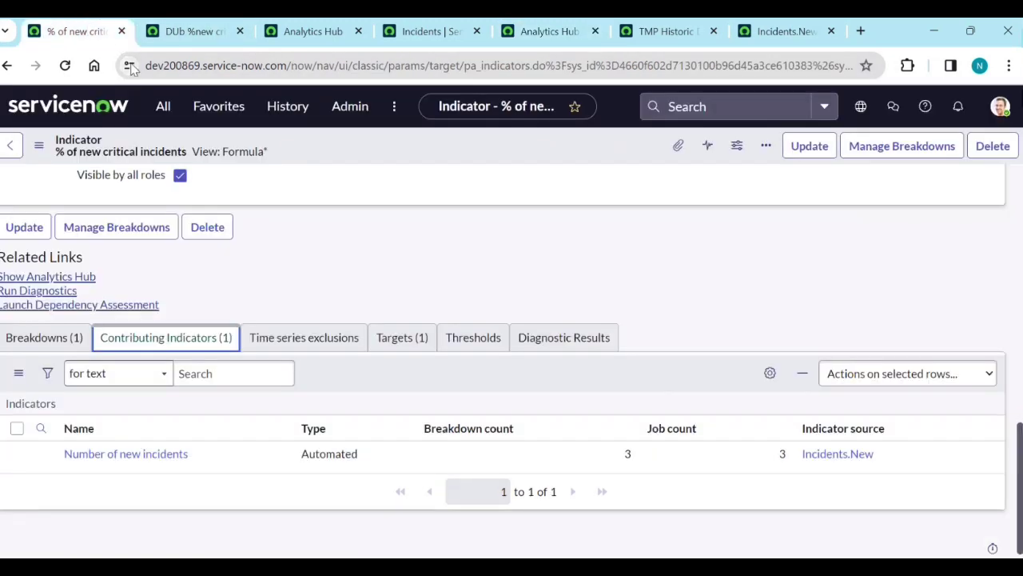
{"action": "left_click", "coordinate": [435, 30]}
{"action": "left_click", "coordinate": [532, 34]}
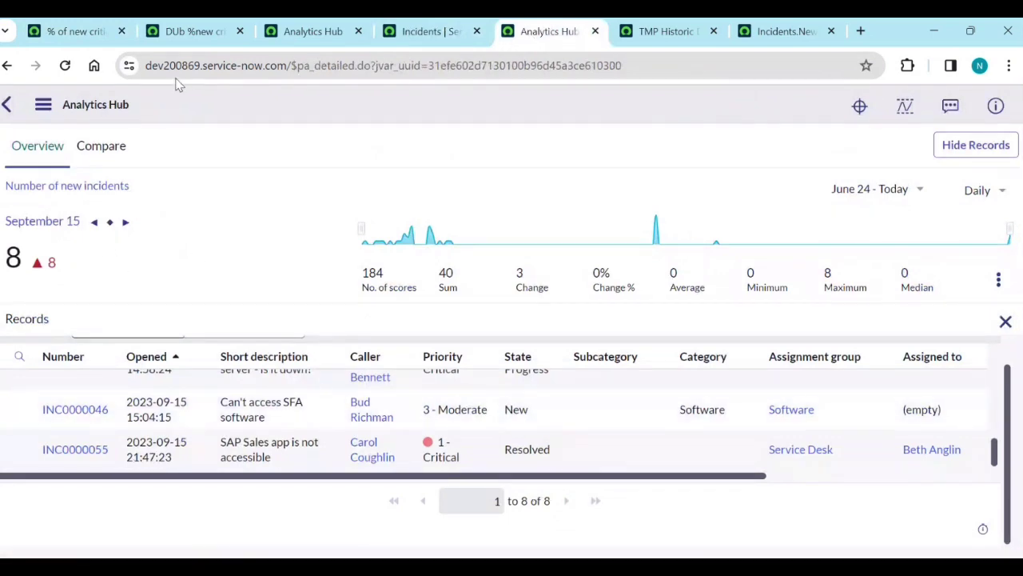
{"action": "left_click", "coordinate": [88, 39]}
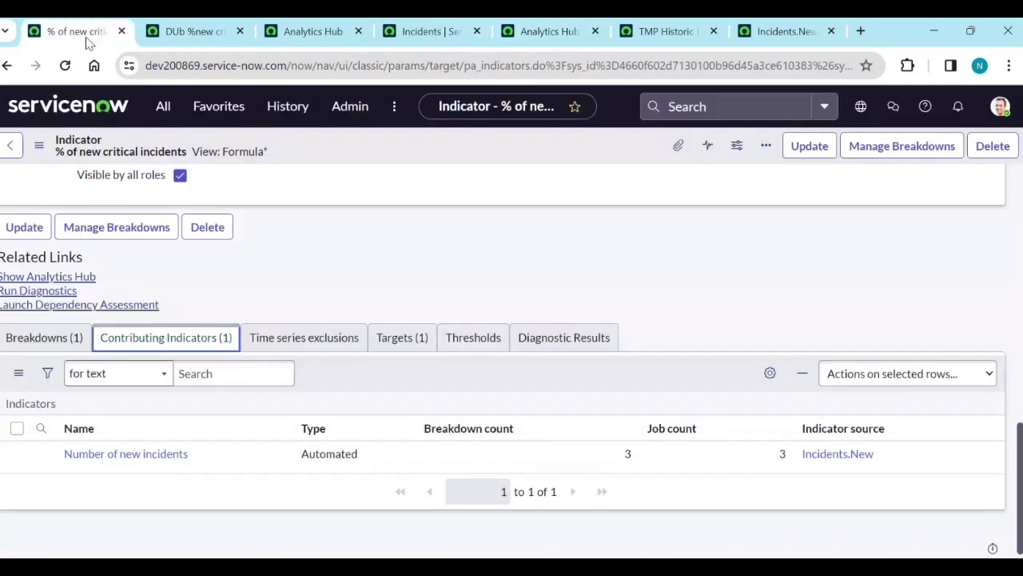
{"action": "left_click", "coordinate": [71, 280]}
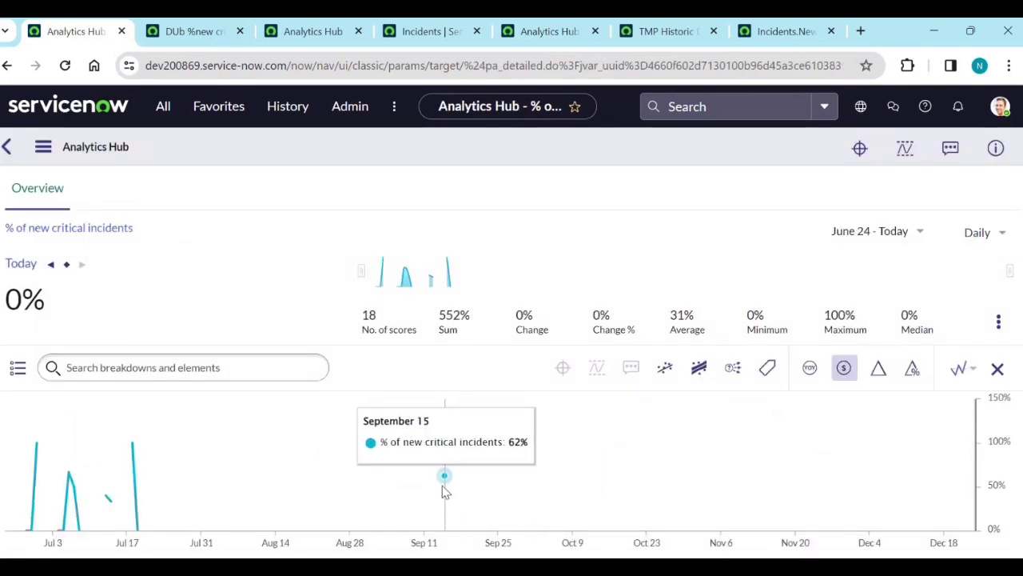
{"action": "left_click", "coordinate": [445, 485]}
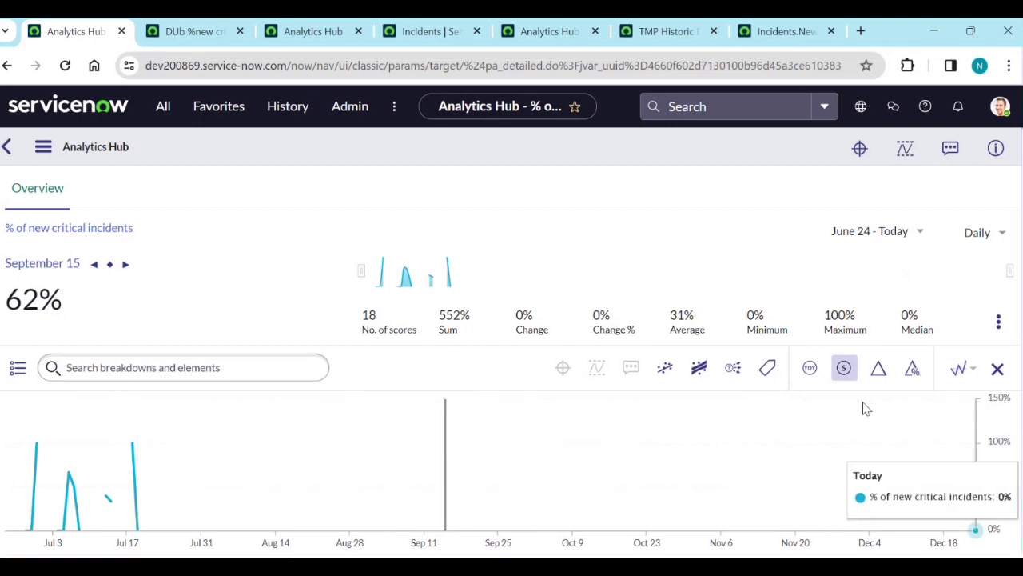
Step: Display the confidence and prediction bands, the forecast and the data labels on the score chart, leaving the trend line hidden
{"action": "left_click", "coordinate": [657, 370]}
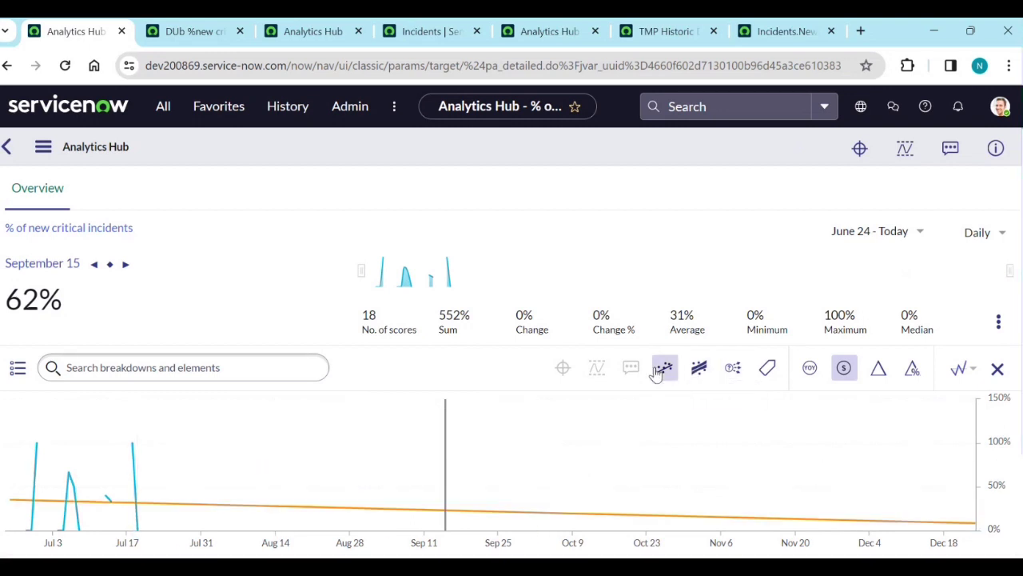
{"action": "left_click", "coordinate": [694, 372]}
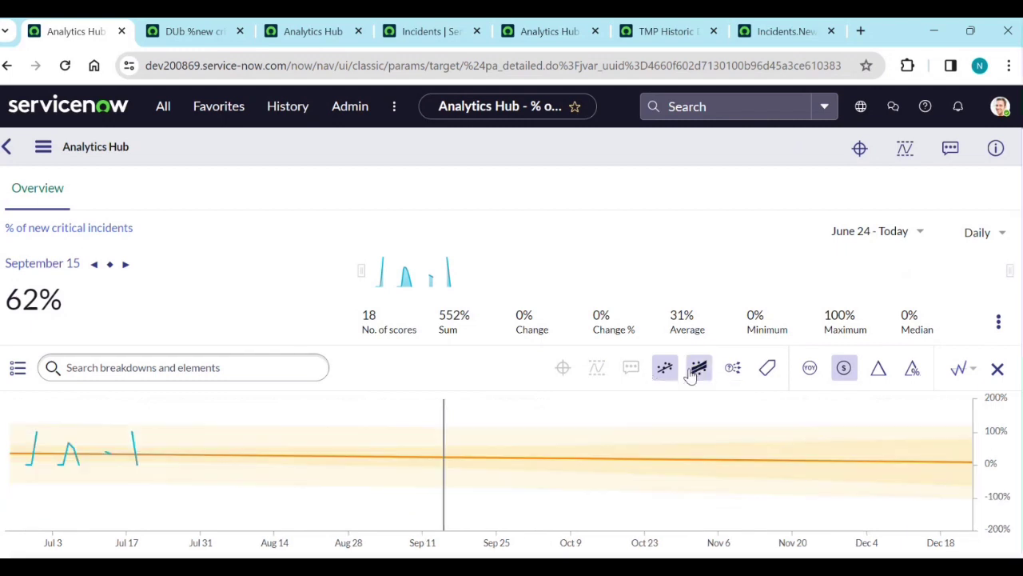
{"action": "left_click", "coordinate": [662, 382]}
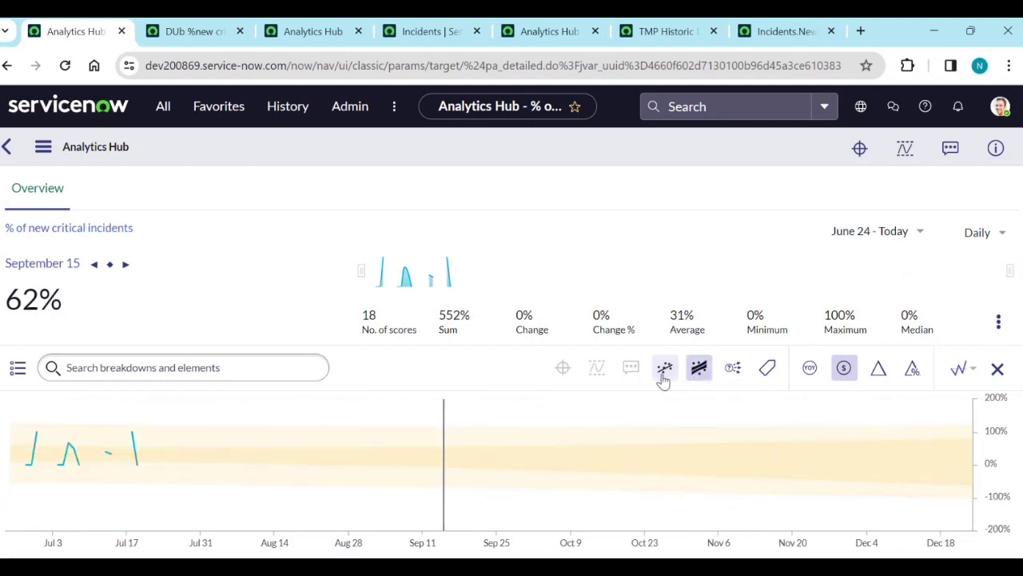
{"action": "left_click", "coordinate": [735, 377]}
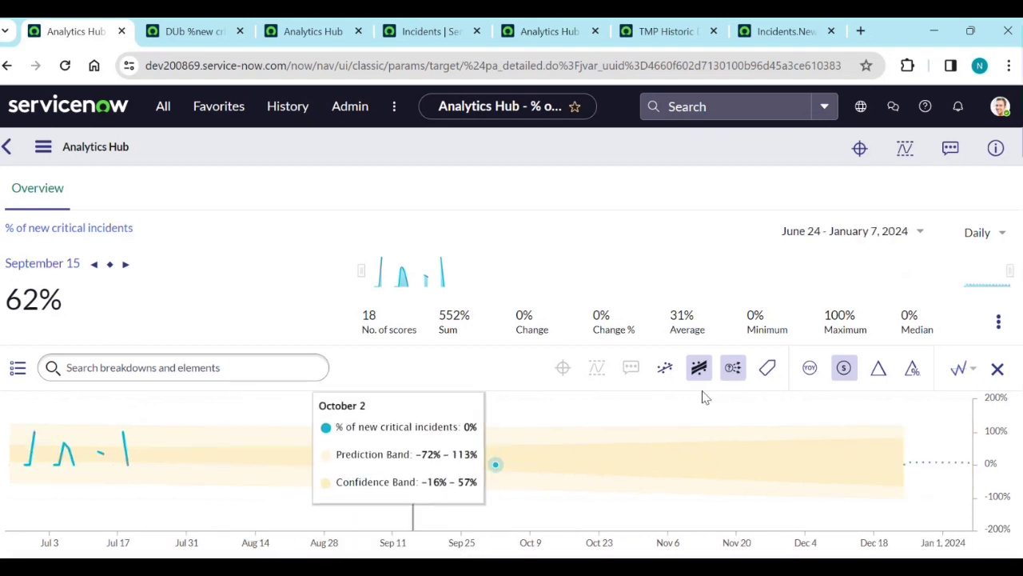
{"action": "left_click", "coordinate": [766, 383]}
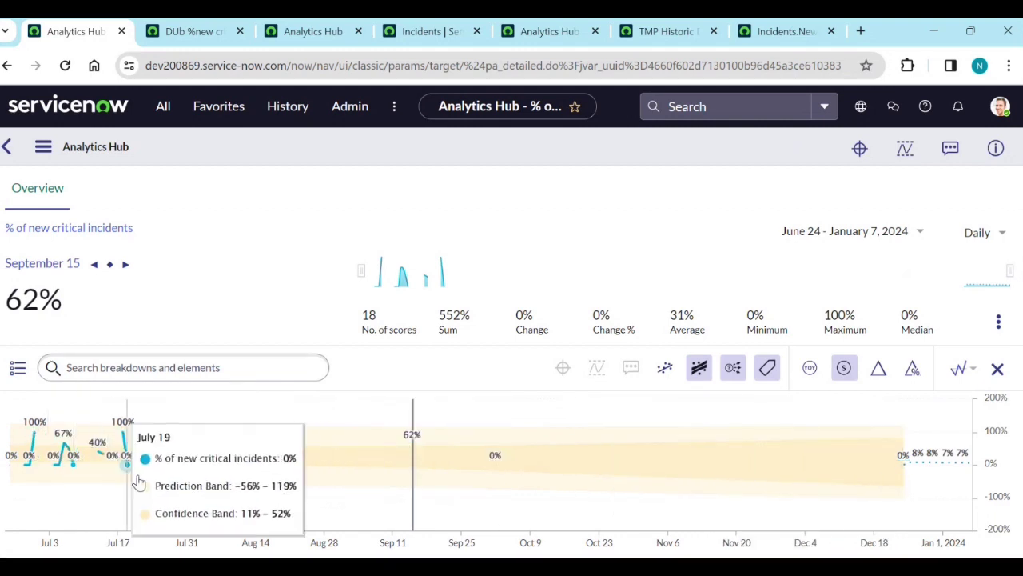
Step: Expand the Assignment Group breakdown of "% of new critical incidents" and examine the scores for the Hardware element
{"action": "left_click", "coordinate": [17, 367]}
{"action": "left_click", "coordinate": [152, 422]}
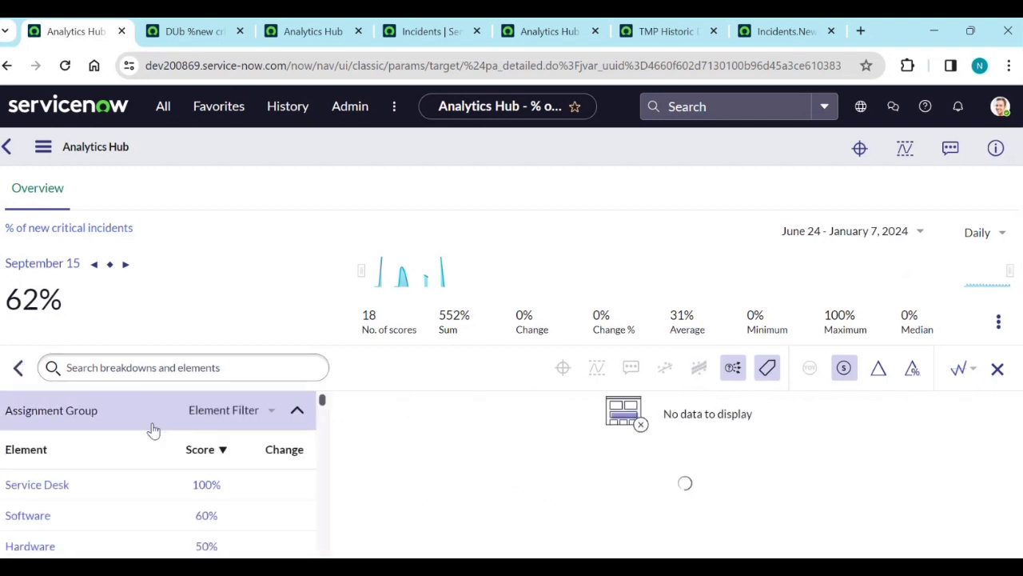
{"action": "scroll", "coordinate": [165, 479], "scroll_direction": "down", "scroll_amount": 1}
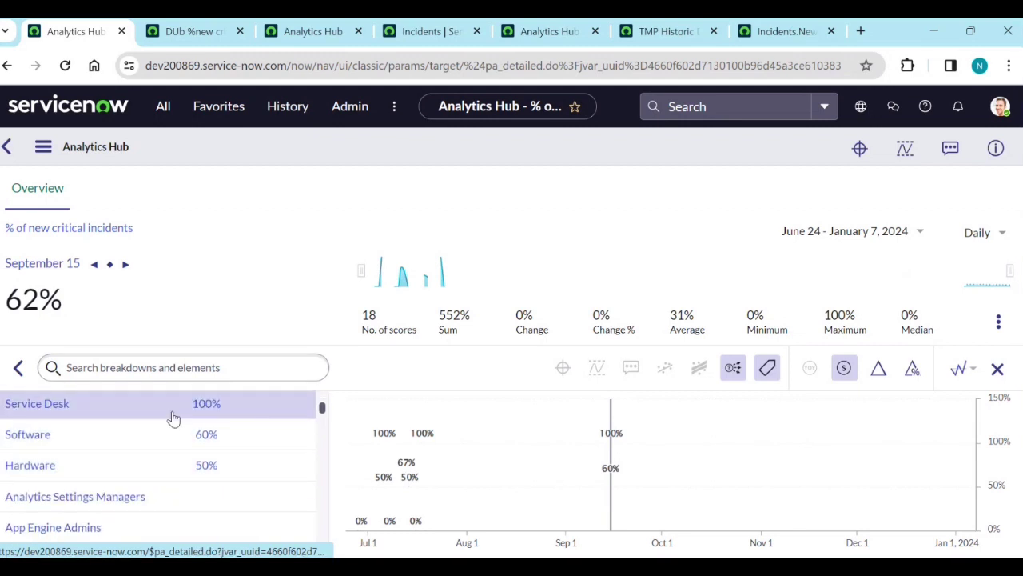
{"action": "left_click", "coordinate": [154, 469]}
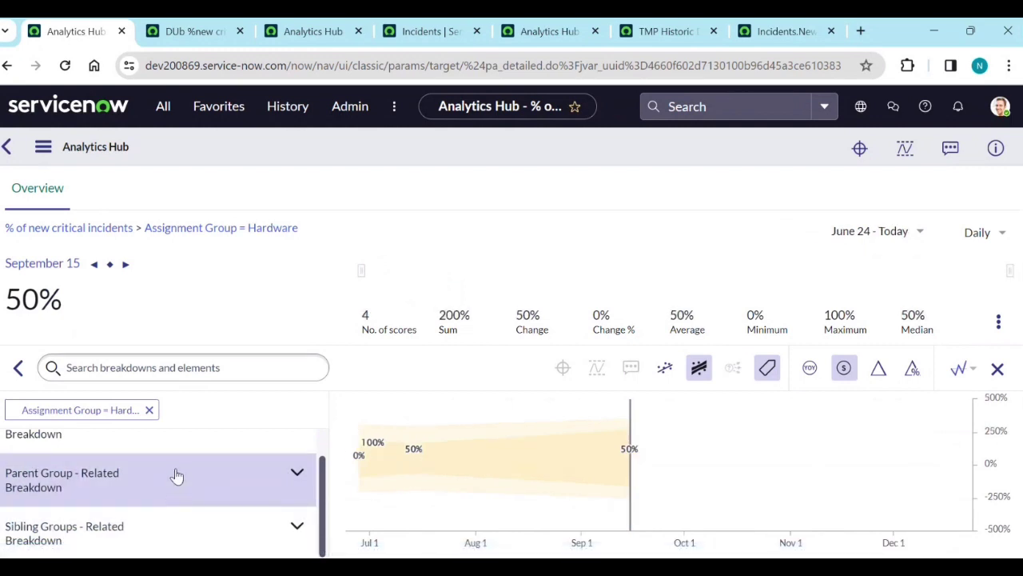
{"action": "scroll", "coordinate": [177, 477], "scroll_direction": "up", "scroll_amount": 1}
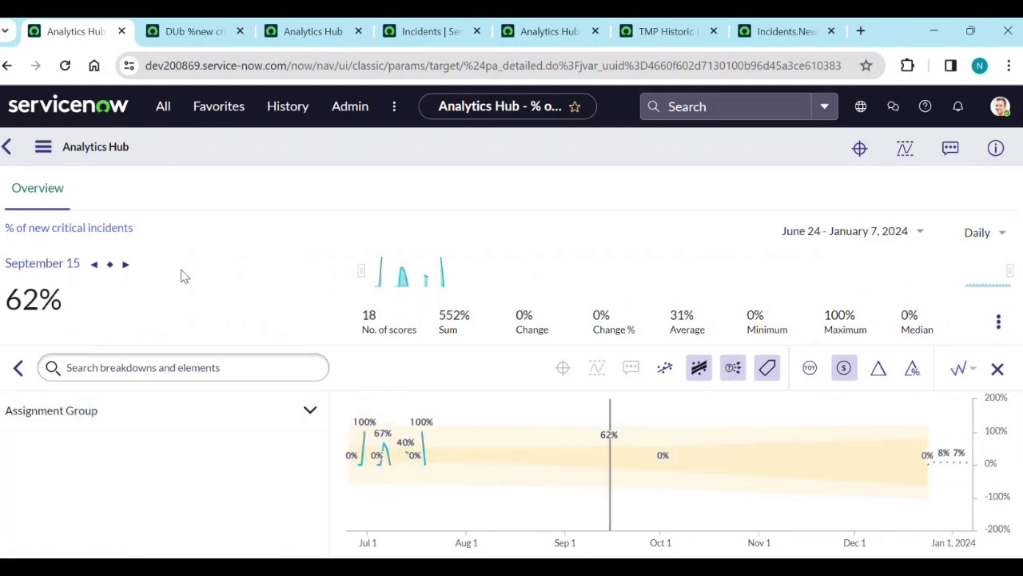
Step: Review the formula of the "DUb %new critical incidents" indicator and open its scores in Analytics Hub
{"action": "left_click", "coordinate": [182, 32]}
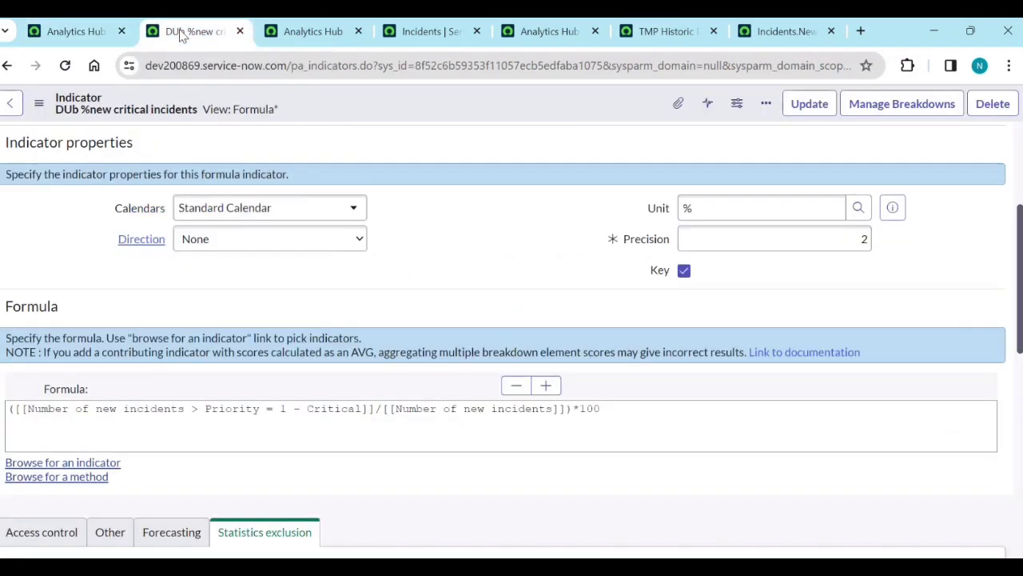
{"action": "scroll", "coordinate": [377, 389], "scroll_direction": "down", "scroll_amount": 2}
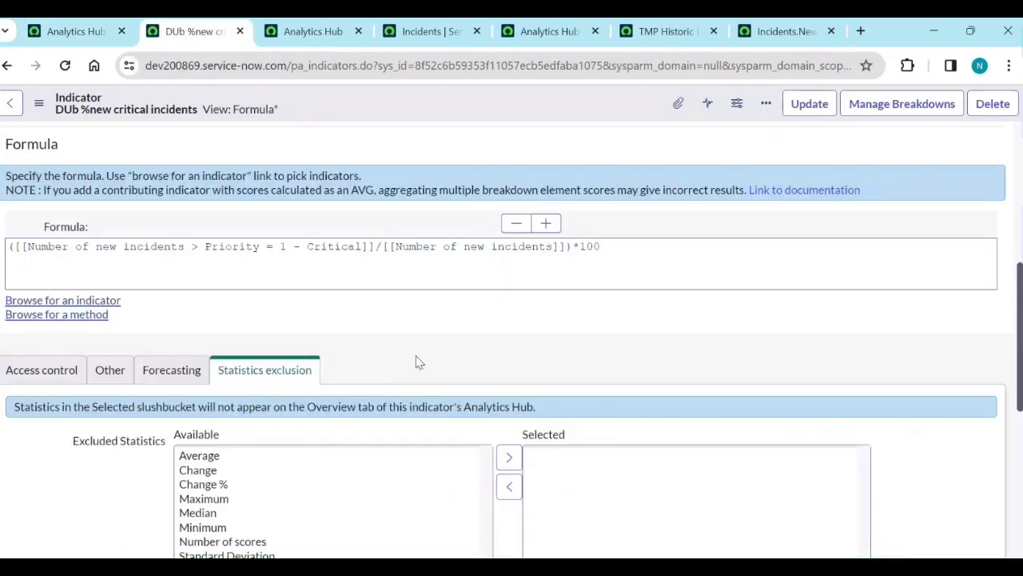
{"action": "scroll", "coordinate": [107, 288], "scroll_direction": "up", "scroll_amount": 5}
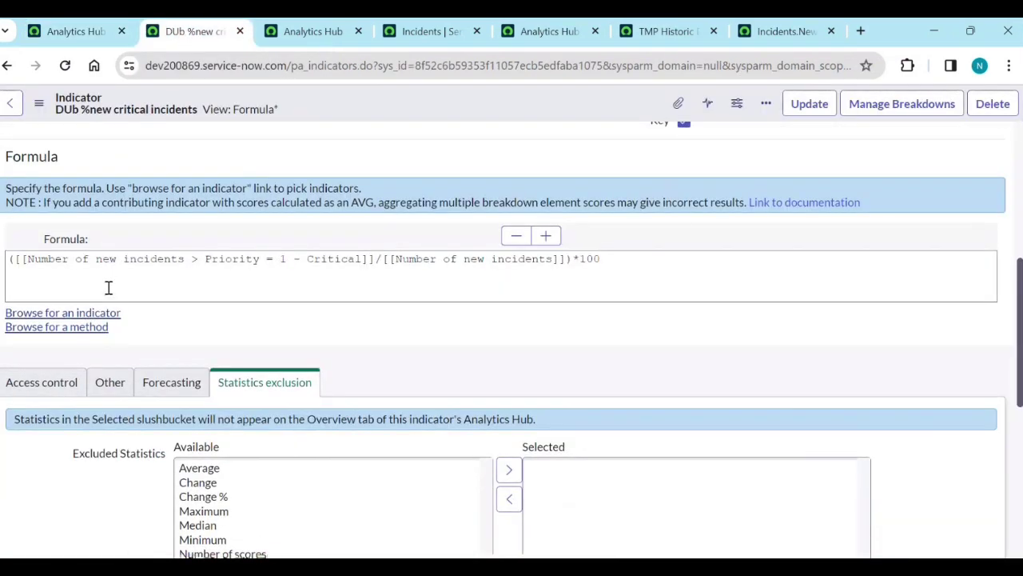
{"action": "scroll", "coordinate": [216, 296], "scroll_direction": "down", "scroll_amount": 4}
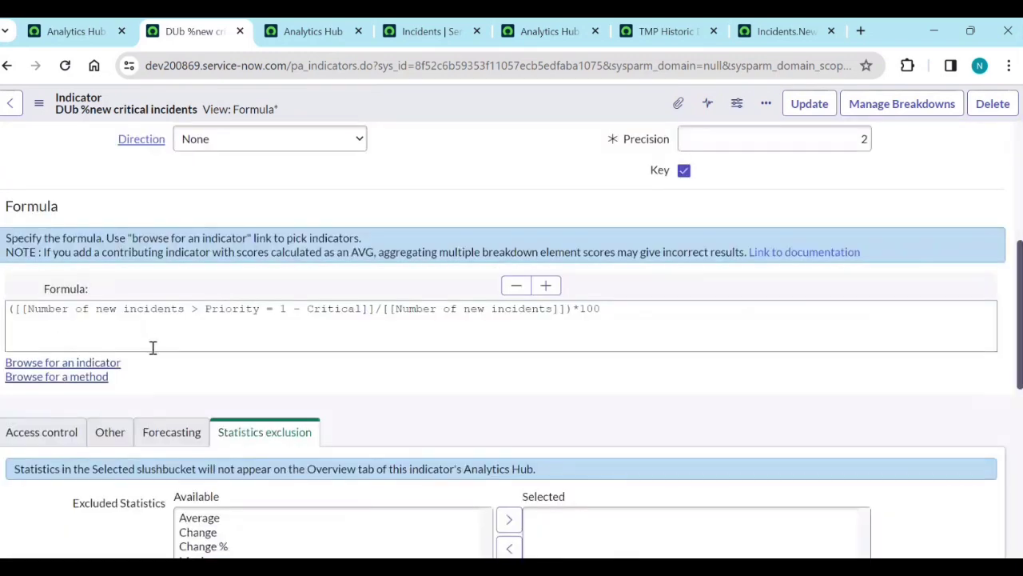
{"action": "scroll", "coordinate": [153, 347], "scroll_direction": "down", "scroll_amount": 4}
{"action": "left_click", "coordinate": [60, 415]}
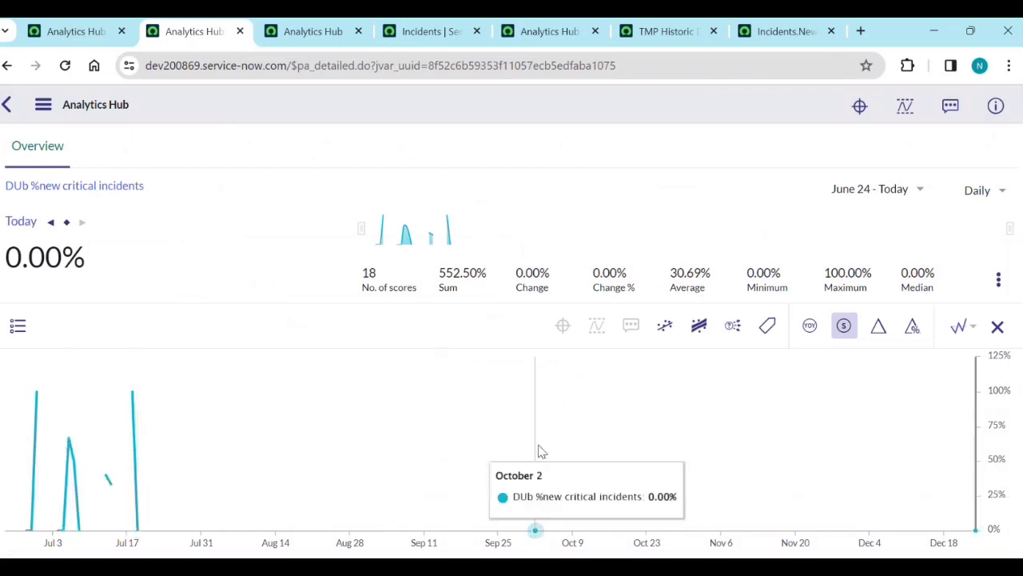
Step: Check the breakdowns configured for "DUb %new critical incidents" and return to its indicator form
{"action": "left_click", "coordinate": [13, 329]}
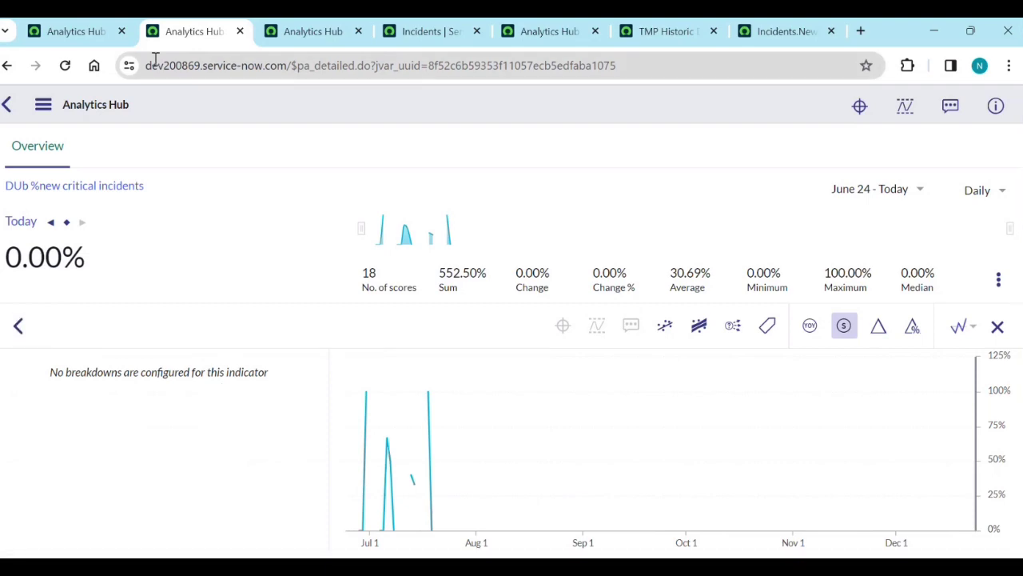
{"action": "left_click", "coordinate": [7, 65]}
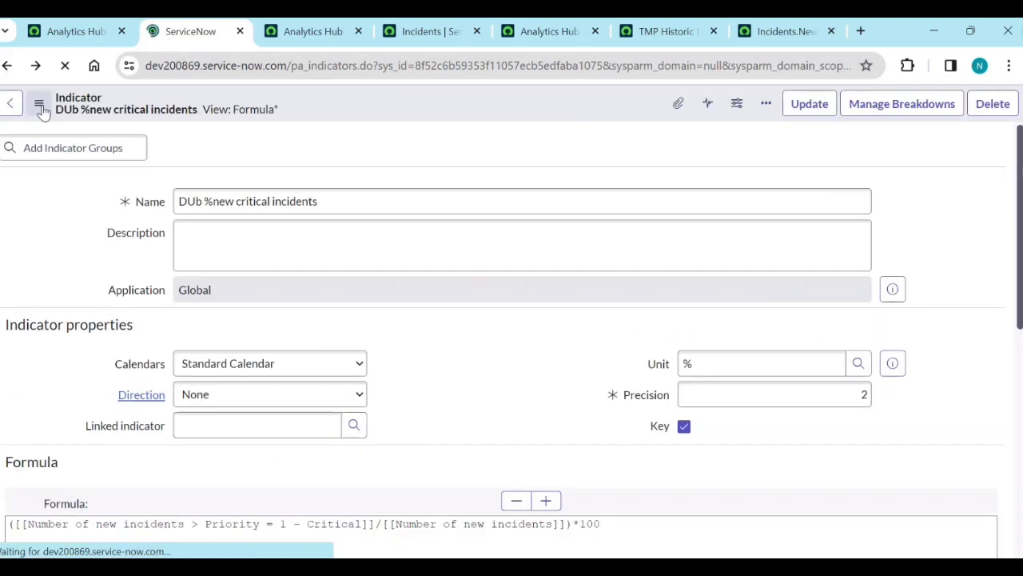
Step: Add the Incident.Priority breakdown to the "DUb %new critical incidents" indicator and save the breakdown list
{"action": "scroll", "coordinate": [94, 318], "scroll_direction": "down", "scroll_amount": 10}
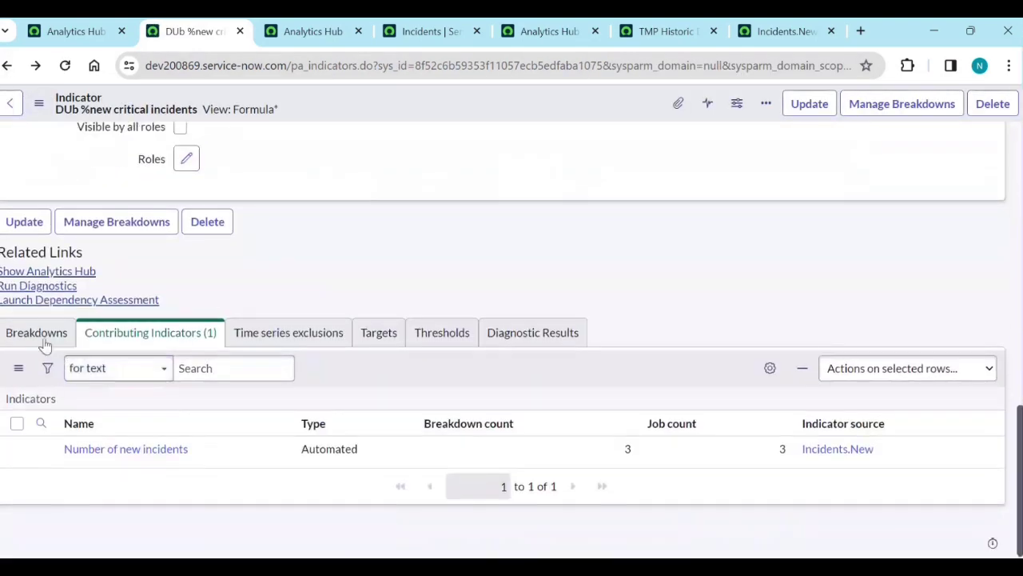
{"action": "left_click", "coordinate": [41, 335]}
{"action": "left_click", "coordinate": [969, 374]}
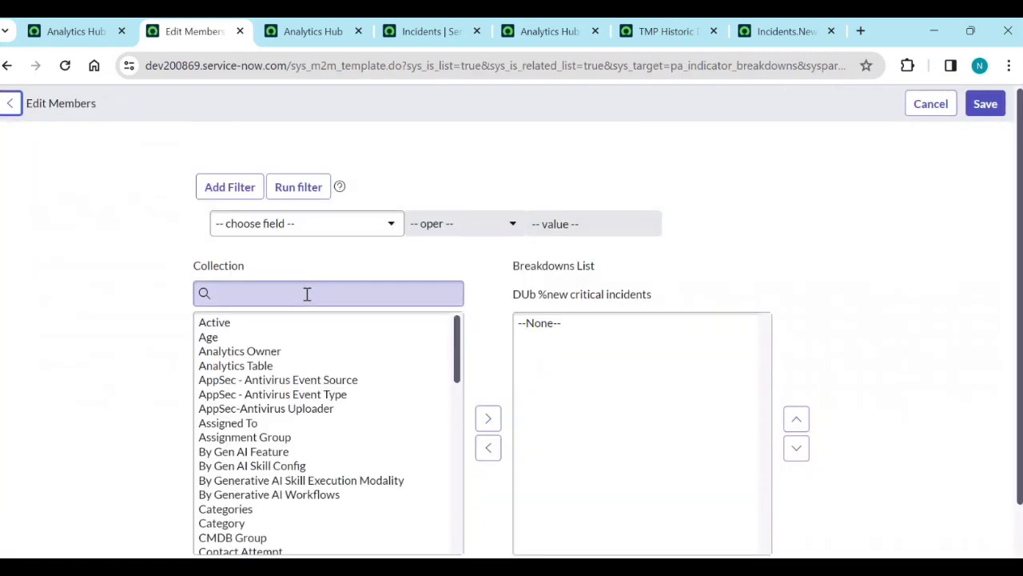
{"action": "left_click", "coordinate": [307, 293]}
{"action": "type", "text": "p"}
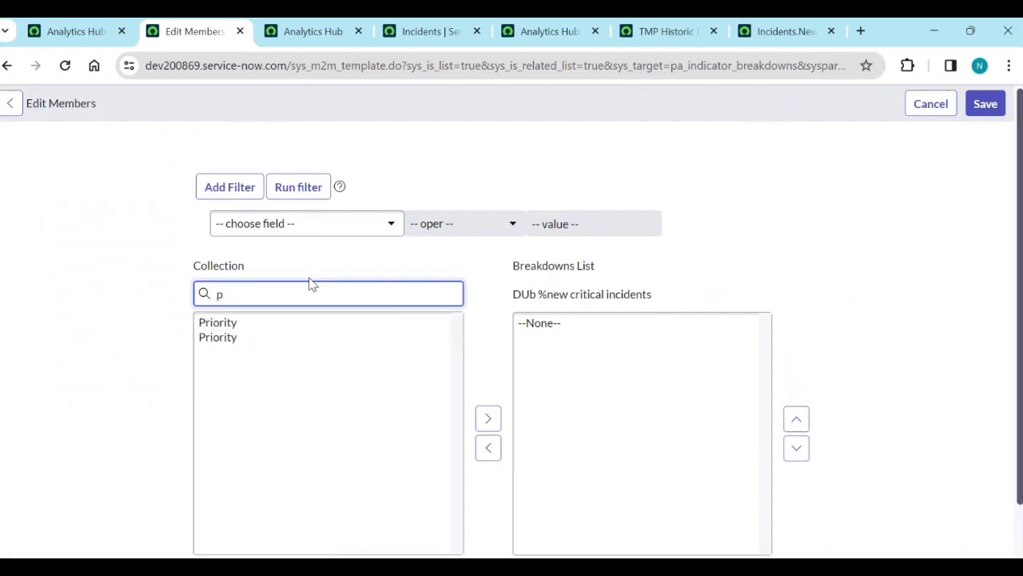
{"action": "type", "text": "rinc"}
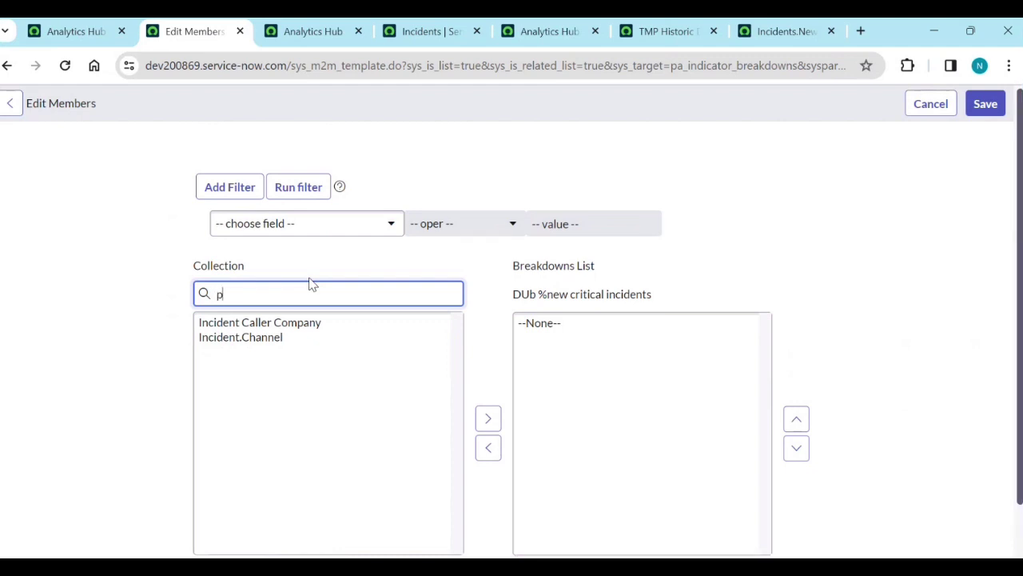
{"action": "left_click", "coordinate": [240, 324]}
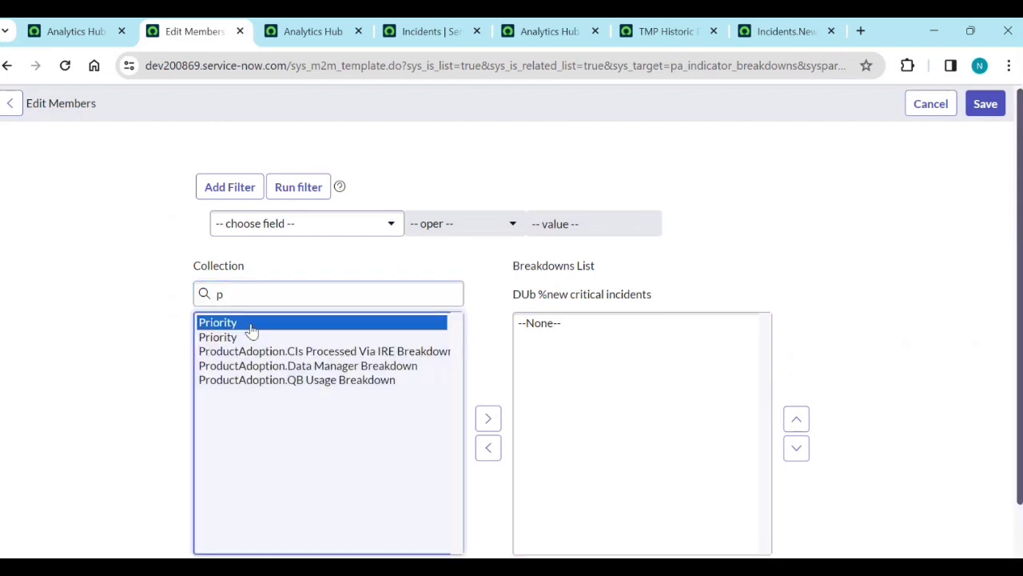
{"action": "scroll", "coordinate": [150, 415], "scroll_direction": "down", "scroll_amount": 1}
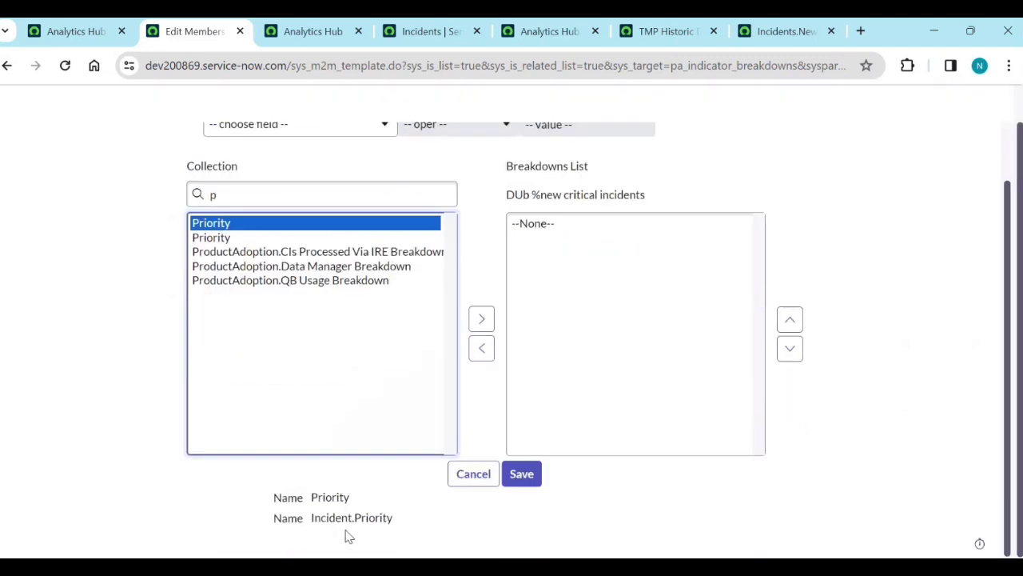
{"action": "left_click", "coordinate": [481, 318]}
{"action": "left_click", "coordinate": [521, 473]}
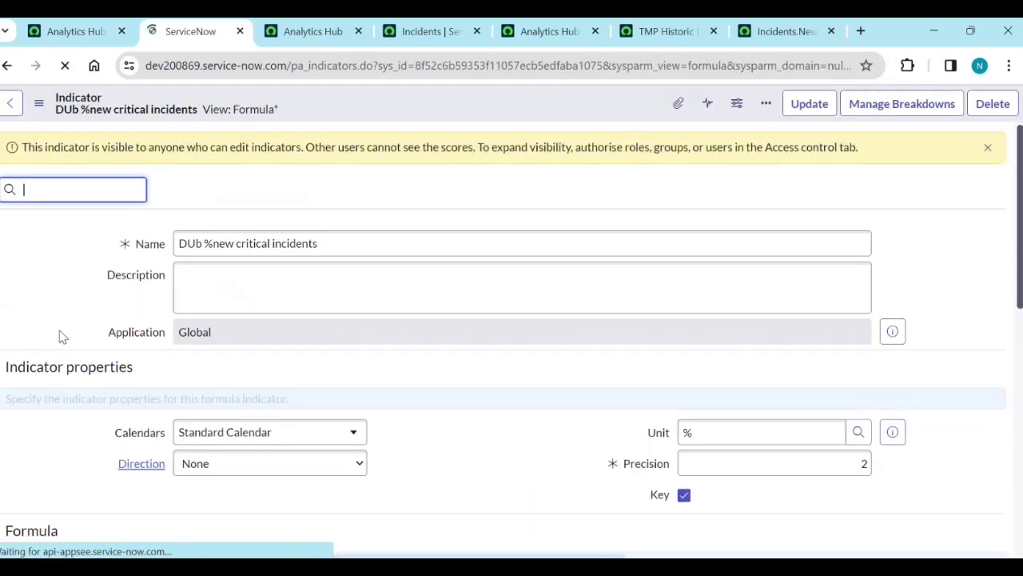
Step: Open the indicator's scores in Analytics Hub and examine the scores of the Priority breakdown elements
{"action": "scroll", "coordinate": [61, 372], "scroll_direction": "down", "scroll_amount": 6}
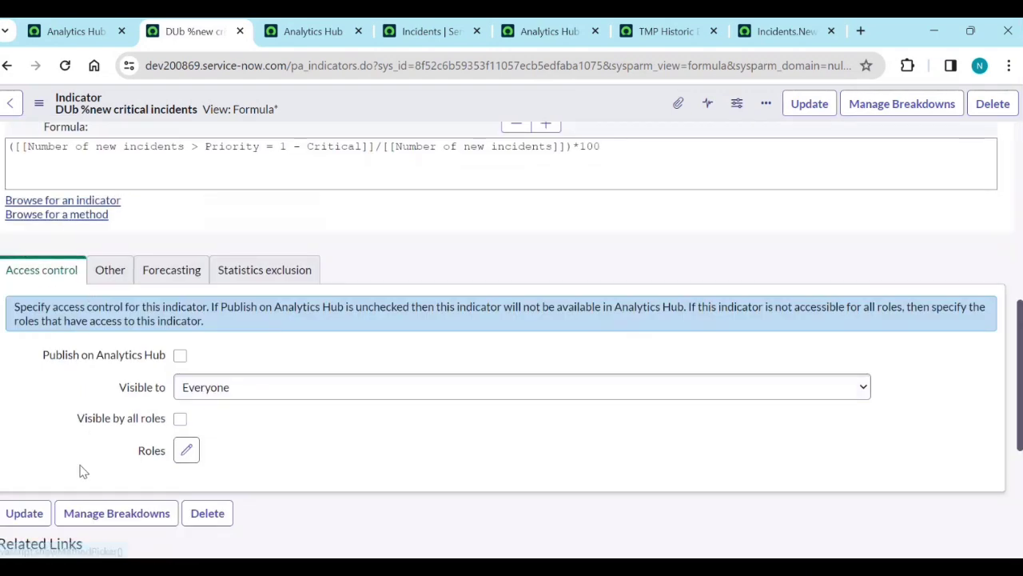
{"action": "scroll", "coordinate": [80, 468], "scroll_direction": "down", "scroll_amount": 2}
{"action": "left_click", "coordinate": [64, 401]}
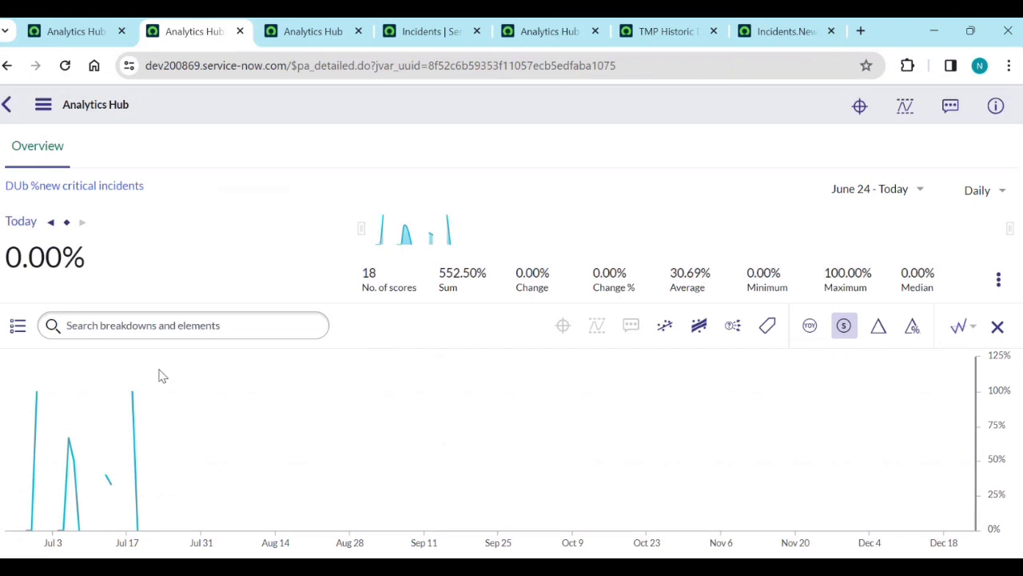
{"action": "left_click", "coordinate": [17, 325]}
{"action": "left_click", "coordinate": [64, 370]}
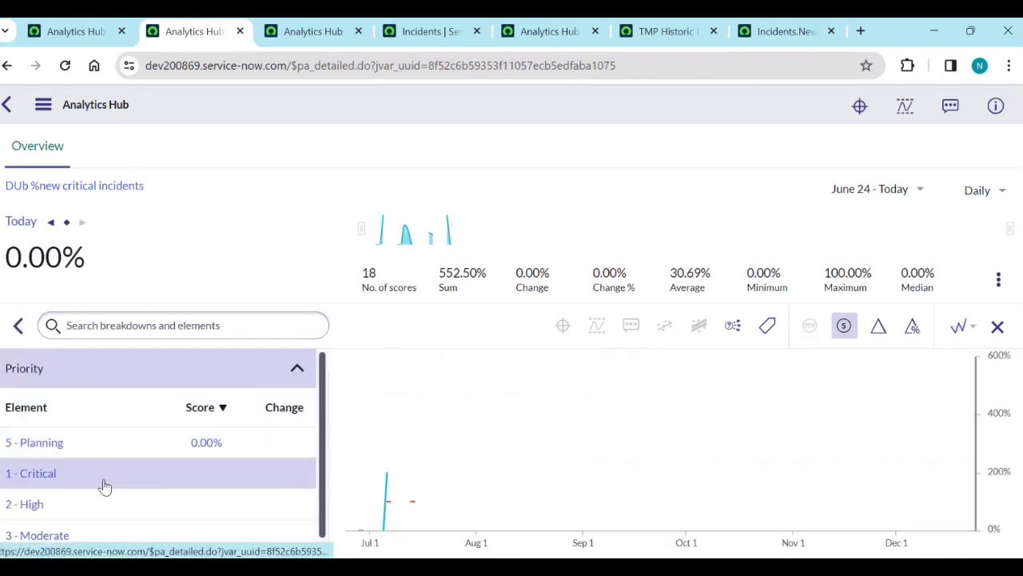
{"action": "scroll", "coordinate": [104, 501], "scroll_direction": "down", "scroll_amount": 1}
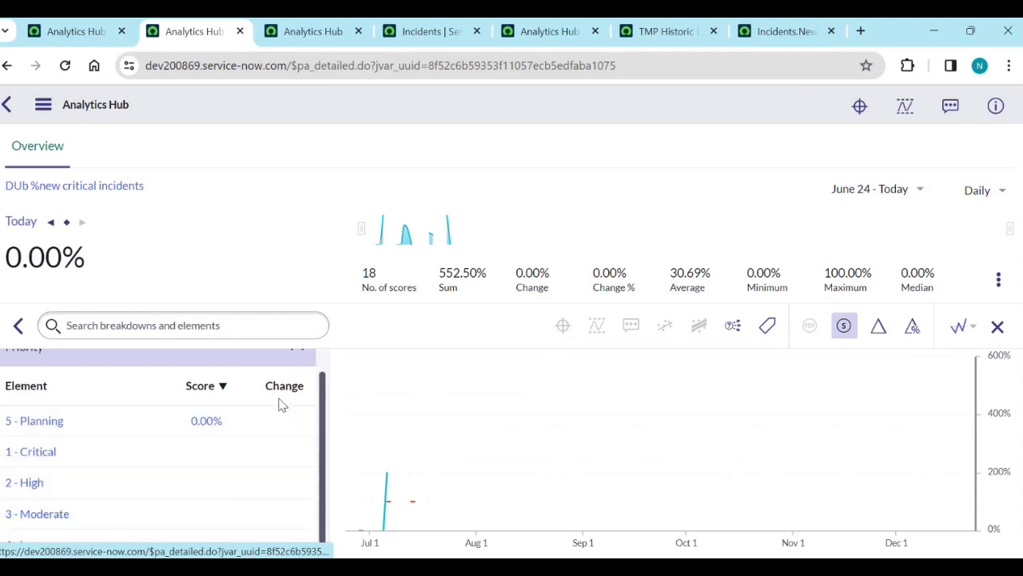
{"action": "scroll", "coordinate": [283, 424], "scroll_direction": "up", "scroll_amount": 1}
{"action": "left_click", "coordinate": [295, 369]}
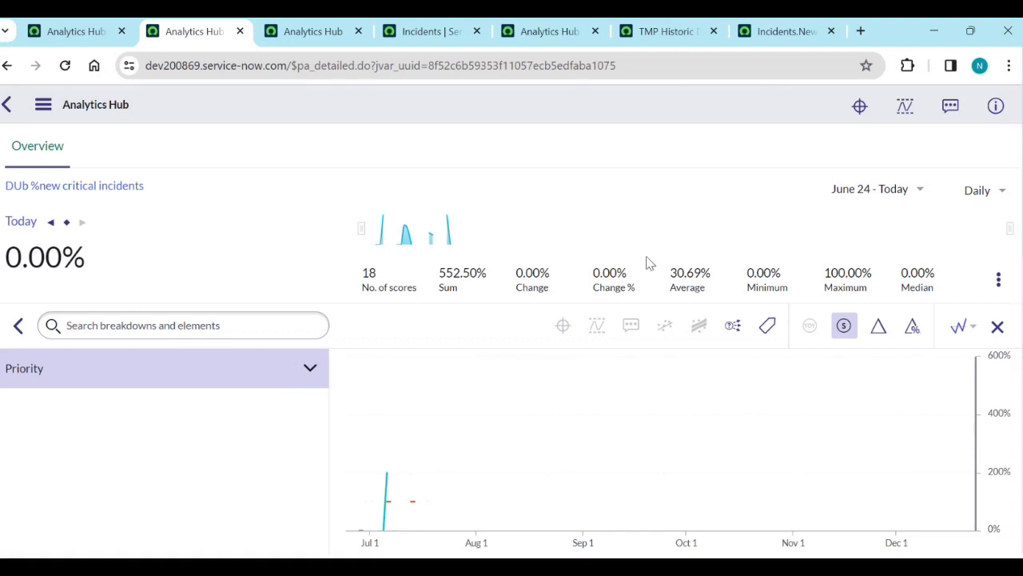
Step: Return to the "DUb %new critical incidents" indicator form and review its formula and breakdown list
{"action": "left_click", "coordinate": [43, 105]}
{"action": "left_click", "coordinate": [50, 144]}
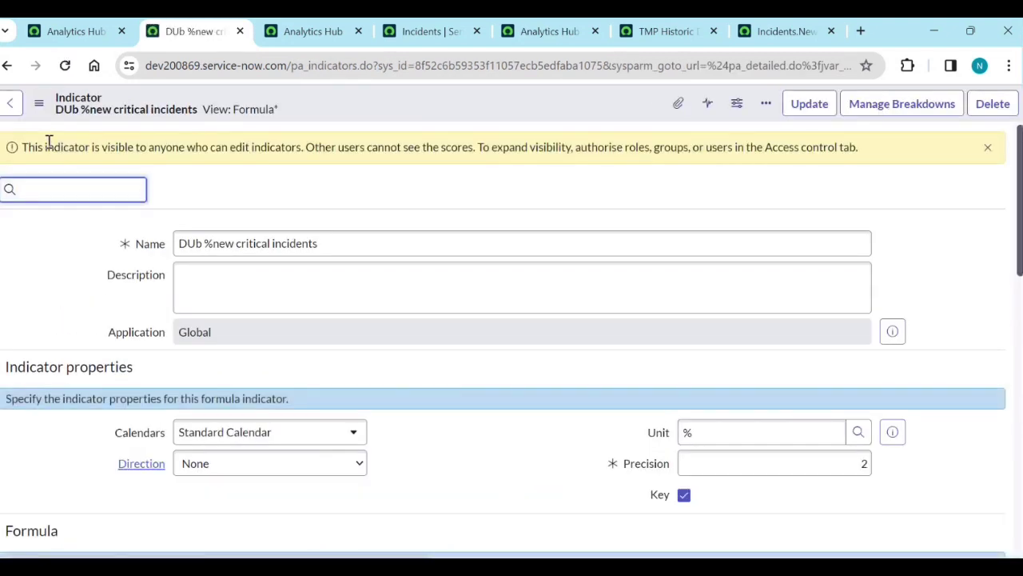
{"action": "scroll", "coordinate": [61, 308], "scroll_direction": "down", "scroll_amount": 5}
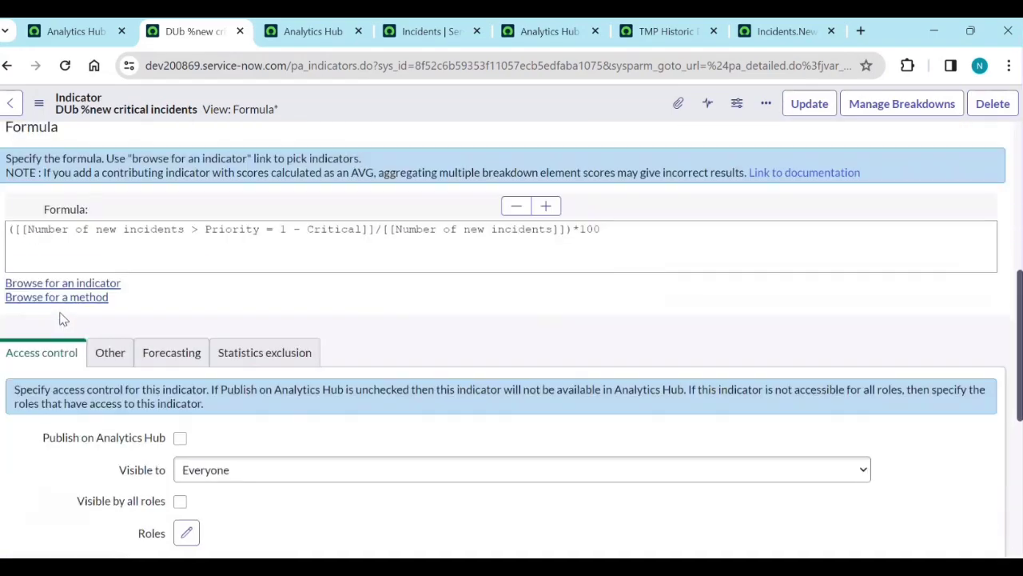
{"action": "left_click", "coordinate": [274, 254]}
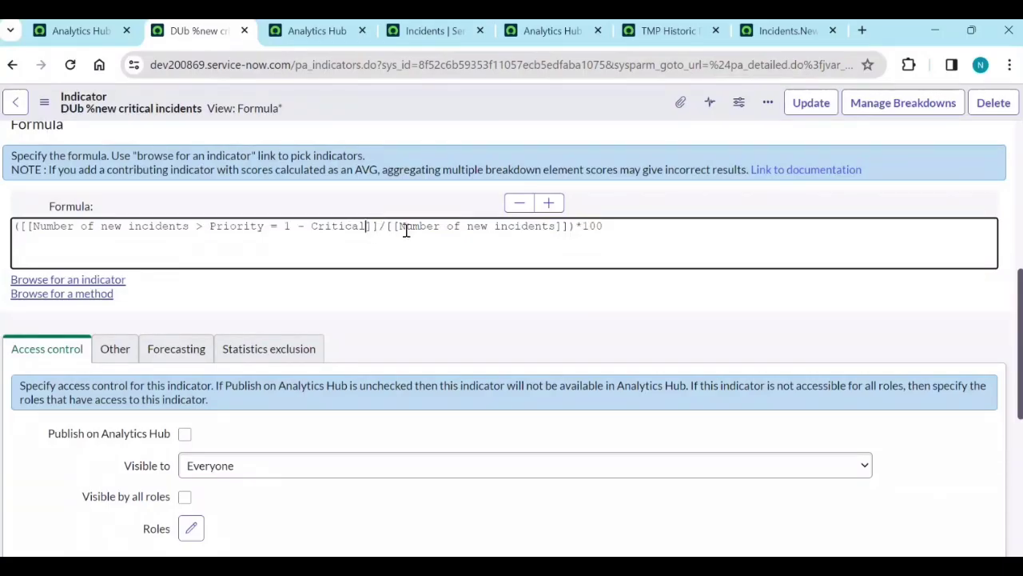
{"action": "scroll", "coordinate": [232, 373], "scroll_direction": "down", "scroll_amount": 5}
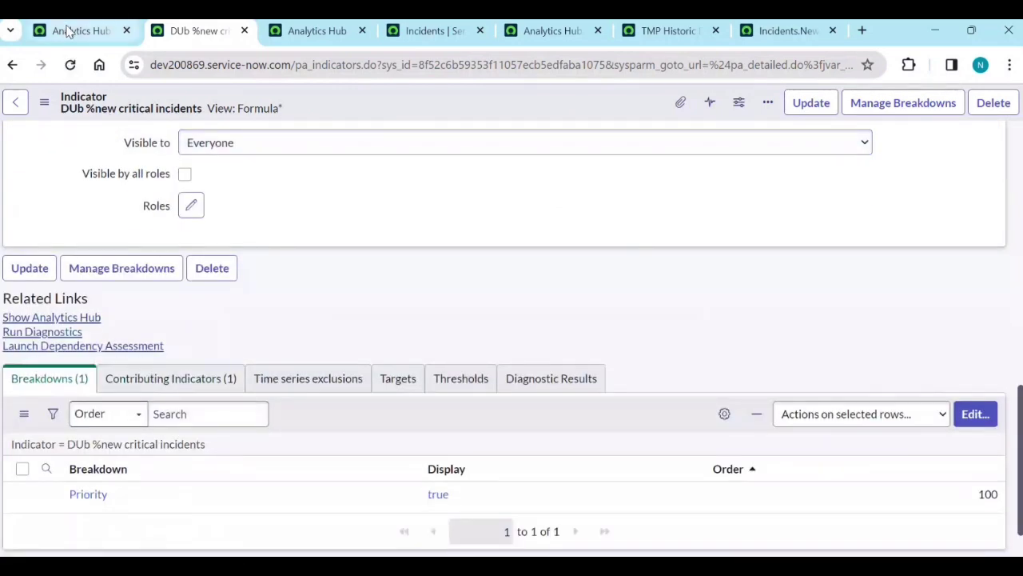
Step: Close the "DUb %new critical incidents" form and open the "% of new critical incidents" indicator for editing
{"action": "left_click", "coordinate": [69, 32]}
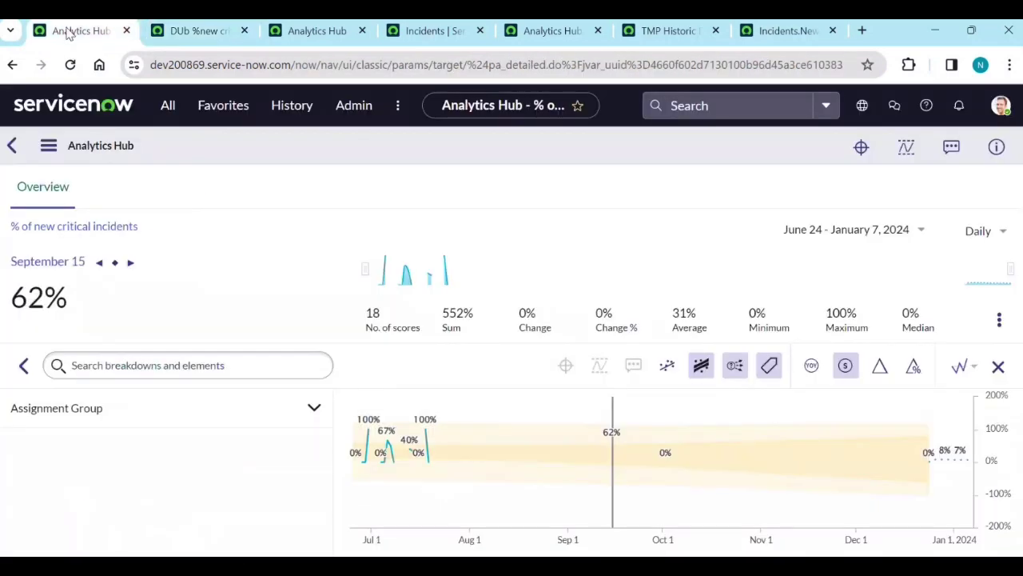
{"action": "left_click", "coordinate": [192, 29]}
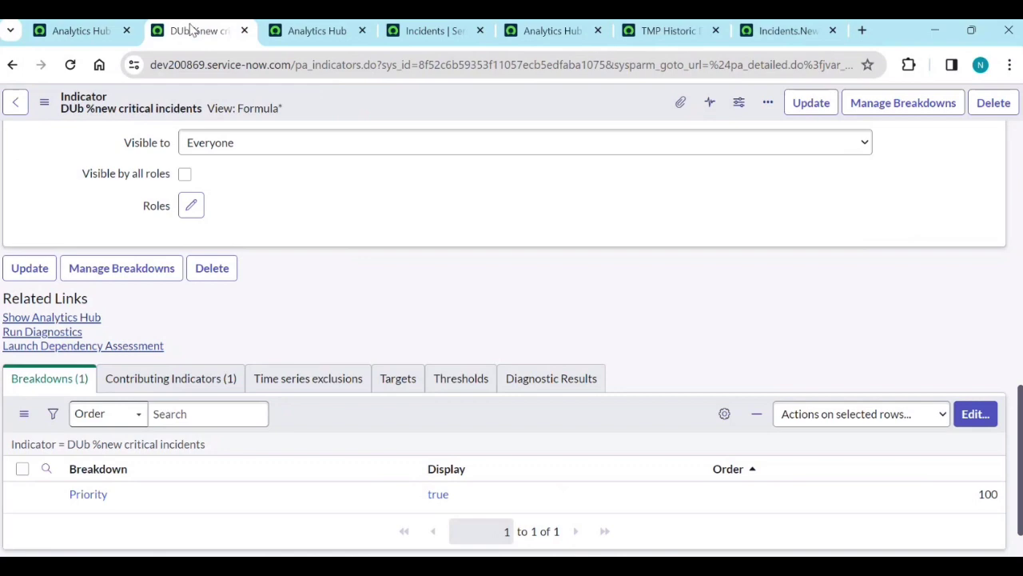
{"action": "key", "text": "ctrl+w"}
{"action": "left_click", "coordinate": [87, 34]}
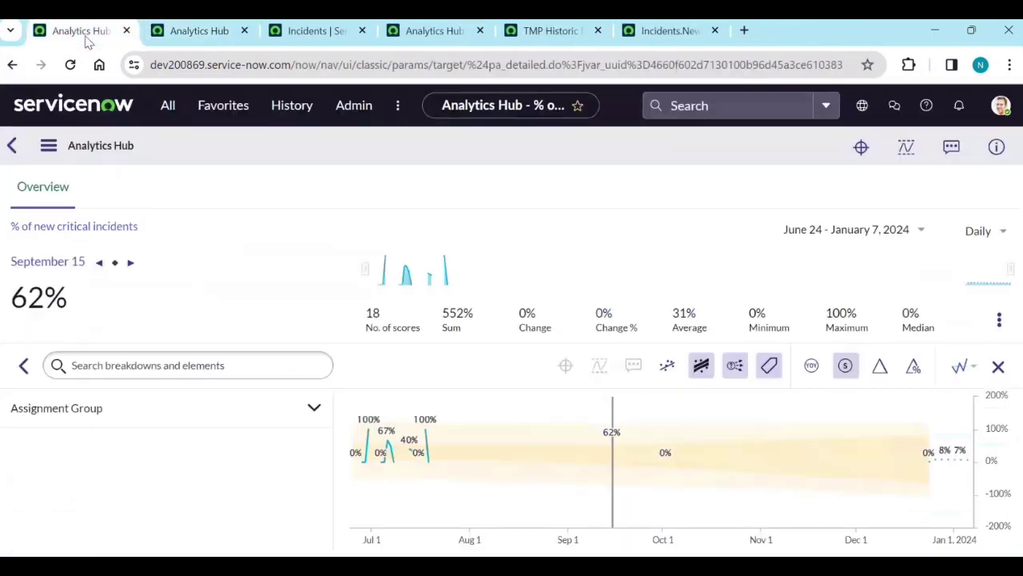
{"action": "left_click", "coordinate": [48, 145]}
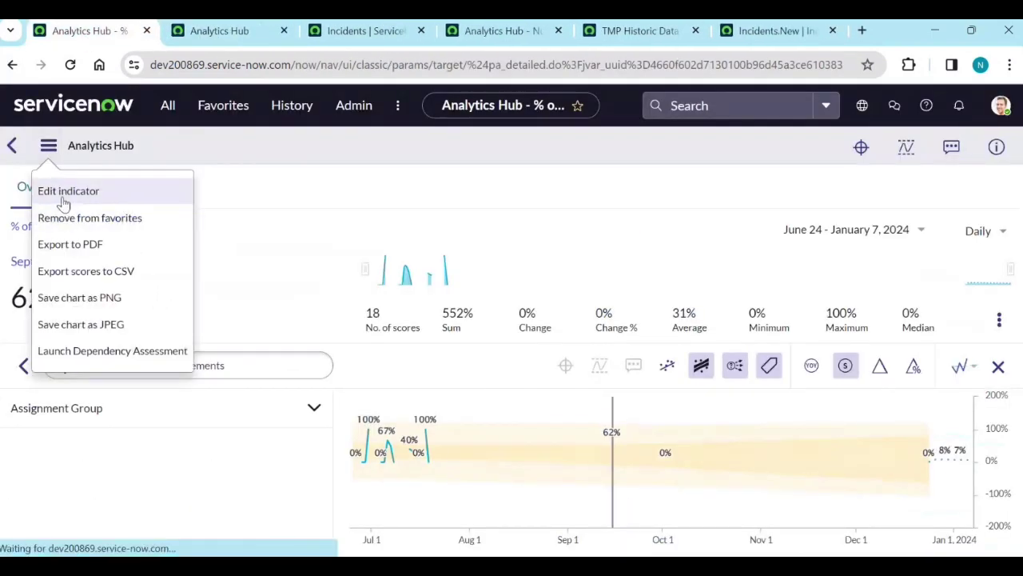
{"action": "left_click", "coordinate": [67, 191]}
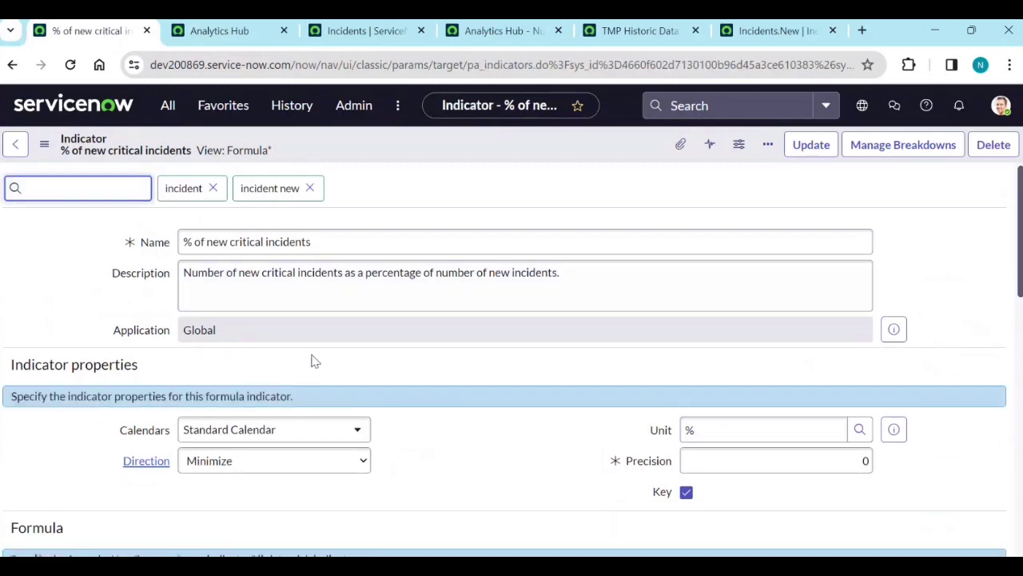
Step: Add the Category breakdown to the "% of new critical incidents" indicator alongside Assignment Group and save the list
{"action": "scroll", "coordinate": [313, 375], "scroll_direction": "down", "scroll_amount": 4}
{"action": "scroll", "coordinate": [323, 414], "scroll_direction": "down", "scroll_amount": 3}
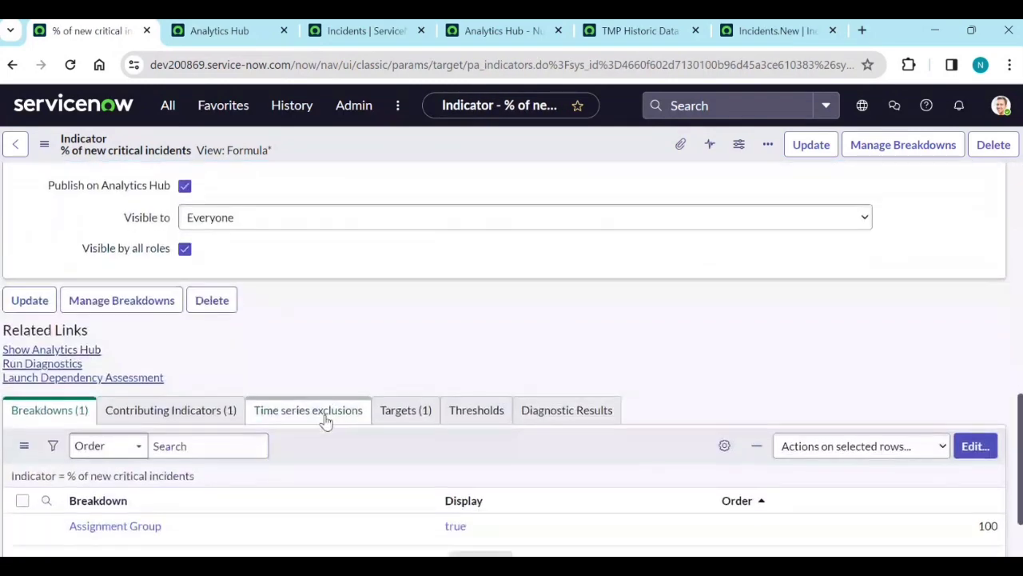
{"action": "left_click", "coordinate": [975, 365]}
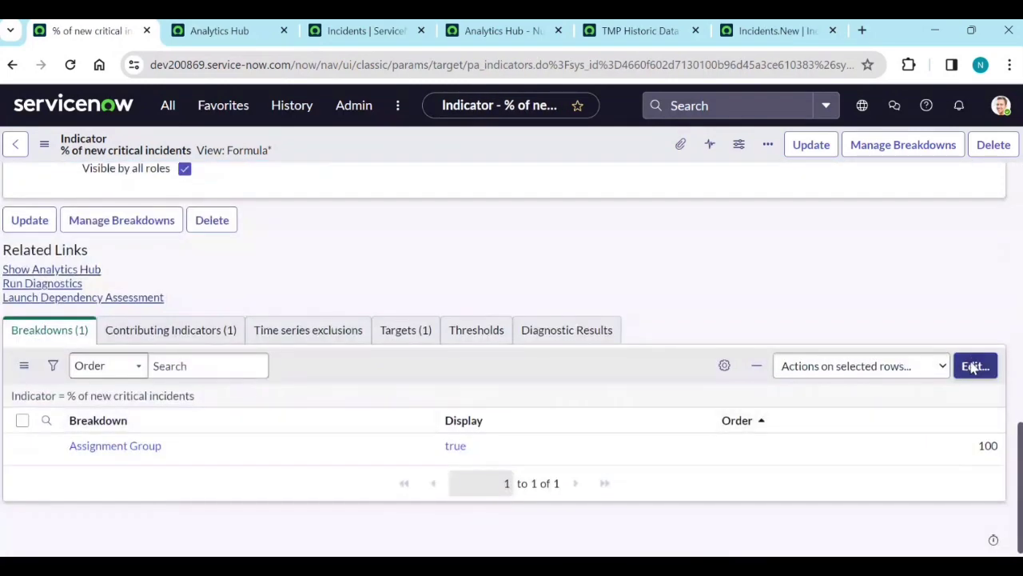
{"action": "left_click", "coordinate": [283, 342]}
{"action": "type", "text": "cate"}
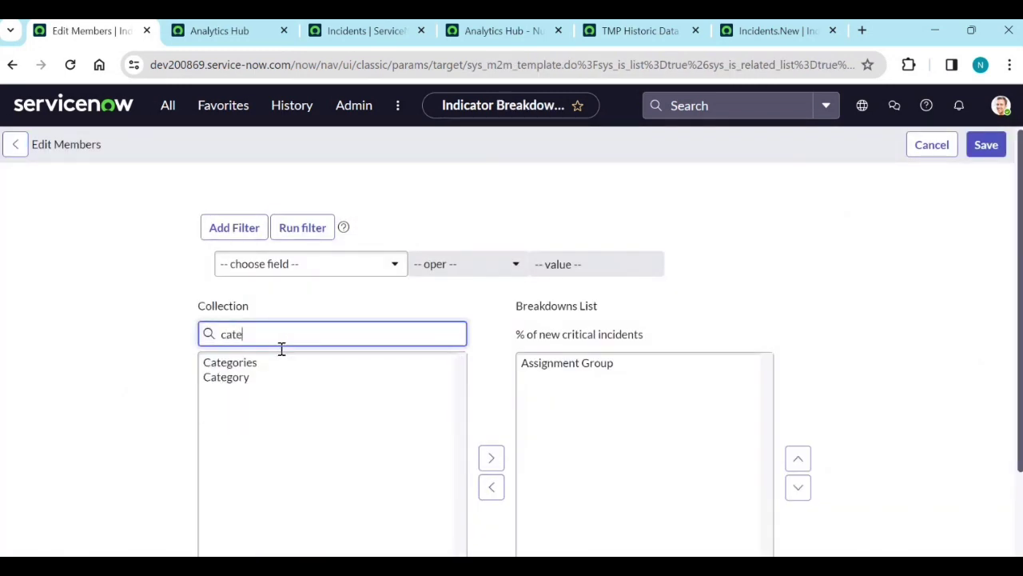
{"action": "scroll", "coordinate": [240, 383], "scroll_direction": "down", "scroll_amount": 1}
{"action": "left_click", "coordinate": [220, 342]}
{"action": "scroll", "coordinate": [168, 416], "scroll_direction": "down", "scroll_amount": 3}
{"action": "left_click", "coordinate": [484, 317]}
{"action": "left_click", "coordinate": [528, 473]}
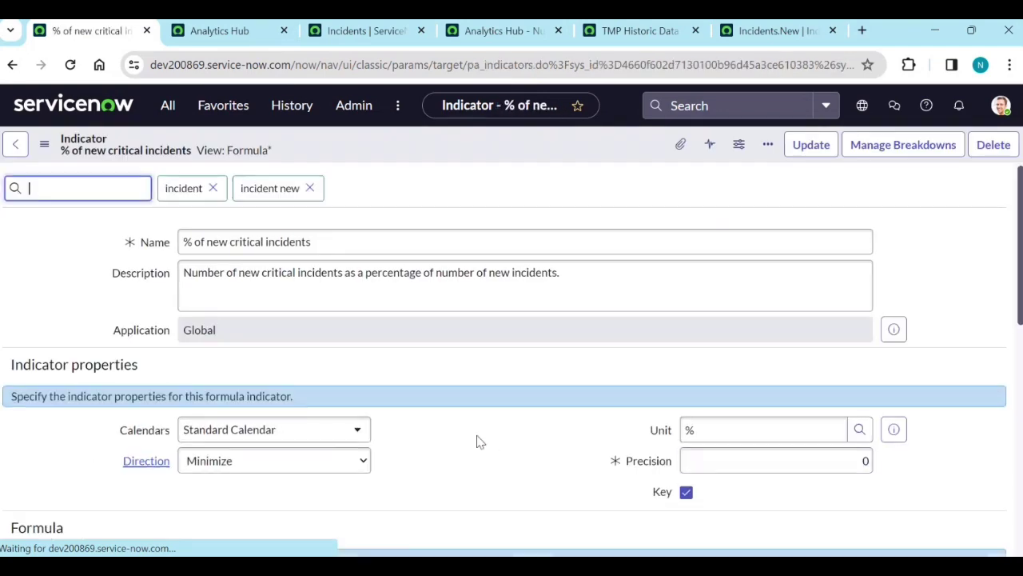
Step: Open "% of new critical incidents" in Analytics Hub and examine the Category breakdown scores for September 15
{"action": "scroll", "coordinate": [478, 442], "scroll_direction": "down", "scroll_amount": 7}
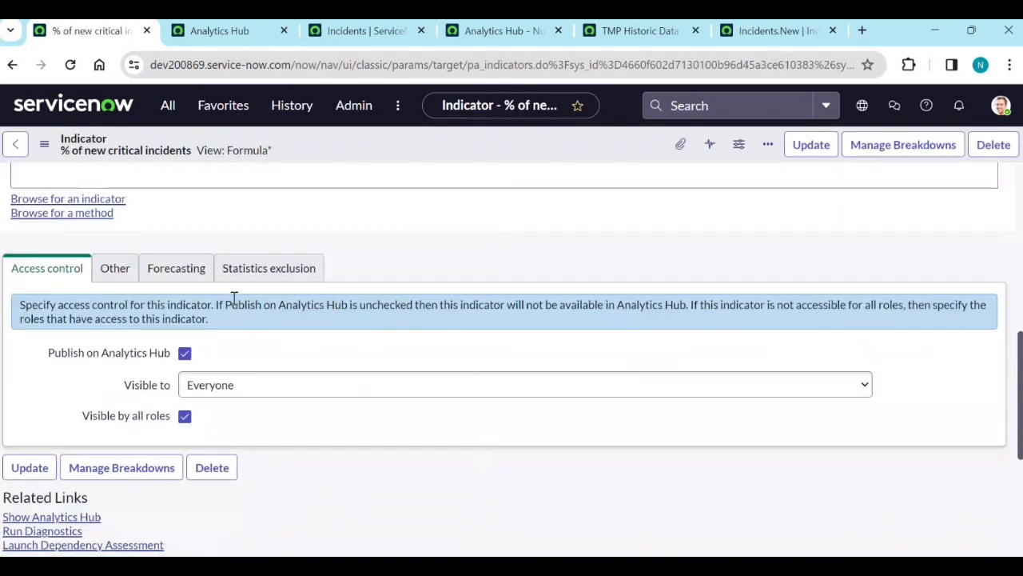
{"action": "left_click", "coordinate": [80, 437]}
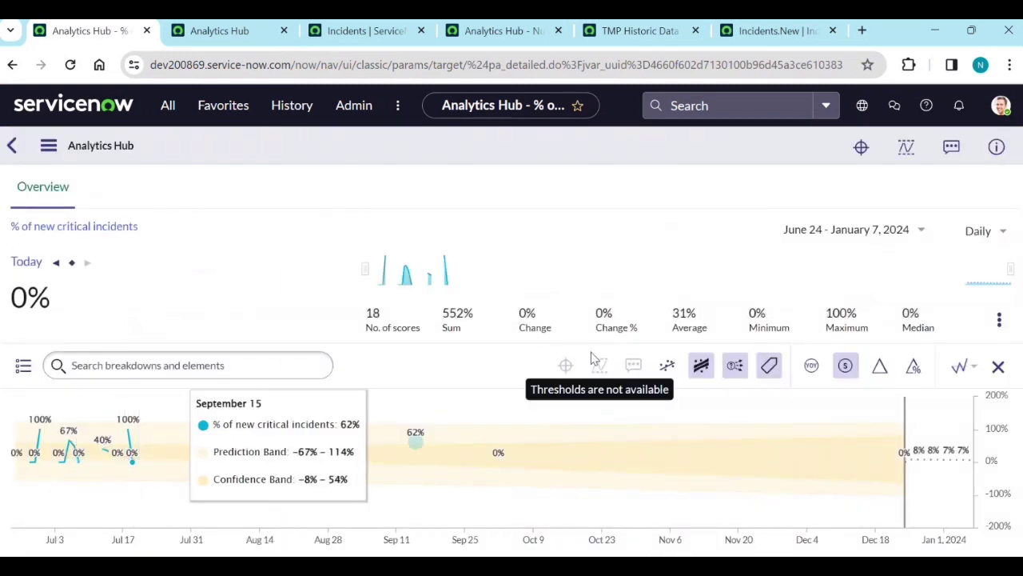
{"action": "left_click", "coordinate": [416, 452]}
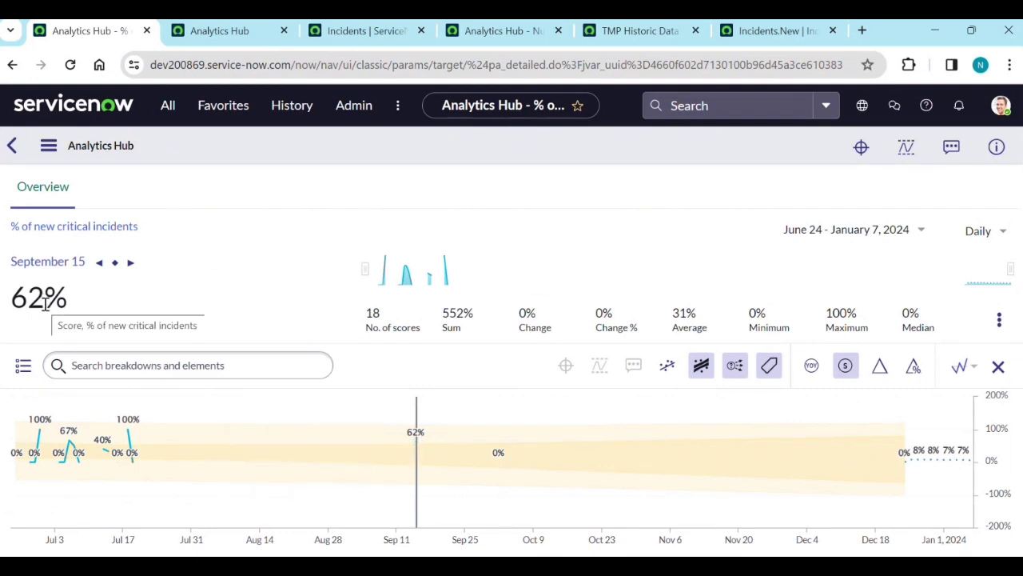
{"action": "left_click", "coordinate": [23, 365]}
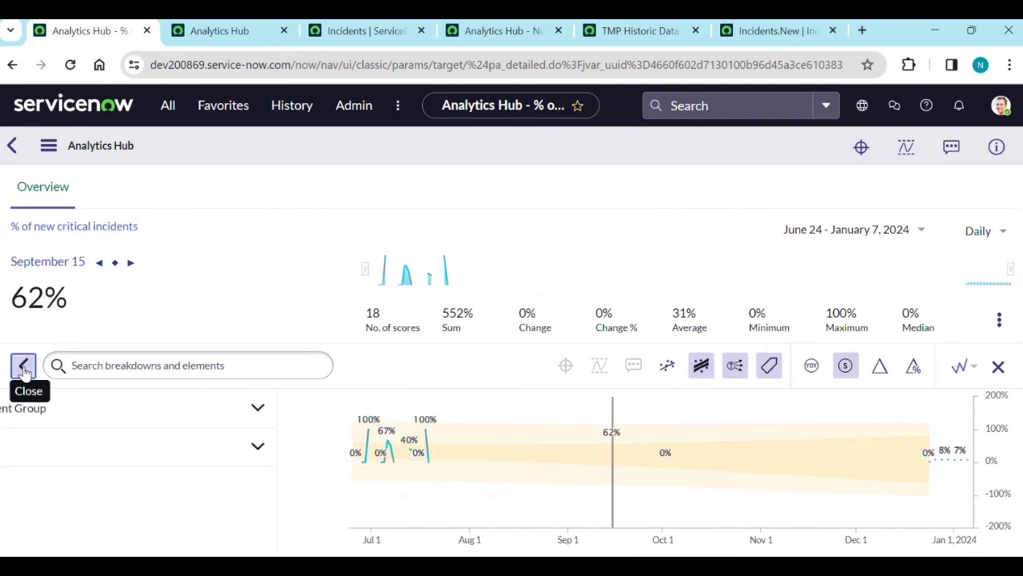
{"action": "left_click", "coordinate": [136, 439]}
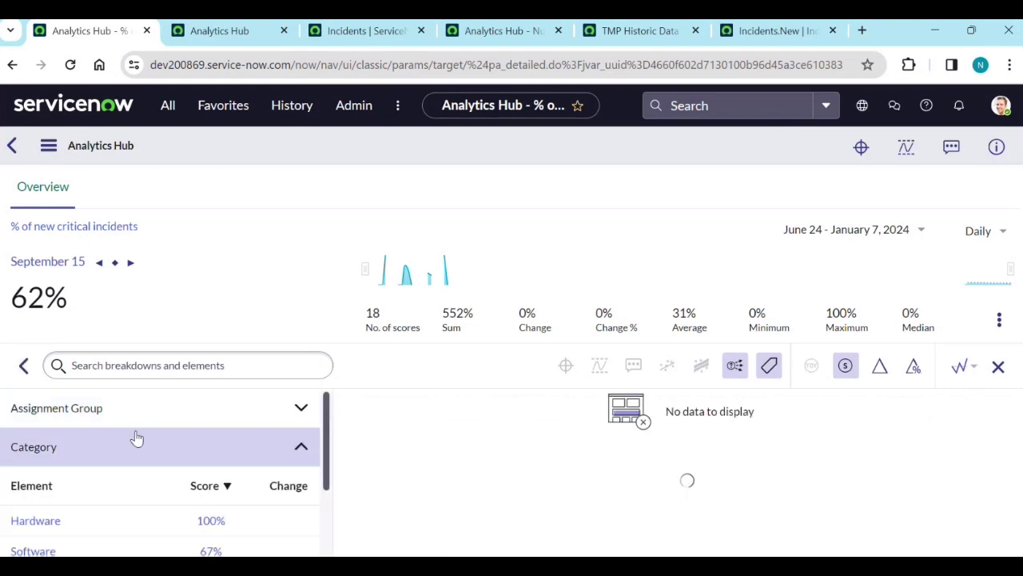
{"action": "scroll", "coordinate": [137, 439], "scroll_direction": "down", "scroll_amount": 2}
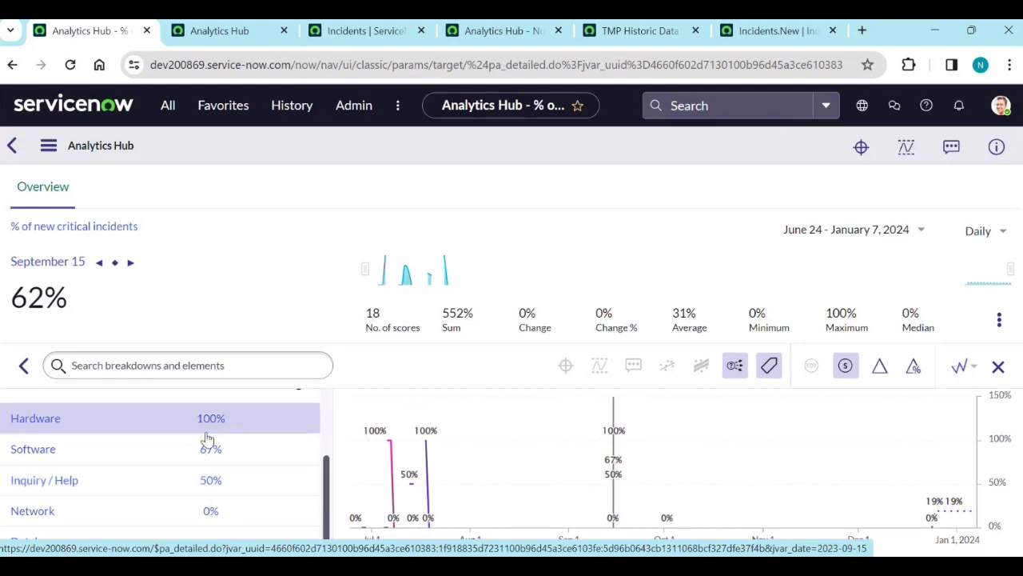
Step: Return to the incident list and remove its Priority = 1 - Critical filter condition
{"action": "left_click", "coordinate": [363, 36]}
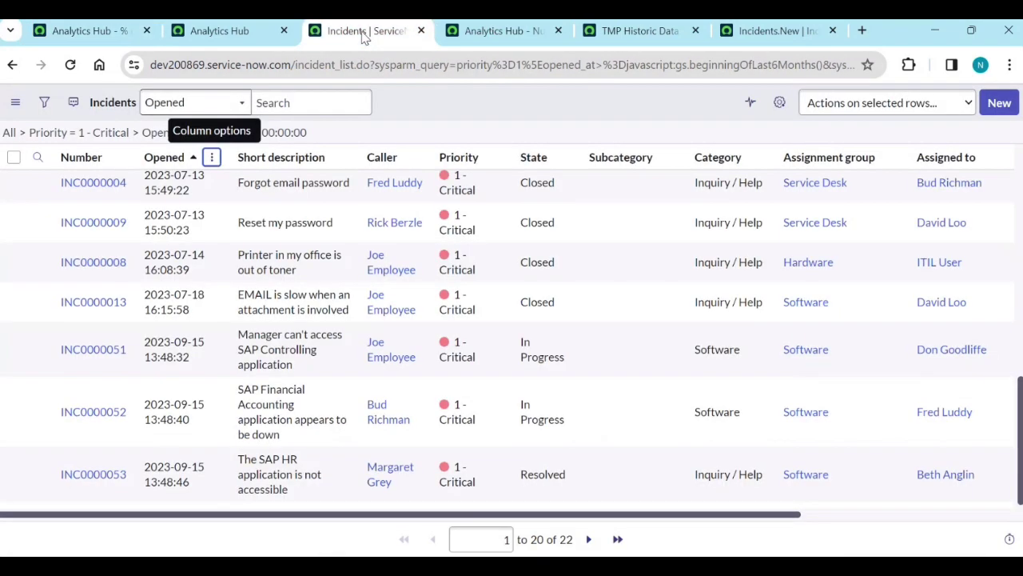
{"action": "scroll", "coordinate": [304, 292], "scroll_direction": "up", "scroll_amount": 10}
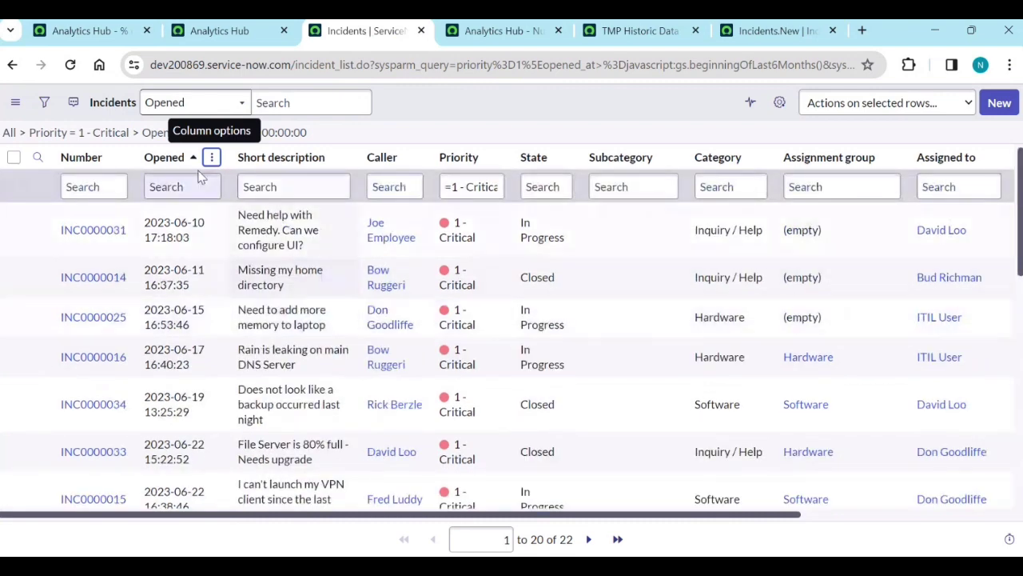
{"action": "left_click", "coordinate": [23, 132]}
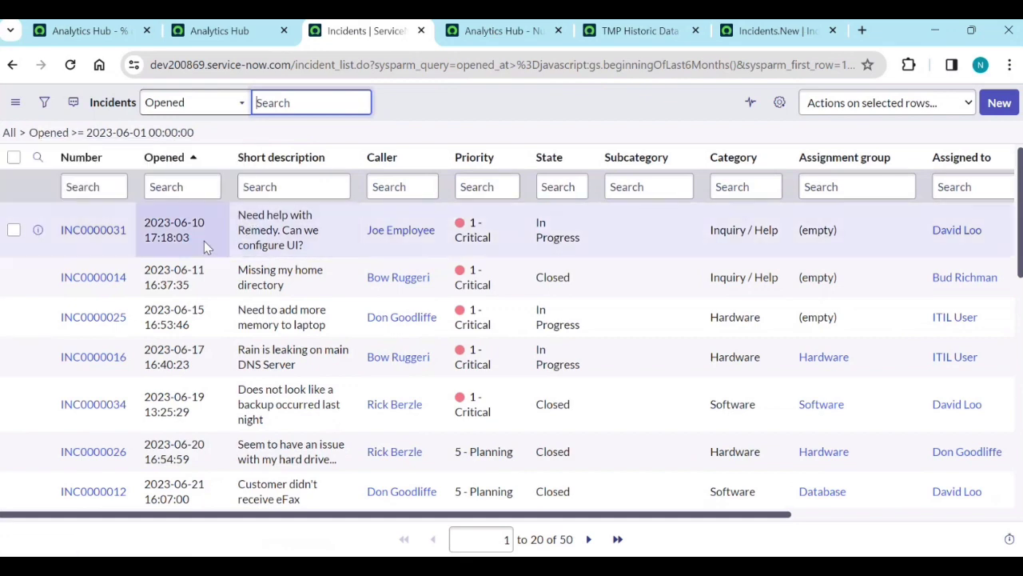
Step: Filter the incident list to records opened on 2023-09-15 and run the filter
{"action": "left_click", "coordinate": [45, 104]}
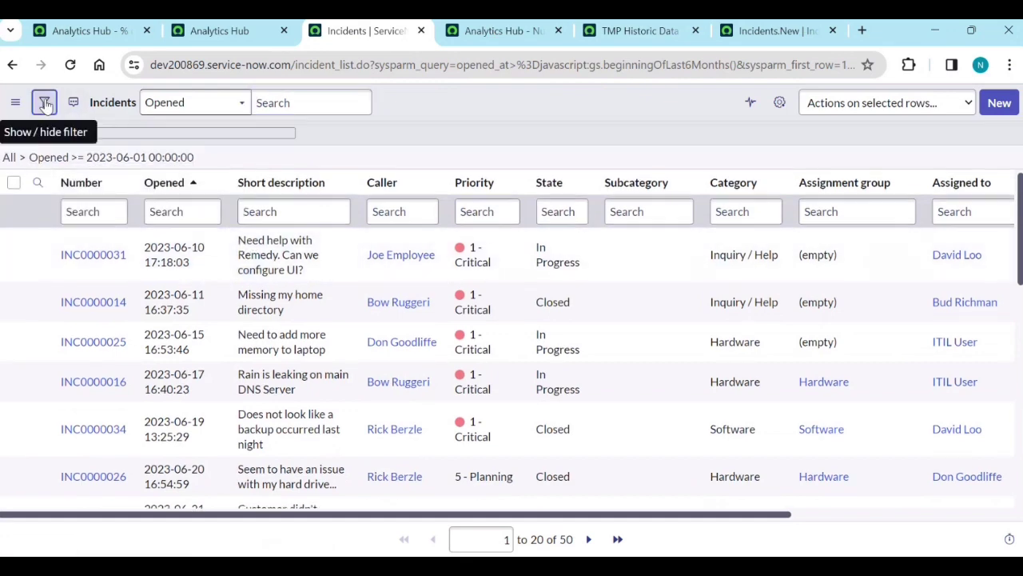
{"action": "left_click", "coordinate": [269, 177]}
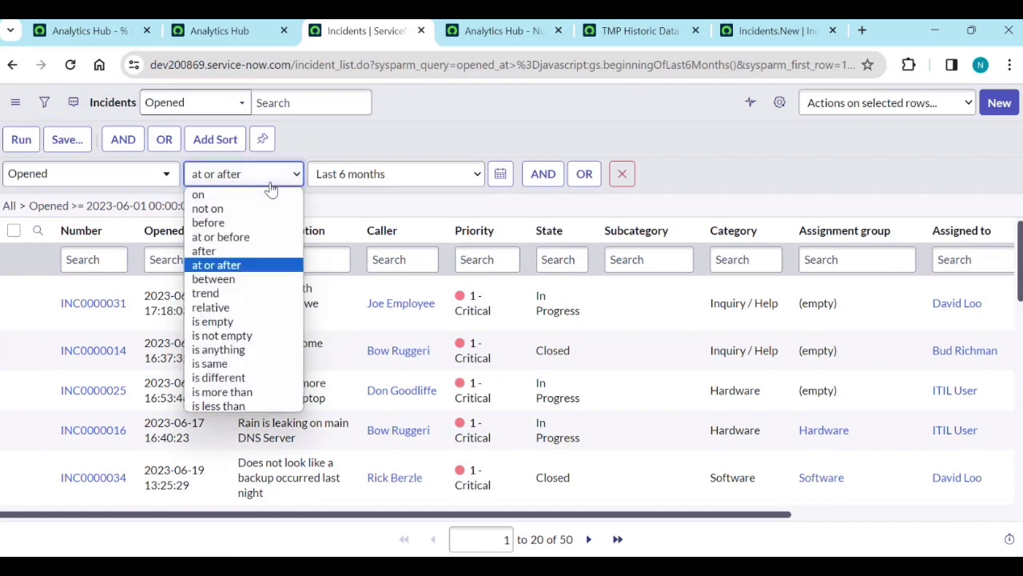
{"action": "left_click", "coordinate": [256, 196]}
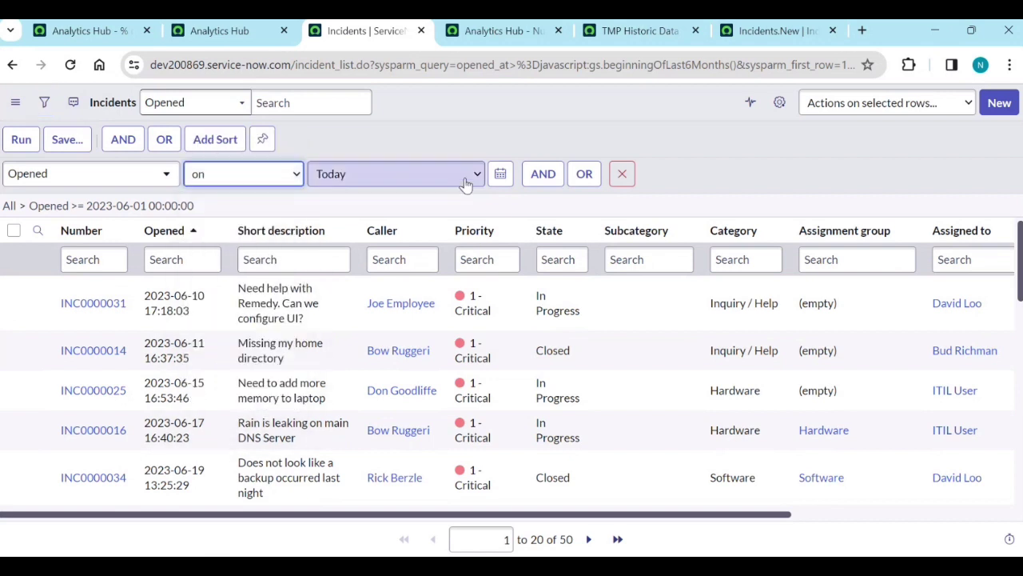
{"action": "left_click", "coordinate": [504, 182]}
{"action": "left_click", "coordinate": [312, 198]}
{"action": "left_click", "coordinate": [312, 198]}
{"action": "left_click", "coordinate": [312, 199]}
{"action": "left_click", "coordinate": [433, 283]}
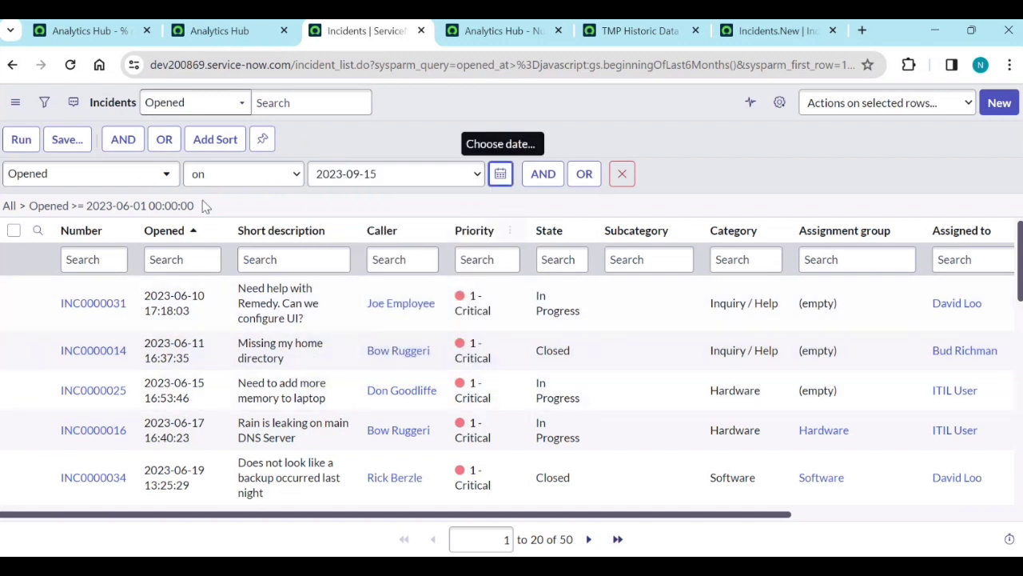
{"action": "left_click", "coordinate": [24, 143]}
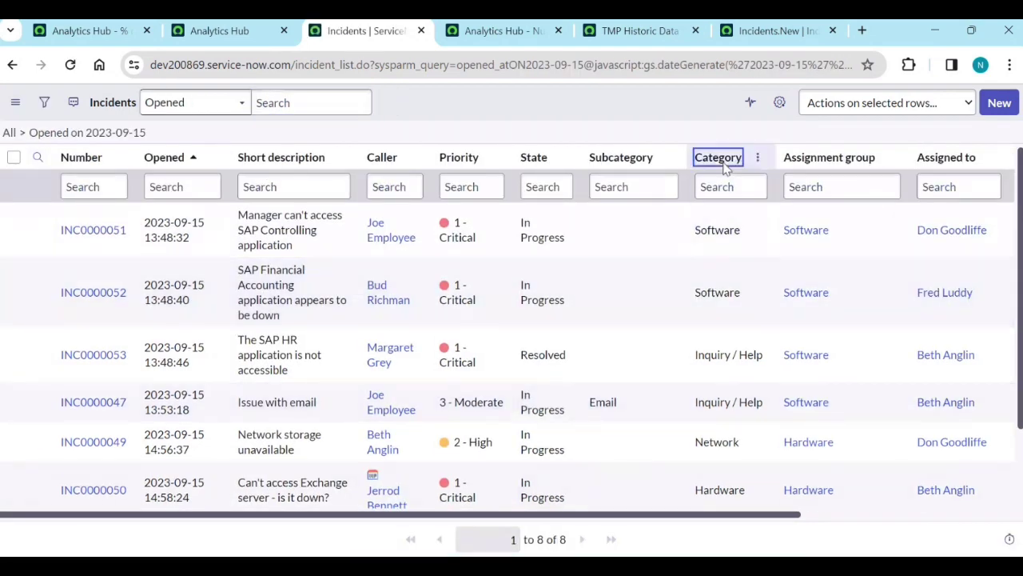
Step: Group the incident list by Category and expand the empty-category group
{"action": "left_click", "coordinate": [753, 156]}
{"action": "left_click", "coordinate": [756, 251]}
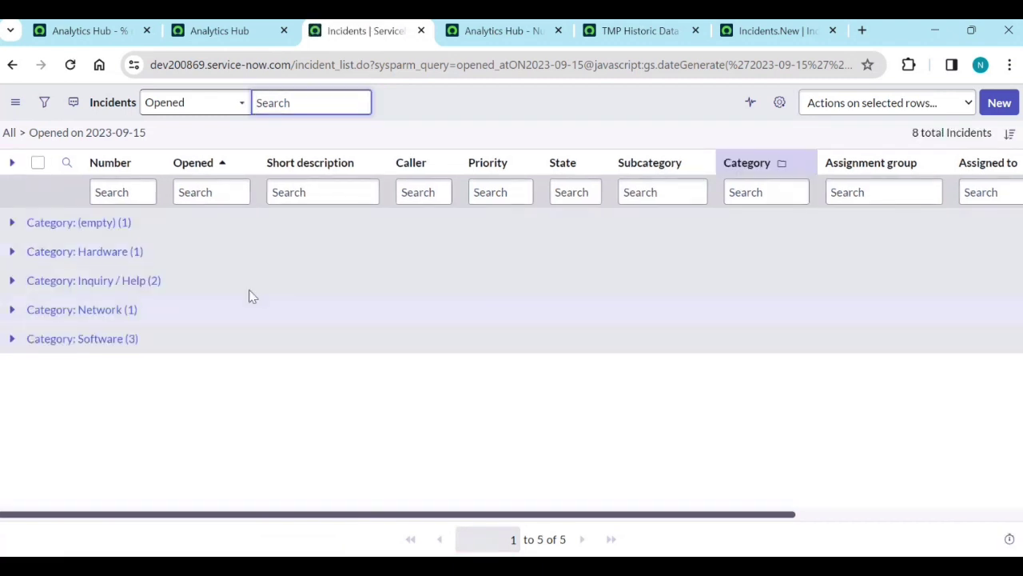
{"action": "left_click", "coordinate": [12, 222]}
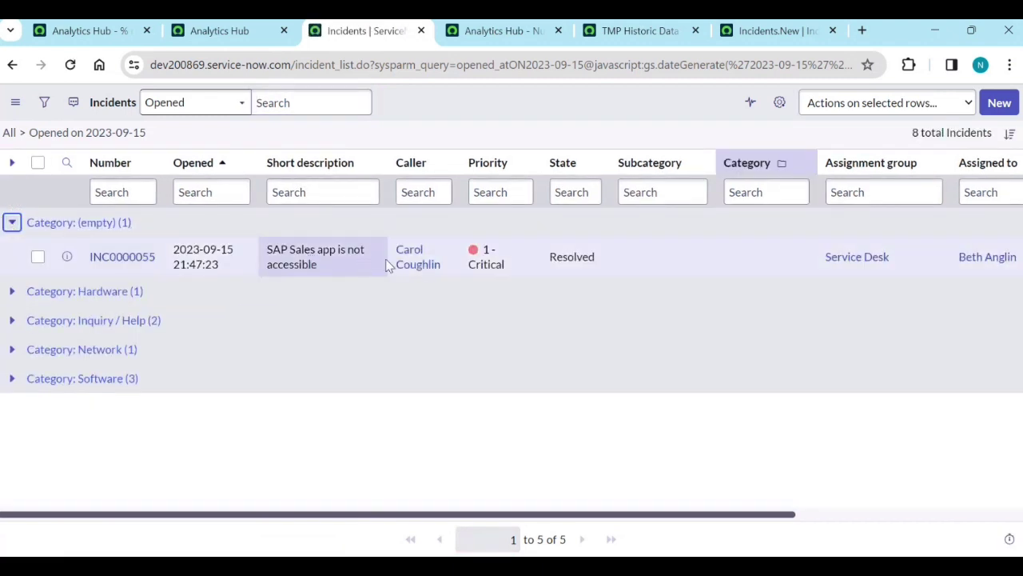
Step: Review the September 15 Category scores of "% of new critical incidents" and return to the grouped incident list
{"action": "left_click", "coordinate": [94, 32]}
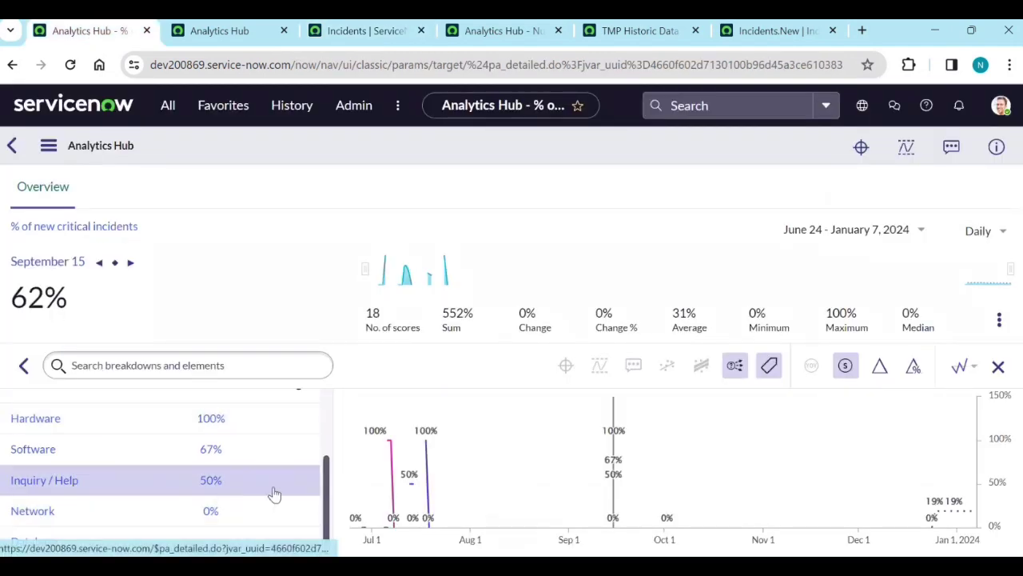
{"action": "scroll", "coordinate": [157, 501], "scroll_direction": "up", "scroll_amount": 1}
{"action": "scroll", "coordinate": [158, 500], "scroll_direction": "down", "scroll_amount": 1}
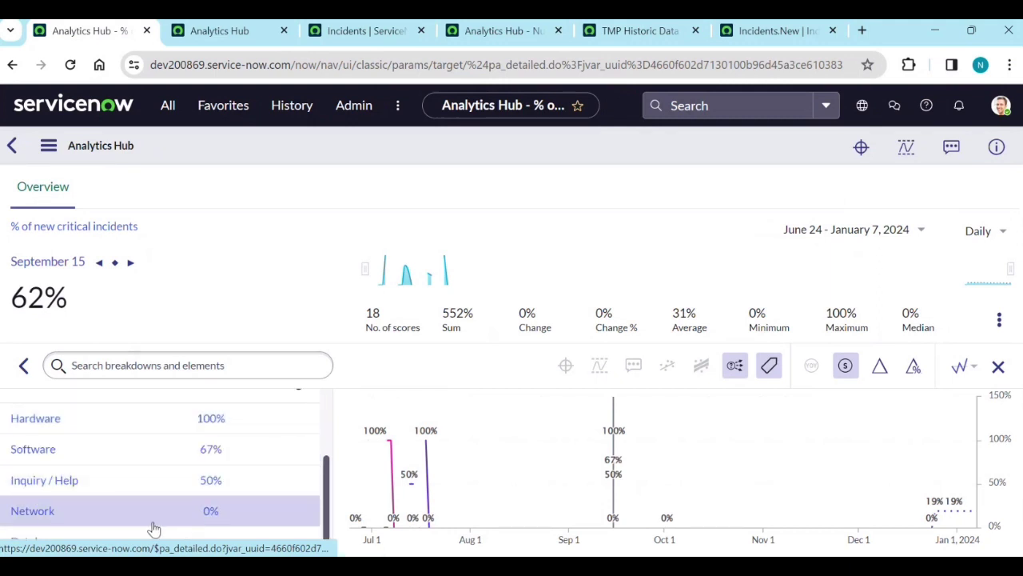
{"action": "left_click", "coordinate": [238, 37]}
{"action": "left_click", "coordinate": [375, 31]}
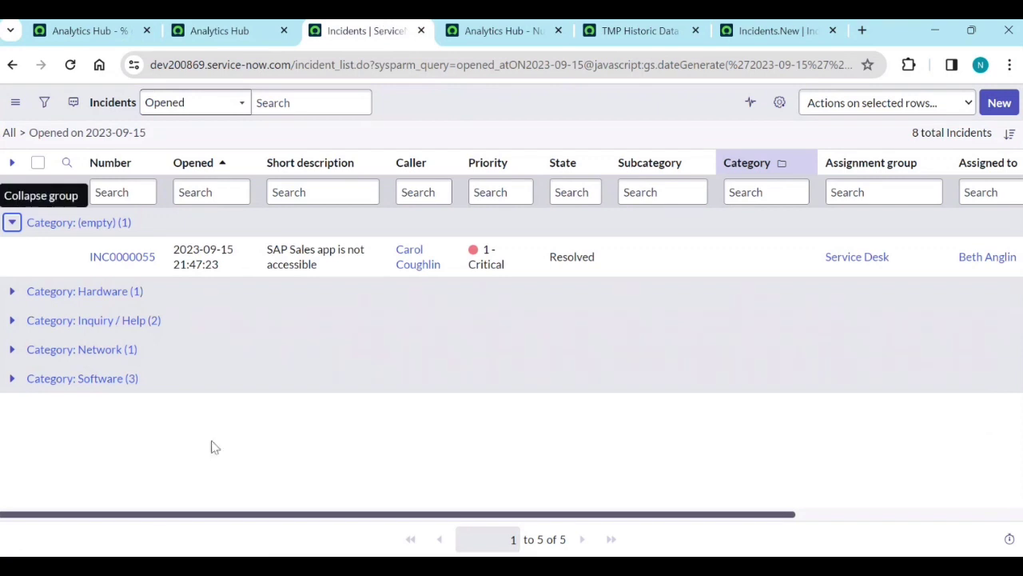
Step: Expand the Hardware group of incidents and compare its priorities with the indicator's Hardware score for September 15
{"action": "left_click", "coordinate": [13, 293]}
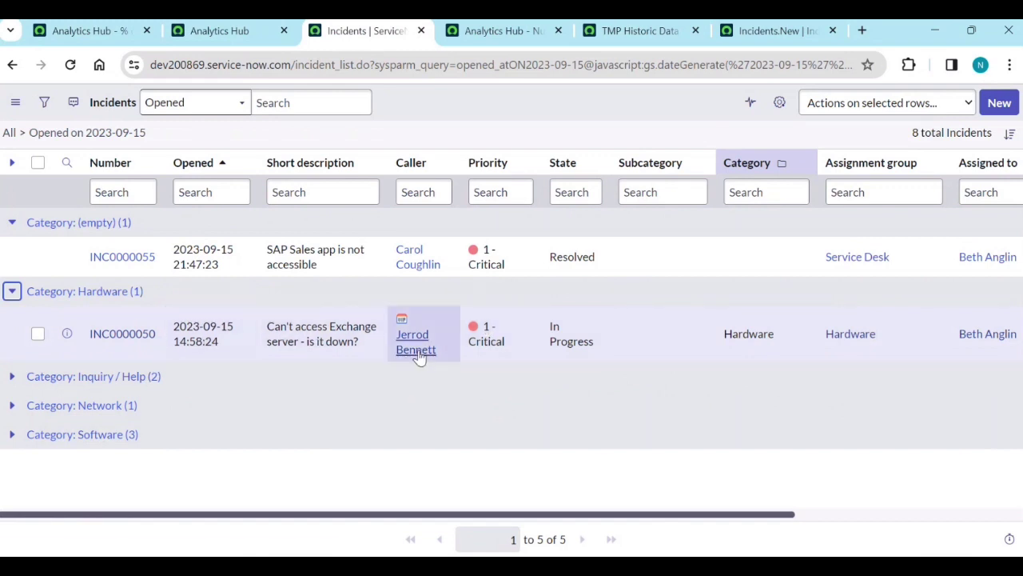
{"action": "left_click", "coordinate": [224, 30]}
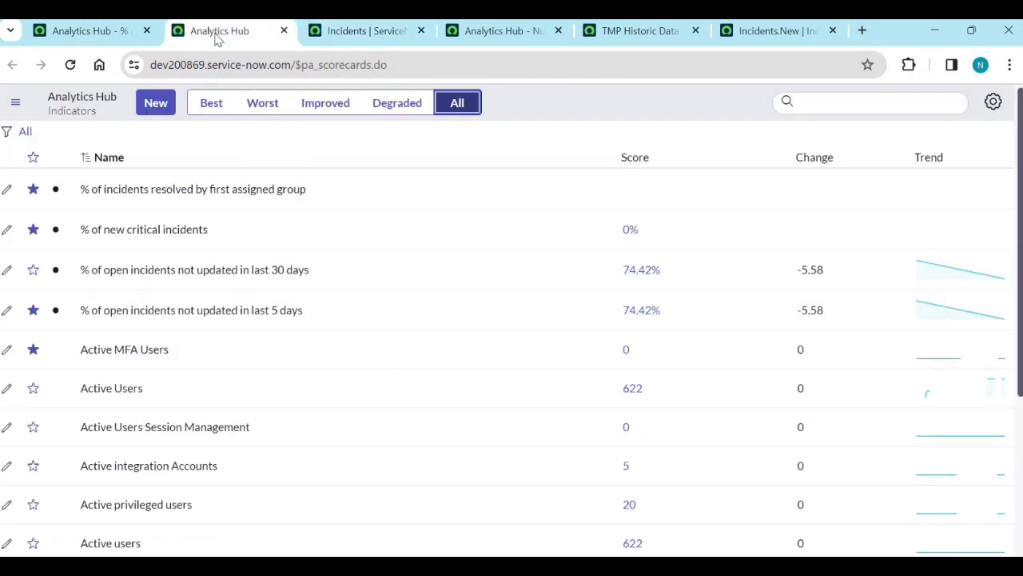
{"action": "left_click", "coordinate": [92, 32]}
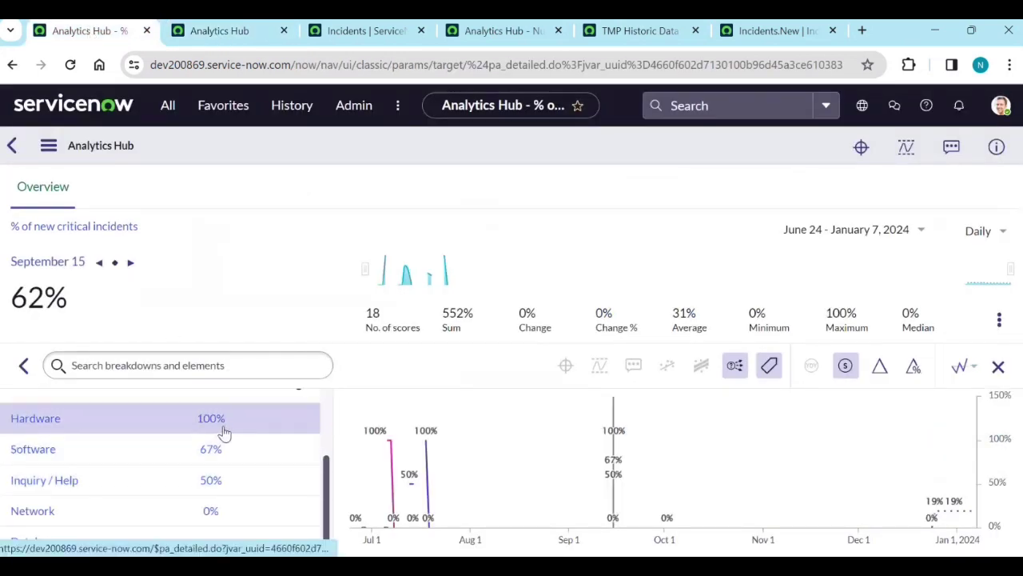
{"action": "left_click", "coordinate": [254, 32]}
{"action": "left_click", "coordinate": [389, 30]}
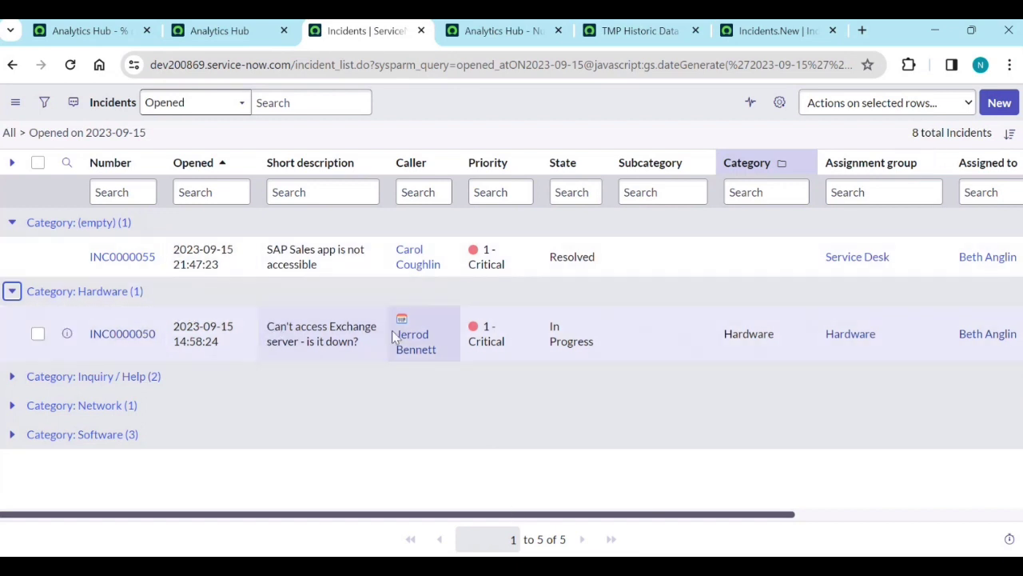
Step: Expand the Inquiry / Help group of incidents and compare its priorities with the indicator's Inquiry / Help score
{"action": "left_click", "coordinate": [12, 375]}
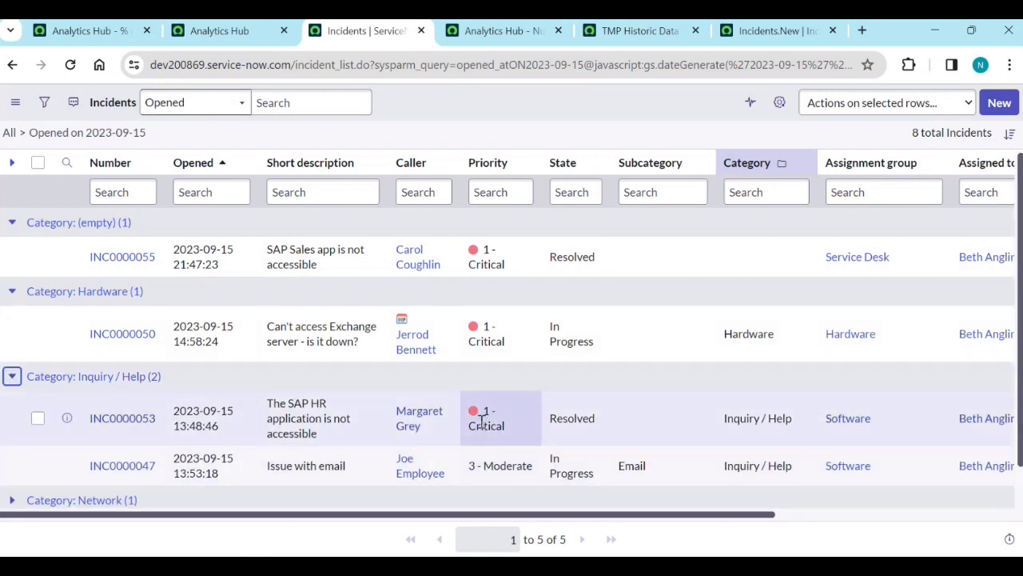
{"action": "left_click", "coordinate": [222, 39]}
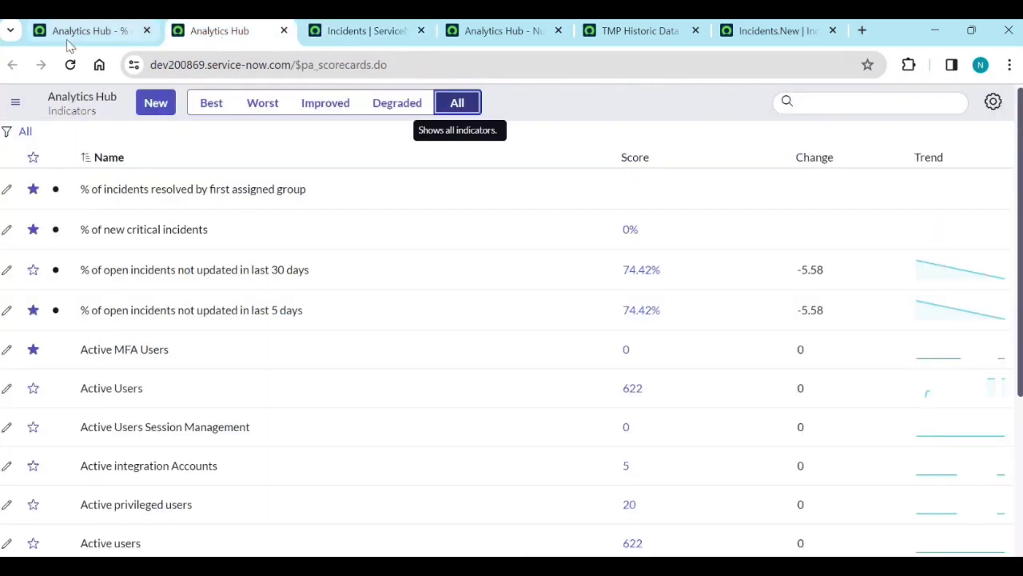
{"action": "left_click", "coordinate": [65, 38]}
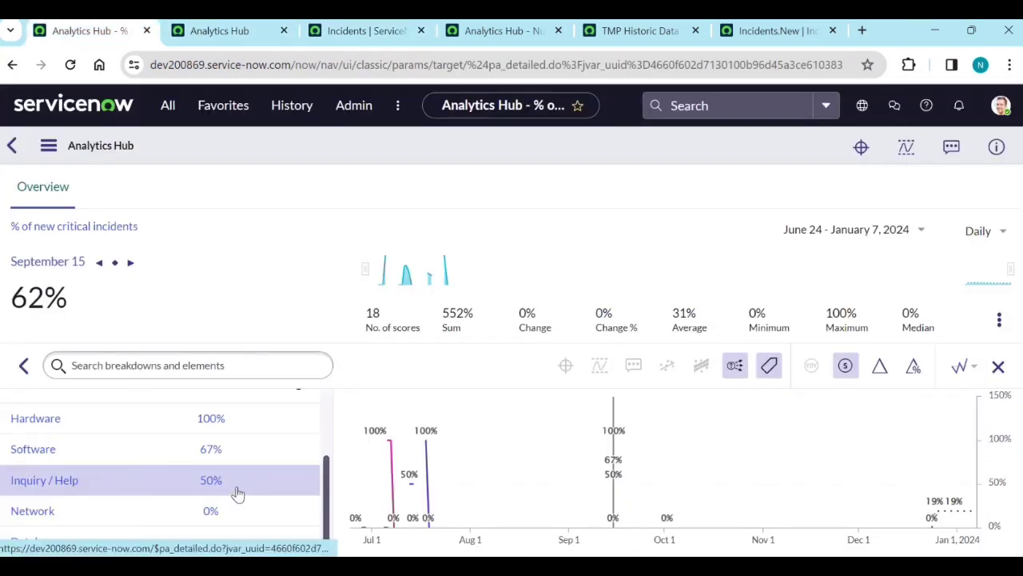
{"action": "left_click", "coordinate": [358, 30]}
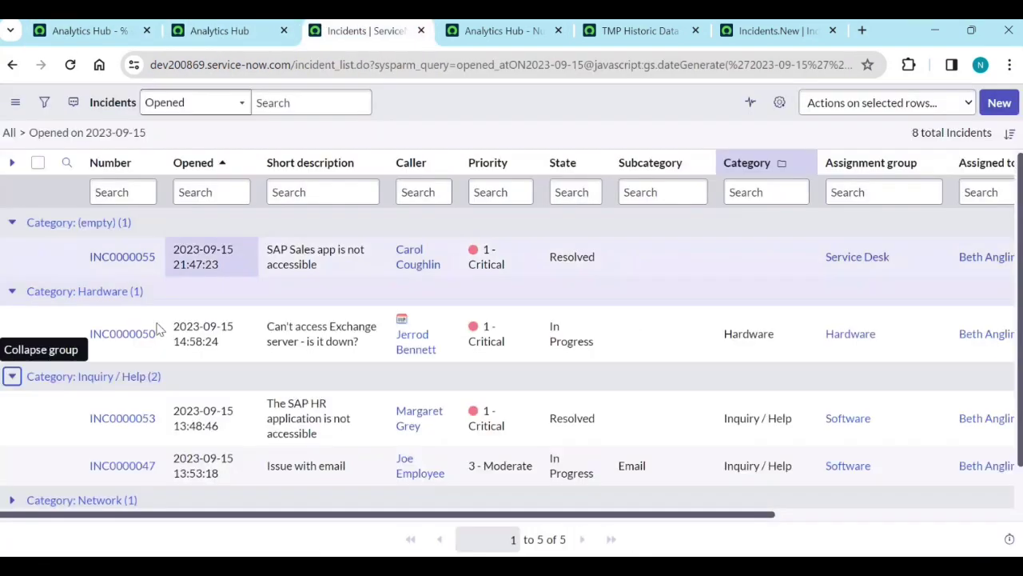
Step: Collapse the Inquiry / Help group, expand the Software group and compare its priorities with the indicator's Software score
{"action": "left_click", "coordinate": [12, 376]}
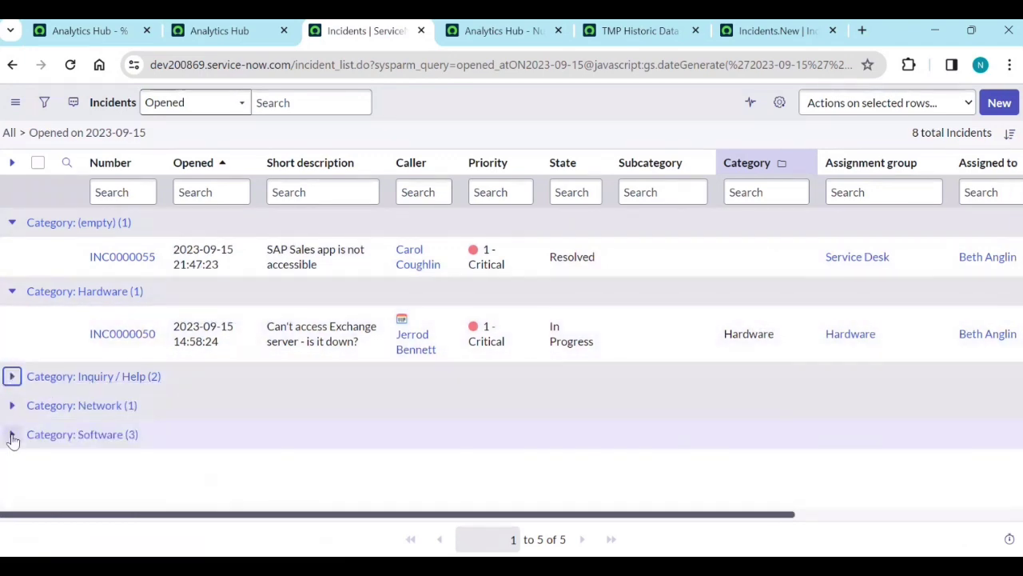
{"action": "left_click", "coordinate": [12, 434]}
{"action": "scroll", "coordinate": [446, 438], "scroll_direction": "down", "scroll_amount": 2}
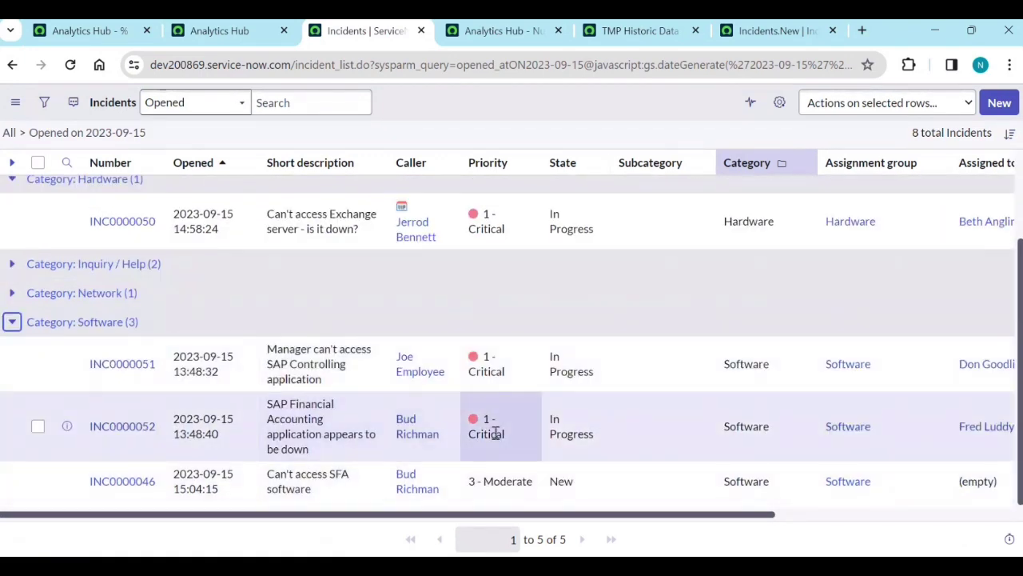
{"action": "left_click", "coordinate": [183, 30]}
{"action": "left_click", "coordinate": [83, 30]}
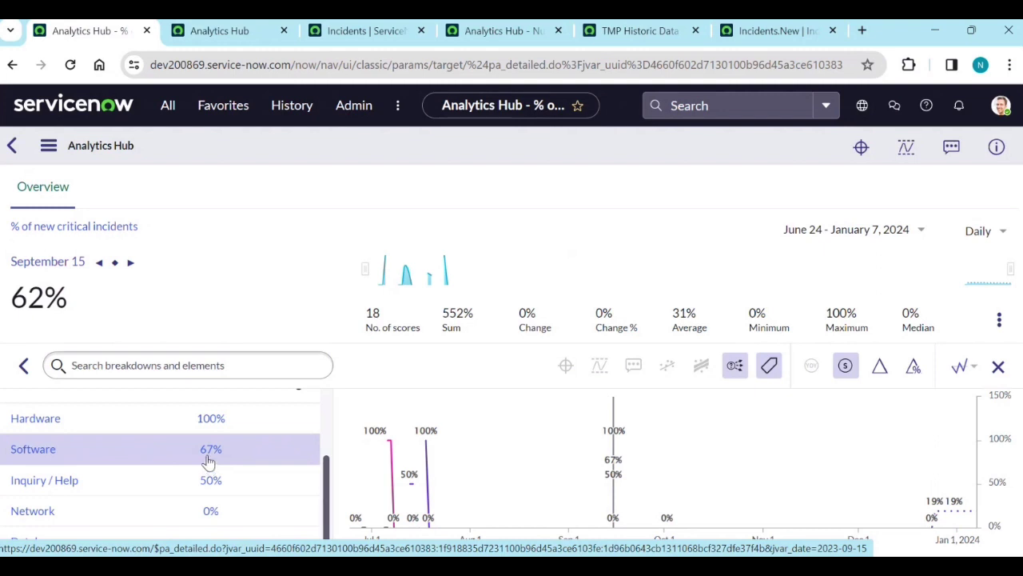
{"action": "left_click", "coordinate": [407, 24]}
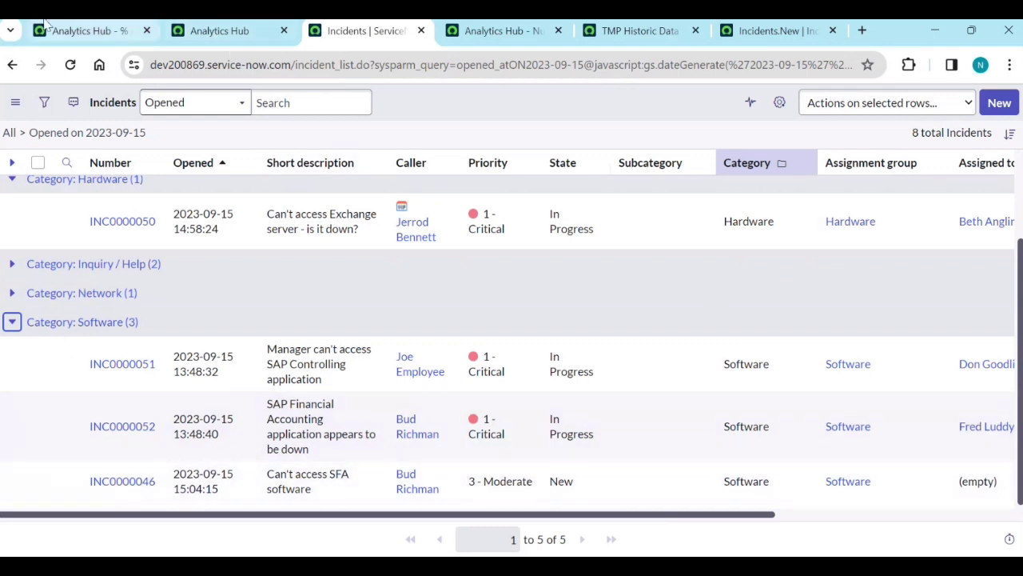
Step: Open "% of new critical incidents" for editing and delete the term [[Number of new incidents > Priority = 1 - Critical]] from its formula
{"action": "left_click", "coordinate": [91, 30]}
{"action": "left_click", "coordinate": [48, 145]}
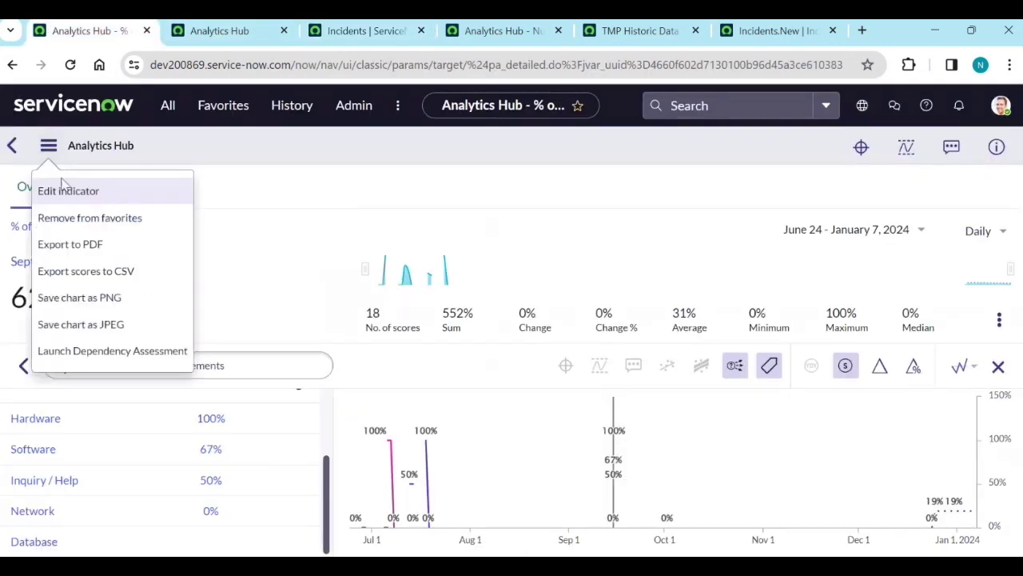
{"action": "left_click", "coordinate": [68, 192]}
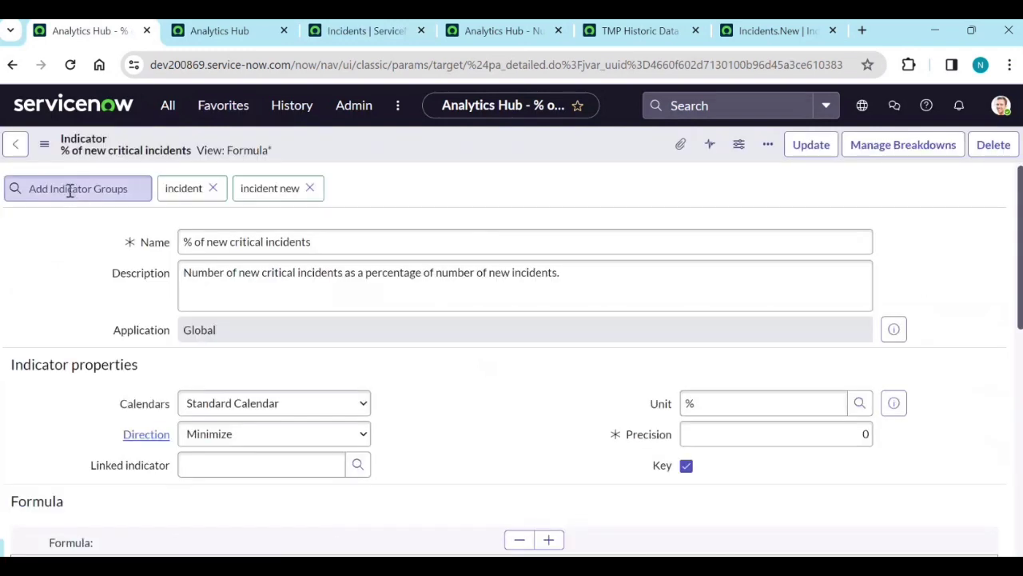
{"action": "scroll", "coordinate": [83, 382], "scroll_direction": "down", "scroll_amount": 2}
{"action": "scroll", "coordinate": [84, 384], "scroll_direction": "down", "scroll_amount": 2}
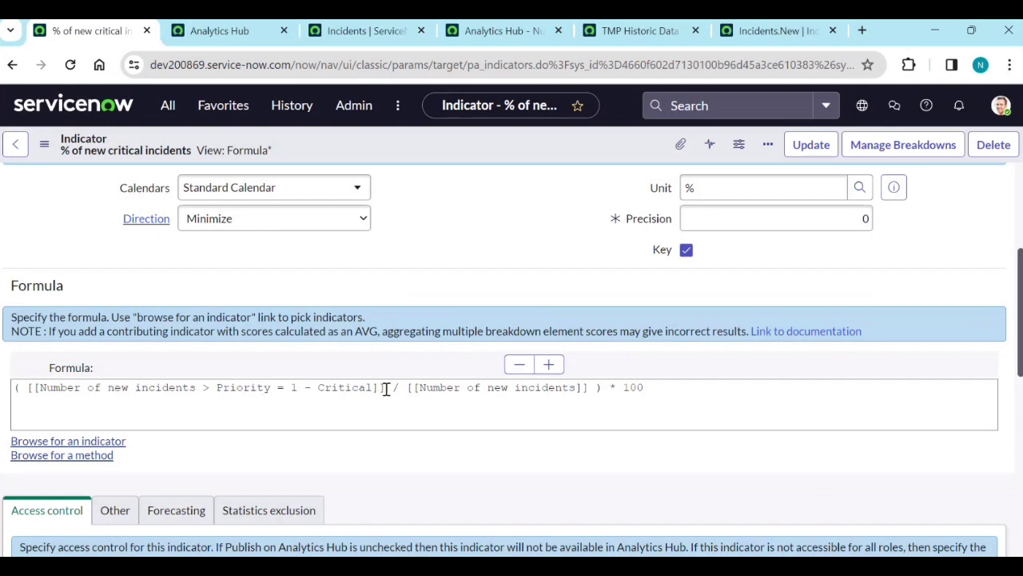
{"action": "left_click_drag", "start_coordinate": [385, 387], "coordinate": [34, 402]}
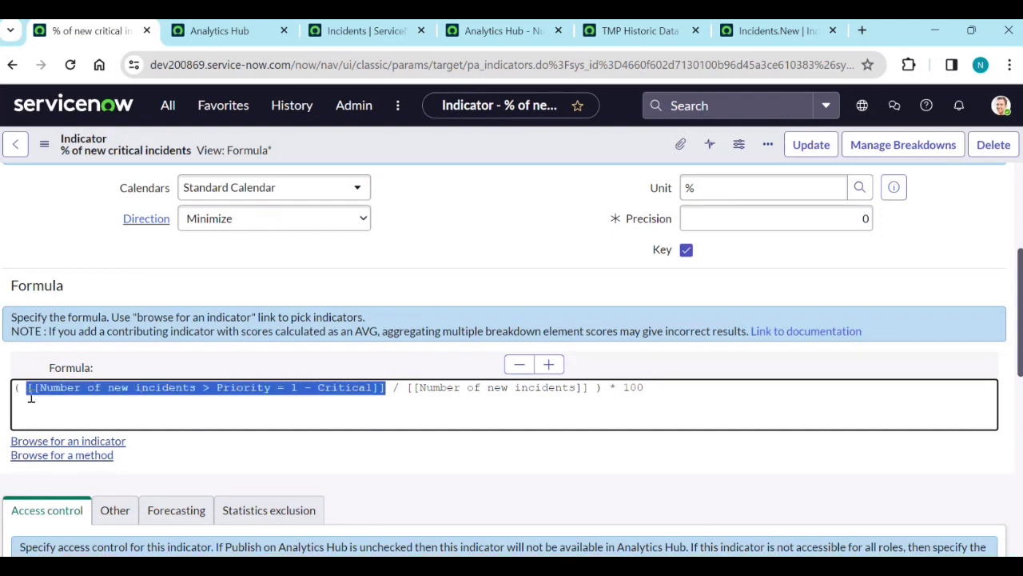
{"action": "key", "text": "BackSpace"}
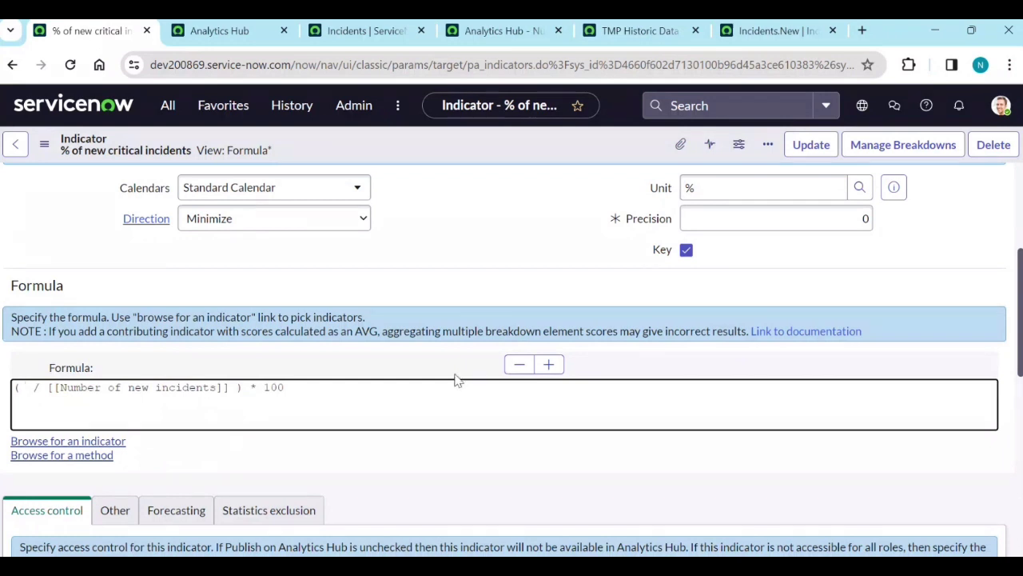
Step: Start adding an indicator to the formula's numerator: Number of new incidents with breakdown Priority and element 1 - Critical
{"action": "left_click", "coordinate": [57, 440]}
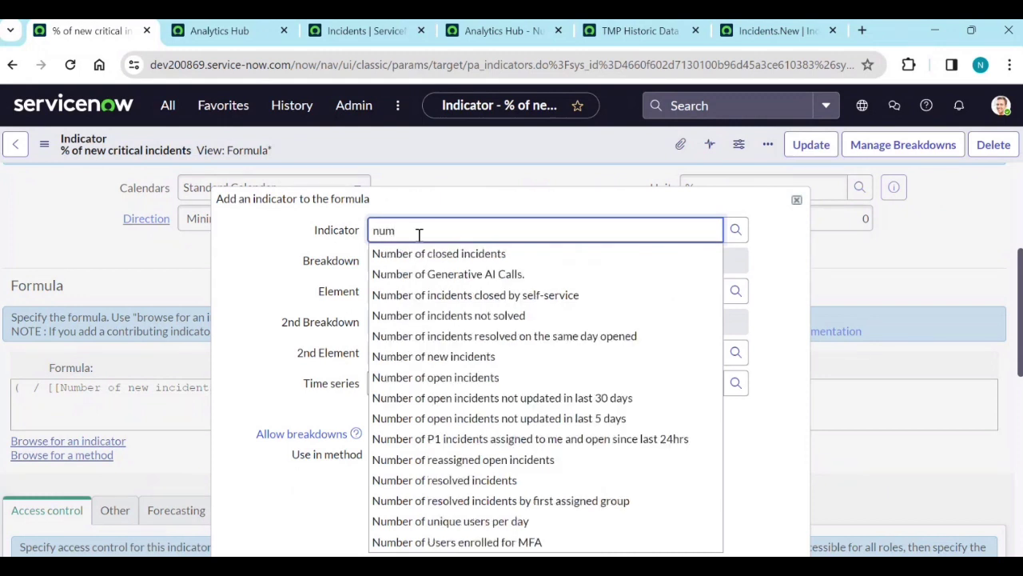
{"action": "type", "text": "numbwe"}
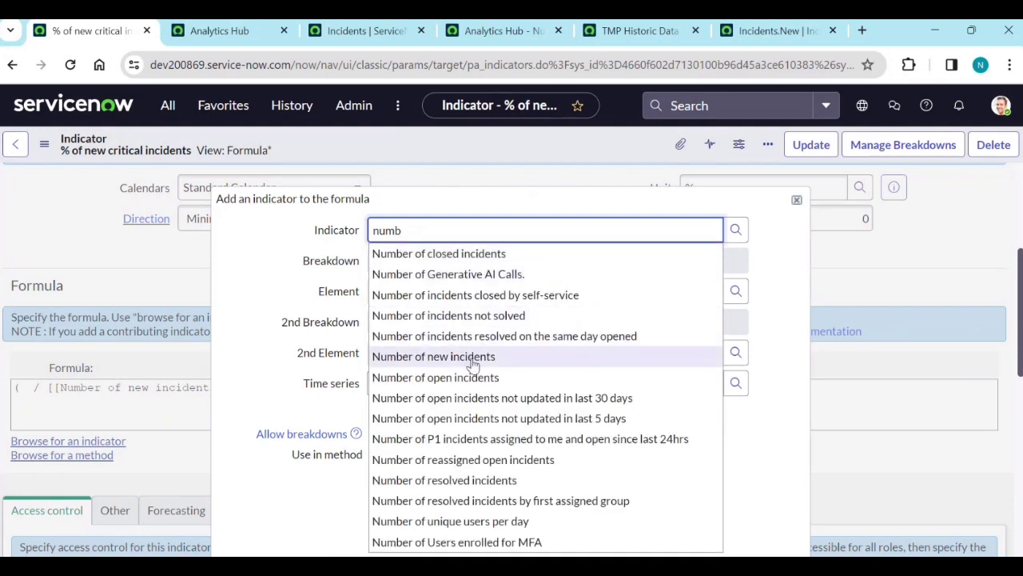
{"action": "left_click", "coordinate": [470, 356]}
{"action": "left_click", "coordinate": [407, 262]}
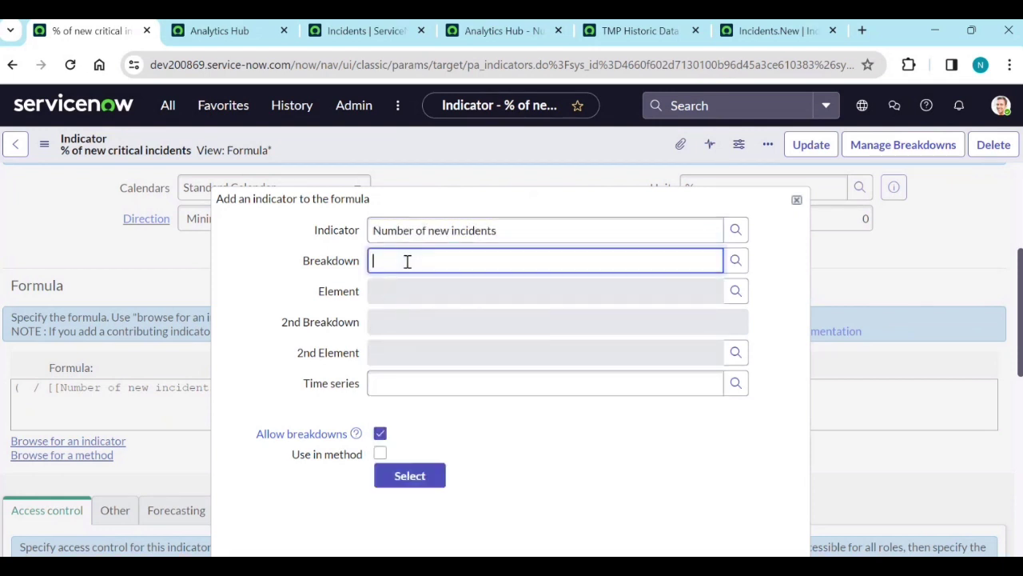
{"action": "left_click", "coordinate": [736, 261]}
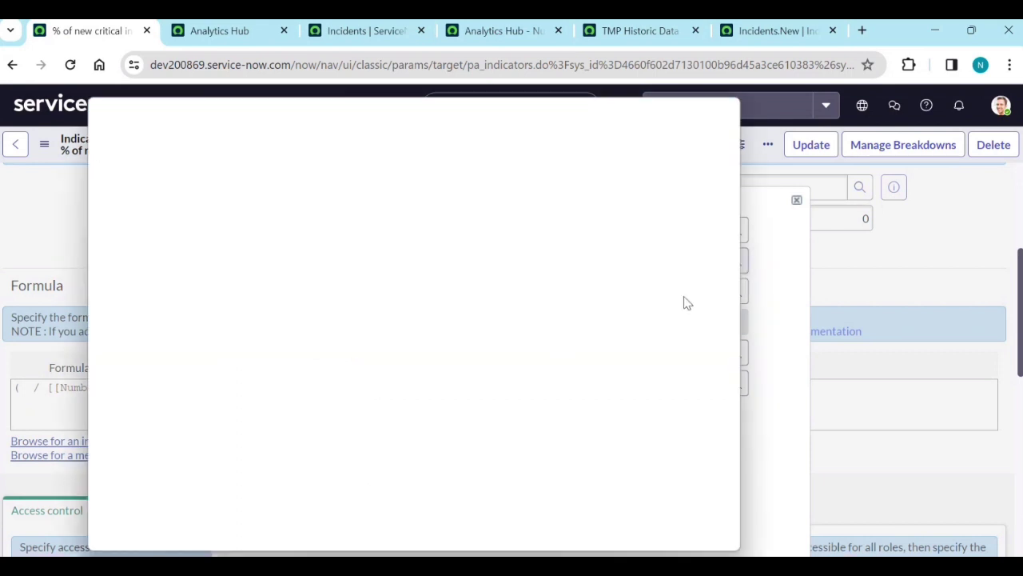
{"action": "left_click", "coordinate": [164, 329]}
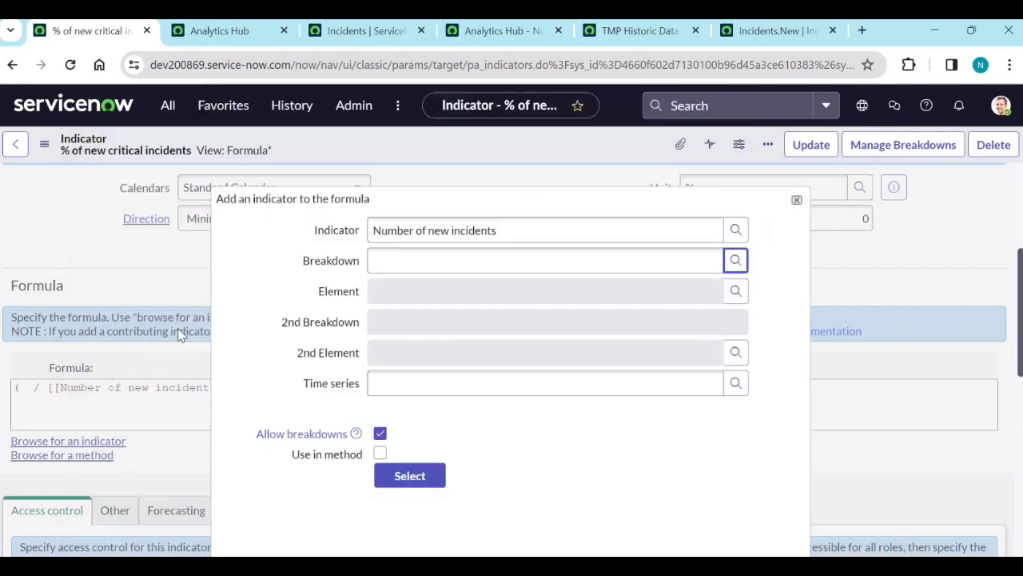
{"action": "left_click", "coordinate": [735, 291]}
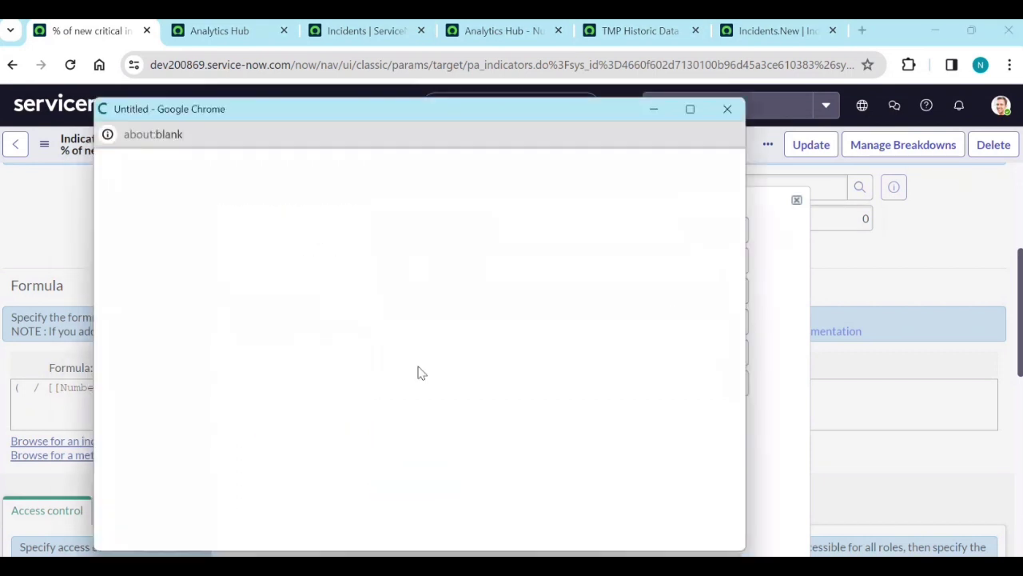
{"action": "left_click", "coordinate": [178, 282]}
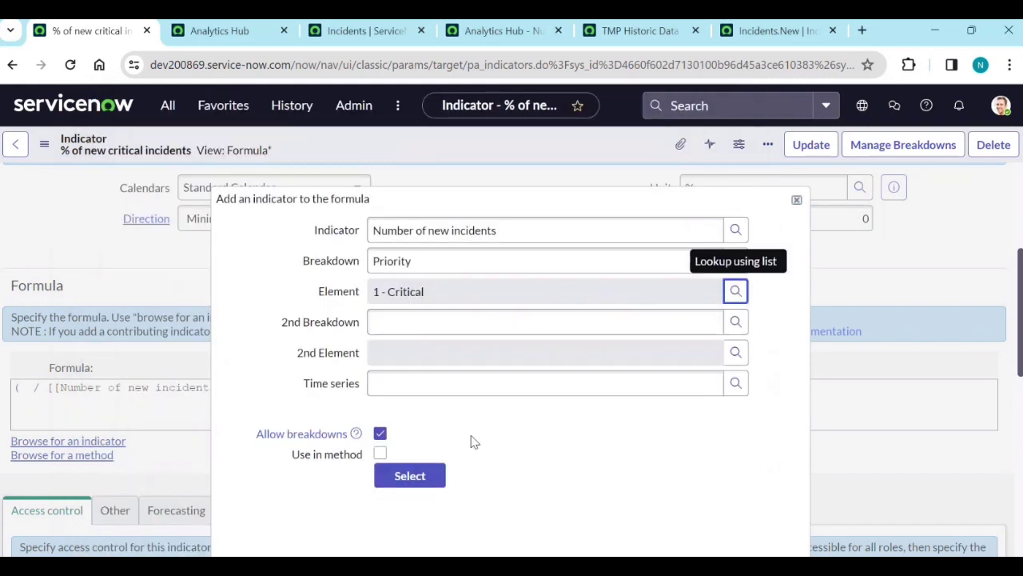
Step: Disallow breakdowns for the 1 - Critical component, insert it into the formula and save the indicator
{"action": "mouse_move", "coordinate": [325, 436]}
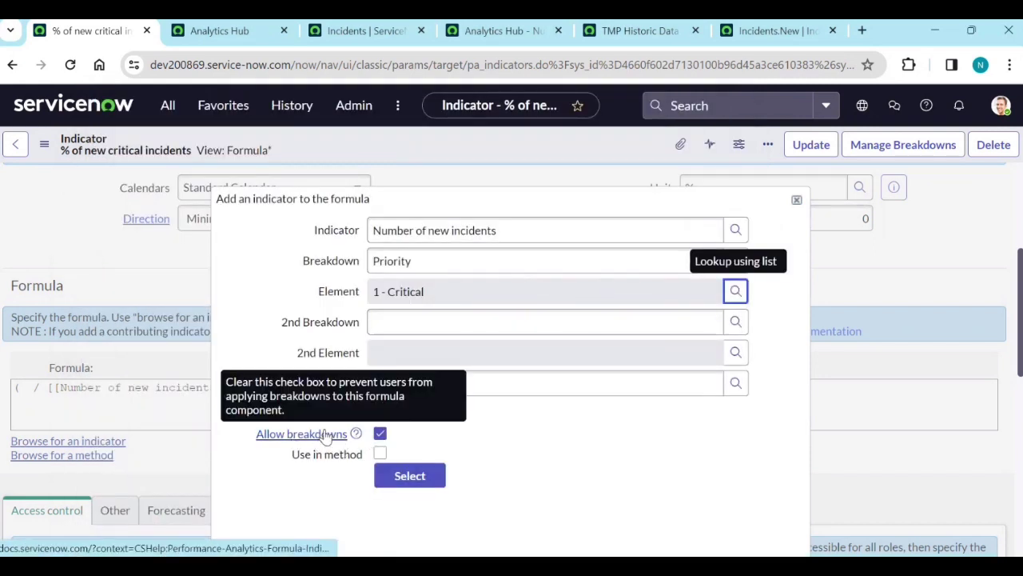
{"action": "left_click", "coordinate": [381, 436]}
{"action": "left_click", "coordinate": [419, 479]}
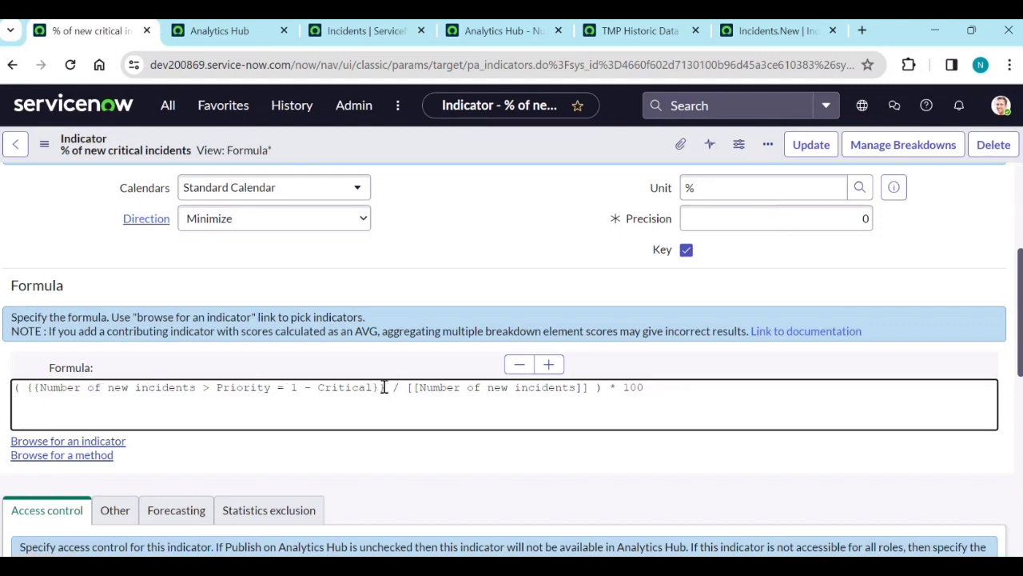
{"action": "right_click", "coordinate": [538, 148]}
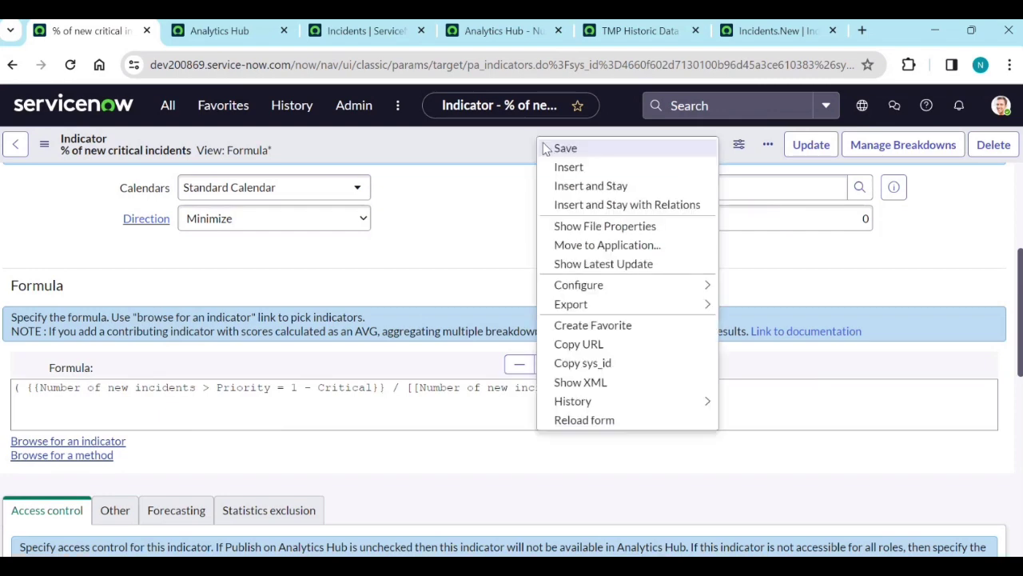
{"action": "left_click", "coordinate": [544, 147]}
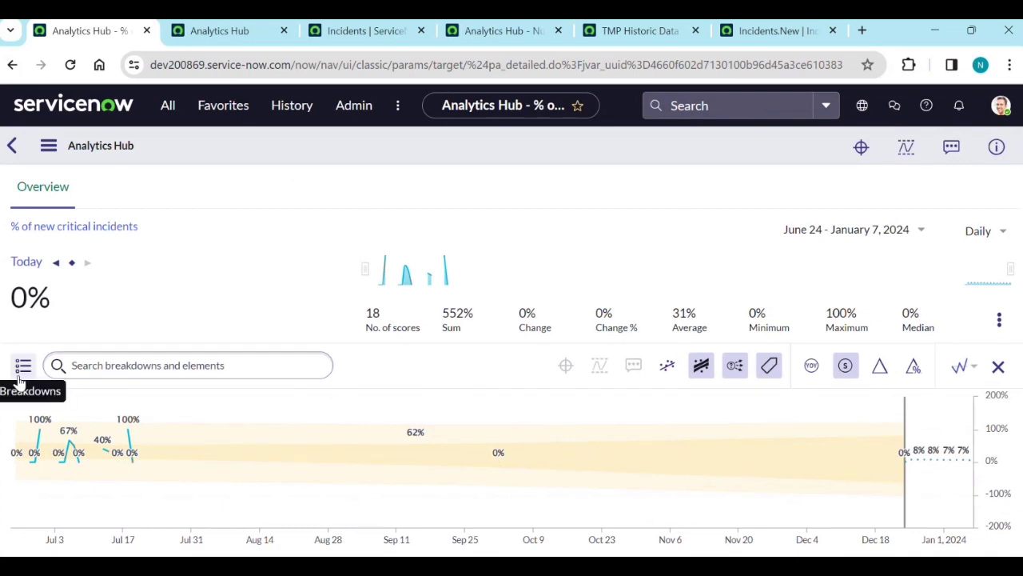
Step: Select September 15 on the chart and examine the Category breakdown scores of "% of new critical incidents"
{"action": "left_click", "coordinate": [417, 444]}
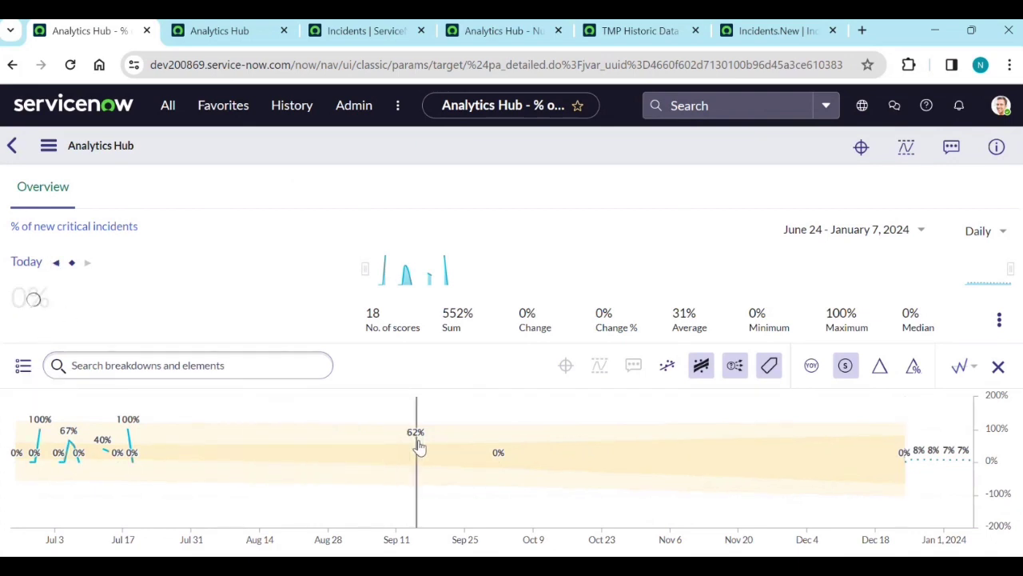
{"action": "left_click", "coordinate": [22, 366]}
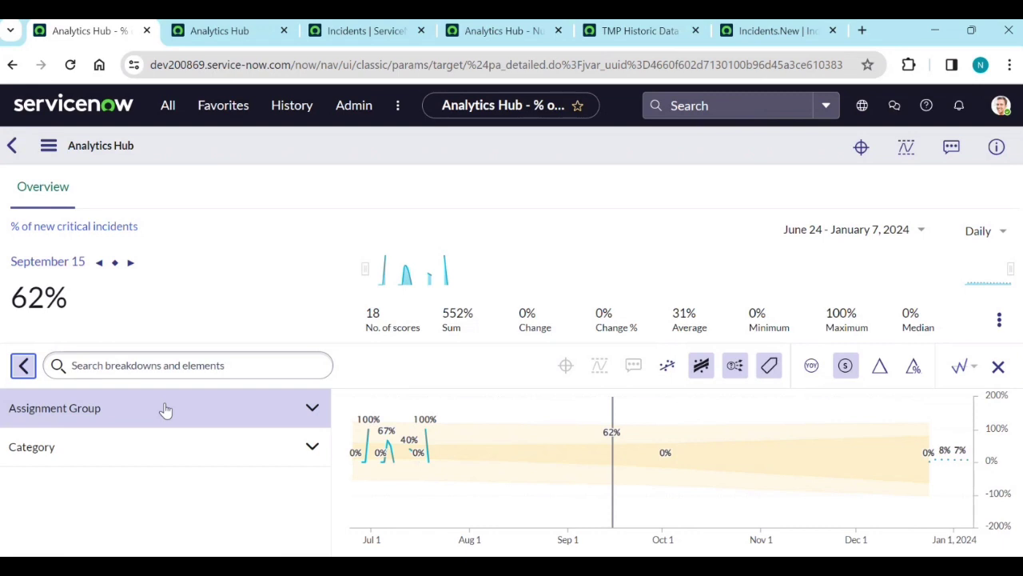
{"action": "left_click", "coordinate": [280, 457]}
{"action": "scroll", "coordinate": [276, 459], "scroll_direction": "down", "scroll_amount": 2}
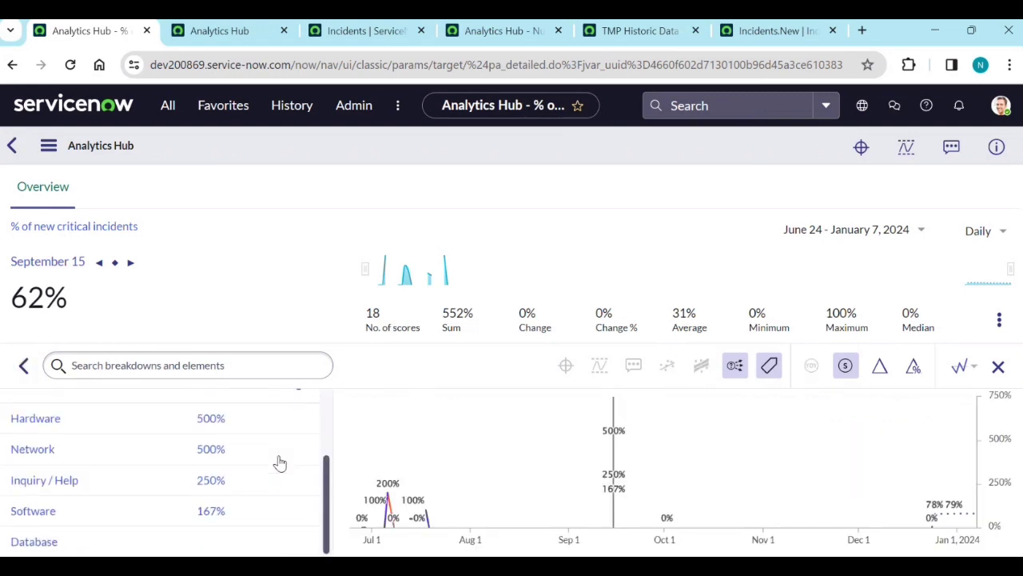
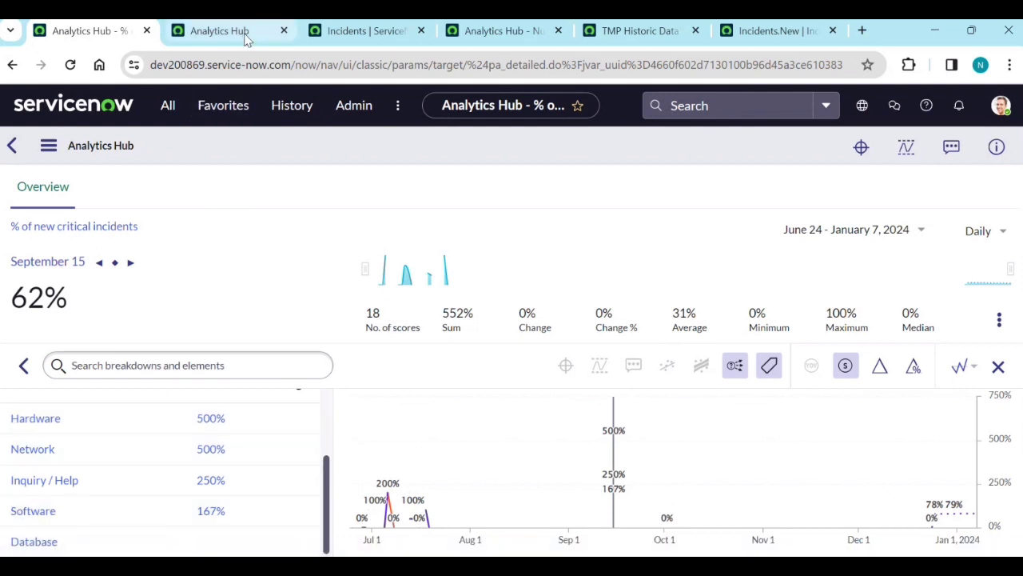
{"action": "mouse_move", "coordinate": [214, 35]}
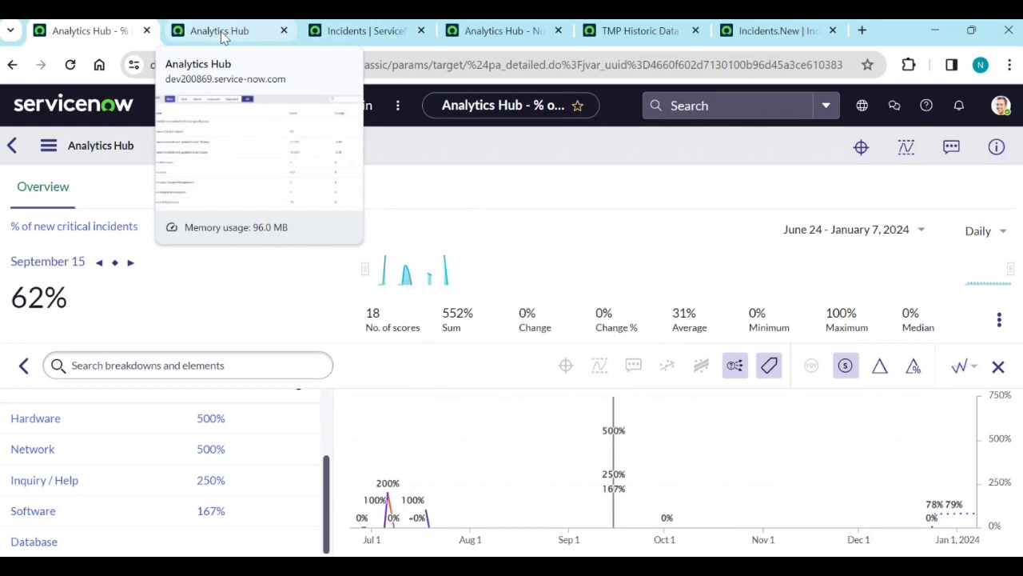
{"action": "left_click", "coordinate": [230, 31]}
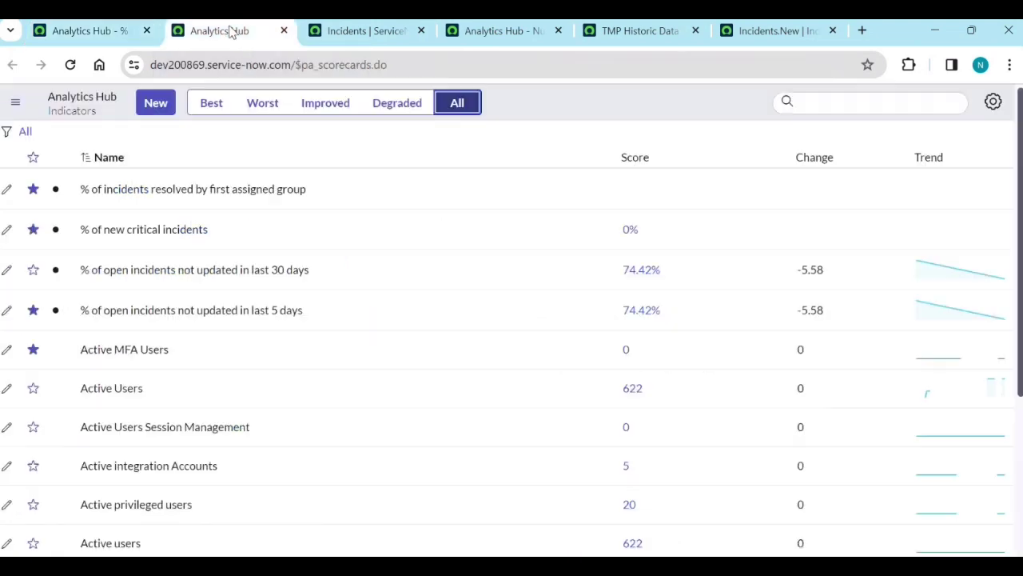
{"action": "left_click", "coordinate": [76, 30]}
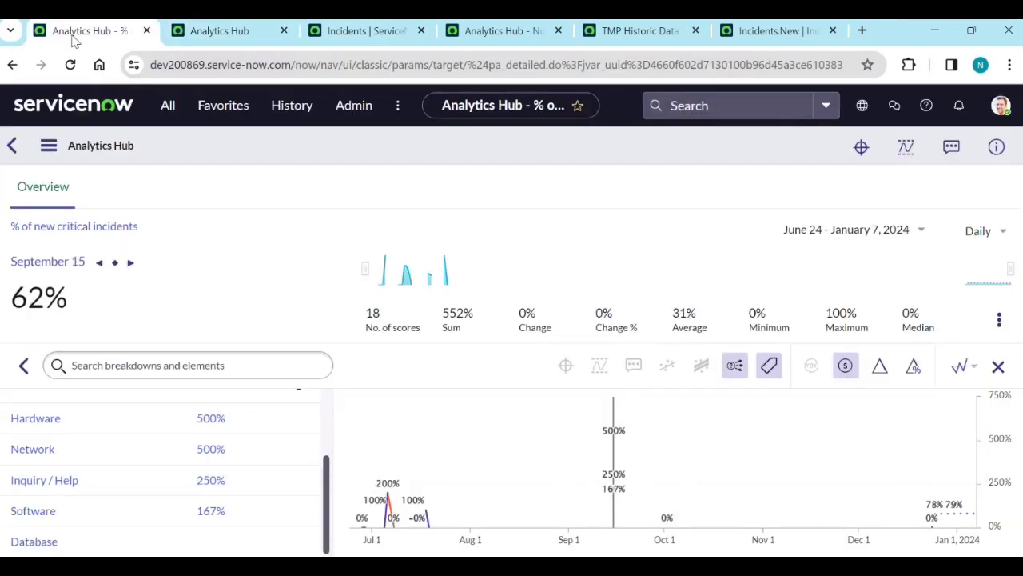
Step: Edit the "% of new critical incidents" indicator to allow formula components to be NULL and save it
{"action": "left_click", "coordinate": [48, 146]}
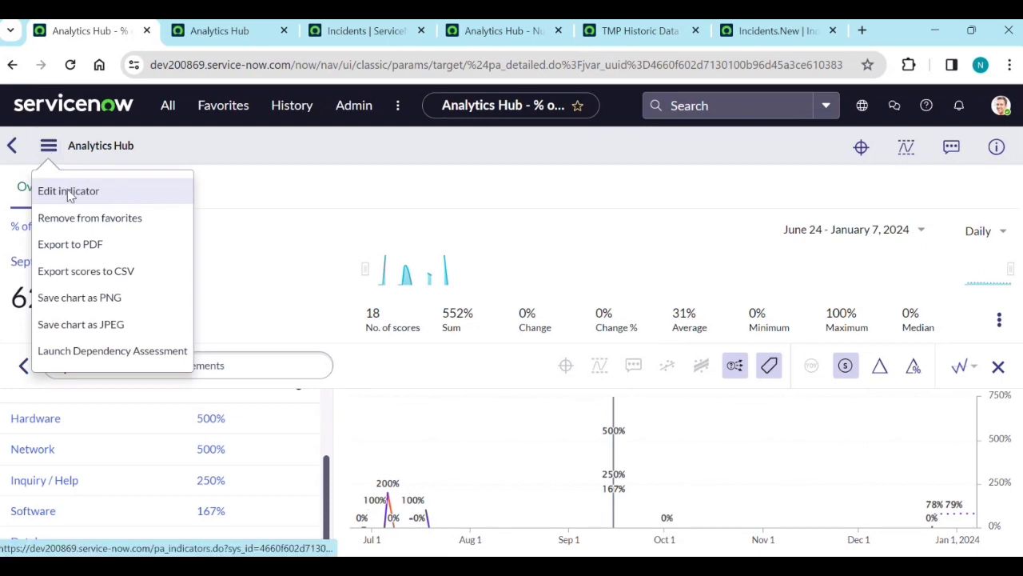
{"action": "left_click", "coordinate": [70, 192]}
{"action": "scroll", "coordinate": [490, 484], "scroll_direction": "down", "scroll_amount": 1}
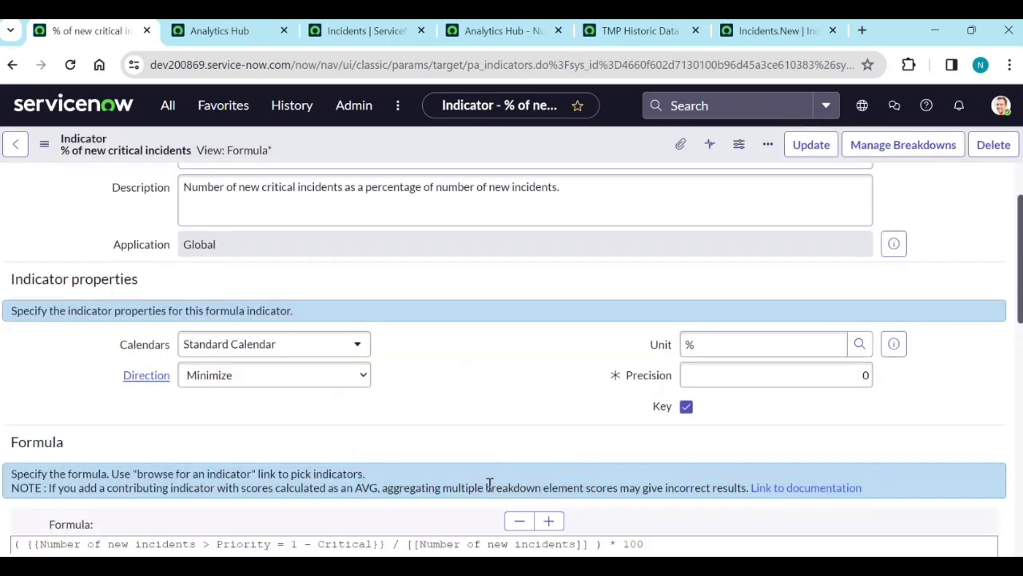
{"action": "scroll", "coordinate": [490, 484], "scroll_direction": "down", "scroll_amount": 3}
{"action": "scroll", "coordinate": [267, 362], "scroll_direction": "down", "scroll_amount": 1}
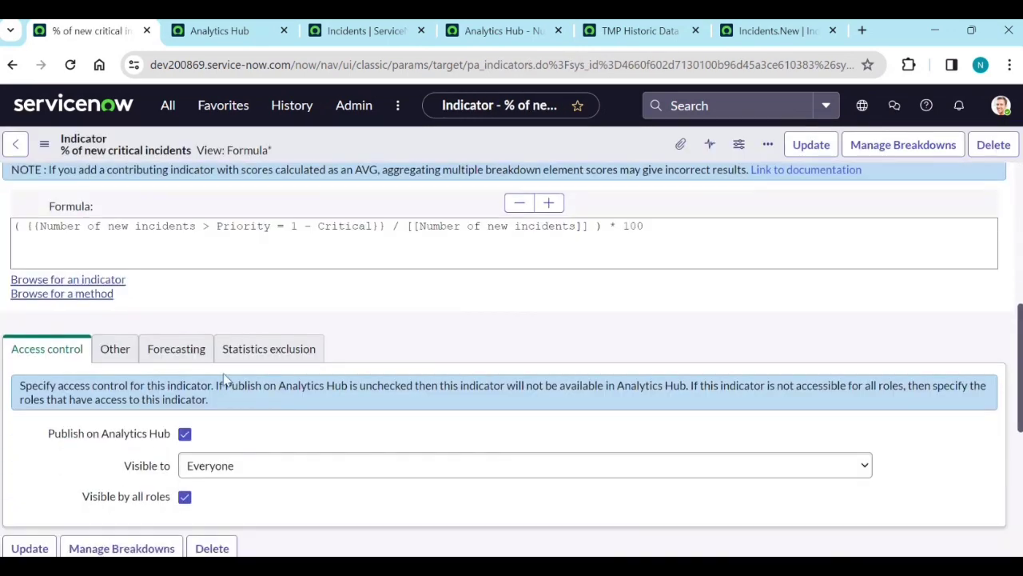
{"action": "left_click", "coordinate": [115, 348]}
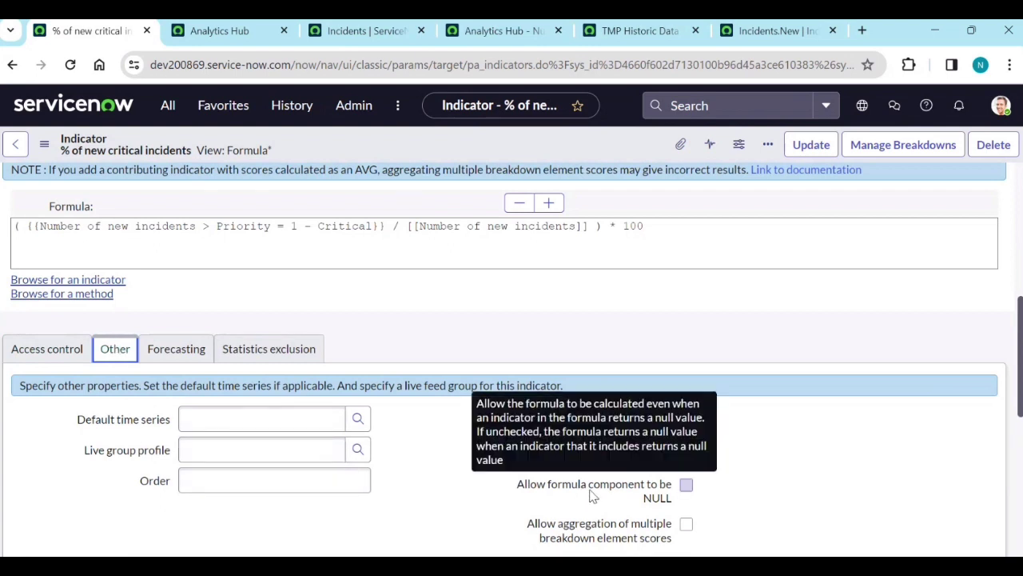
{"action": "left_click", "coordinate": [688, 488]}
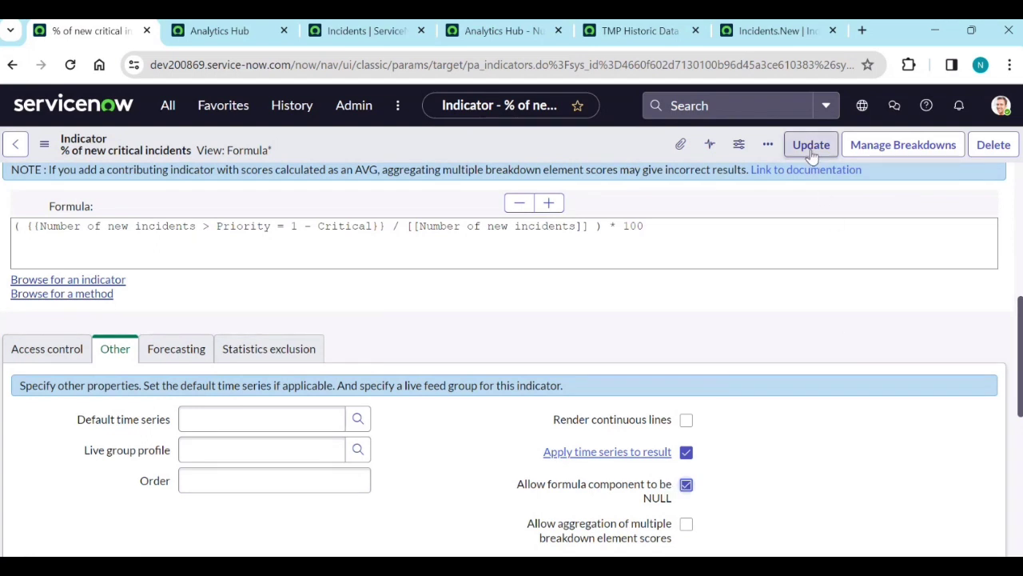
{"action": "right_click", "coordinate": [478, 153]}
{"action": "left_click", "coordinate": [494, 166]}
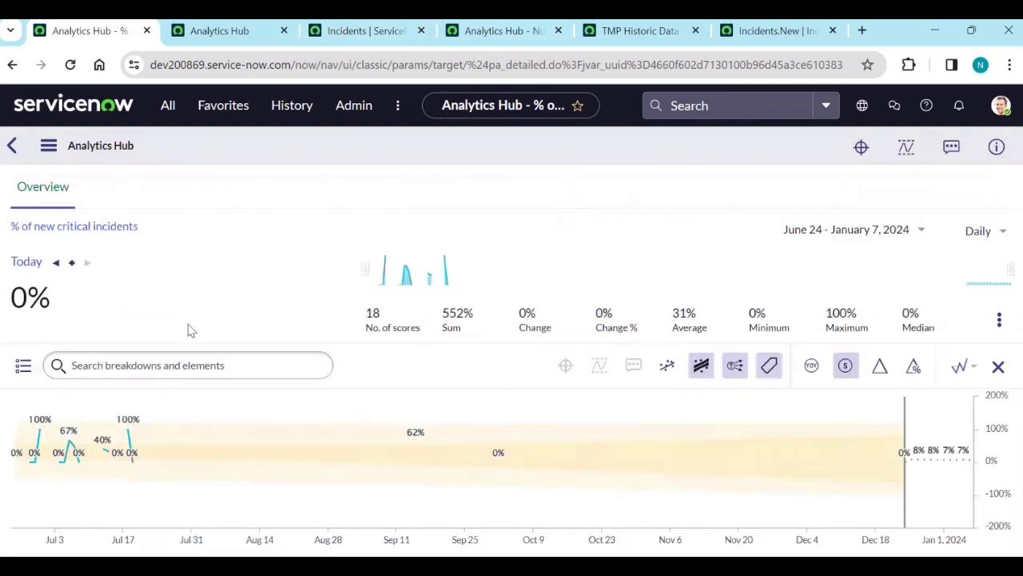
Step: Expand the Category breakdown, select September 15 on the chart and check the element scores again
{"action": "left_click", "coordinate": [23, 366]}
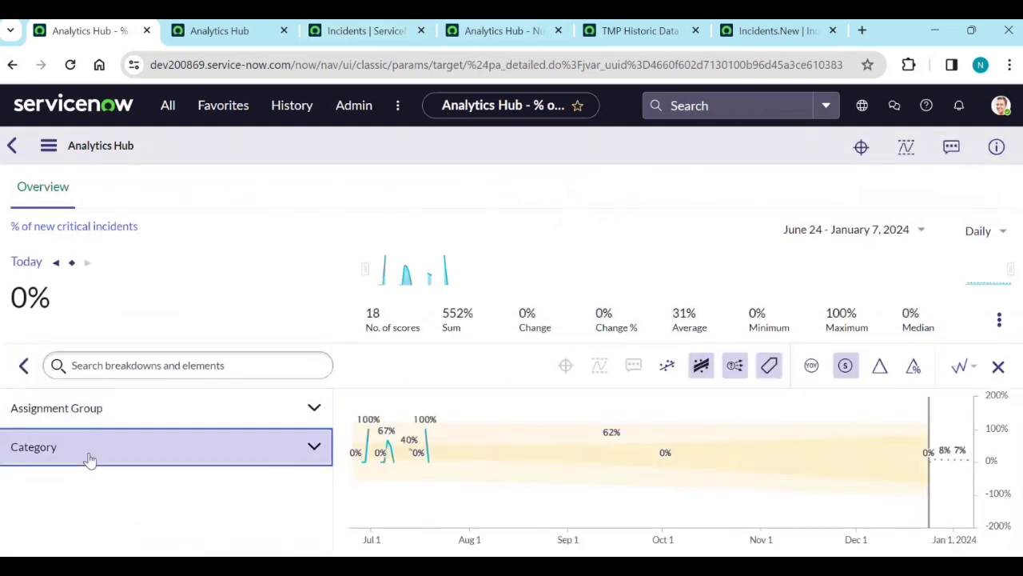
{"action": "left_click", "coordinate": [174, 459]}
{"action": "scroll", "coordinate": [178, 472], "scroll_direction": "down", "scroll_amount": 2}
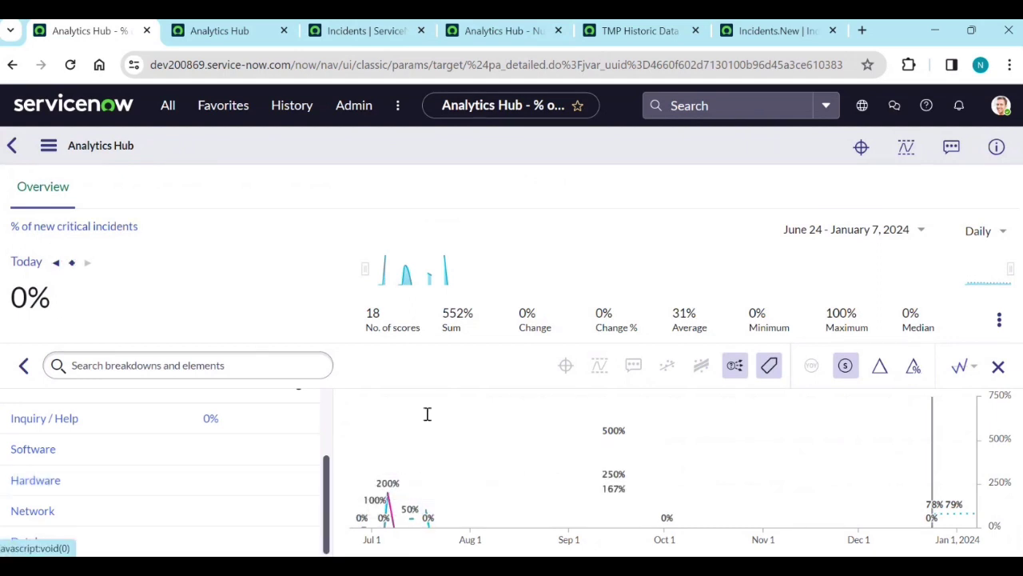
{"action": "mouse_move", "coordinate": [614, 447]}
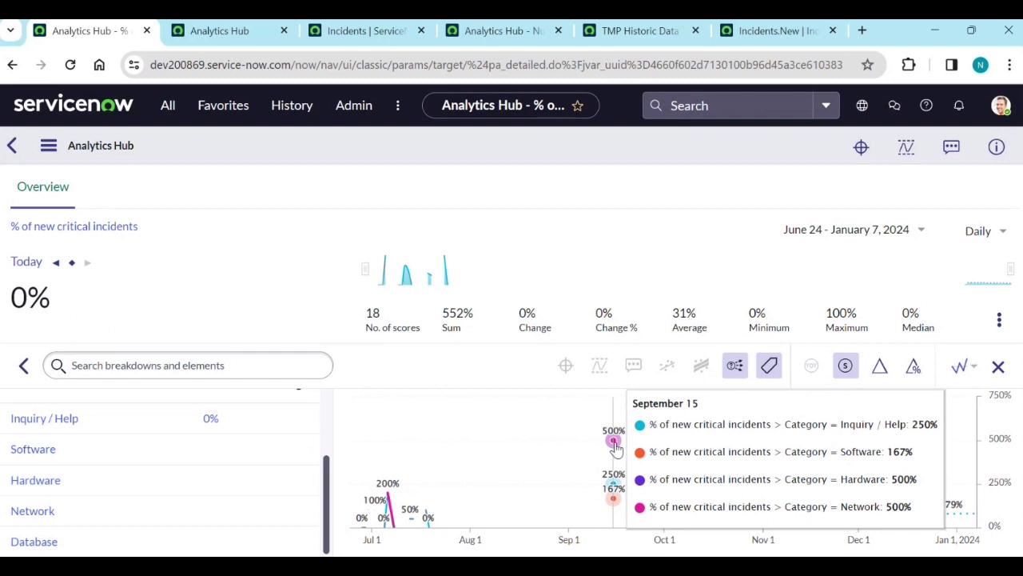
{"action": "left_click", "coordinate": [613, 447]}
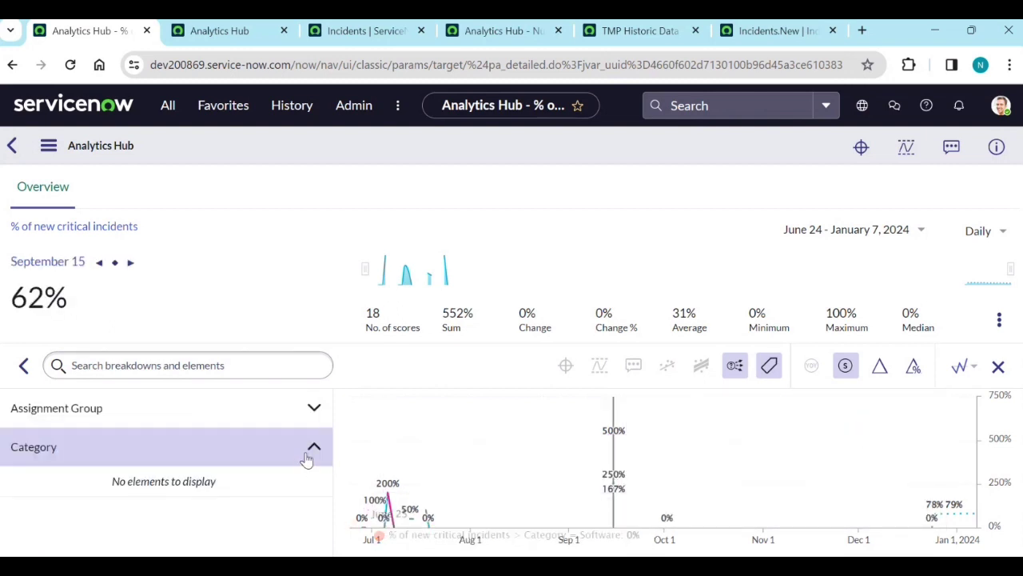
{"action": "left_click", "coordinate": [313, 453]}
{"action": "left_click", "coordinate": [312, 456]}
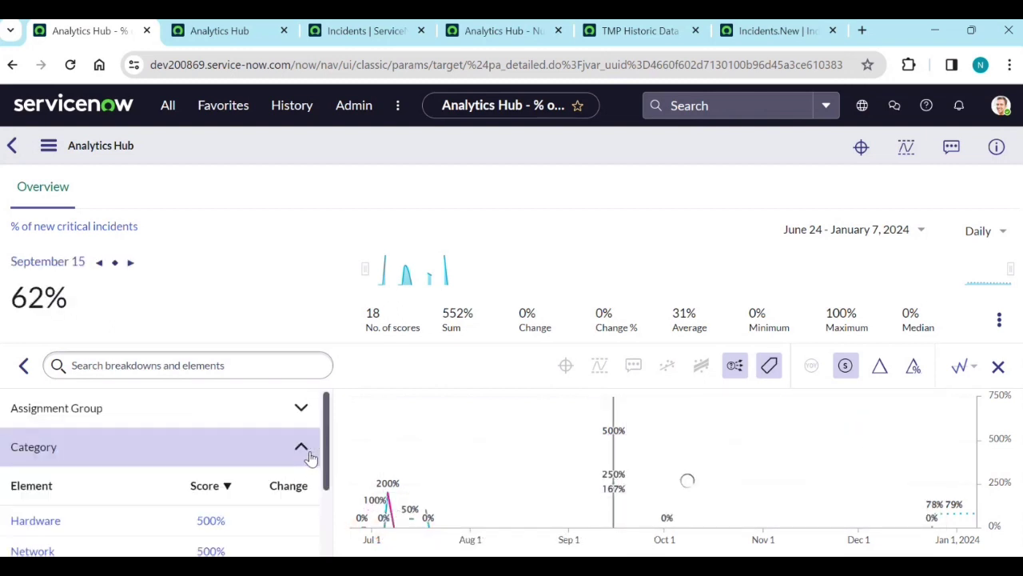
{"action": "scroll", "coordinate": [259, 486], "scroll_direction": "down", "scroll_amount": 1}
{"action": "scroll", "coordinate": [259, 490], "scroll_direction": "down", "scroll_amount": 1}
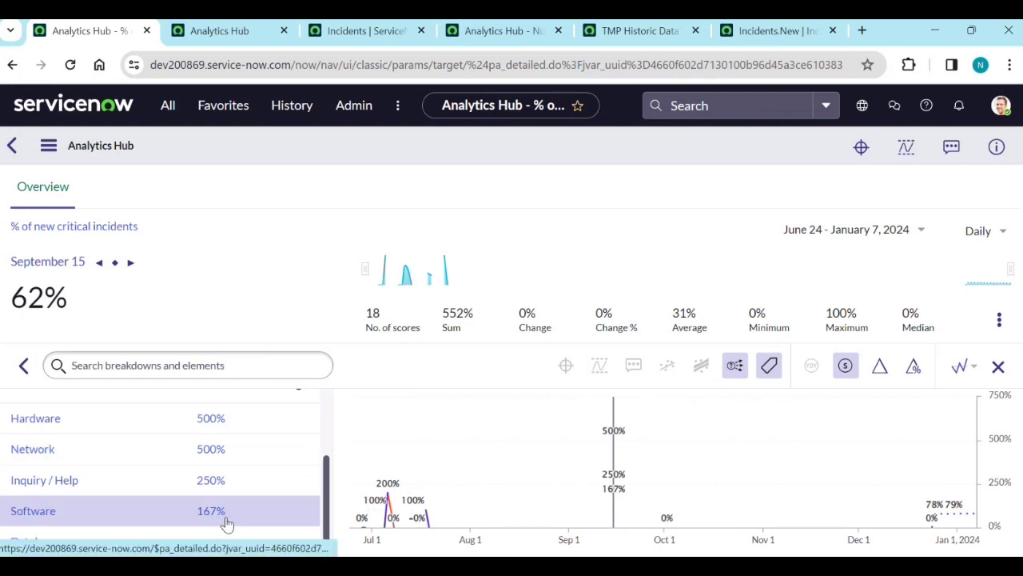
{"action": "mouse_move", "coordinate": [616, 494]}
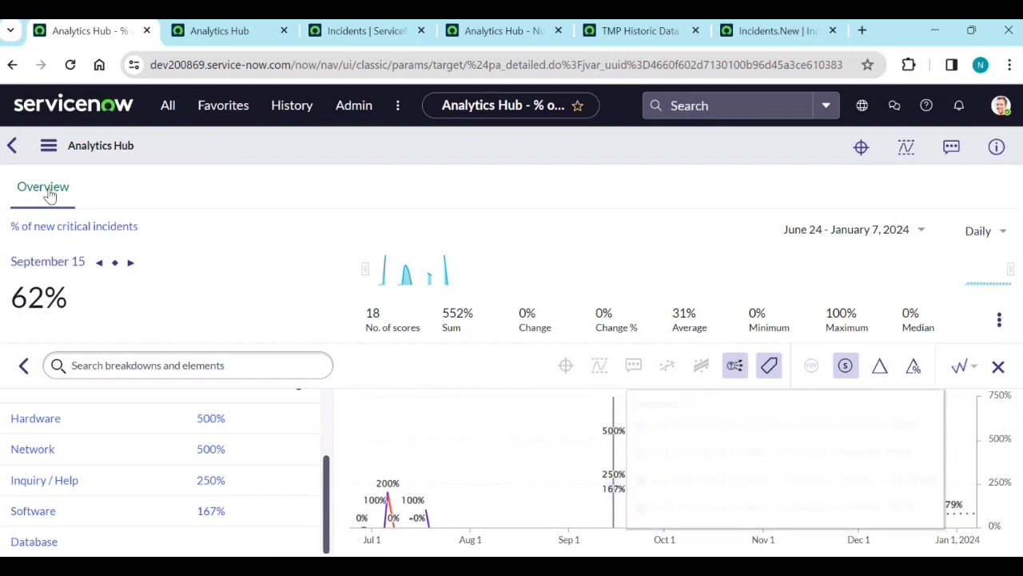
Step: Open "% of new critical incidents" for editing and delete the denominator term [[Number of new incidents]] from its formula
{"action": "left_click", "coordinate": [52, 145]}
{"action": "left_click", "coordinate": [66, 192]}
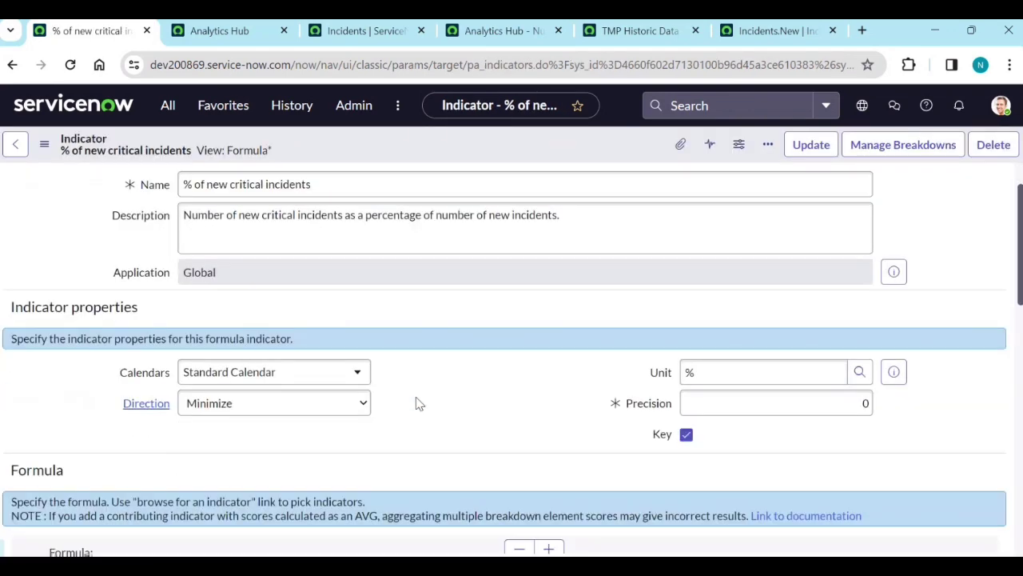
{"action": "scroll", "coordinate": [420, 396], "scroll_direction": "down", "scroll_amount": 3}
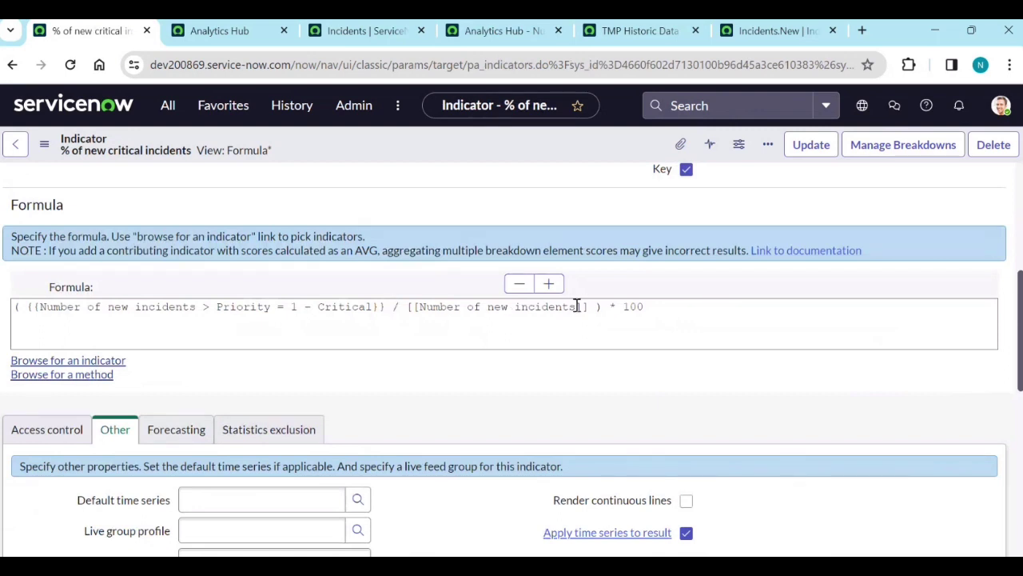
{"action": "left_click_drag", "start_coordinate": [587, 308], "coordinate": [414, 309]}
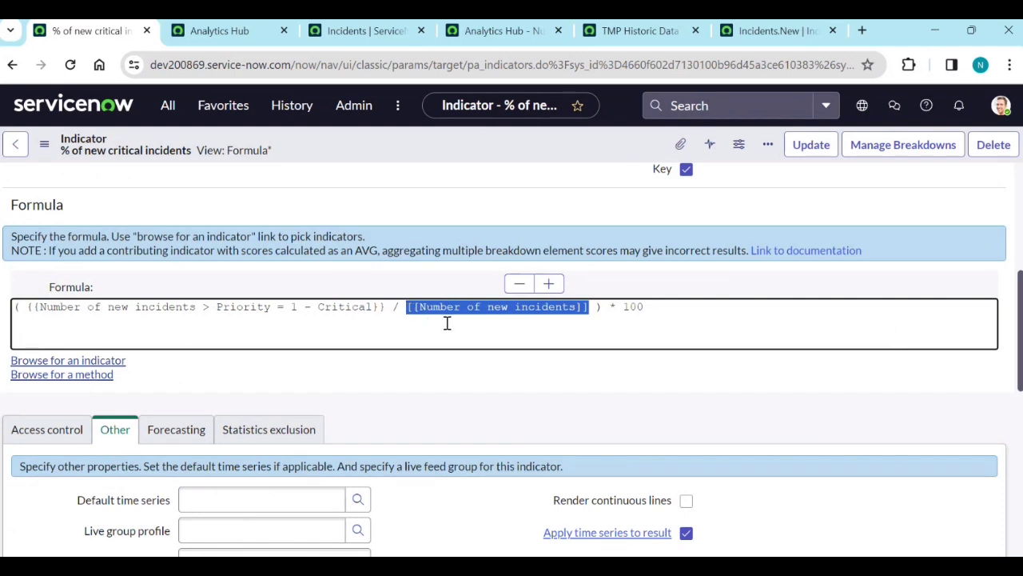
{"action": "key", "text": "BackSpace"}
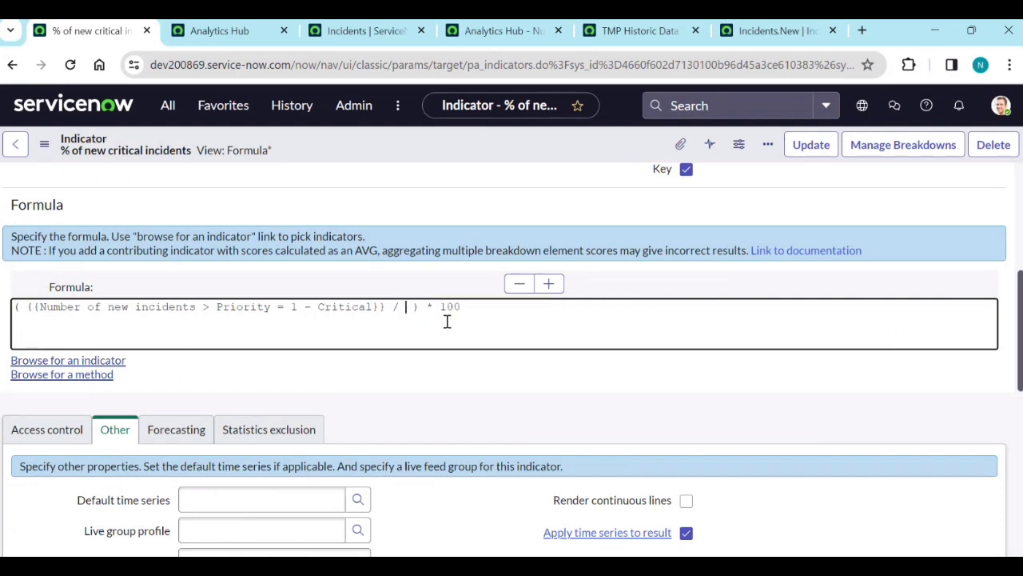
Step: Insert "Number of new incidents" as the formula's denominator with breakdowns disallowed and save the indicator
{"action": "left_click", "coordinate": [91, 359]}
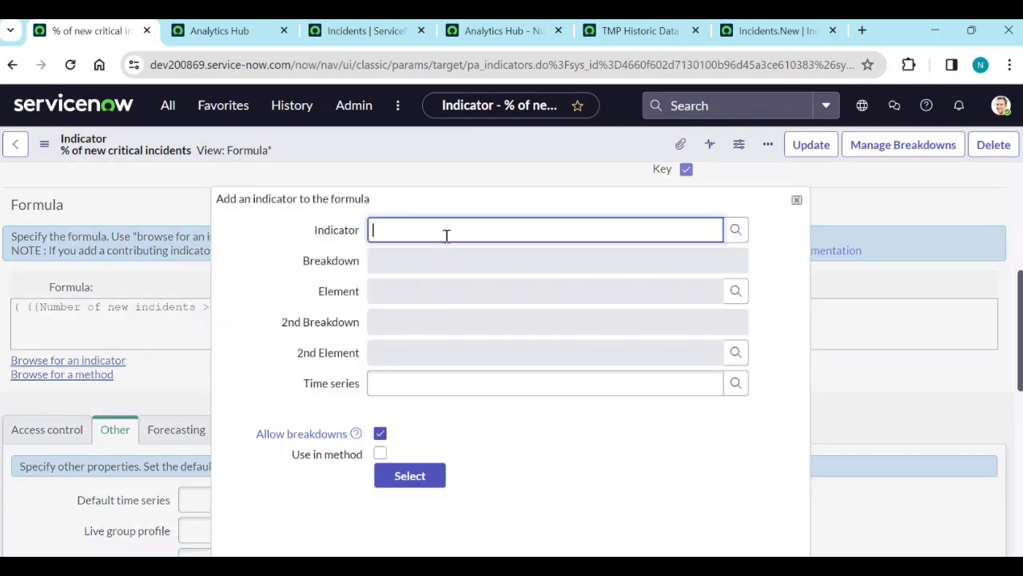
{"action": "type", "text": "nu"}
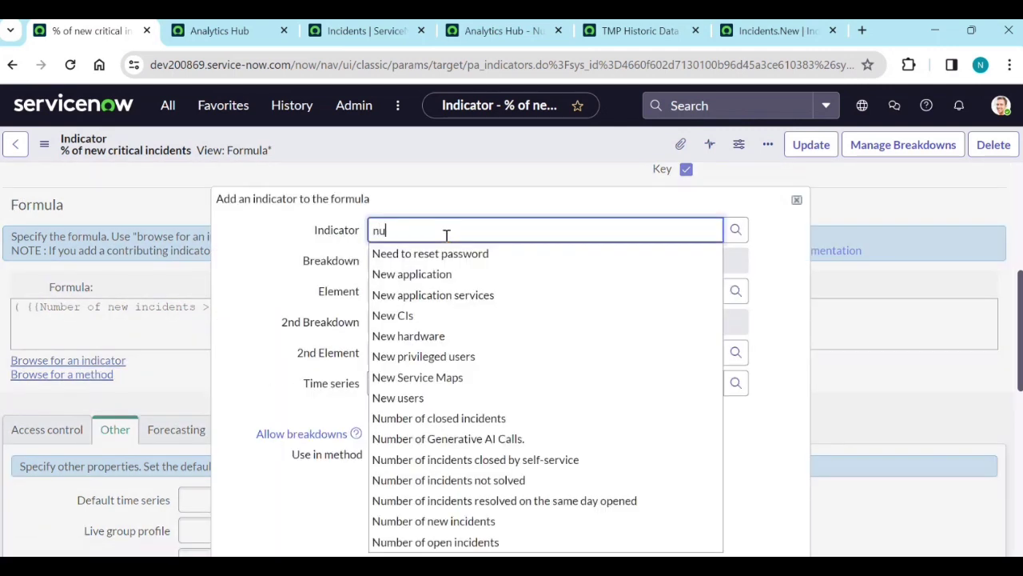
{"action": "type", "text": "m"}
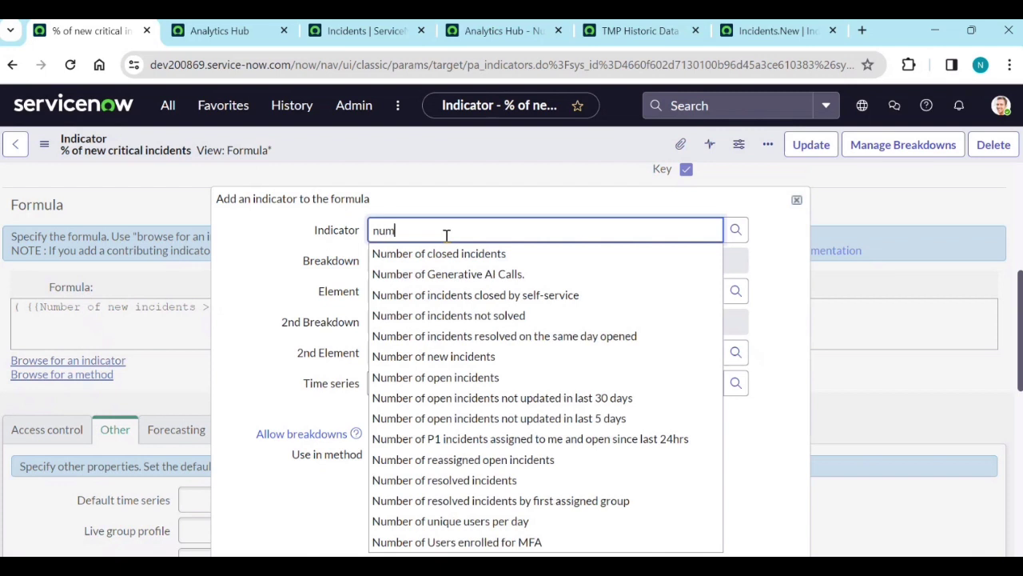
{"action": "left_click", "coordinate": [478, 357]}
{"action": "left_click", "coordinate": [380, 434]}
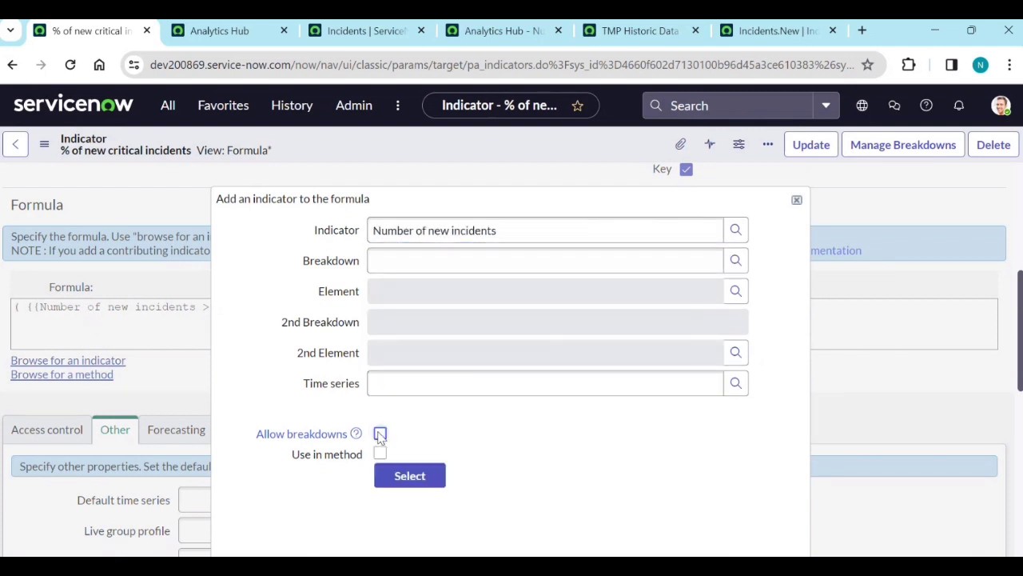
{"action": "left_click", "coordinate": [408, 476]}
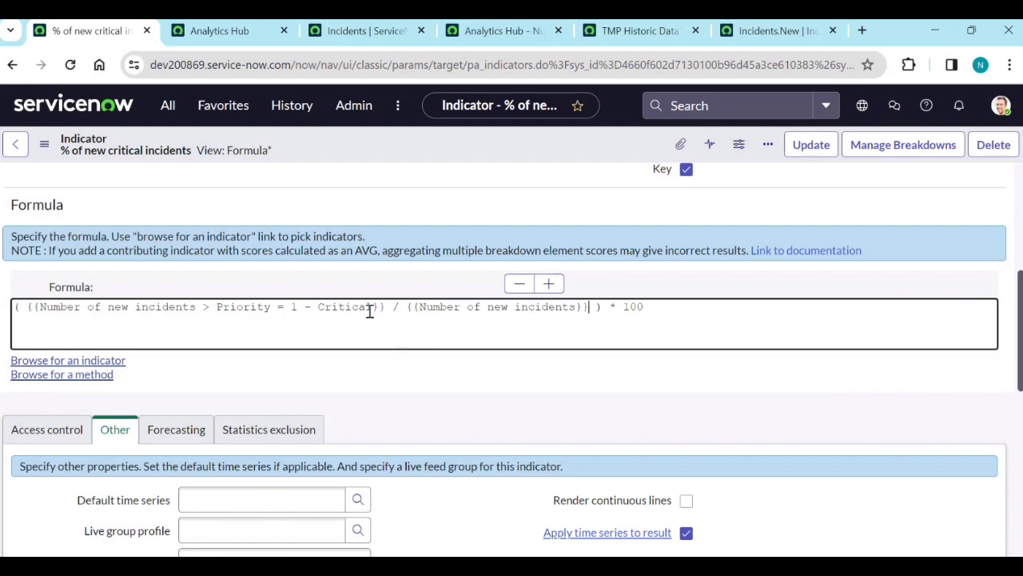
{"action": "right_click", "coordinate": [573, 154]}
{"action": "left_click", "coordinate": [599, 162]}
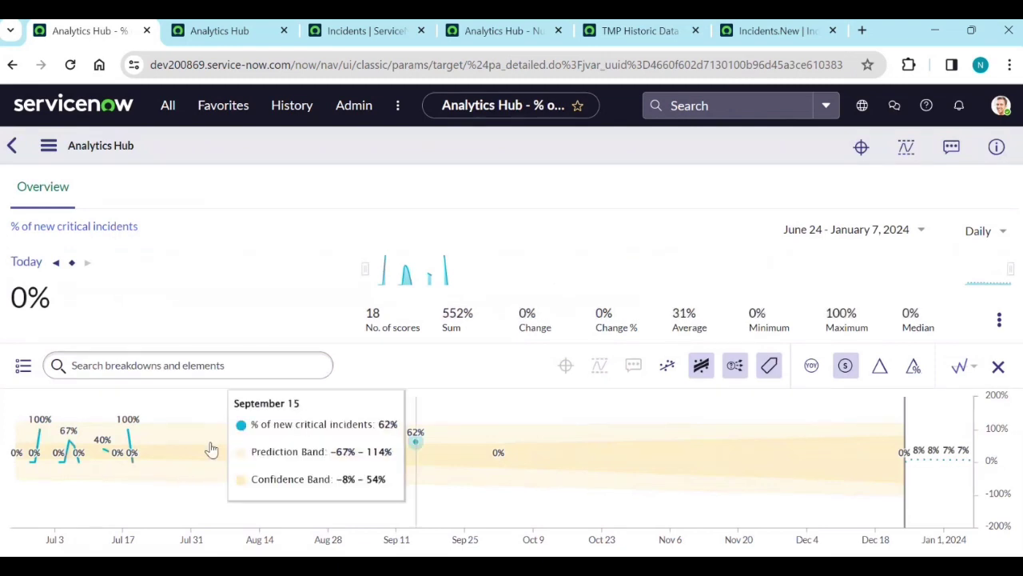
Step: Select September 15 on the chart and check which breakdowns are available for "% of new critical incidents"
{"action": "left_click", "coordinate": [417, 443]}
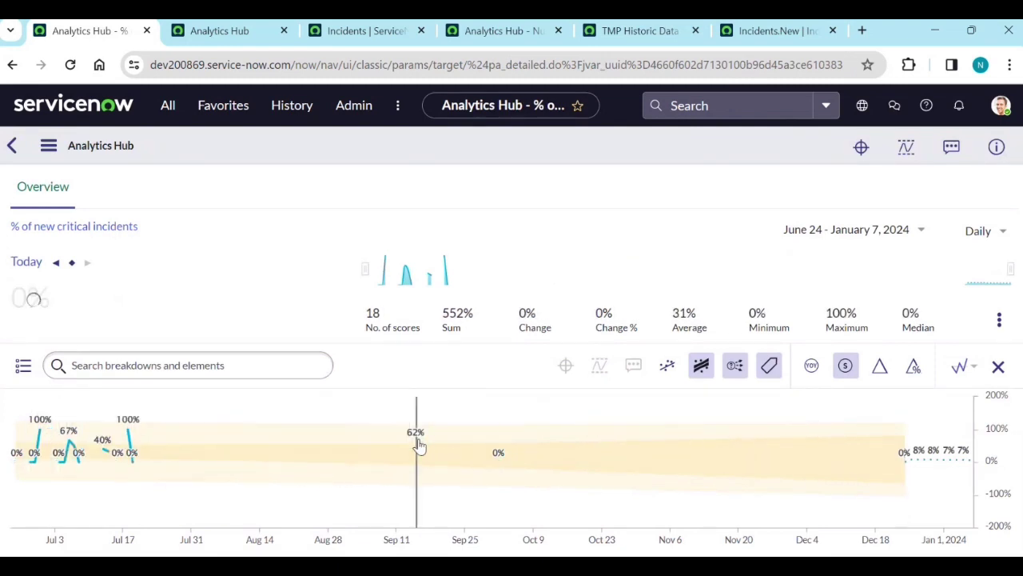
{"action": "left_click", "coordinate": [22, 365]}
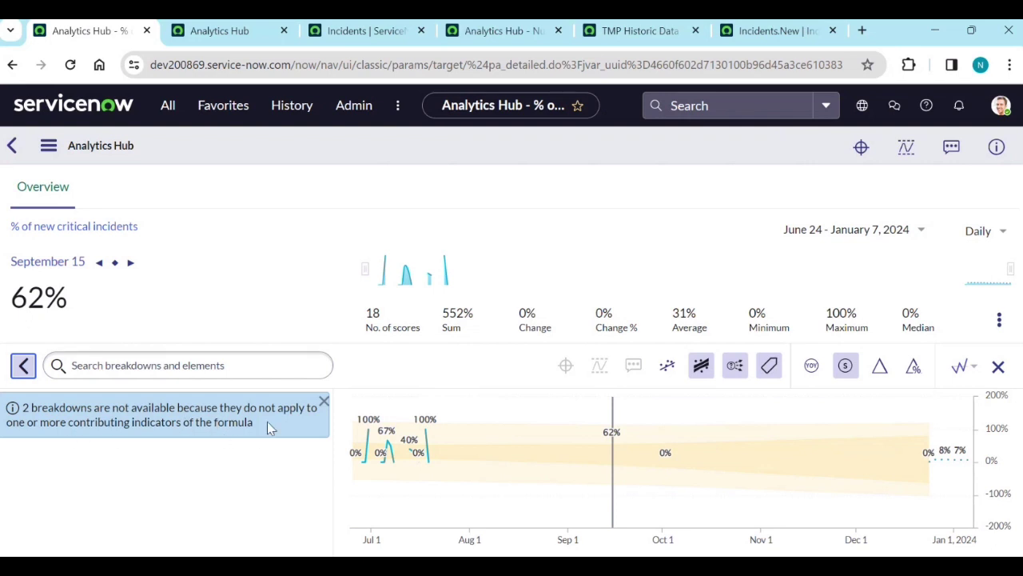
Step: Edit the indicator, replacing the formula's numerator with "Number of new incidents" for Priority 1 - Critical with breakdowns allowed, and save it
{"action": "left_click", "coordinate": [48, 145]}
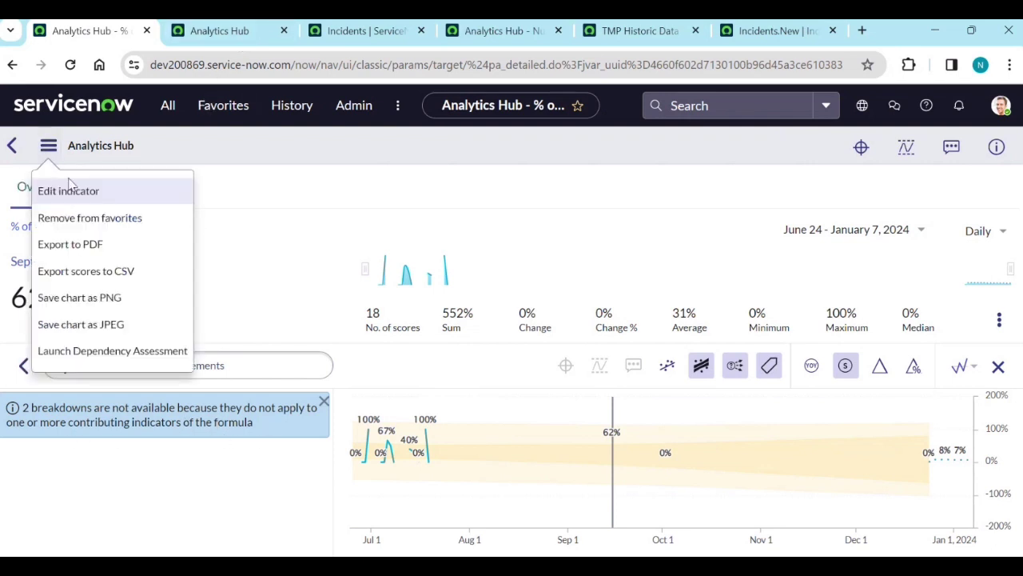
{"action": "left_click", "coordinate": [147, 205]}
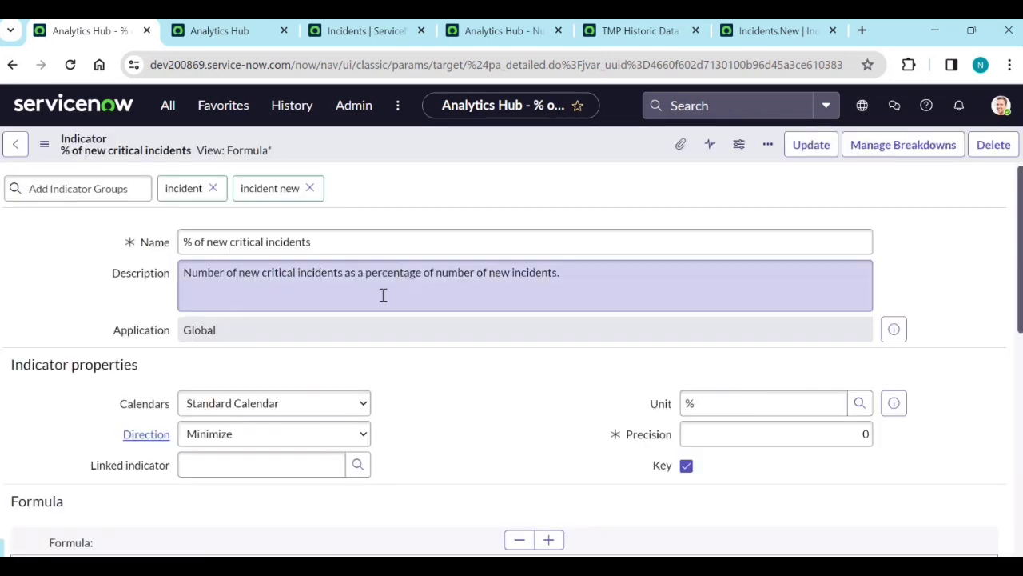
{"action": "scroll", "coordinate": [415, 370], "scroll_direction": "down", "scroll_amount": 3}
{"action": "left_click_drag", "start_coordinate": [387, 309], "coordinate": [29, 311]}
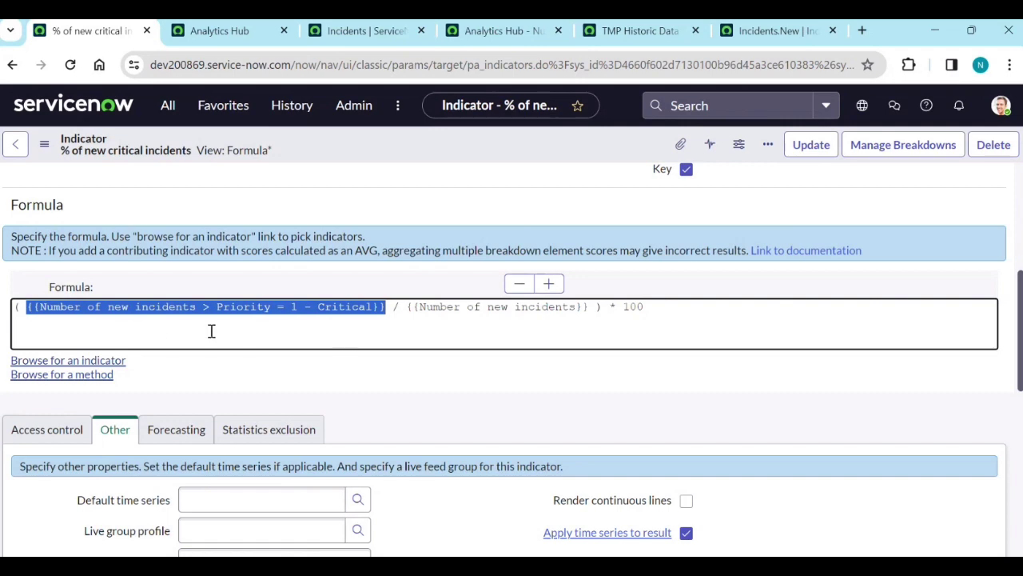
{"action": "left_click", "coordinate": [107, 360]}
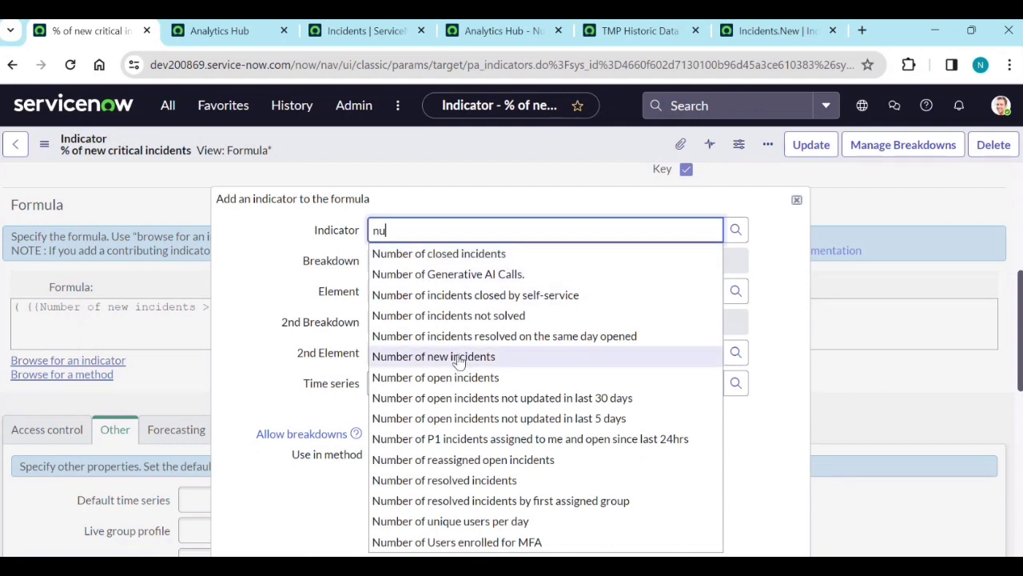
{"action": "left_click", "coordinate": [458, 357]}
{"action": "left_click", "coordinate": [735, 260]}
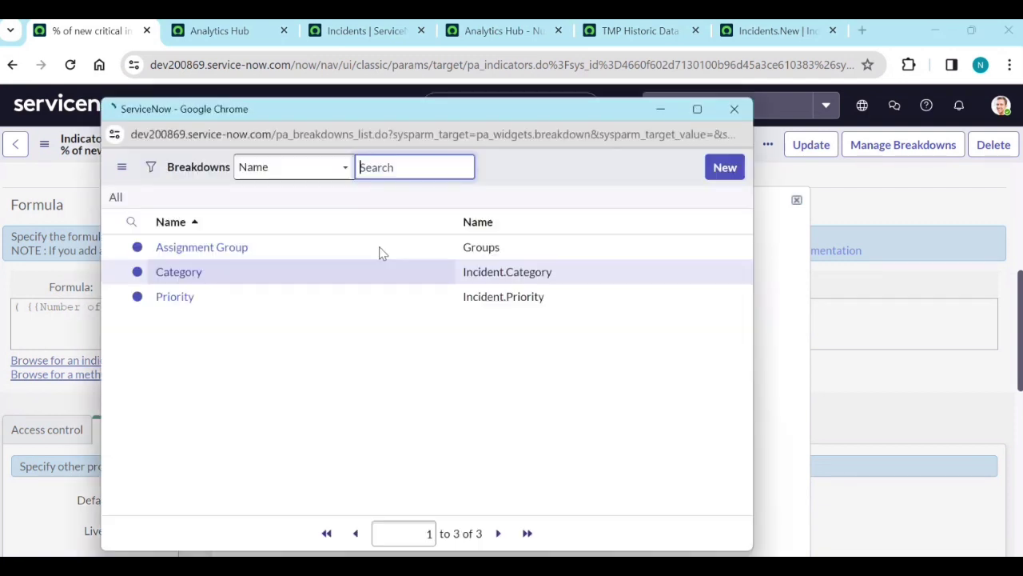
{"action": "left_click", "coordinate": [176, 329]}
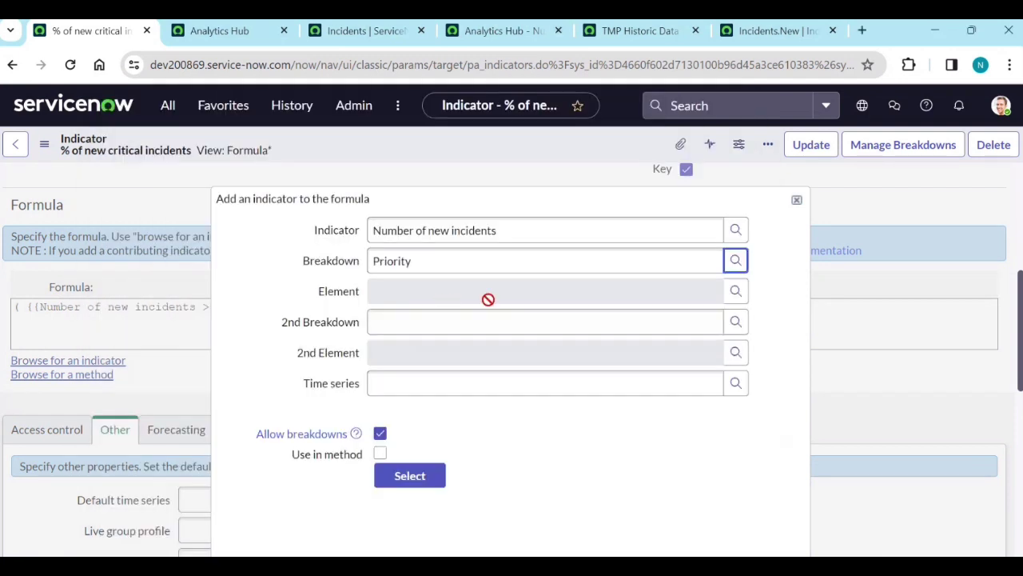
{"action": "left_click", "coordinate": [734, 292]}
{"action": "left_click", "coordinate": [190, 280]}
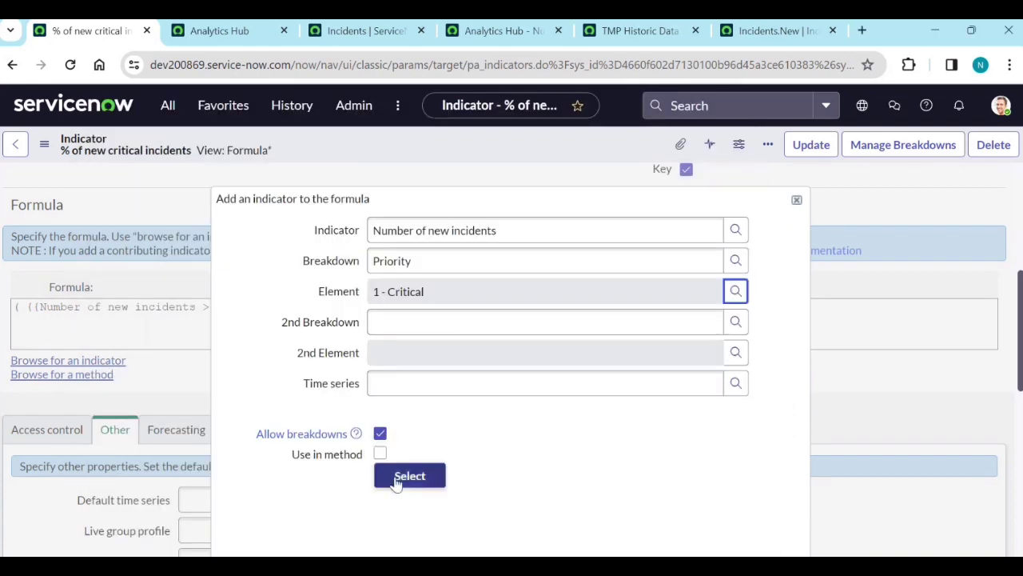
{"action": "left_click", "coordinate": [410, 475]}
{"action": "right_click", "coordinate": [390, 143]}
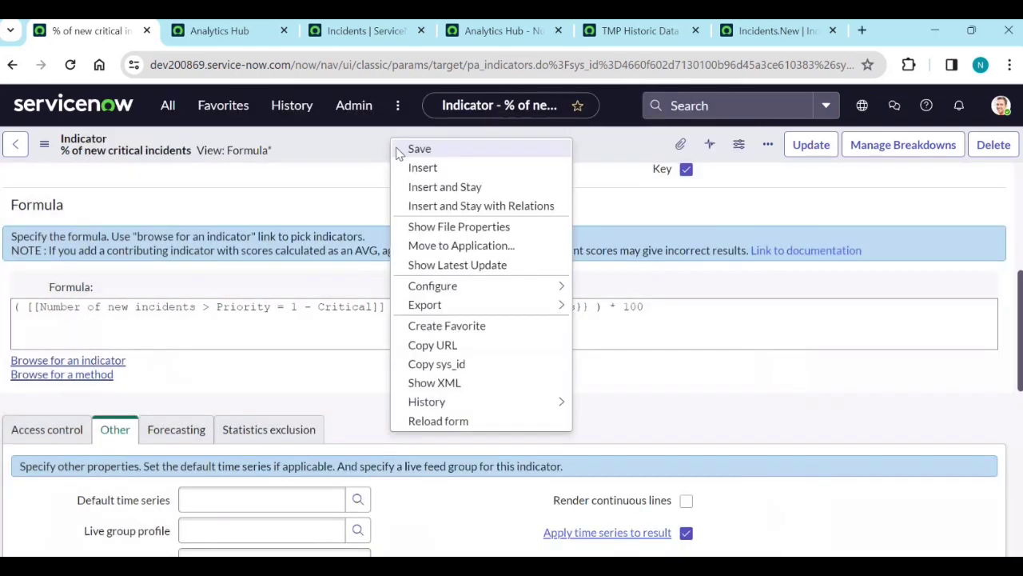
{"action": "left_click", "coordinate": [397, 149]}
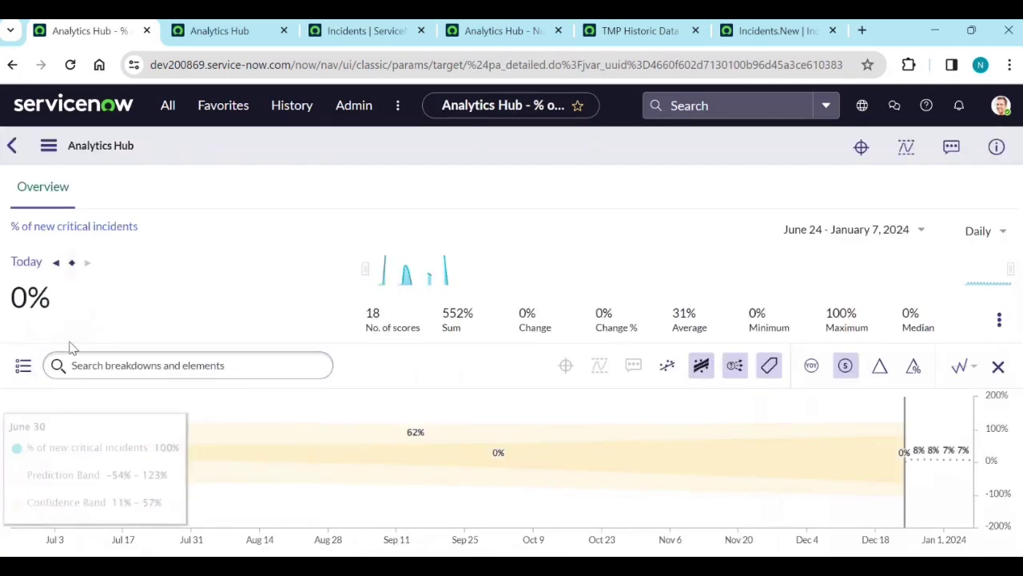
Step: Select September 15 on the chart, expand the Category breakdown and compare its element scores with the overall score
{"action": "left_click", "coordinate": [414, 442]}
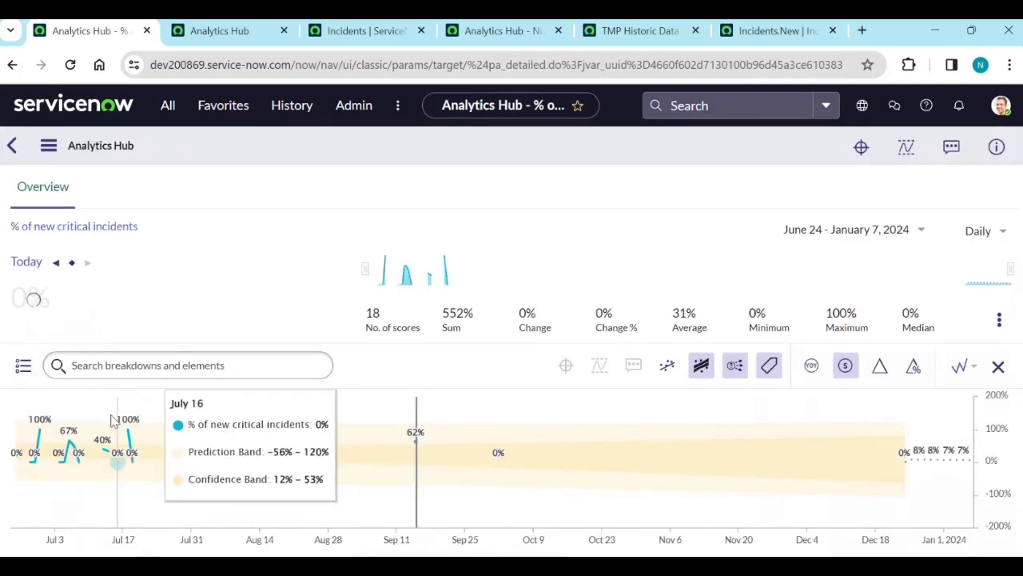
{"action": "left_click", "coordinate": [23, 367]}
{"action": "left_click", "coordinate": [66, 446]}
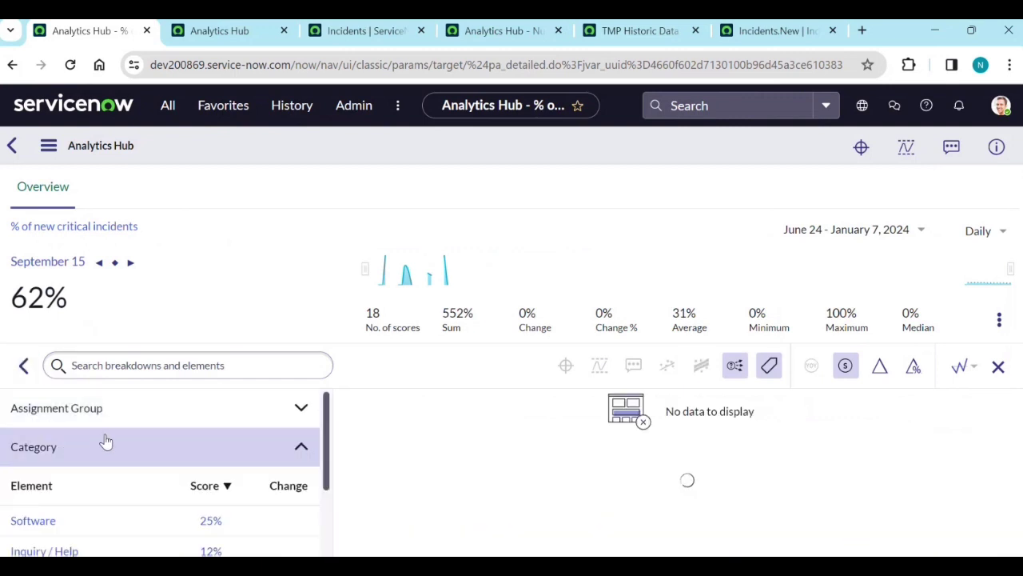
{"action": "scroll", "coordinate": [103, 447], "scroll_direction": "down", "scroll_amount": 1}
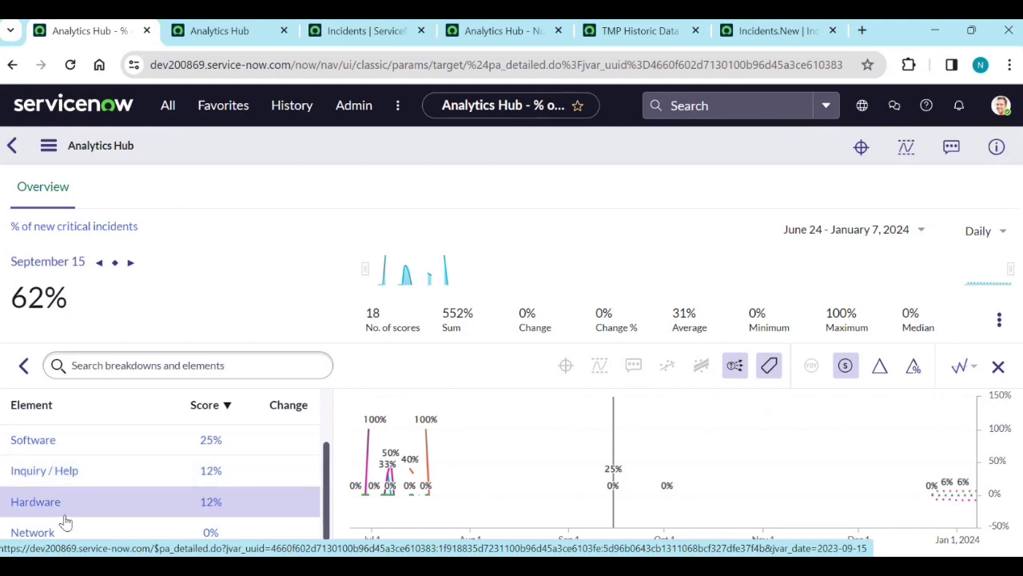
{"action": "scroll", "coordinate": [235, 518], "scroll_direction": "down", "scroll_amount": 1}
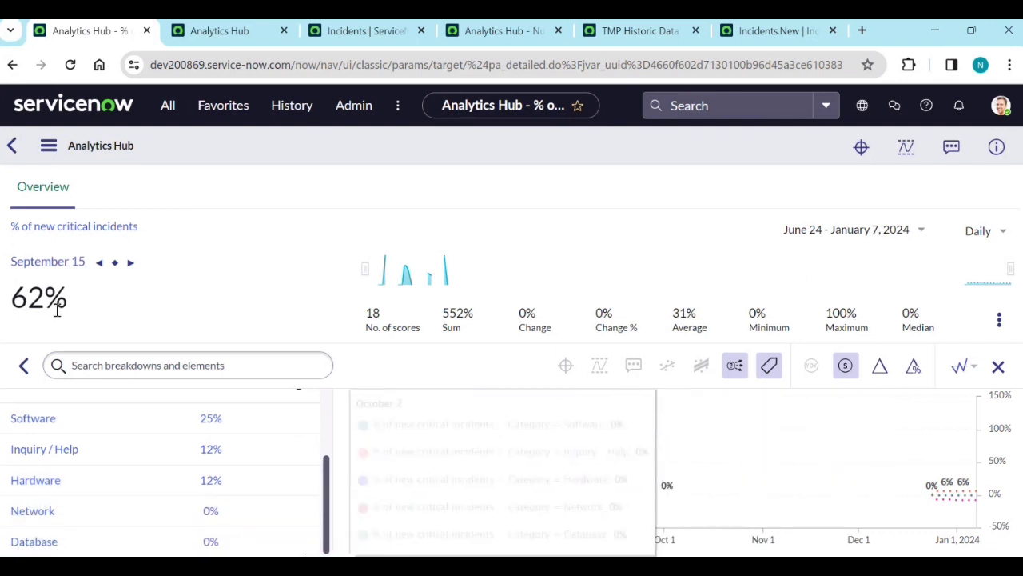
{"action": "left_click_drag", "start_coordinate": [50, 300], "coordinate": [9, 298]}
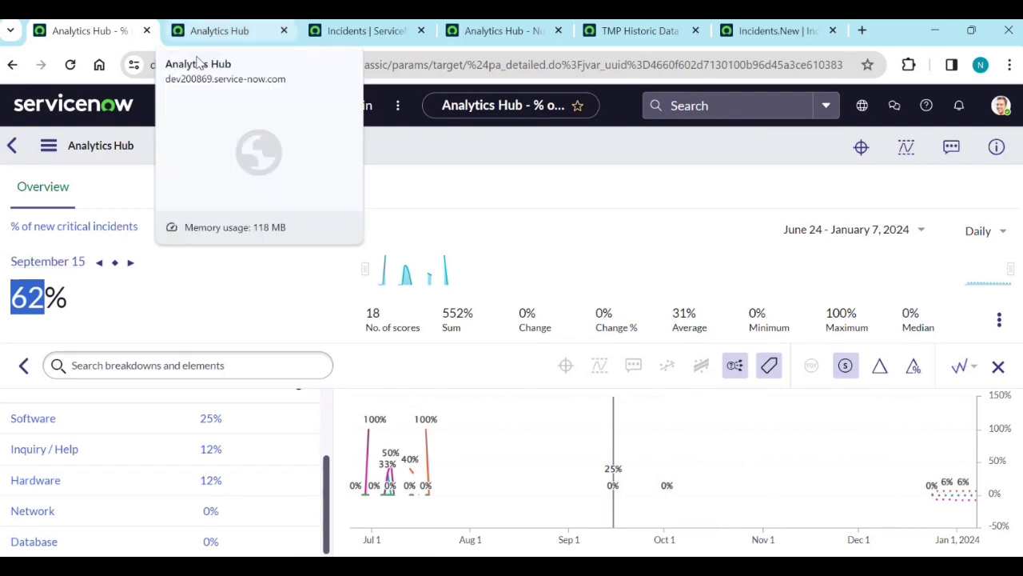
Step: Open the Formula Indicators list from the favorites in a new browser tab and switch to it
{"action": "left_click", "coordinate": [49, 144]}
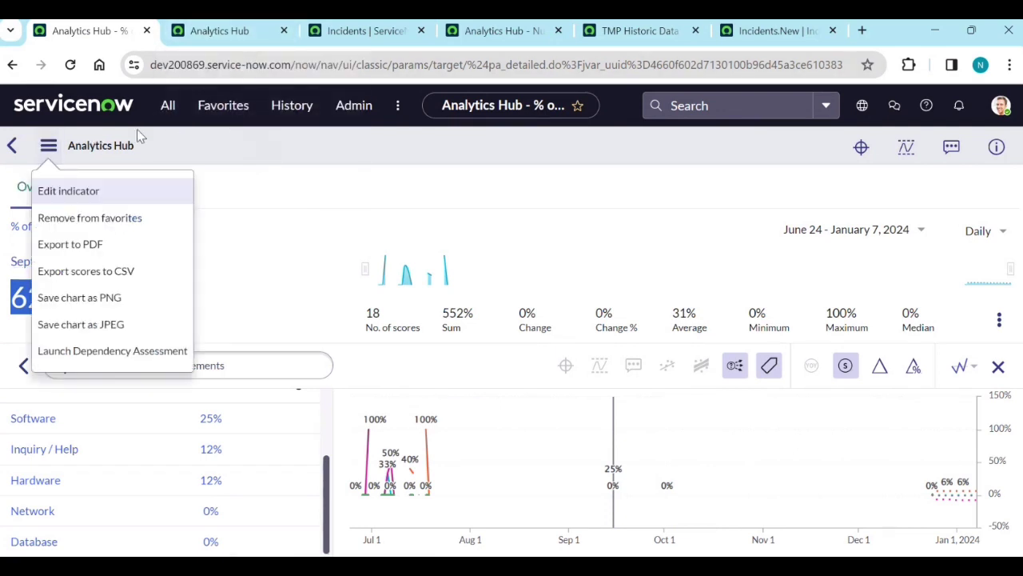
{"action": "left_click", "coordinate": [168, 110]}
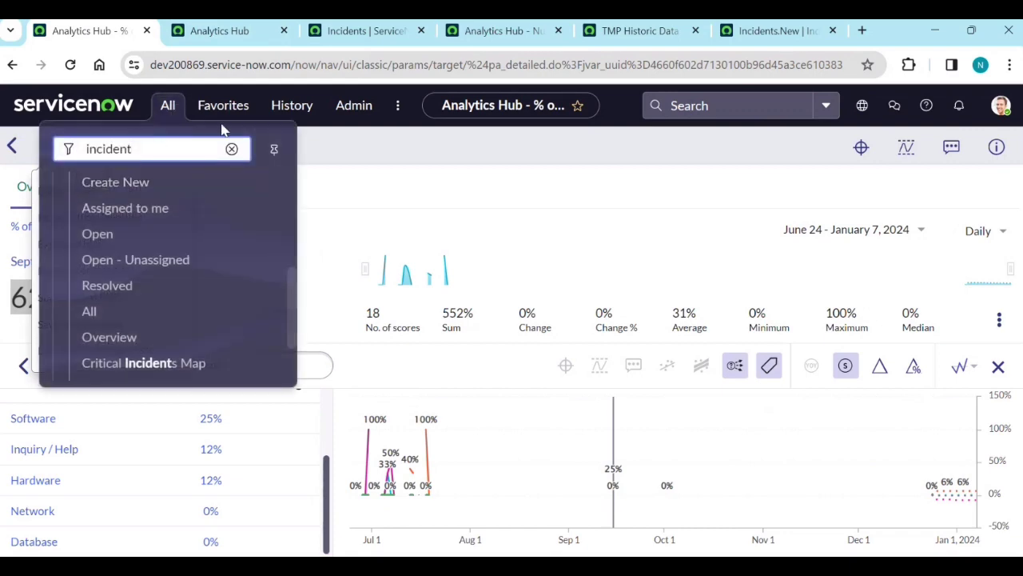
{"action": "left_click", "coordinate": [221, 110]}
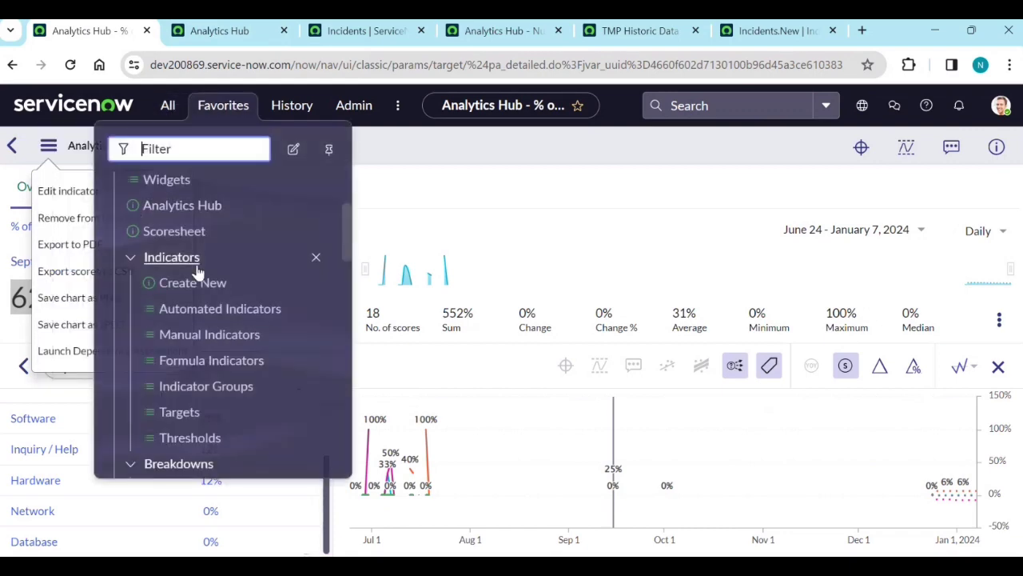
{"action": "middle_click", "coordinate": [216, 361]}
{"action": "left_click", "coordinate": [209, 32]}
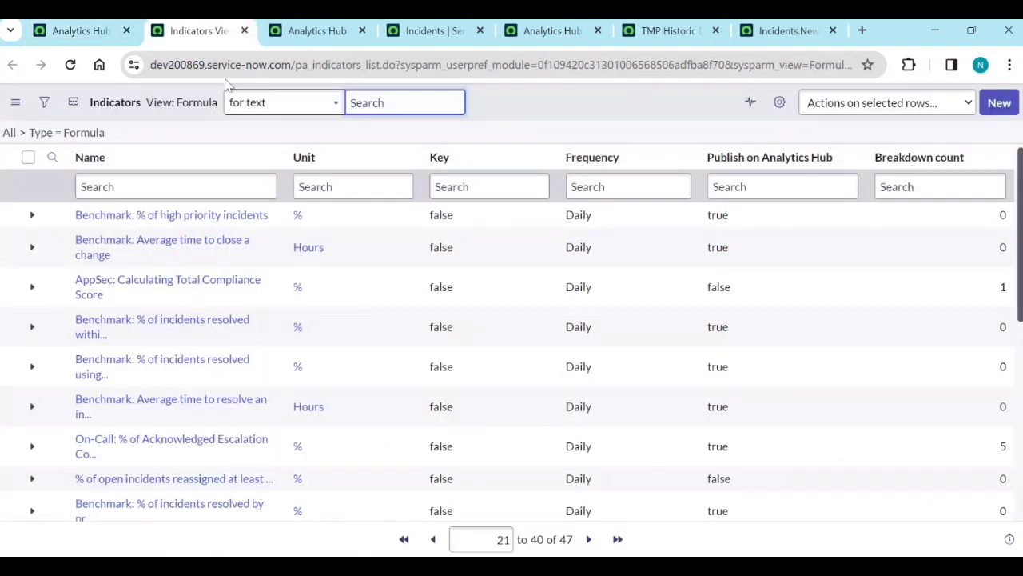
Step: Filter the formula indicators by names starting with "du" and open "DUb %new critical incidents"
{"action": "scroll", "coordinate": [220, 352], "scroll_direction": "down", "scroll_amount": 5}
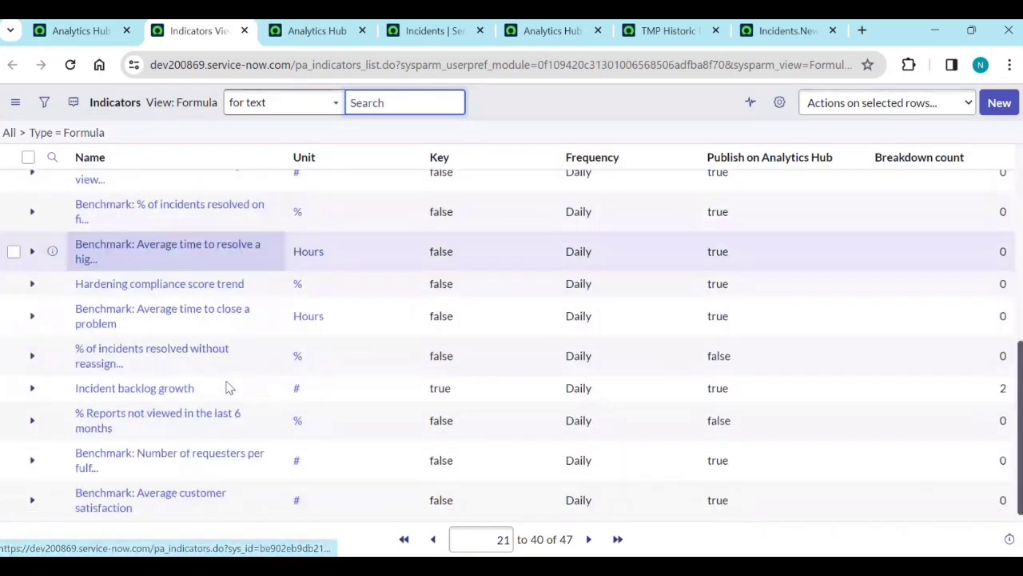
{"action": "scroll", "coordinate": [240, 256], "scroll_direction": "up", "scroll_amount": 5}
{"action": "left_click", "coordinate": [184, 186]}
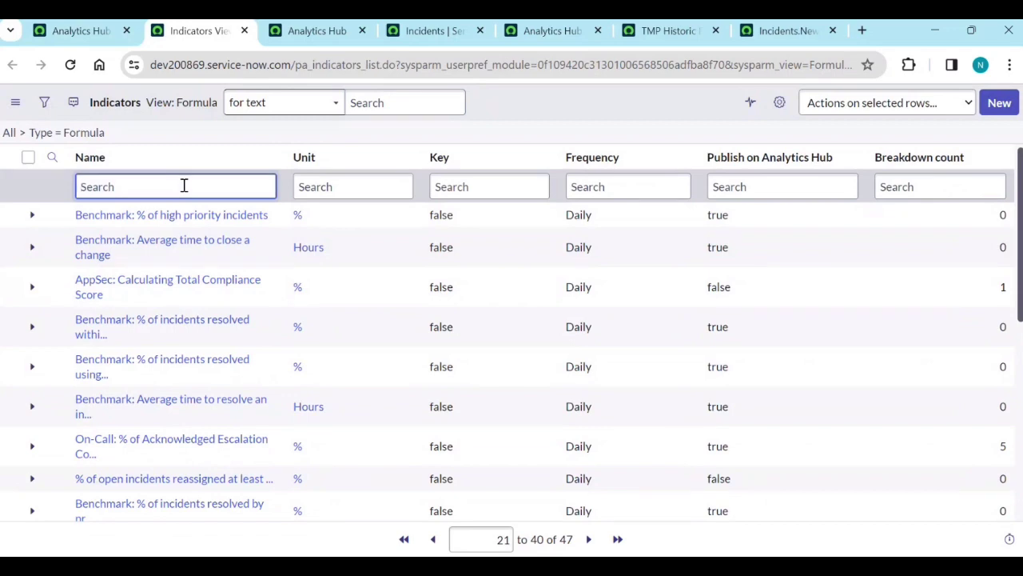
{"action": "type", "text": "du"}
{"action": "key", "text": "Return"}
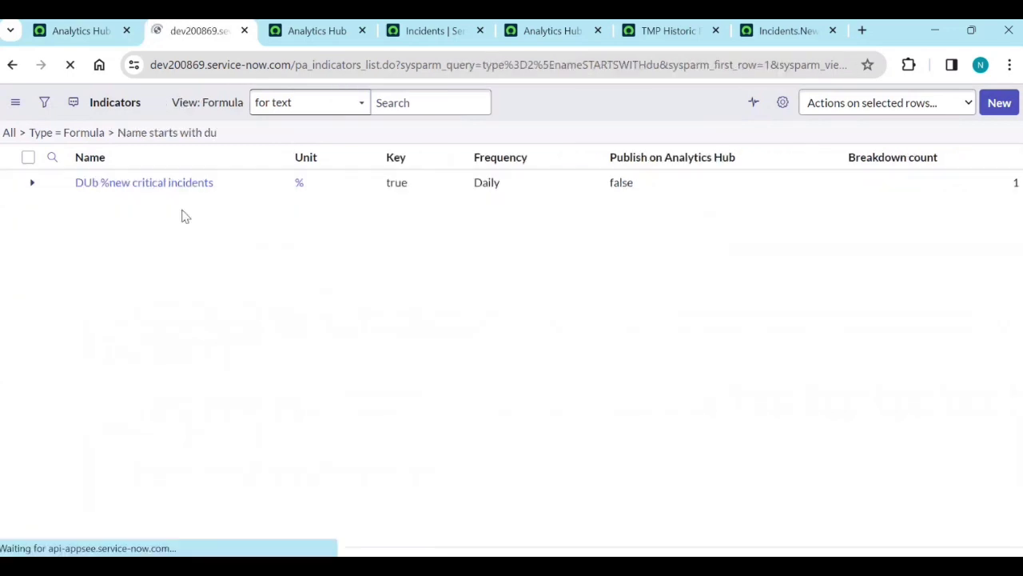
{"action": "left_click", "coordinate": [151, 218]}
Step: Replace the Priority breakdown of "DUb %new critical incidents" with Category and save the breakdown list
{"action": "scroll", "coordinate": [61, 361], "scroll_direction": "down", "scroll_amount": 4}
{"action": "scroll", "coordinate": [53, 355], "scroll_direction": "down", "scroll_amount": 5}
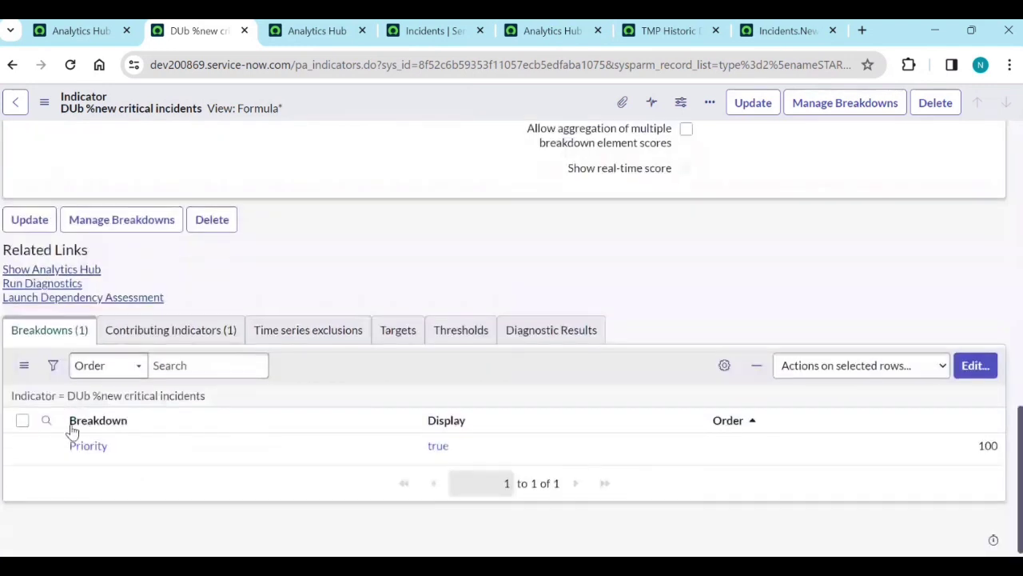
{"action": "left_click", "coordinate": [977, 368]}
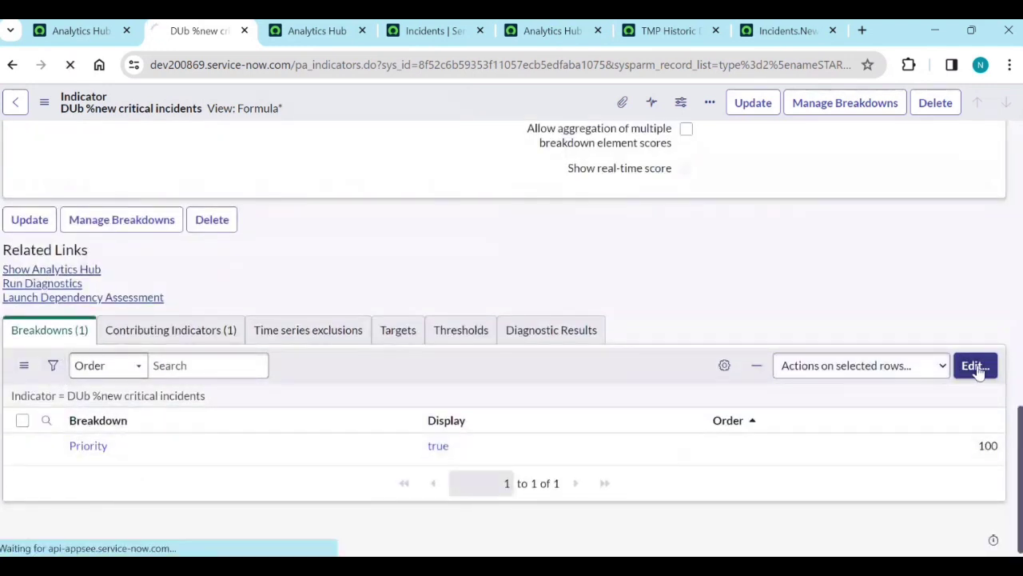
{"action": "left_click", "coordinate": [554, 323]}
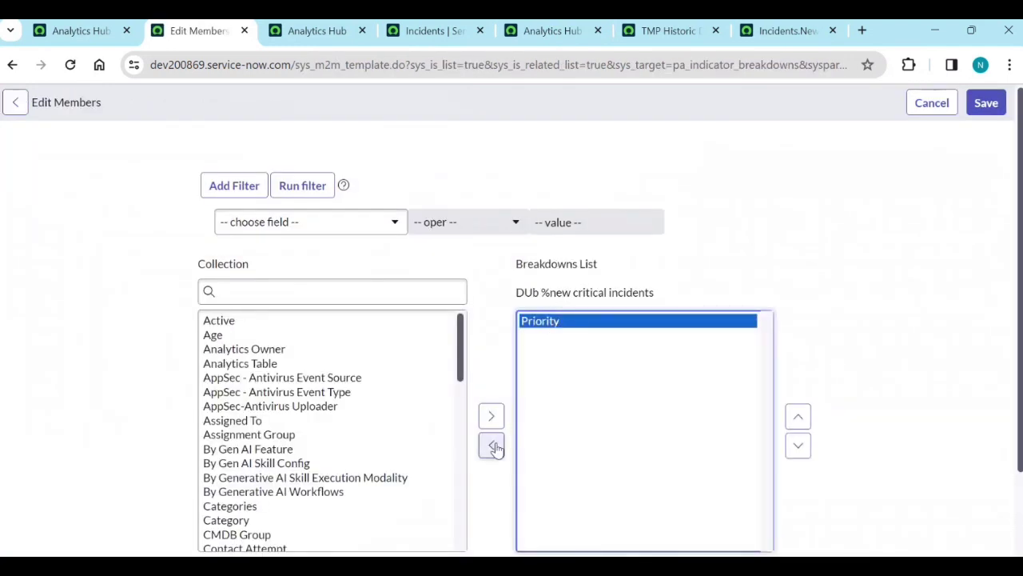
{"action": "left_click", "coordinate": [490, 446]}
{"action": "left_click", "coordinate": [322, 295]}
{"action": "type", "text": "ca"}
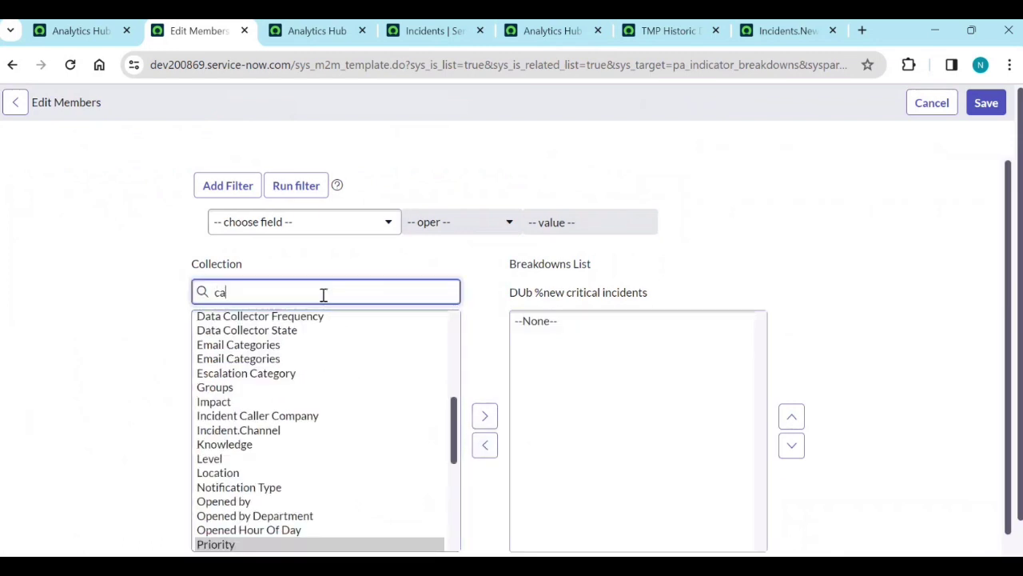
{"action": "type", "text": "t"}
{"action": "left_click", "coordinate": [252, 342]}
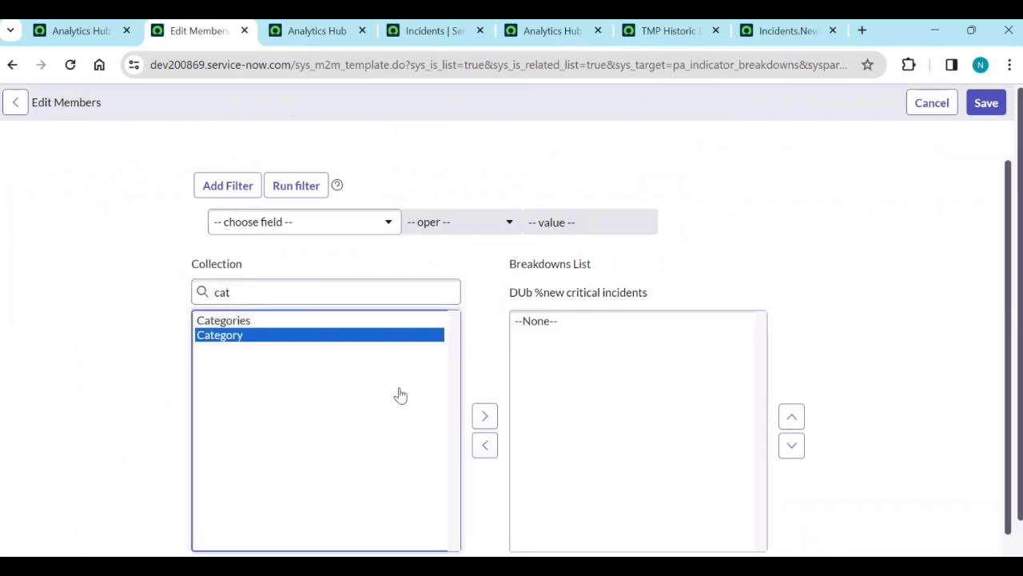
{"action": "left_click", "coordinate": [484, 417]}
{"action": "scroll", "coordinate": [502, 397], "scroll_direction": "down", "scroll_amount": 1}
{"action": "left_click", "coordinate": [532, 510]}
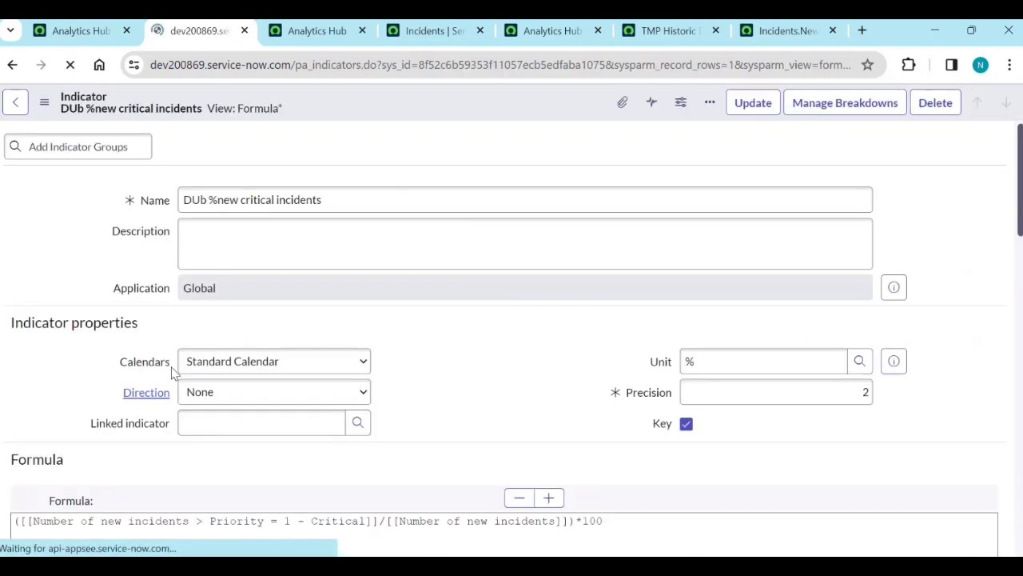
Step: Open "DUb %new critical incidents" in Analytics Hub from its related links and select the September 15 score
{"action": "scroll", "coordinate": [110, 415], "scroll_direction": "down", "scroll_amount": 5}
{"action": "scroll", "coordinate": [112, 415], "scroll_direction": "down", "scroll_amount": 5}
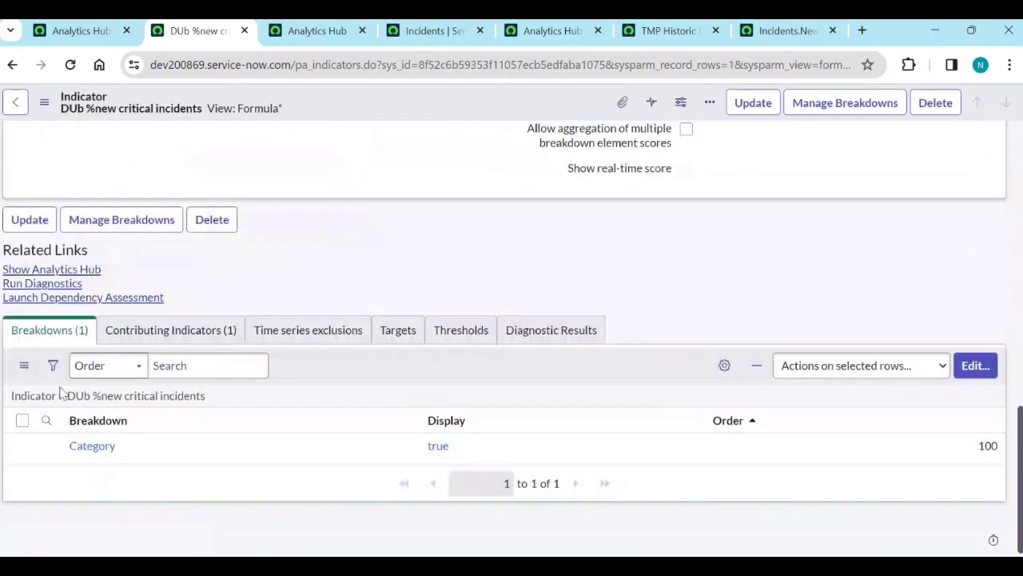
{"action": "left_click", "coordinate": [66, 268]}
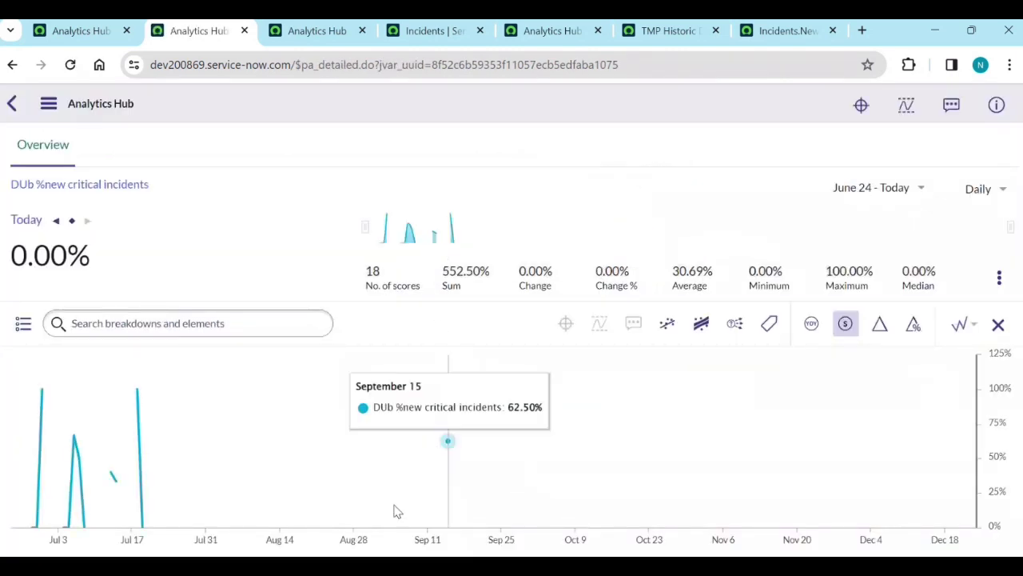
{"action": "left_click", "coordinate": [448, 444]}
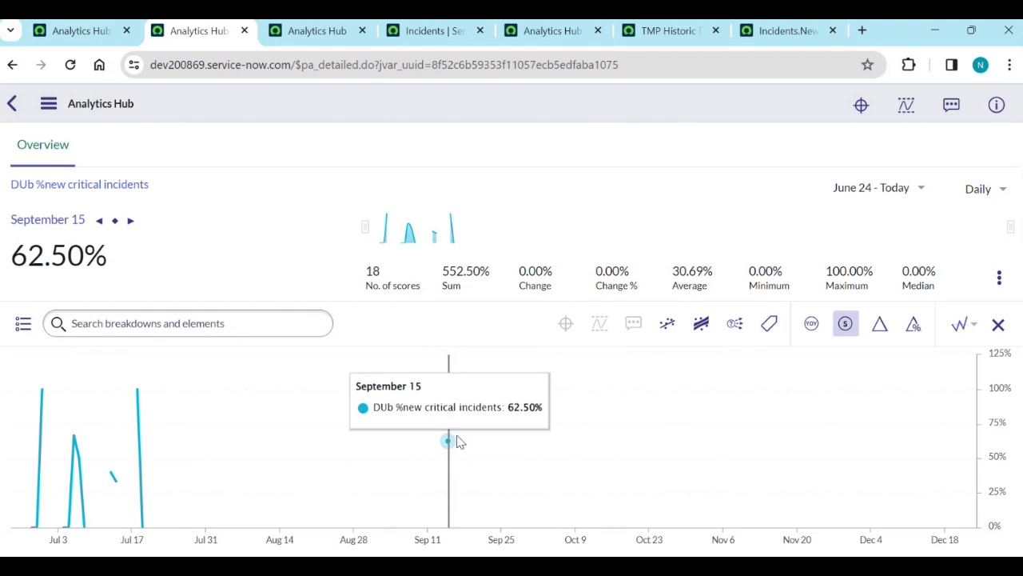
Step: Compare the September 15 score with "% of new critical incidents", then expand the Category breakdown of "DUb %new critical incidents"
{"action": "left_click", "coordinate": [95, 30]}
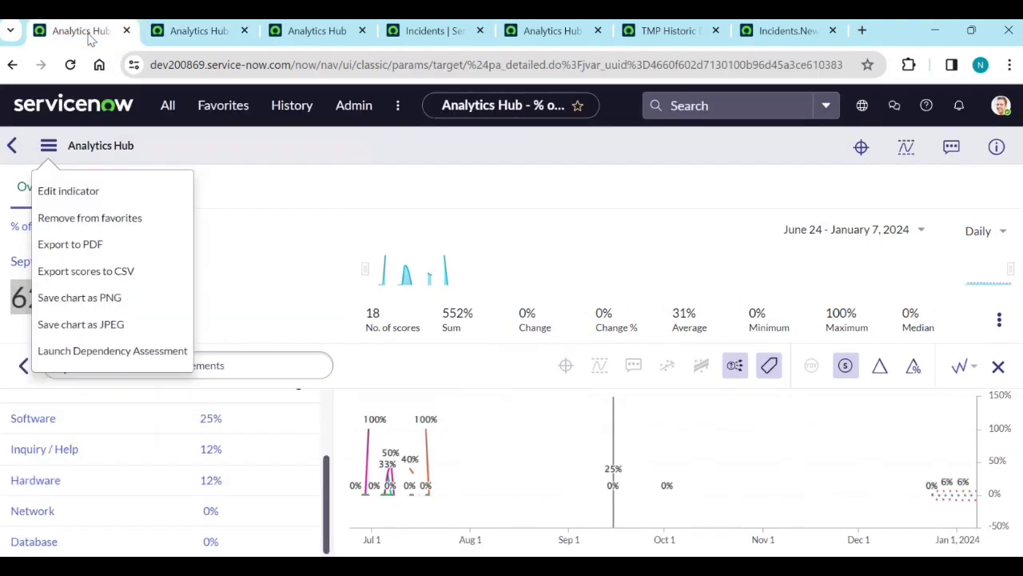
{"action": "left_click", "coordinate": [314, 184]}
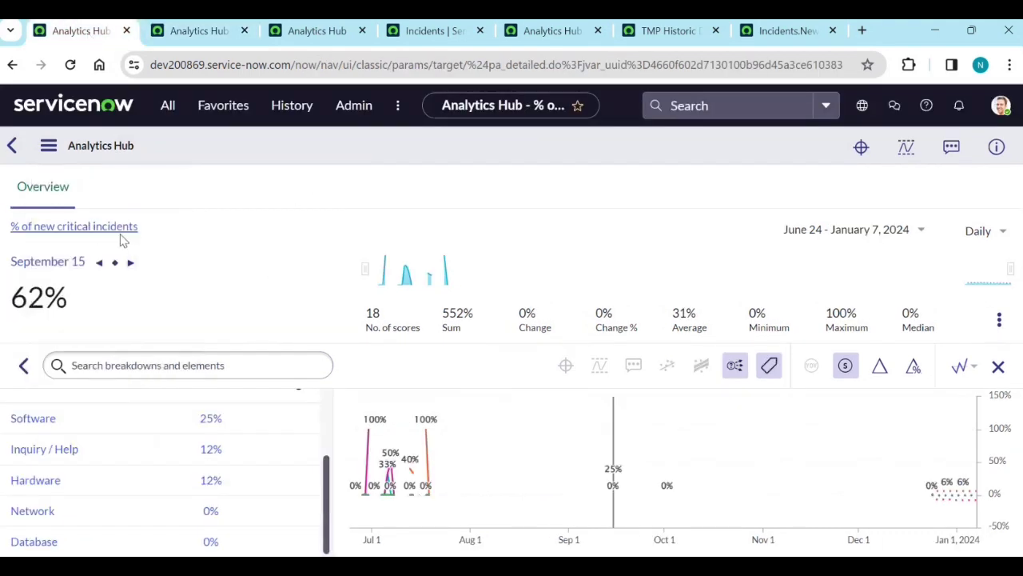
{"action": "left_click", "coordinate": [202, 32]}
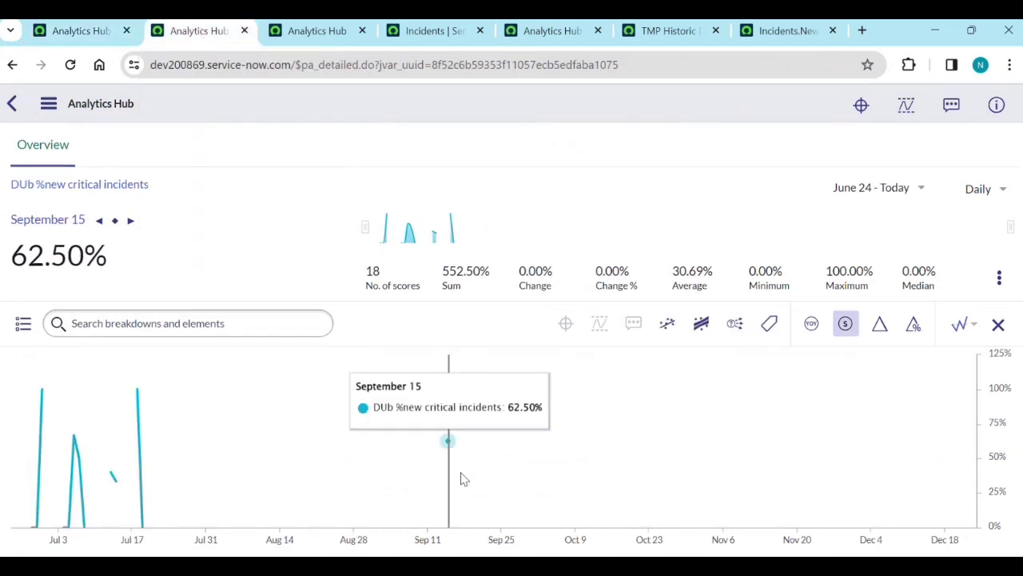
{"action": "left_click", "coordinate": [22, 323]}
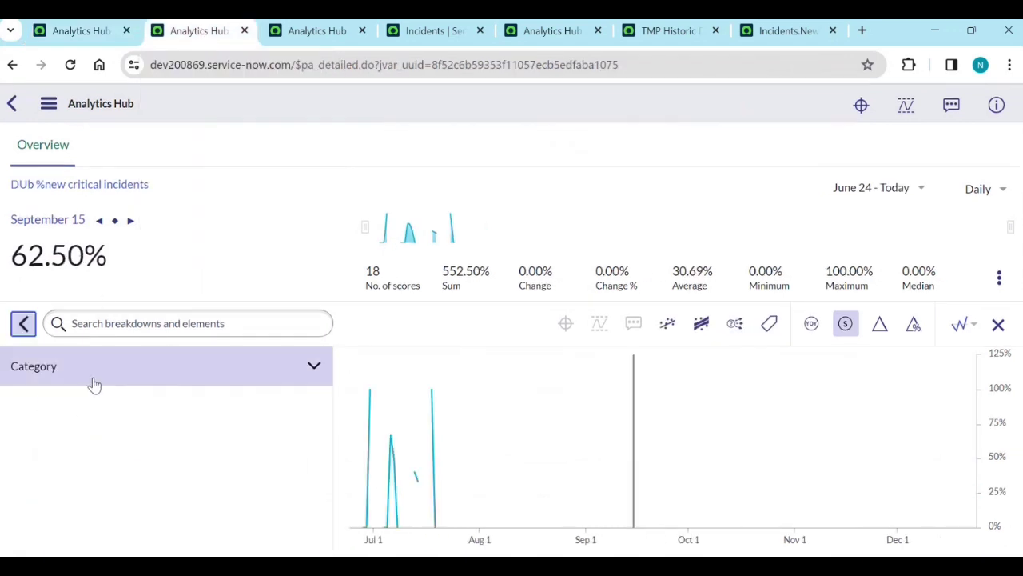
{"action": "left_click", "coordinate": [94, 384]}
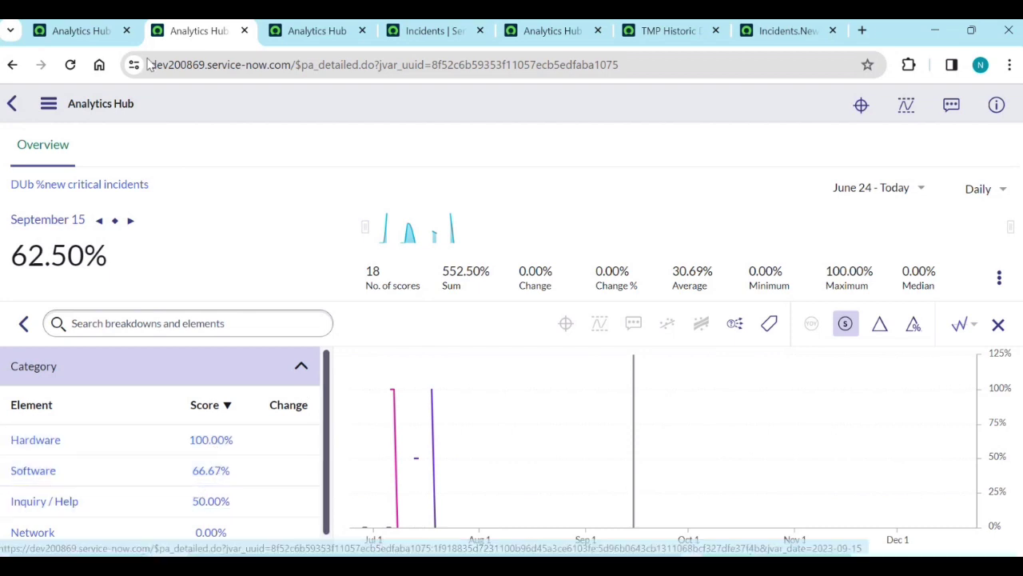
Step: Return to the "% of new critical incidents" chart and open that indicator for editing
{"action": "left_click", "coordinate": [90, 36]}
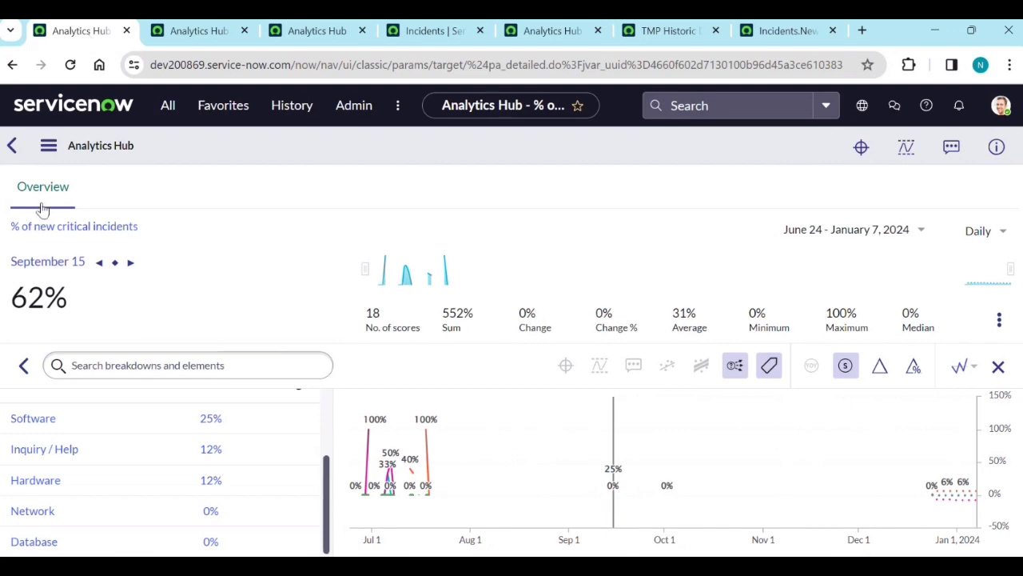
{"action": "left_click", "coordinate": [48, 145]}
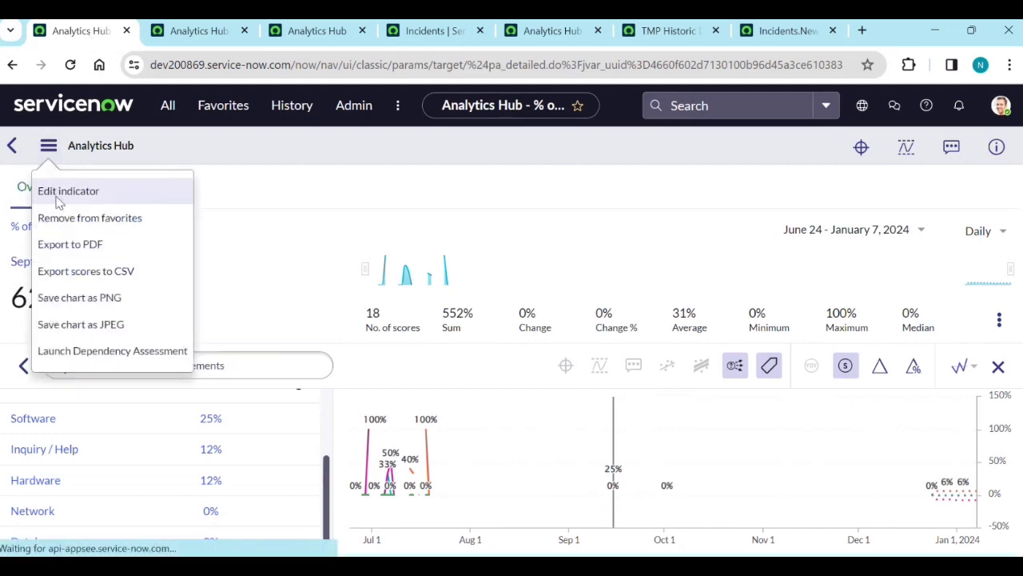
{"action": "left_click", "coordinate": [60, 195]}
Step: Examine the formula, properties and other options of "% of new critical incidents", including NULL components, and check the time series in the DUb chart
{"action": "scroll", "coordinate": [124, 464], "scroll_direction": "down", "scroll_amount": 2}
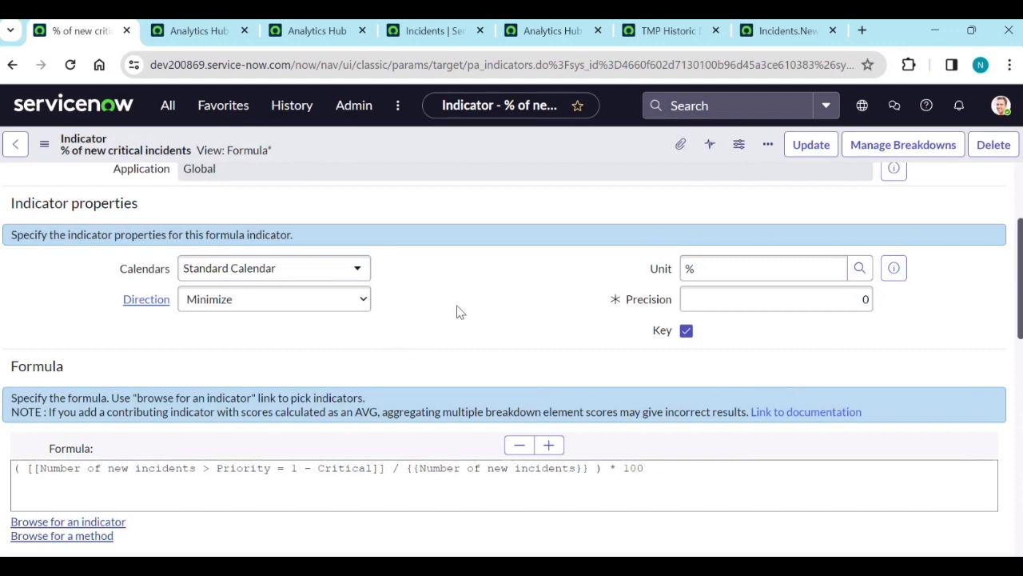
{"action": "scroll", "coordinate": [467, 310], "scroll_direction": "up", "scroll_amount": 2}
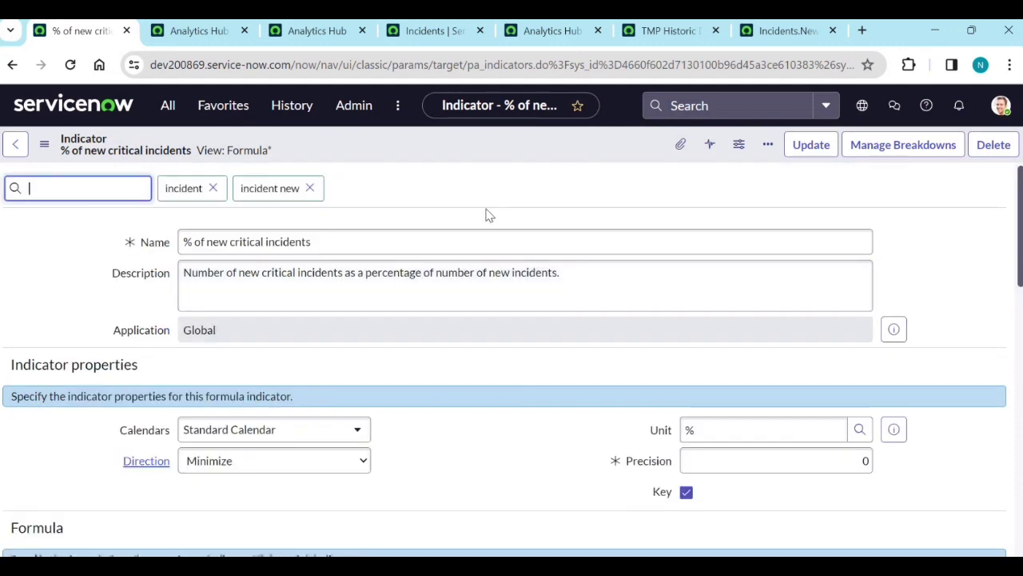
{"action": "scroll", "coordinate": [538, 526], "scroll_direction": "down", "scroll_amount": 2}
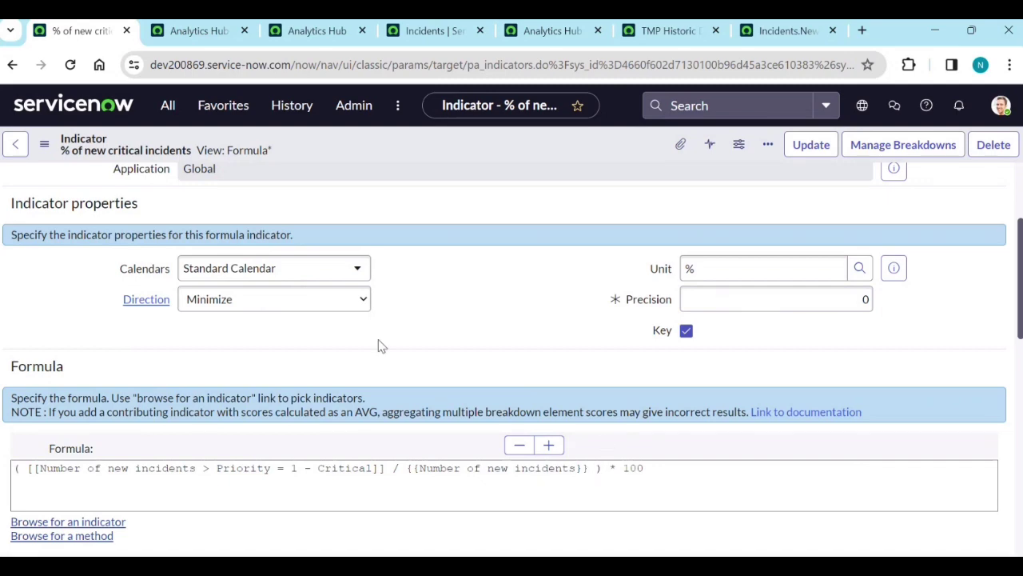
{"action": "scroll", "coordinate": [433, 335], "scroll_direction": "down", "scroll_amount": 2}
{"action": "scroll", "coordinate": [432, 330], "scroll_direction": "down", "scroll_amount": 2}
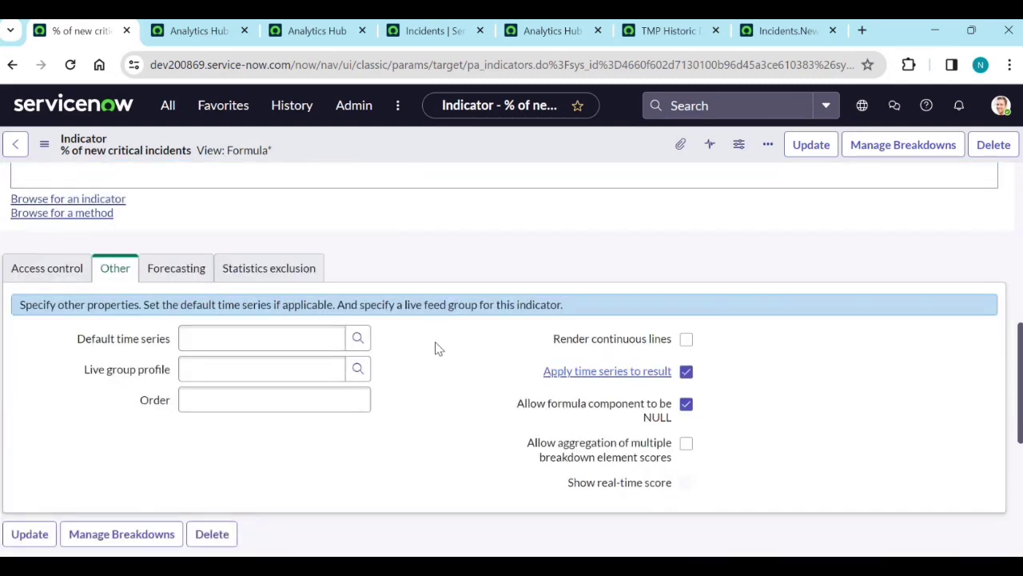
{"action": "scroll", "coordinate": [439, 290], "scroll_direction": "up", "scroll_amount": 4}
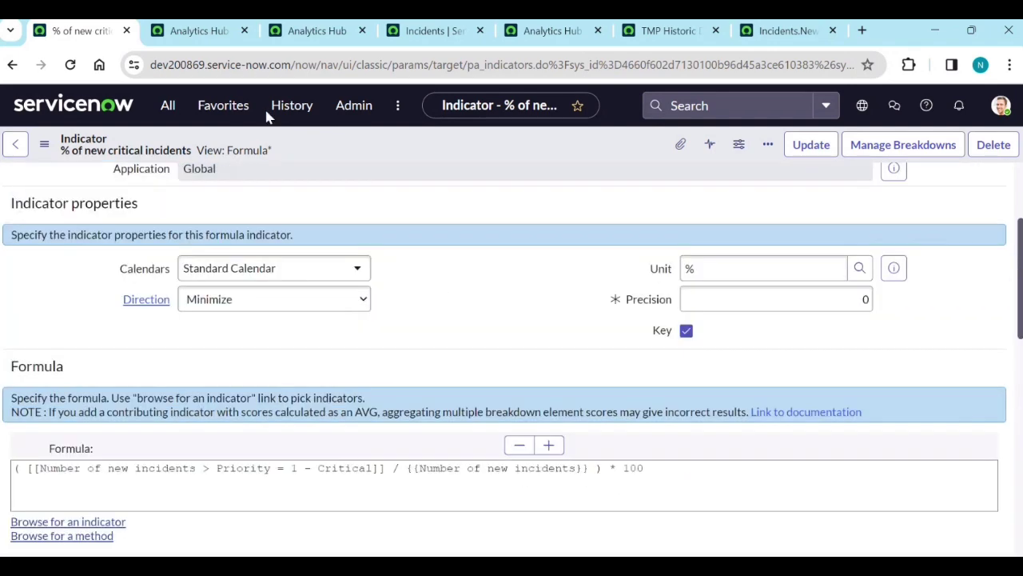
{"action": "left_click", "coordinate": [191, 33]}
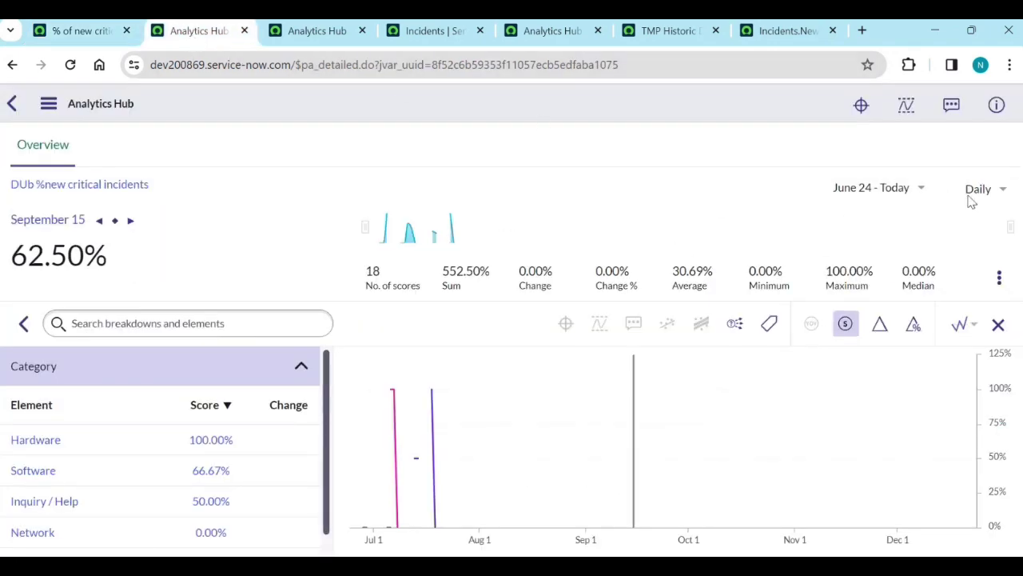
{"action": "left_click", "coordinate": [44, 29]}
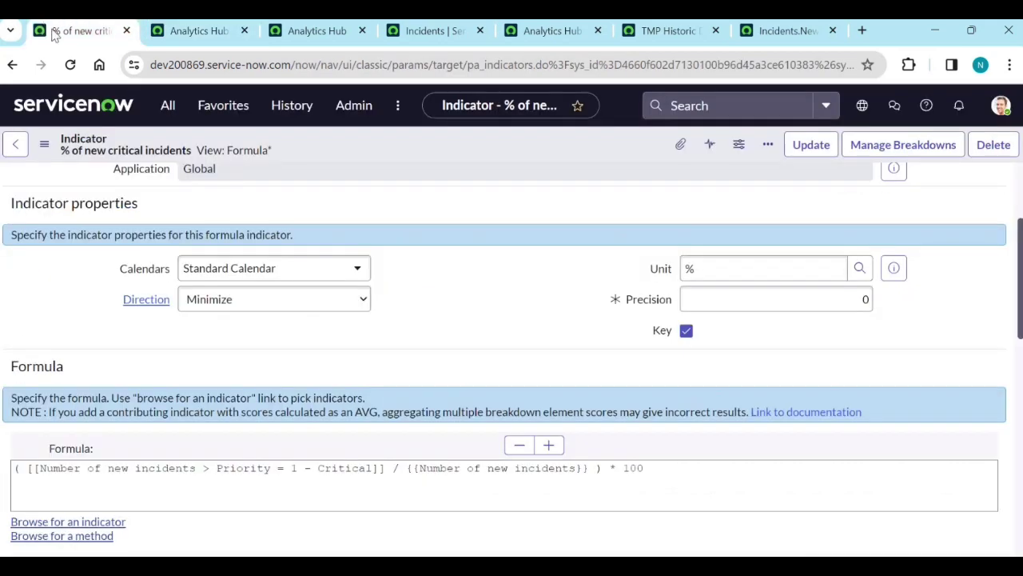
Step: Set the default time series of "% of new critical incidents" to 7d running AVG and save the indicator
{"action": "scroll", "coordinate": [130, 292], "scroll_direction": "down", "scroll_amount": 3}
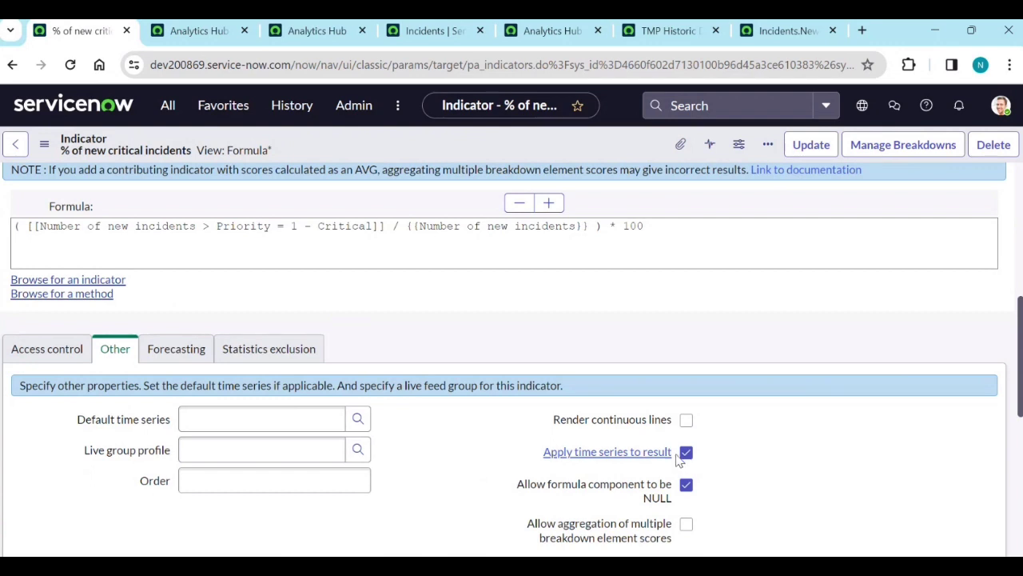
{"action": "left_click", "coordinate": [229, 415]}
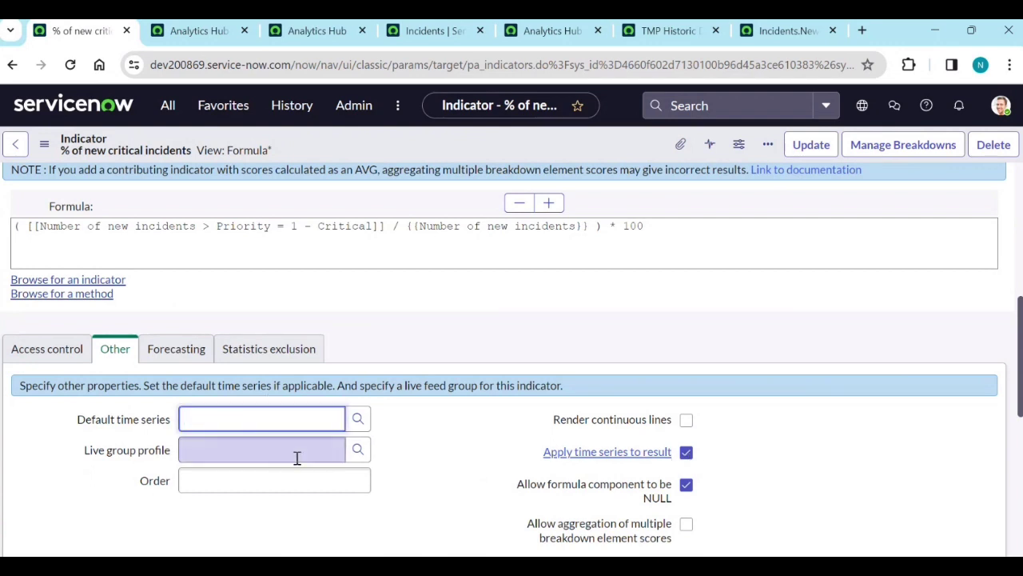
{"action": "left_click", "coordinate": [358, 419]}
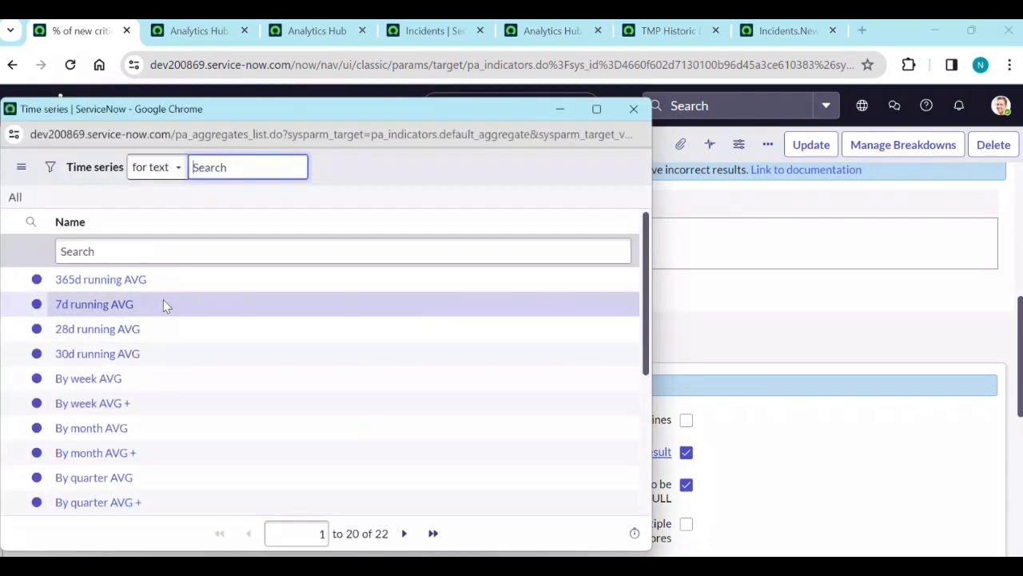
{"action": "left_click", "coordinate": [95, 304]}
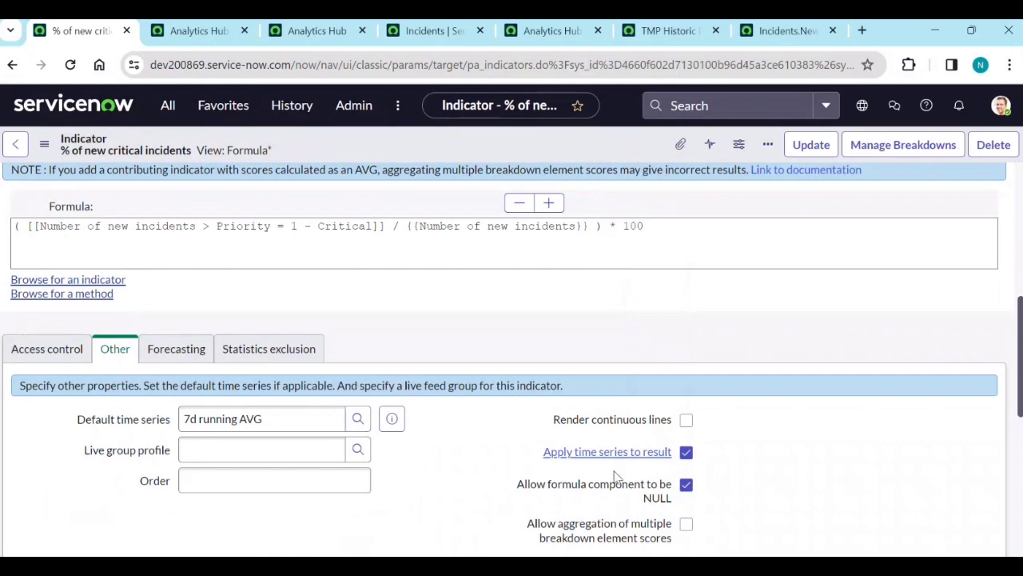
{"action": "right_click", "coordinate": [473, 134]}
{"action": "left_click", "coordinate": [484, 137]}
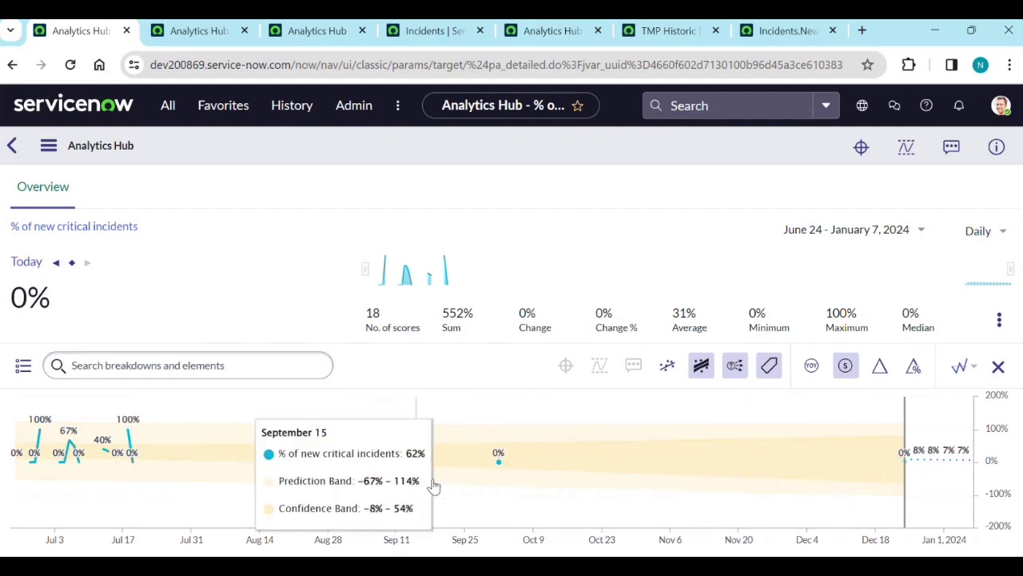
Step: Select September 15 on the chart, switch the time series to 7d running AVG and examine the July 24 score
{"action": "left_click", "coordinate": [415, 453]}
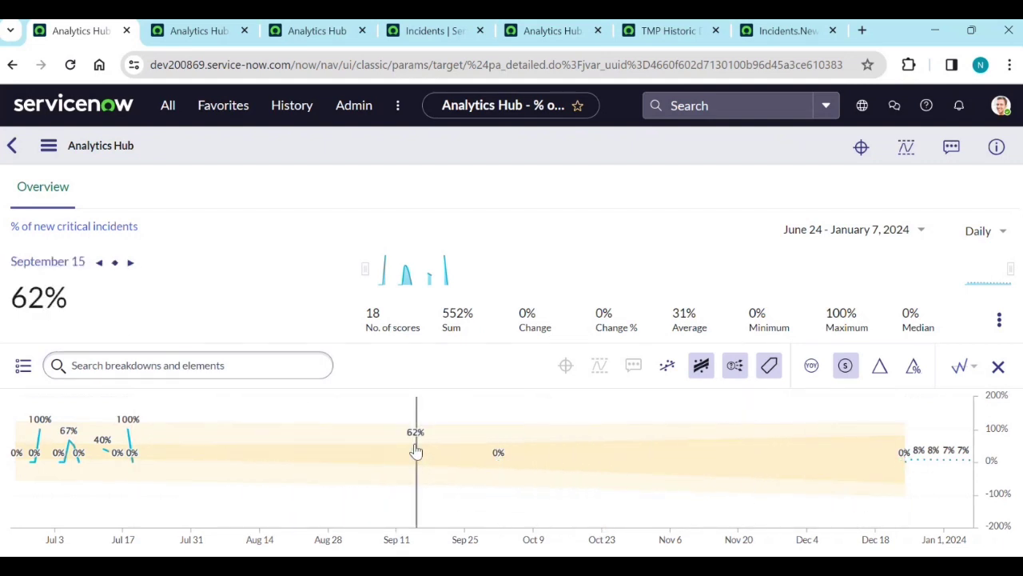
{"action": "left_click", "coordinate": [989, 233]}
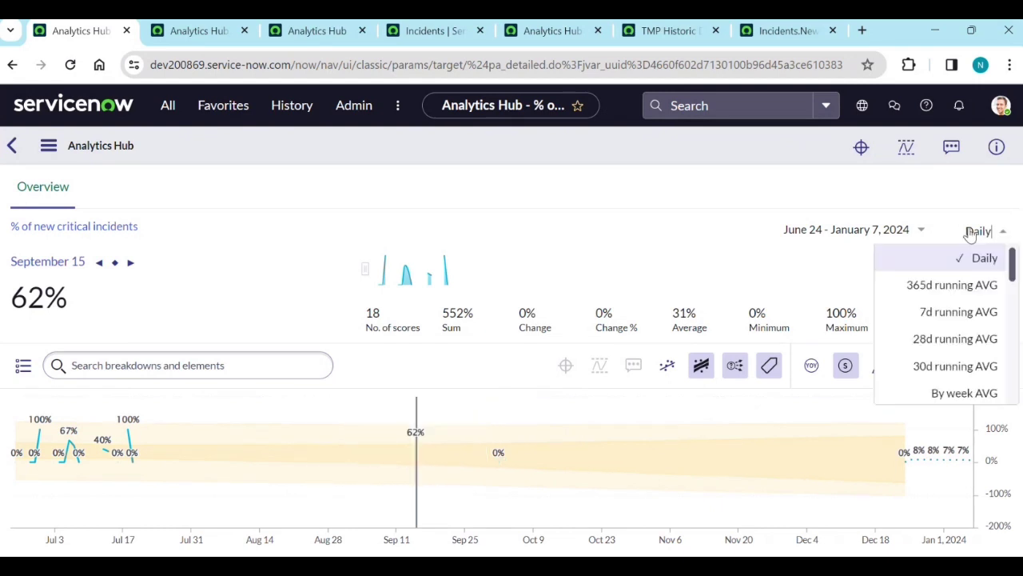
{"action": "left_click", "coordinate": [950, 313]}
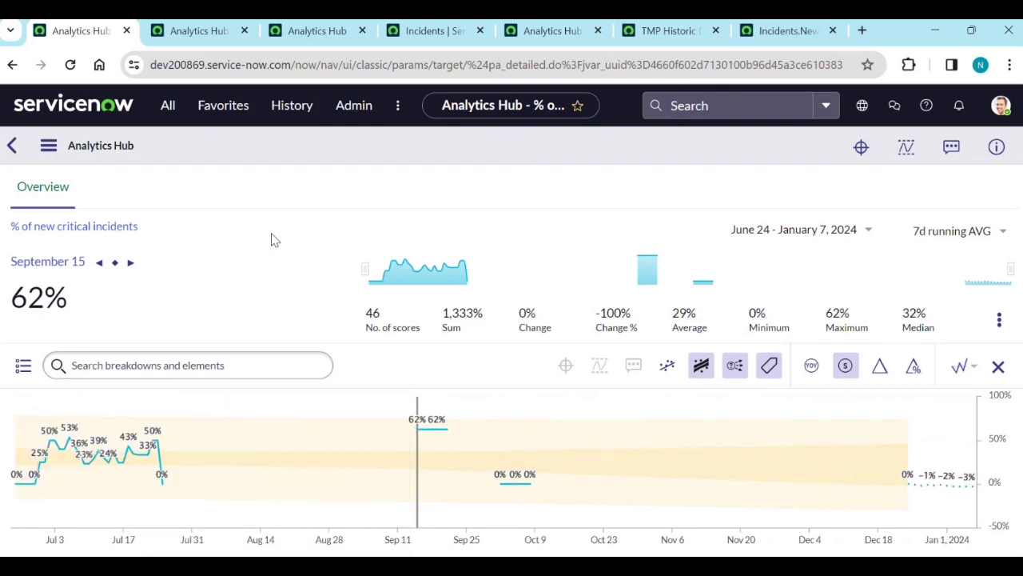
{"action": "left_click", "coordinate": [157, 448]}
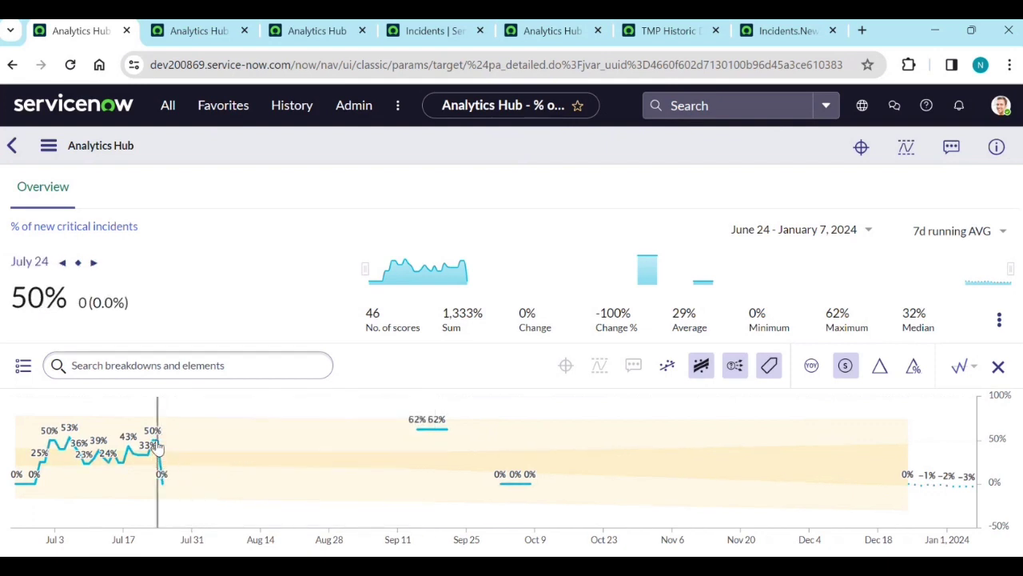
Step: Compare the Daily scores with the 7d running AVG by switching the chart to Daily and back
{"action": "left_click", "coordinate": [984, 234]}
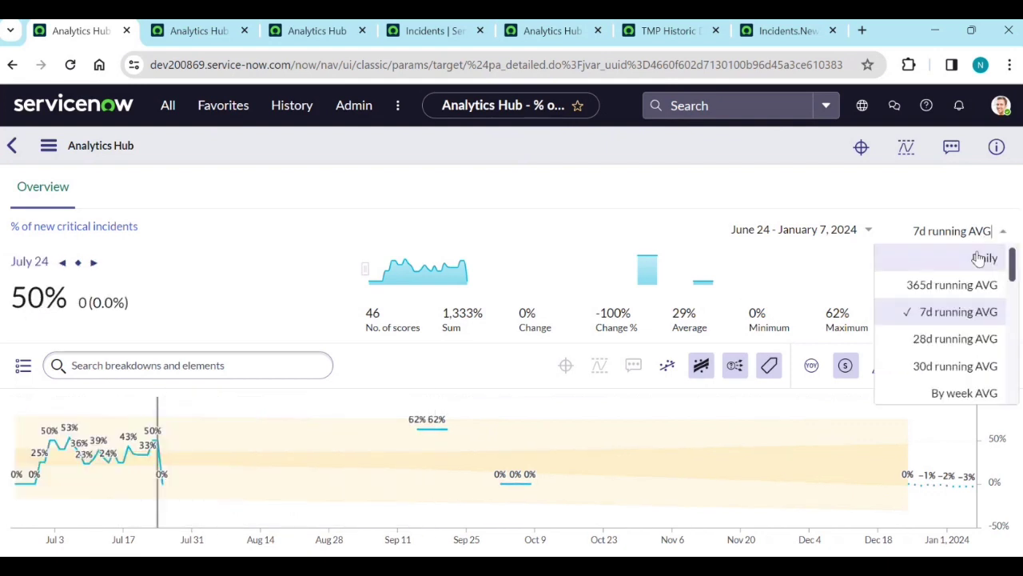
{"action": "left_click", "coordinate": [984, 256]}
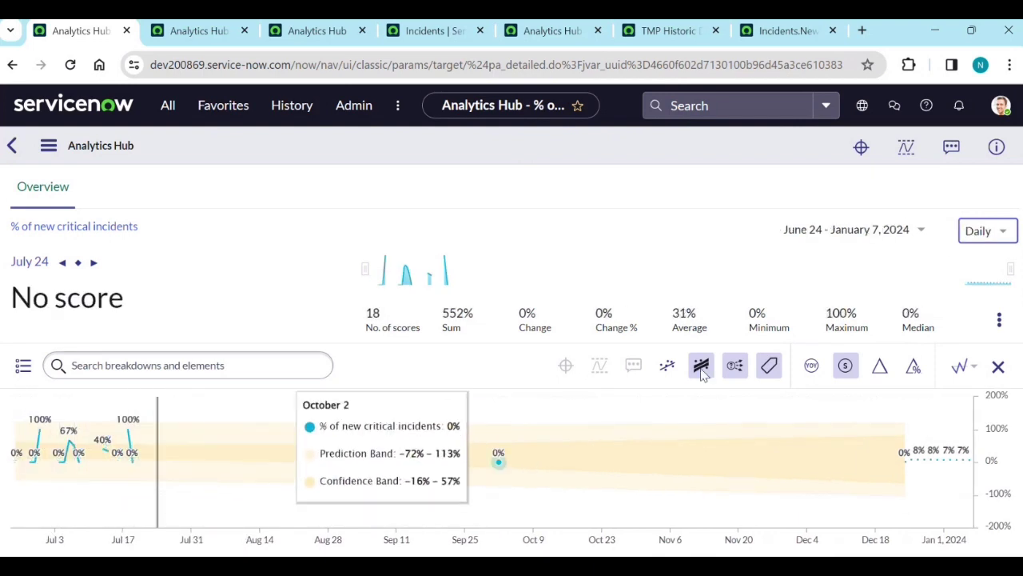
{"action": "left_click", "coordinate": [973, 235]}
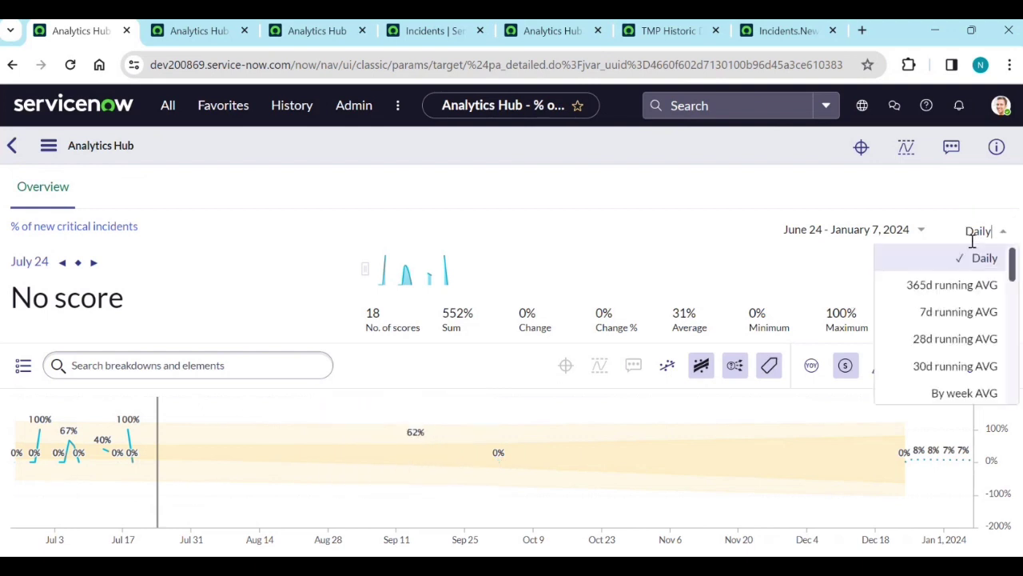
{"action": "left_click", "coordinate": [959, 312]}
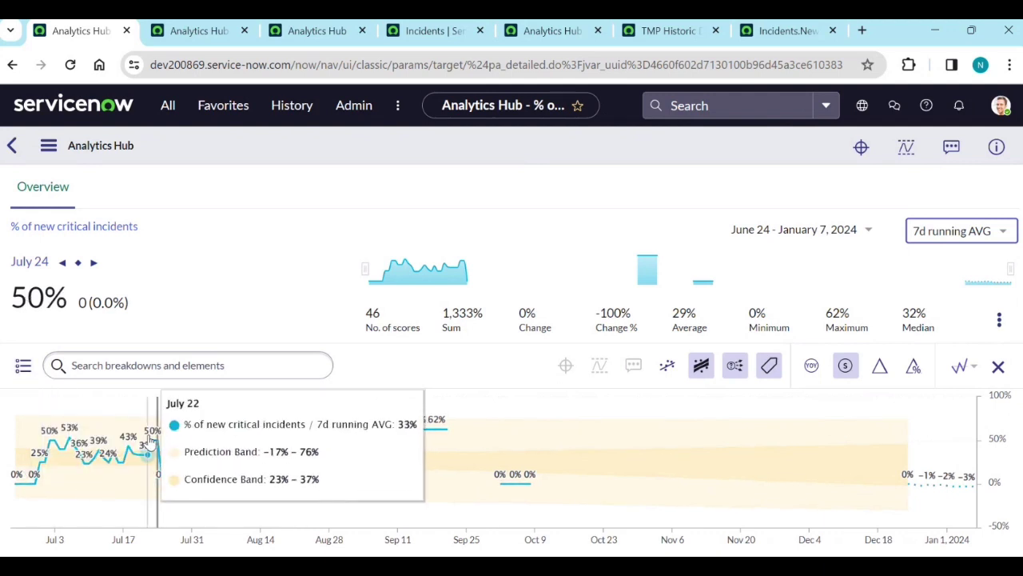
Step: Reopen "% of new critical incidents" for editing and turn off Apply time series to result
{"action": "left_click", "coordinate": [48, 144]}
{"action": "left_click", "coordinate": [63, 190]}
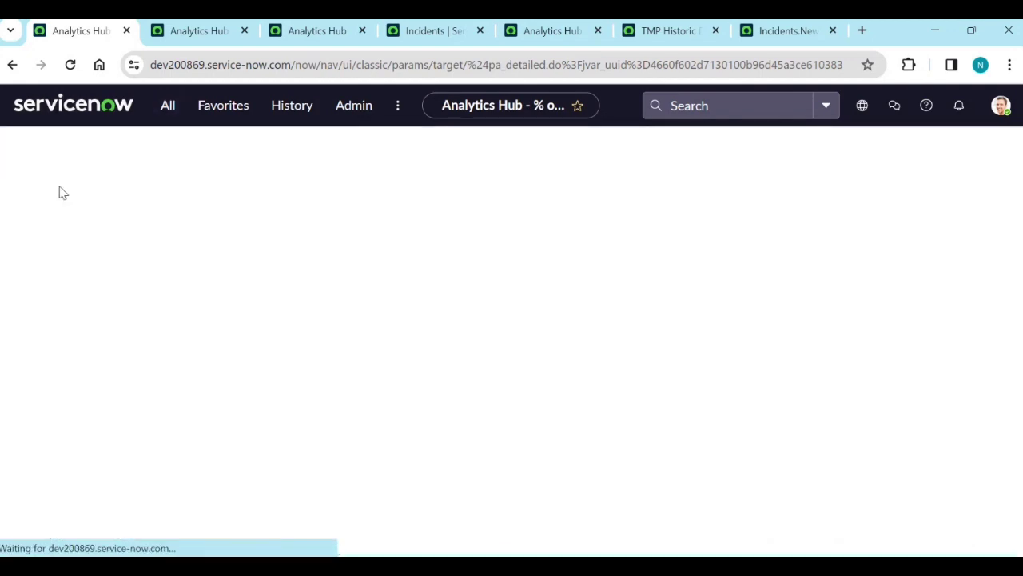
{"action": "scroll", "coordinate": [482, 406], "scroll_direction": "down", "scroll_amount": 6}
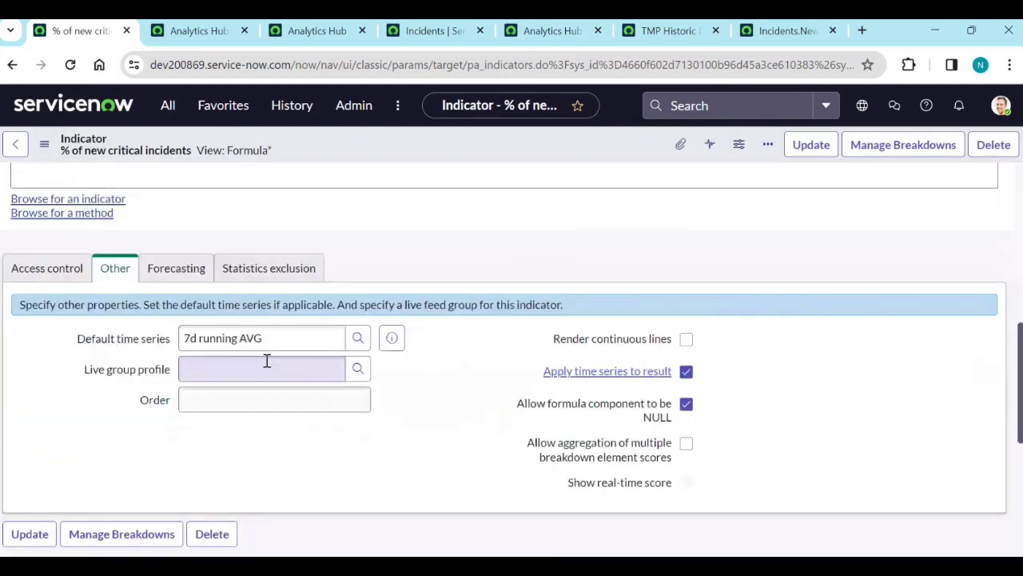
{"action": "left_click", "coordinate": [686, 373]}
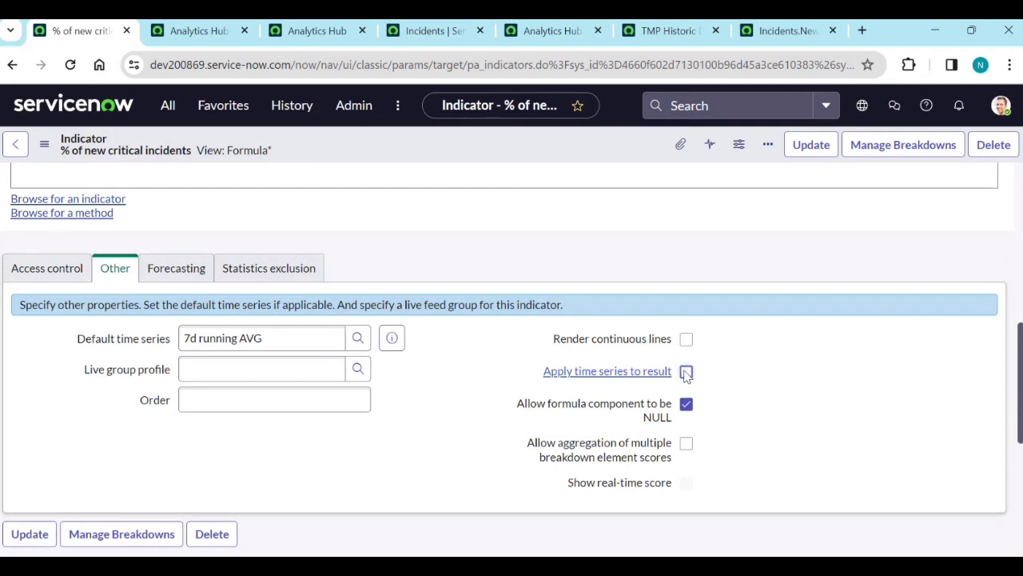
{"action": "triple_click", "coordinate": [293, 334]}
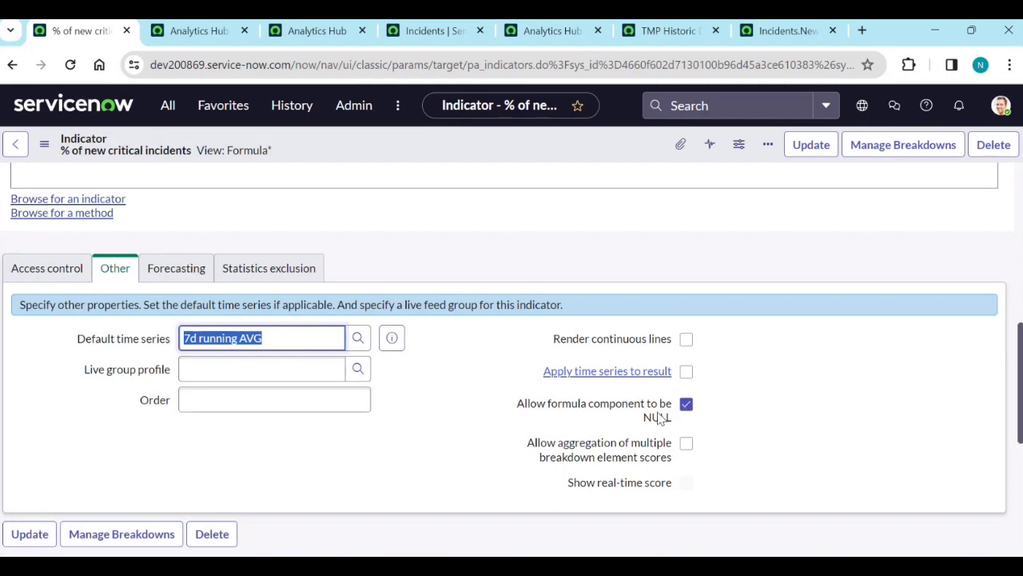
Step: Review the access control and formula of "% of new critical incidents", discard its unsaved changes and return to the formula indicators list
{"action": "left_click", "coordinate": [76, 269]}
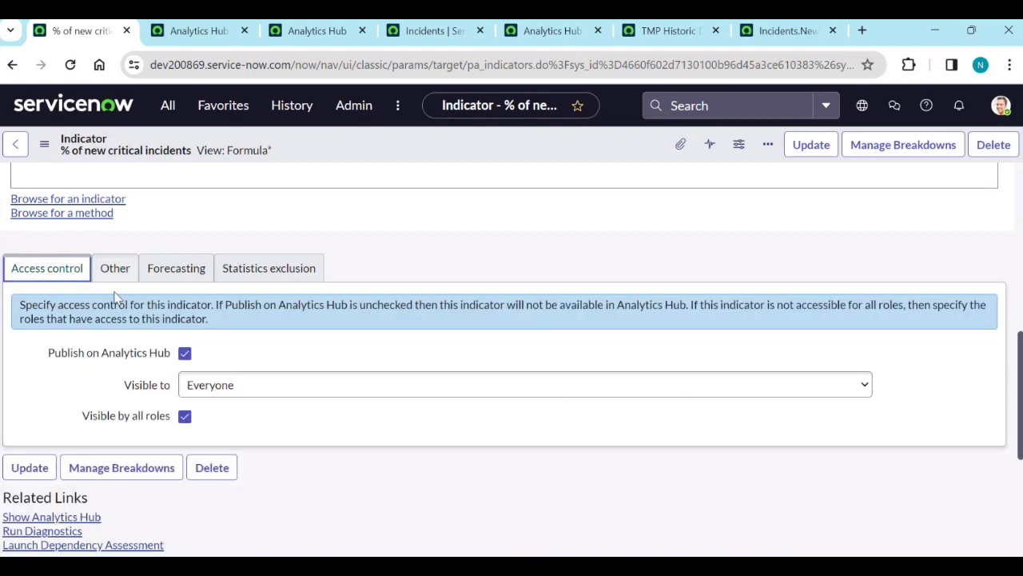
{"action": "scroll", "coordinate": [207, 372], "scroll_direction": "up", "scroll_amount": 4}
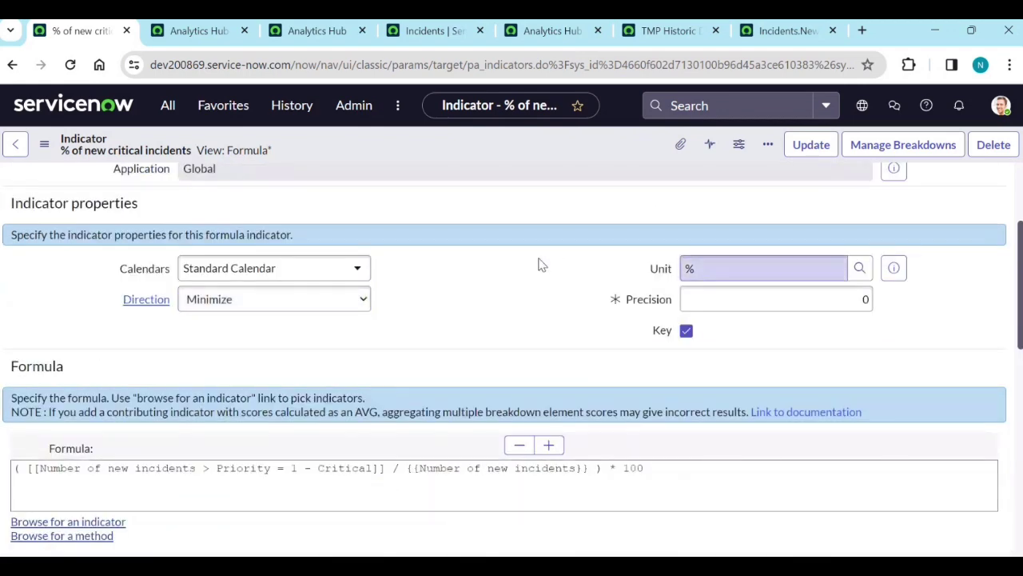
{"action": "scroll", "coordinate": [540, 272], "scroll_direction": "up", "scroll_amount": 2}
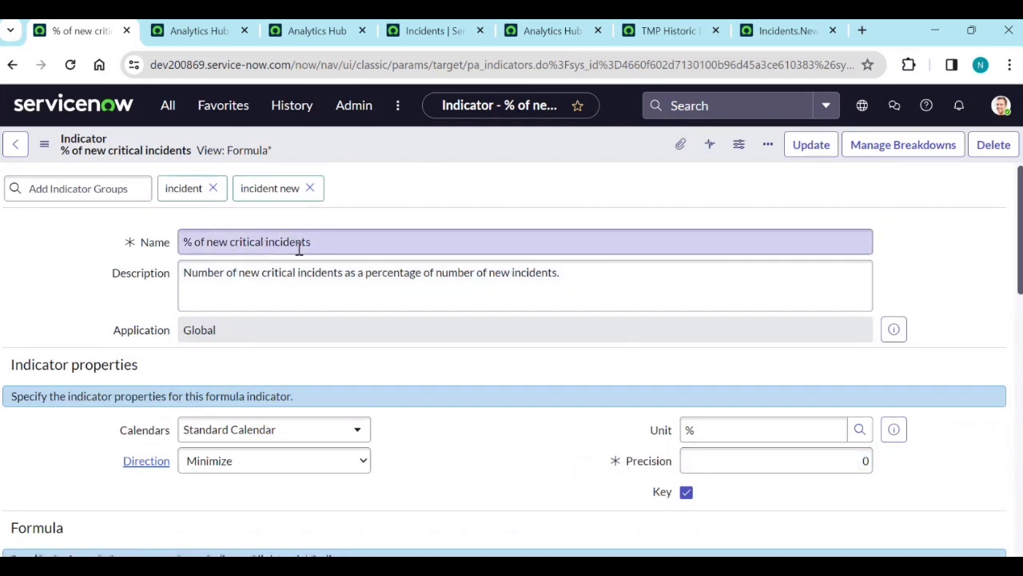
{"action": "left_click", "coordinate": [164, 118]}
{"action": "left_click", "coordinate": [217, 115]}
{"action": "left_click", "coordinate": [202, 359]}
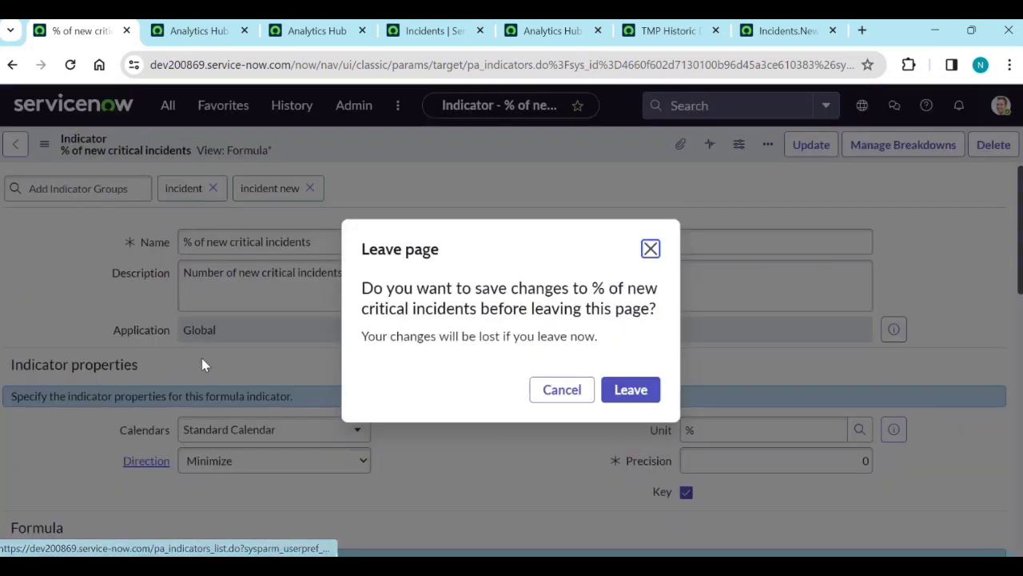
{"action": "left_click", "coordinate": [631, 390]}
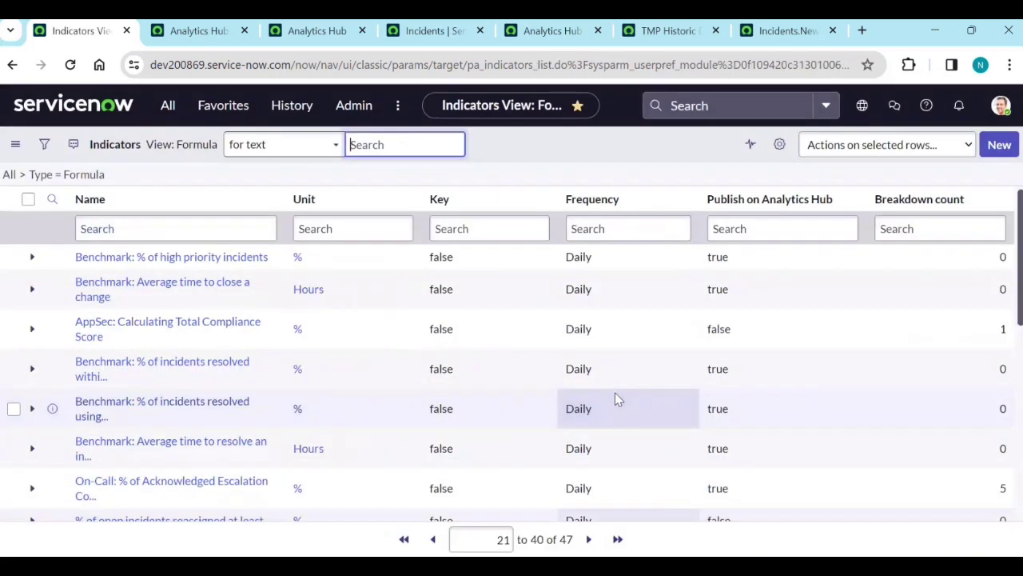
Step: Find the "Incident backlog growth" formula indicator in the list and open its record
{"action": "scroll", "coordinate": [215, 359], "scroll_direction": "down", "scroll_amount": 2}
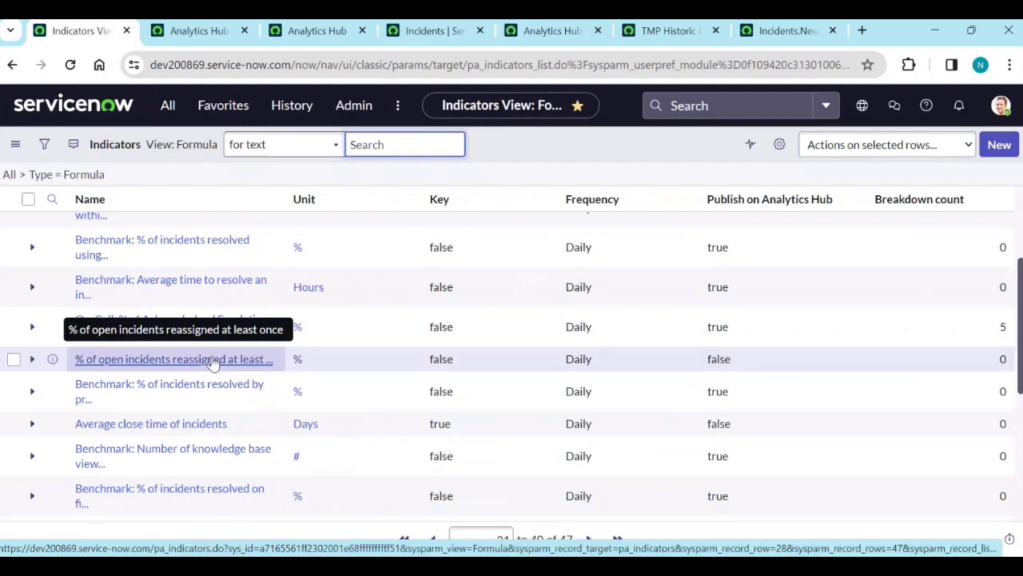
{"action": "scroll", "coordinate": [212, 454], "scroll_direction": "down", "scroll_amount": 2}
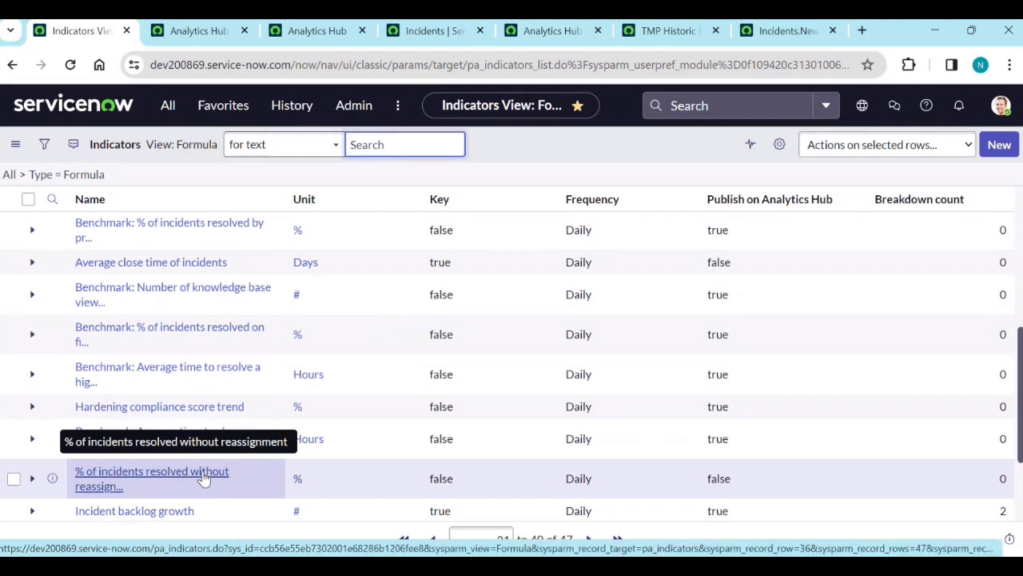
{"action": "scroll", "coordinate": [204, 478], "scroll_direction": "down", "scroll_amount": 2}
{"action": "left_click", "coordinate": [165, 387]}
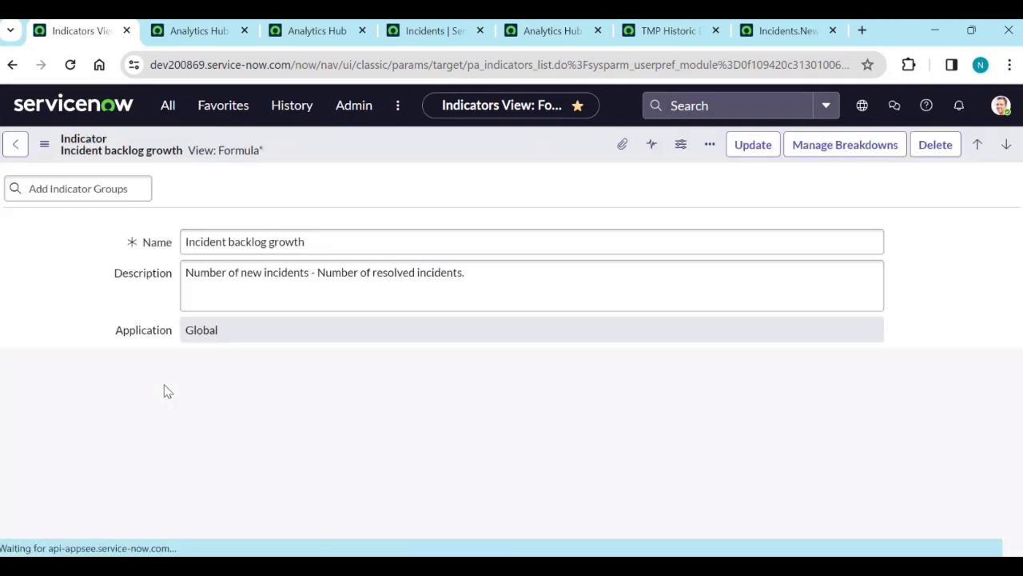
Step: Examine the properties and formula of "Incident backlog growth" and briefly check the Analytics Hub page of "DUb %new critical incidents"
{"action": "scroll", "coordinate": [171, 399], "scroll_direction": "down", "scroll_amount": 3}
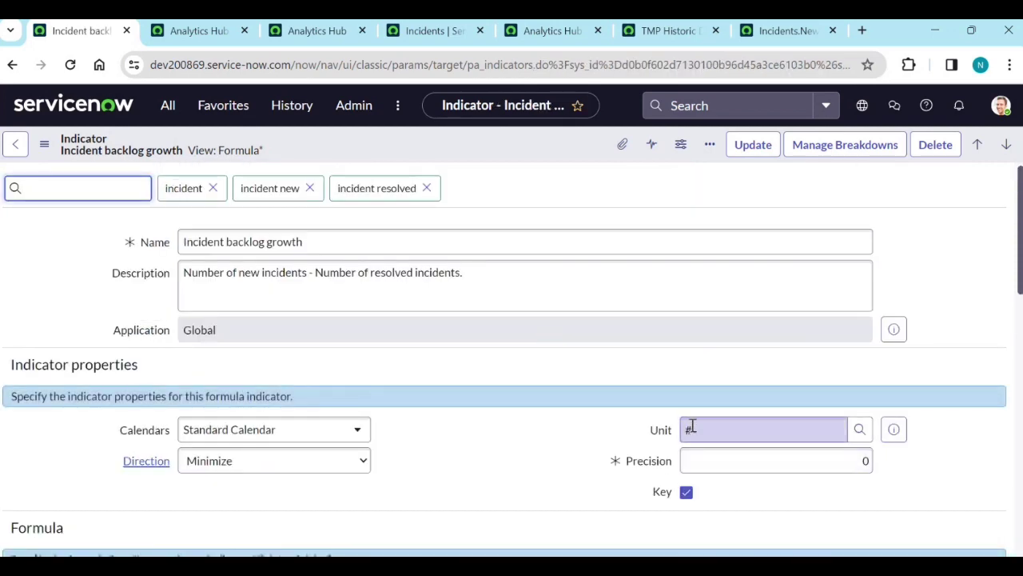
{"action": "scroll", "coordinate": [352, 319], "scroll_direction": "down", "scroll_amount": 3}
{"action": "scroll", "coordinate": [352, 319], "scroll_direction": "down", "scroll_amount": 1}
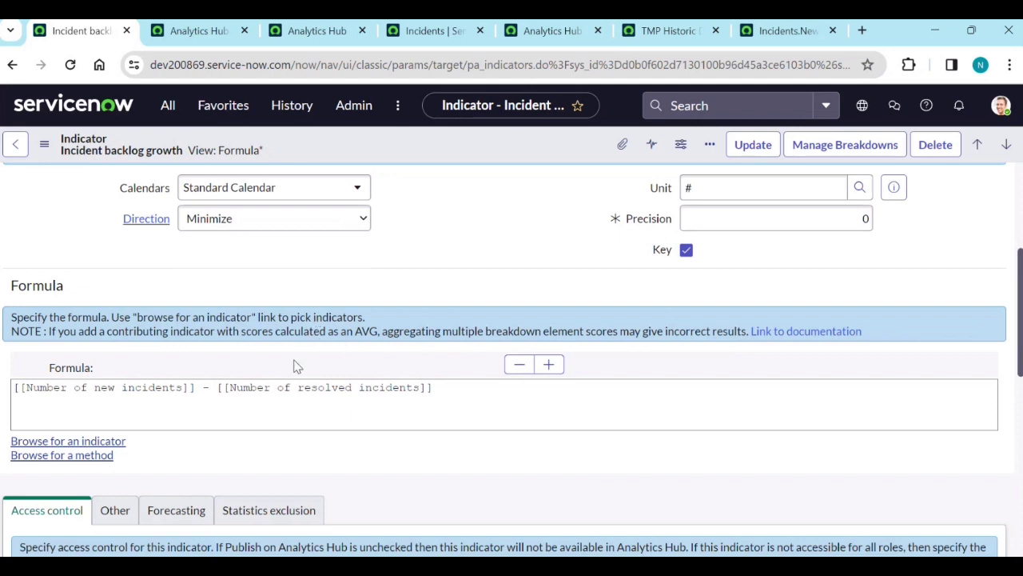
{"action": "scroll", "coordinate": [295, 363], "scroll_direction": "up", "scroll_amount": 3}
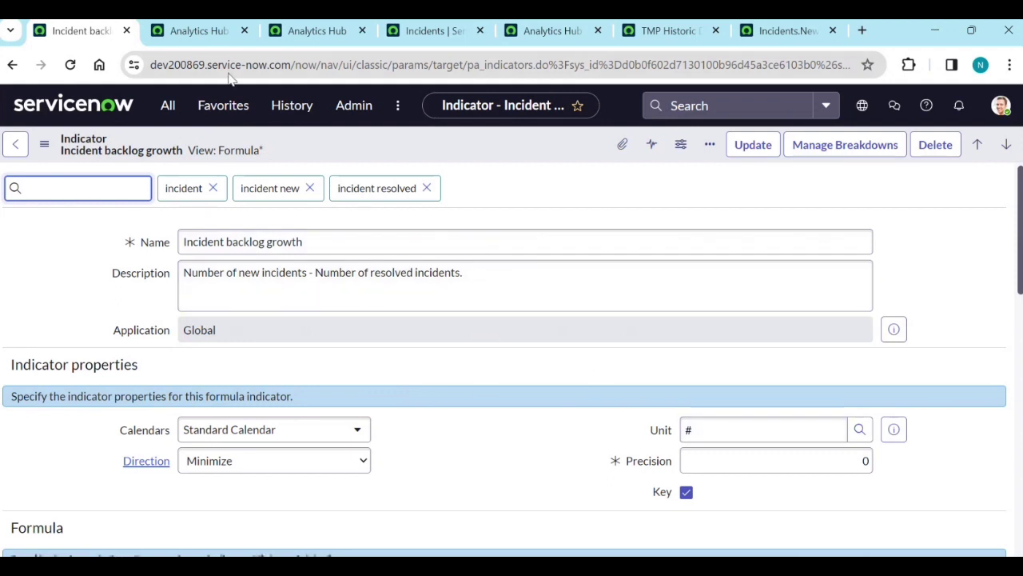
{"action": "left_click", "coordinate": [209, 31]}
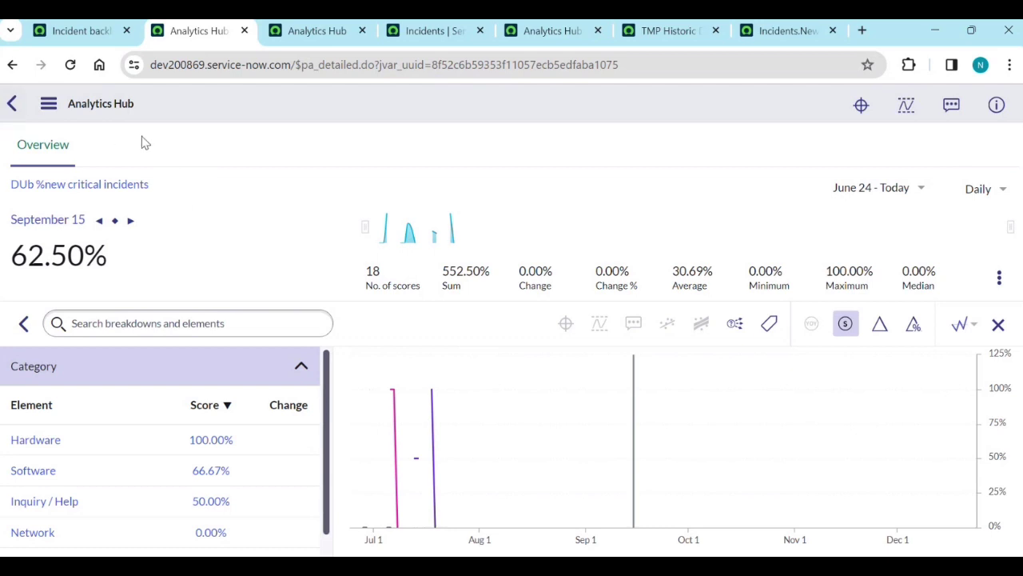
{"action": "left_click", "coordinate": [88, 31]}
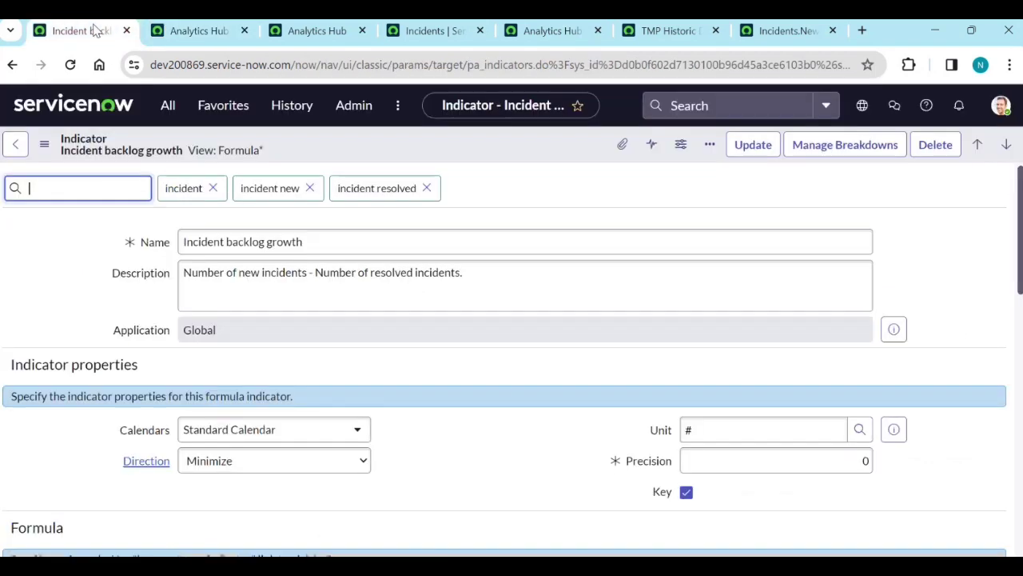